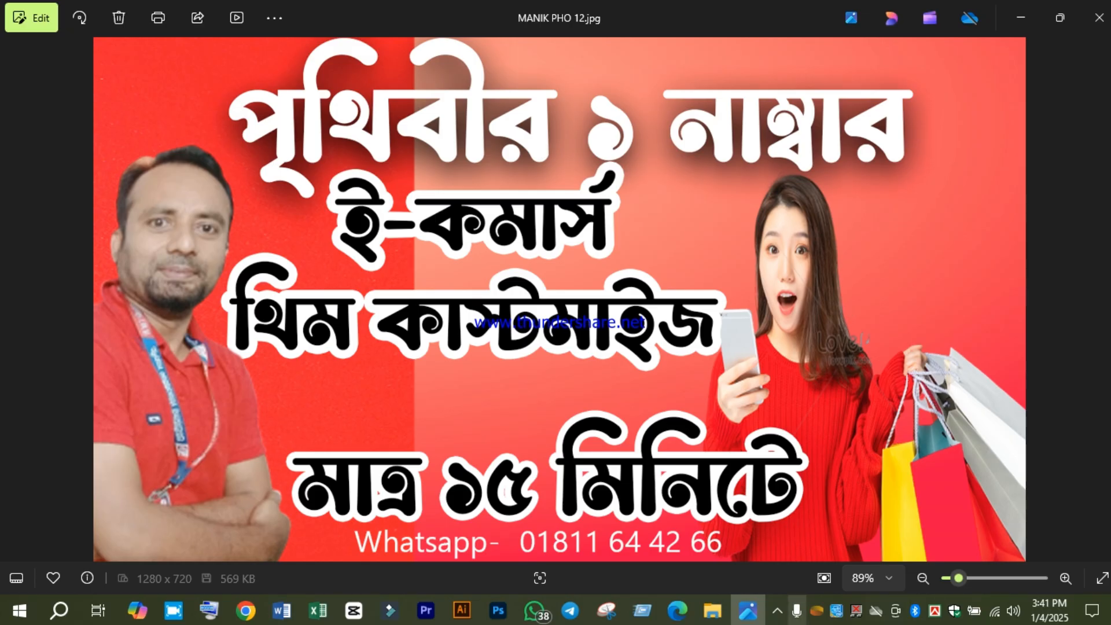
# Step: Switch from the Photos viewer to the Freelancer Top Jobs page in Edge
pyautogui.click(677, 611)
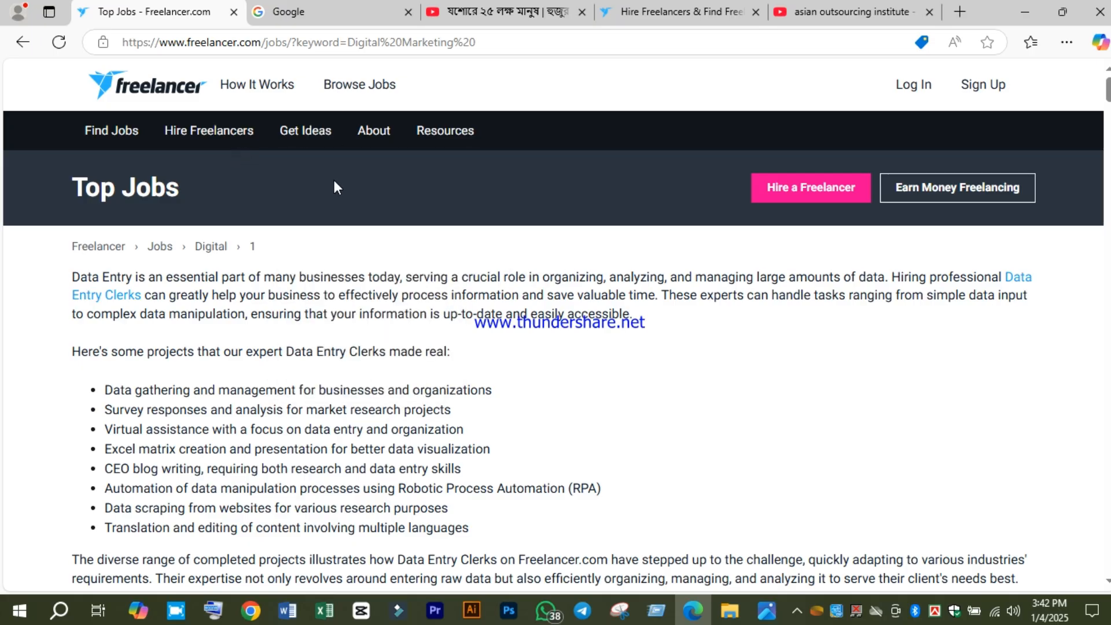
# Step: Enter 'Data Entry' in the job keyword box from the saved suggestion, keeping Bangladesh as location
pyautogui.scroll(-3, 695, 307)
pyautogui.scroll(3, 665, 244)
pyautogui.scroll(-8, 731, 247)
pyautogui.scroll(1, 734, 243)
pyautogui.scroll(-4, 776, 310)
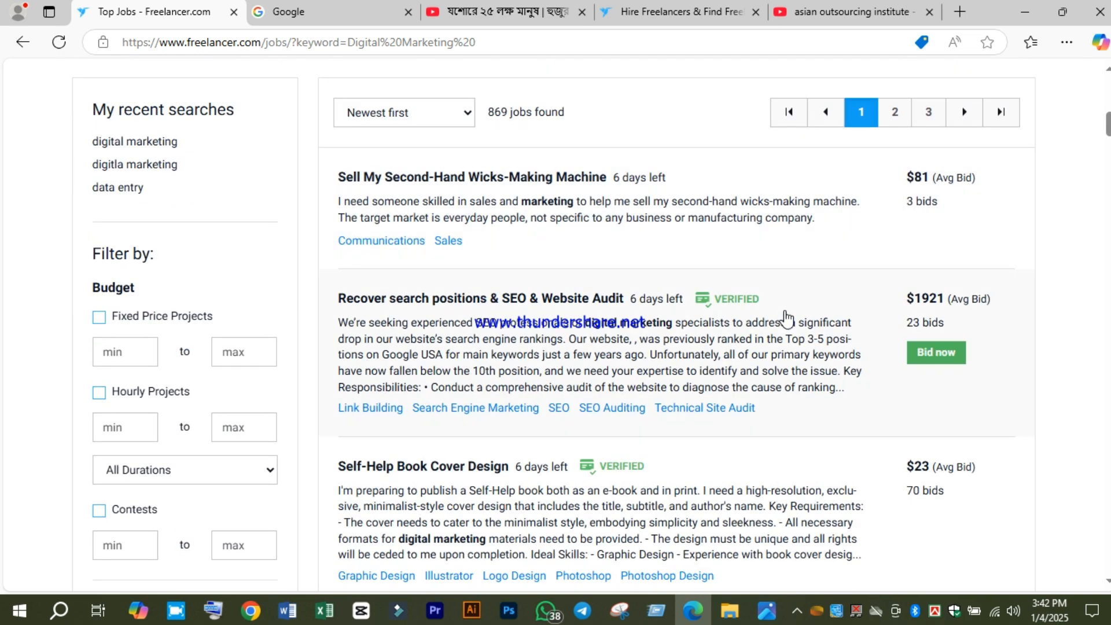
pyautogui.scroll(7, 781, 312)
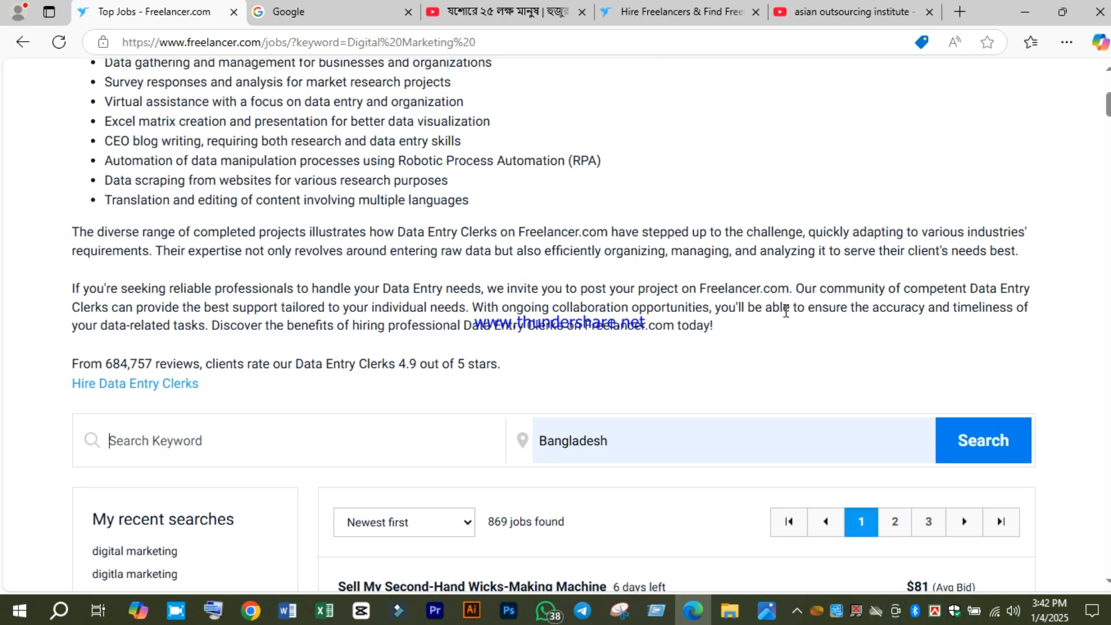
pyautogui.scroll(-6, 784, 311)
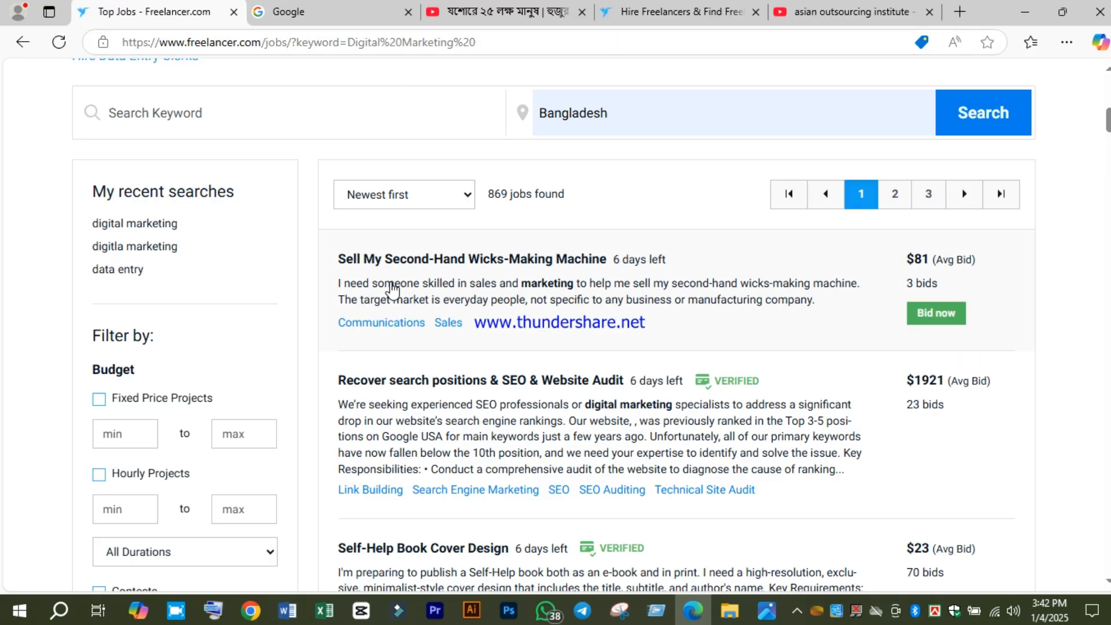
pyautogui.scroll(9, 392, 277)
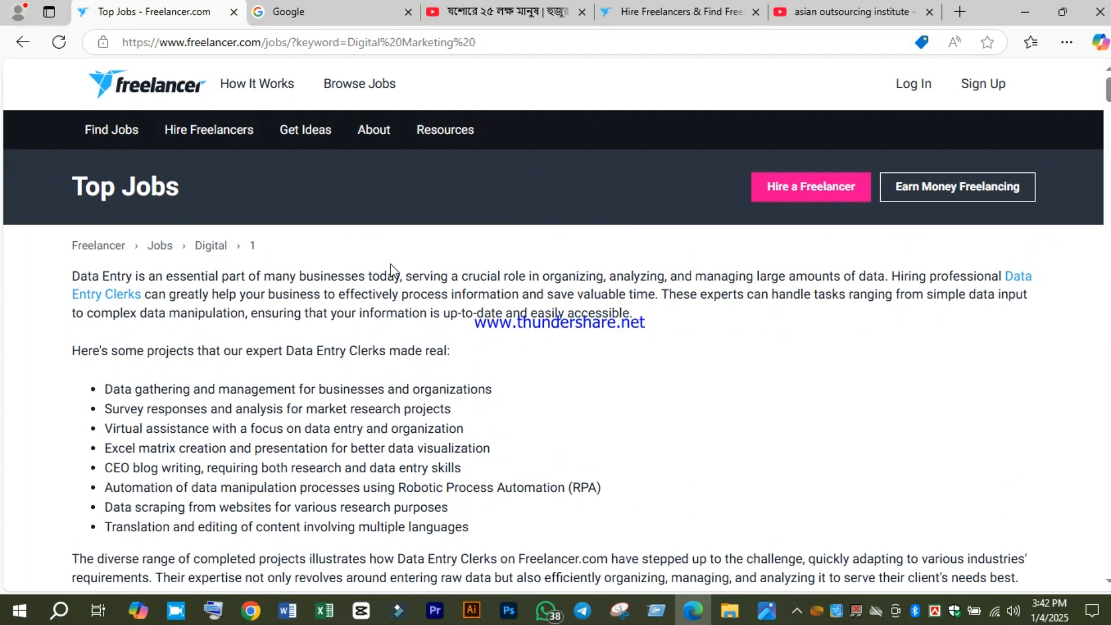
pyautogui.scroll(-11, 391, 269)
pyautogui.scroll(7, 246, 305)
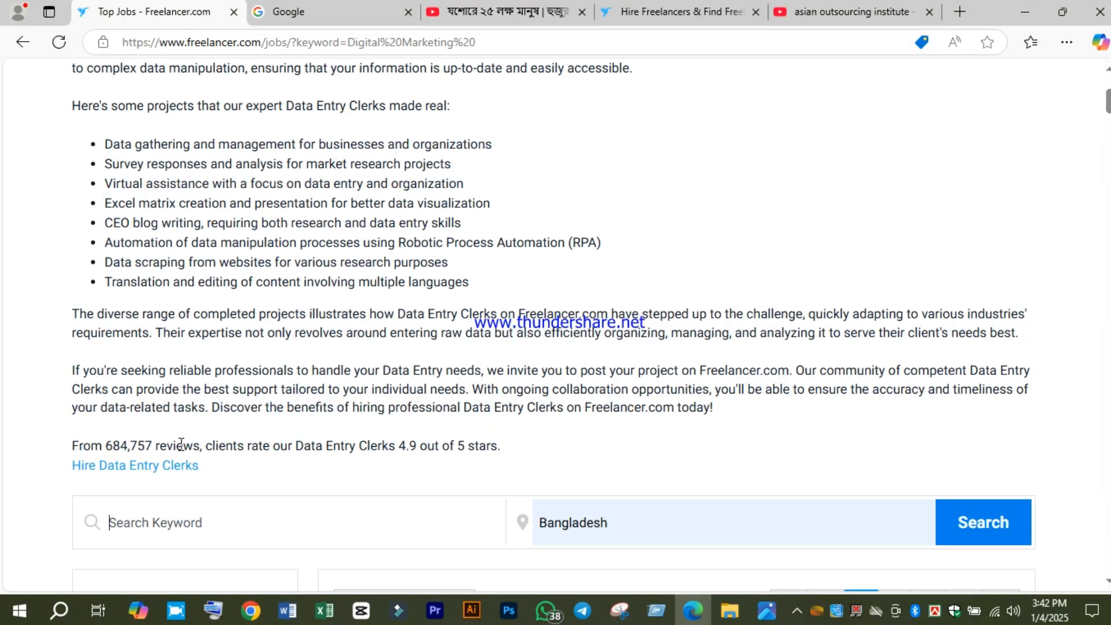
pyautogui.scroll(-1, 180, 444)
pyautogui.write('Datr')
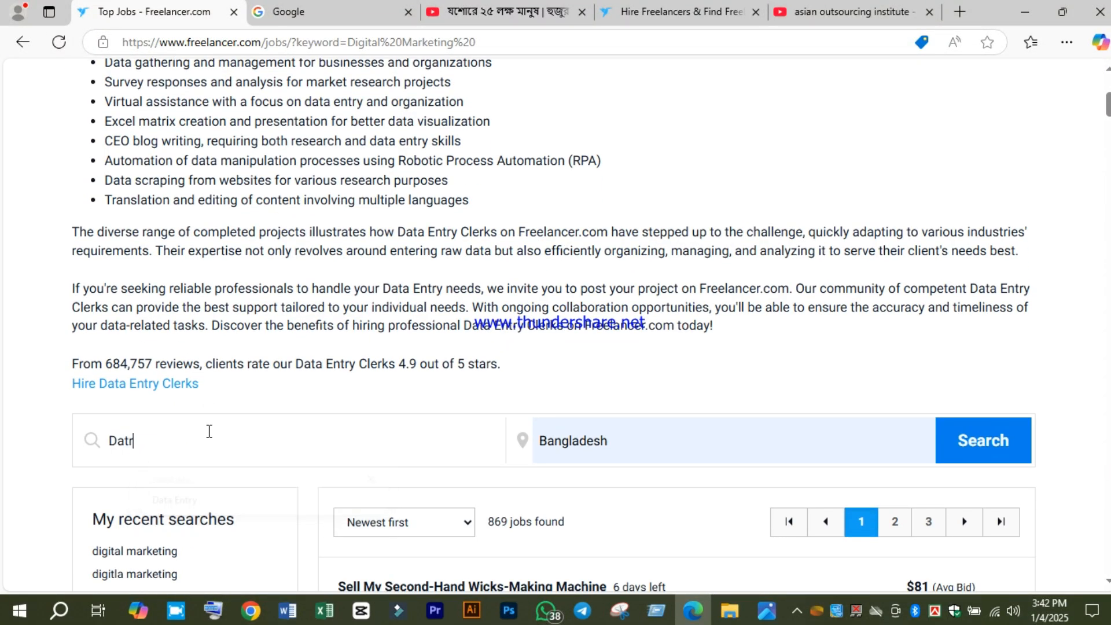
pyautogui.press('BackSpace')
pyautogui.write('a')
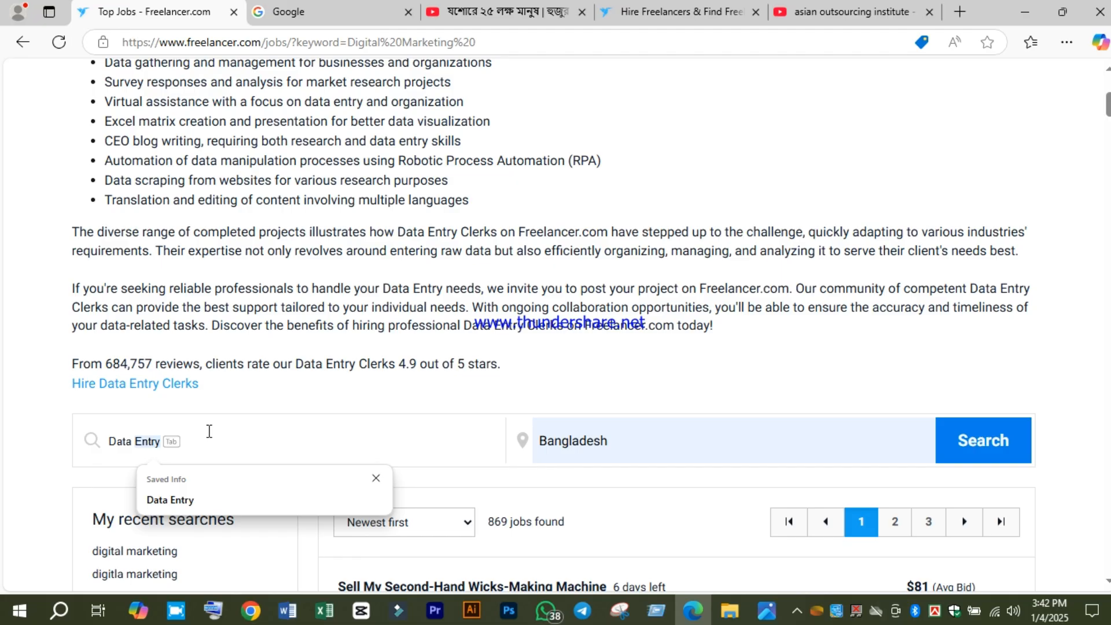
pyautogui.click(195, 498)
pyautogui.scroll(-2, 844, 417)
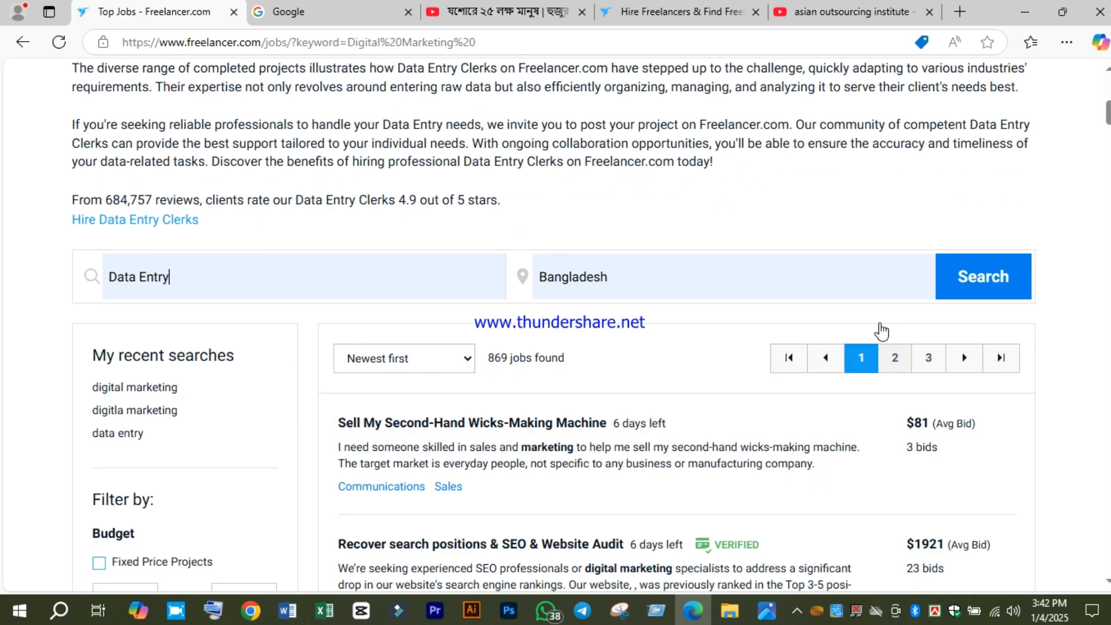
# Step: Search Data Entry jobs in Bangladesh, browse the 447 results, then paste 'Digital Marketing' as keyword
pyautogui.click(985, 282)
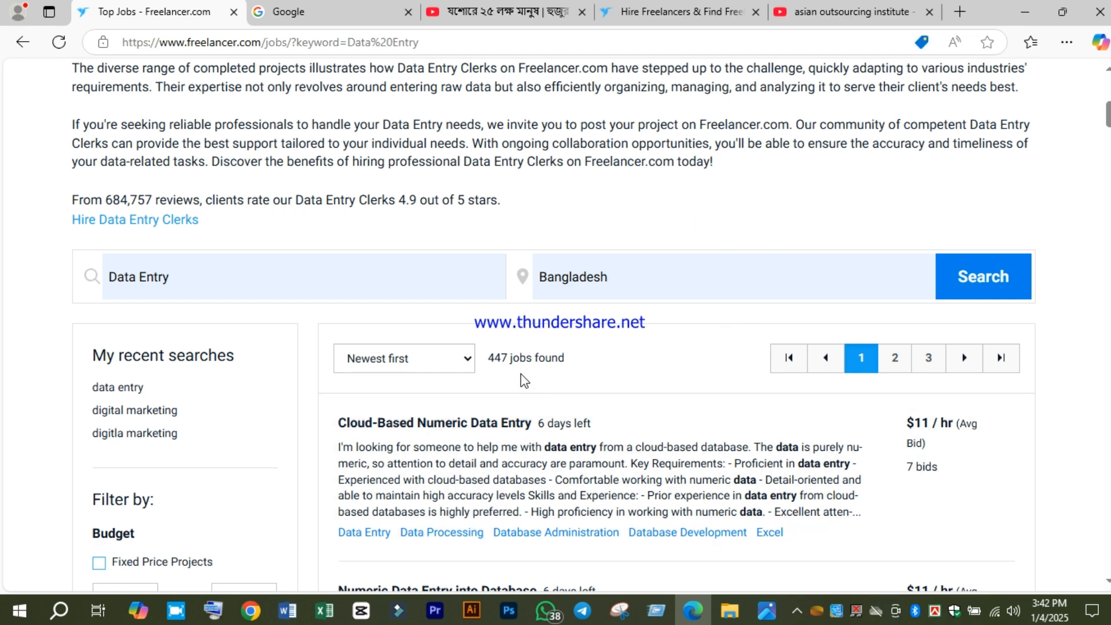
pyautogui.scroll(-3, 637, 379)
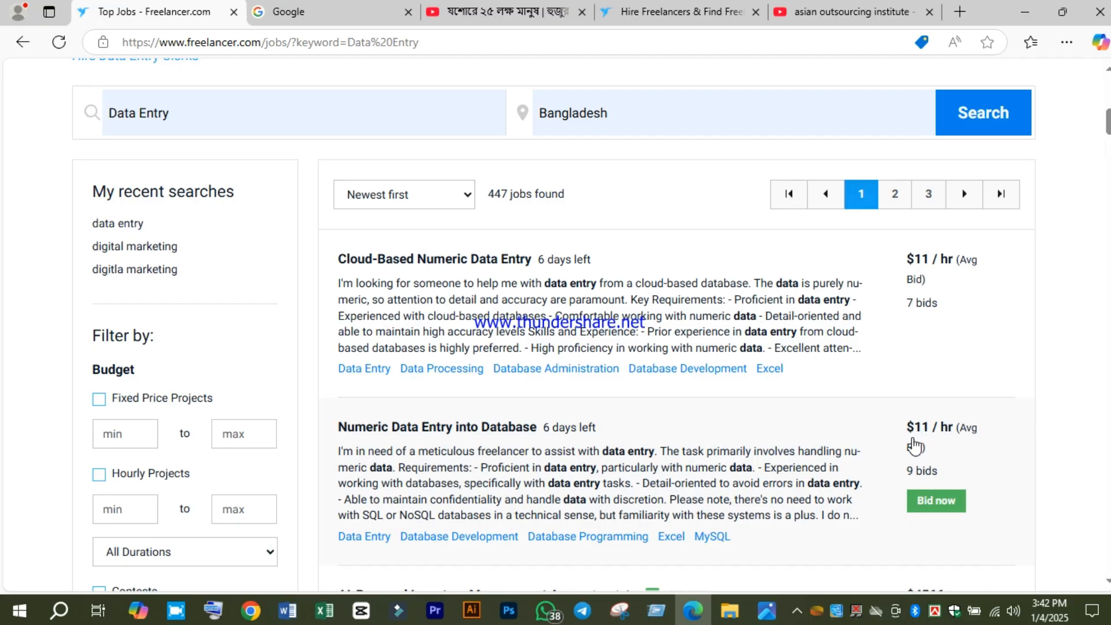
pyautogui.scroll(-3, 938, 335)
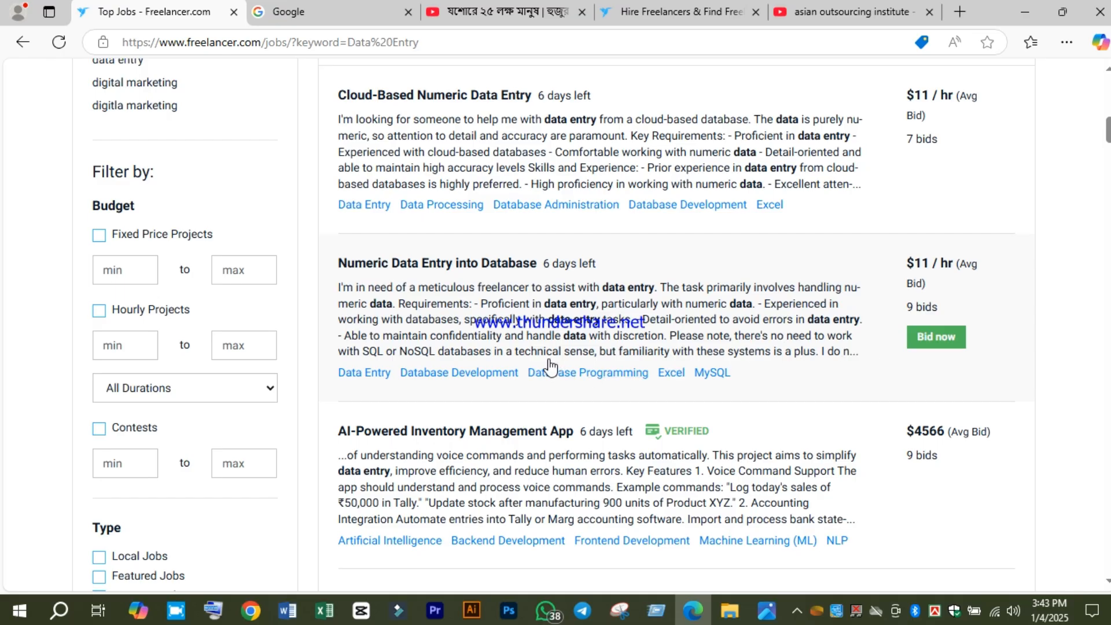
pyautogui.scroll(-4, 512, 399)
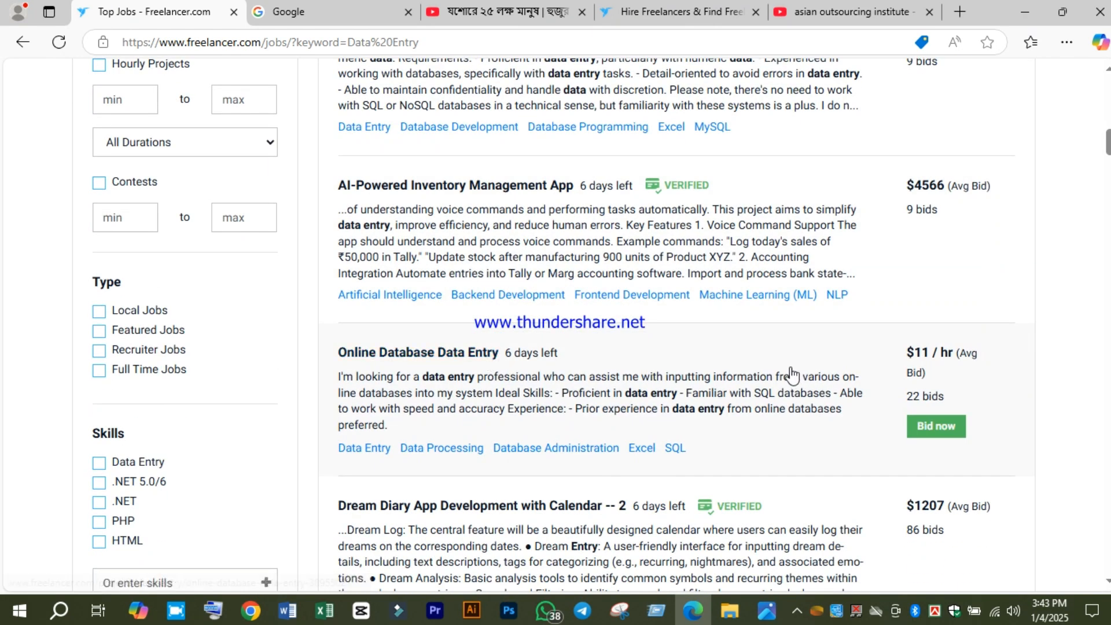
pyautogui.scroll(8, 149, 325)
pyautogui.tripleClick(190, 289)
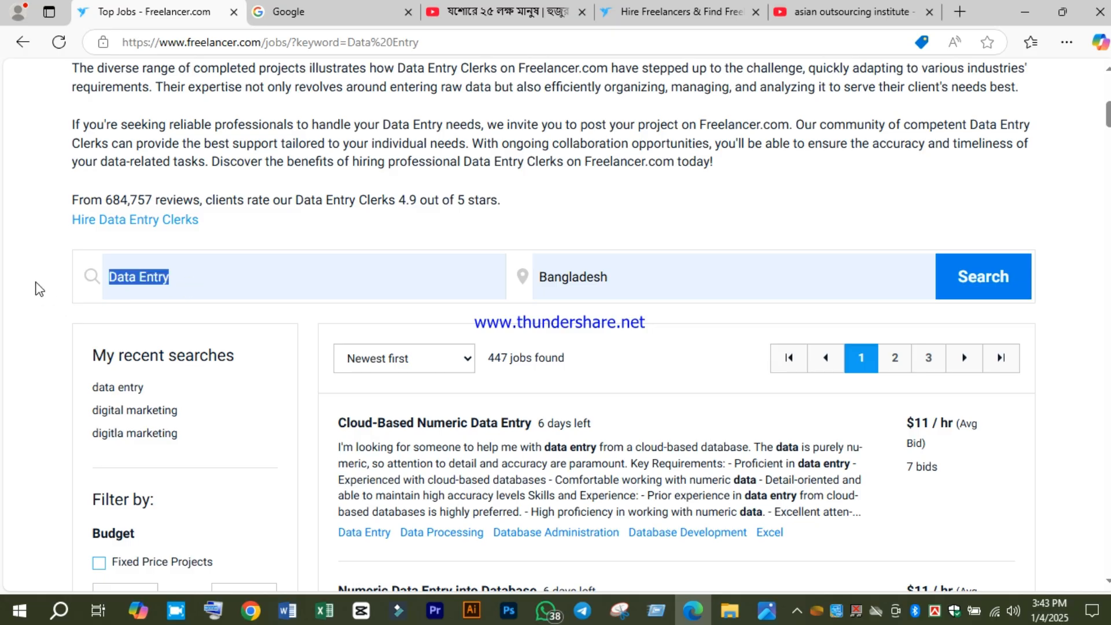
pyautogui.write('Digital Marketing')
# Step: Search for Digital Marketing jobs and scroll through the 869 listings
pyautogui.click(985, 274)
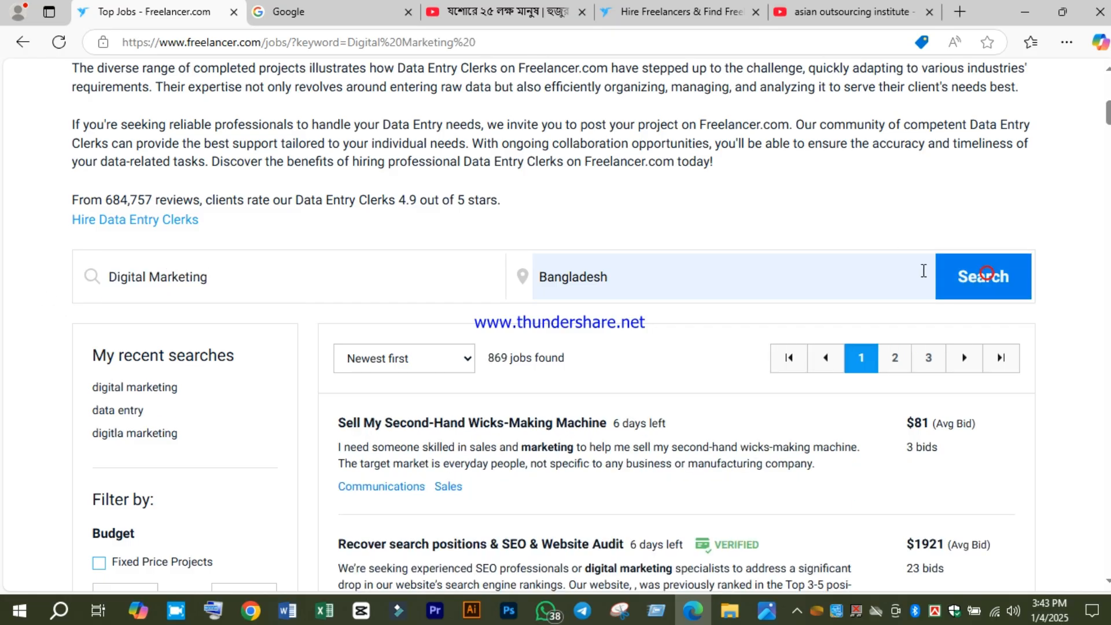
pyautogui.scroll(-3, 499, 386)
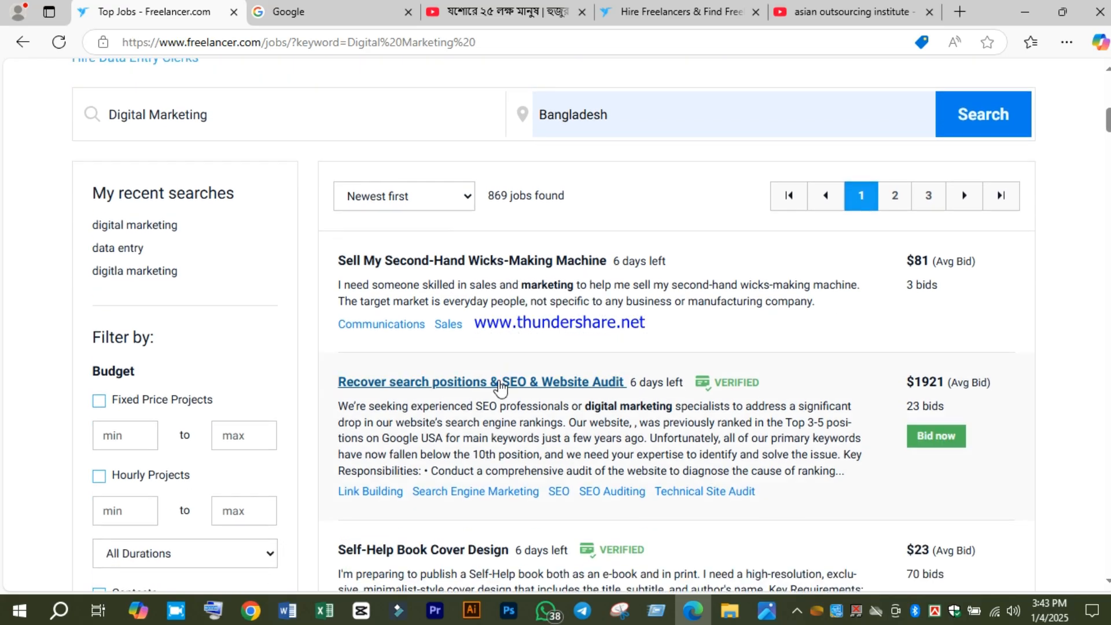
pyautogui.scroll(-3, 520, 388)
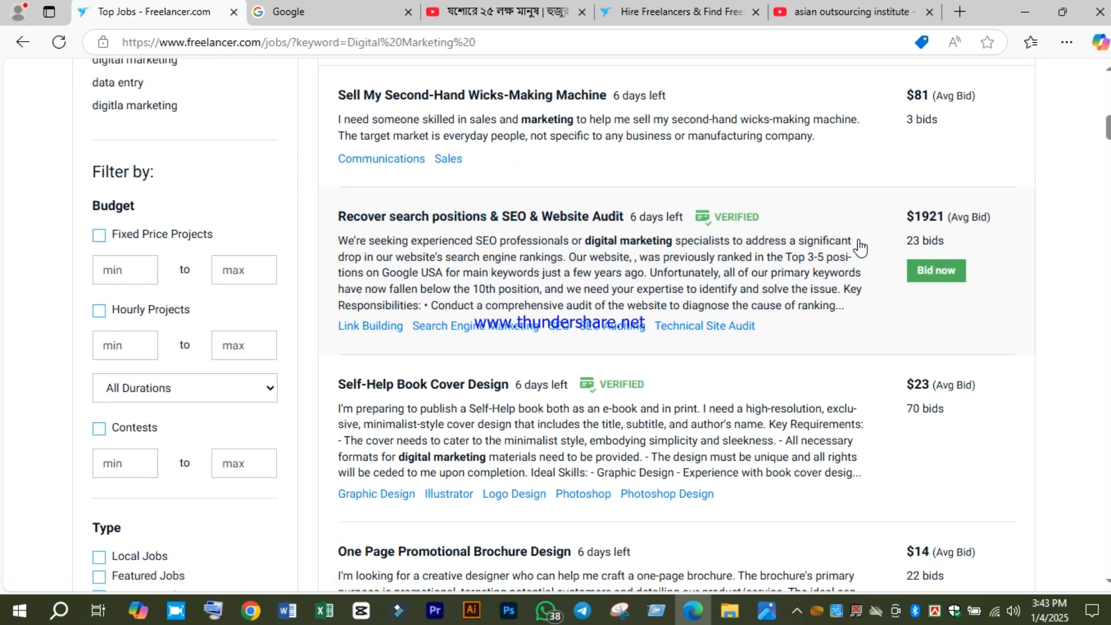
pyautogui.scroll(2, 637, 285)
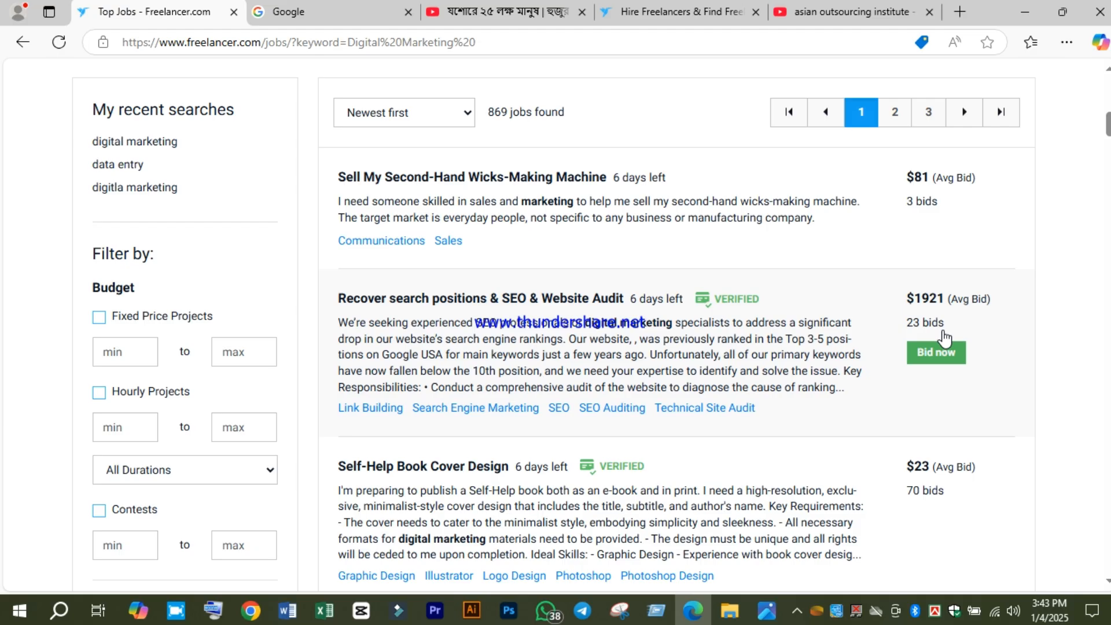
pyautogui.scroll(-3, 504, 436)
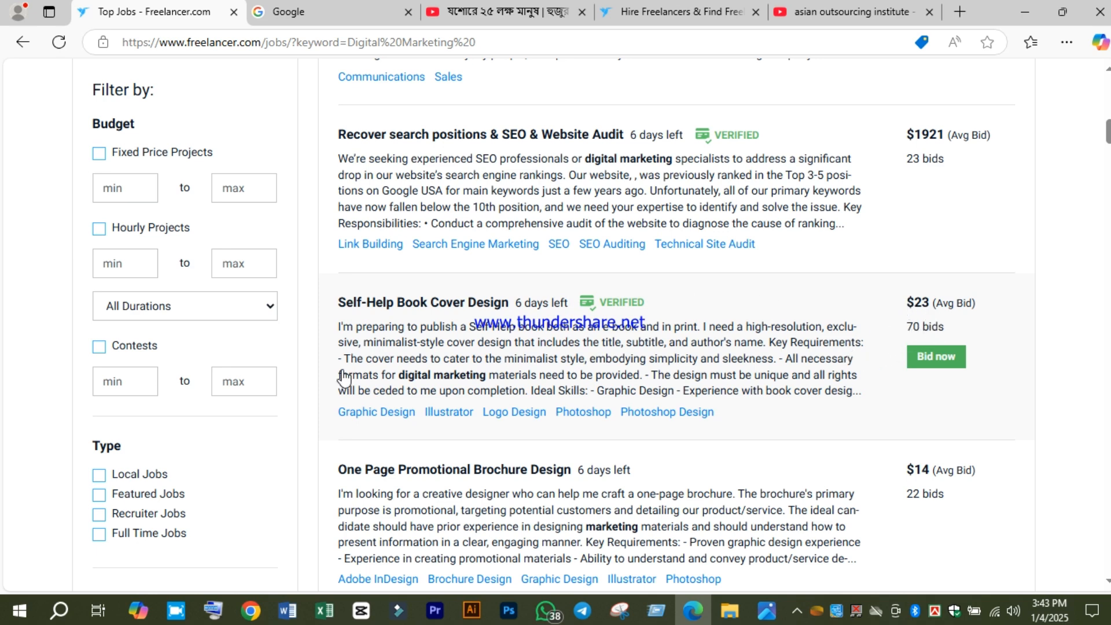
pyautogui.scroll(-5, 604, 434)
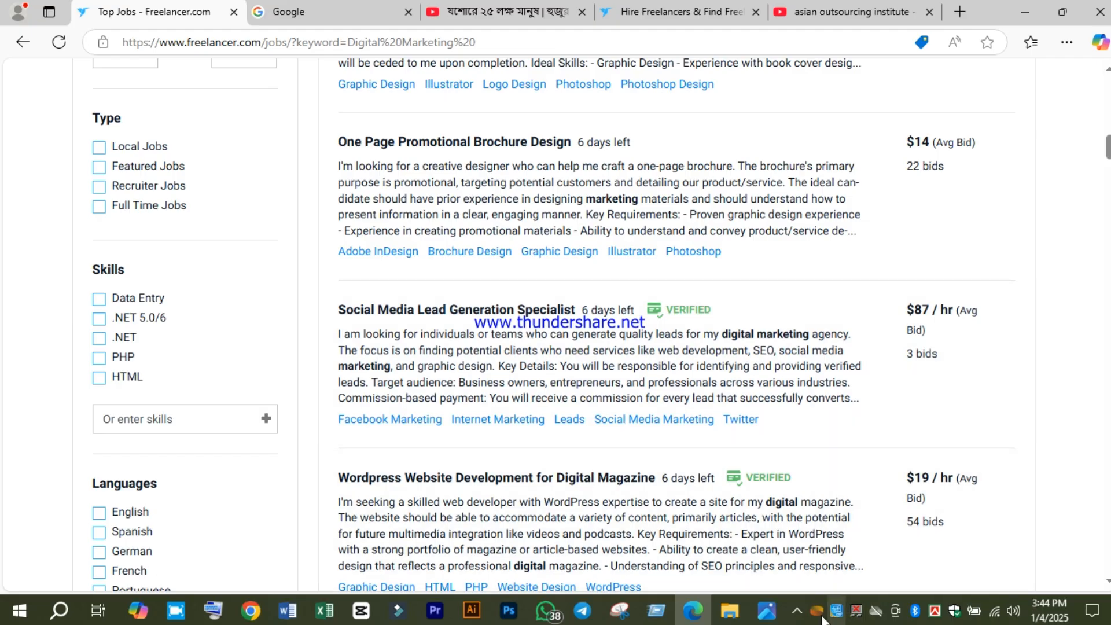
# Step: Adjust the screen recorder window from the taskbar and return to the job listings page
pyautogui.rightClick(800, 611)
pyautogui.click(797, 610)
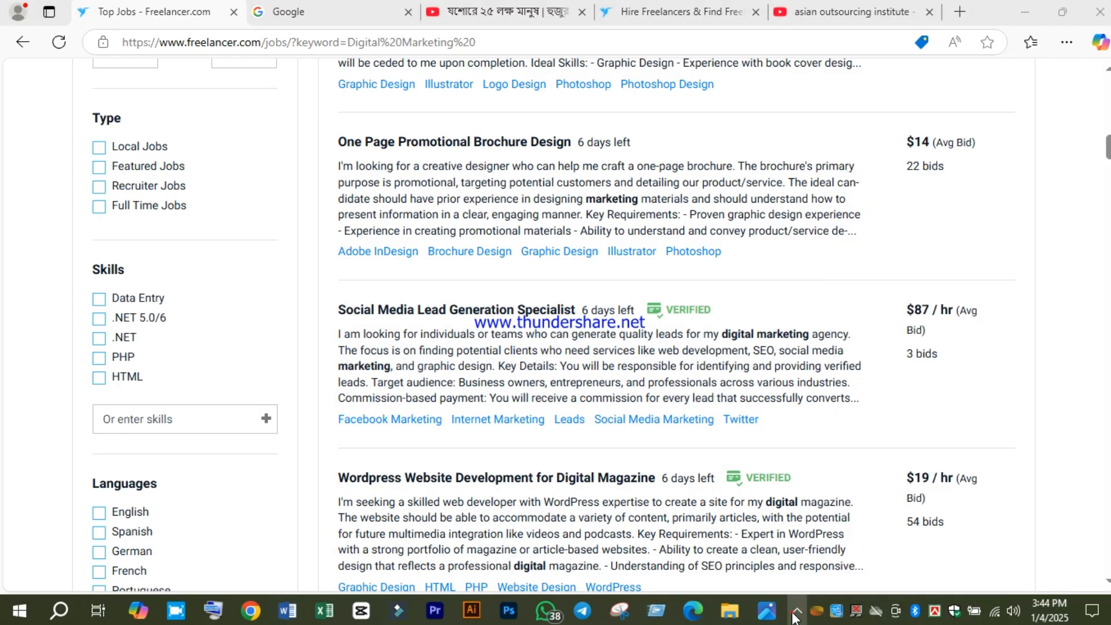
pyautogui.rightClick(782, 579)
pyautogui.click(837, 456)
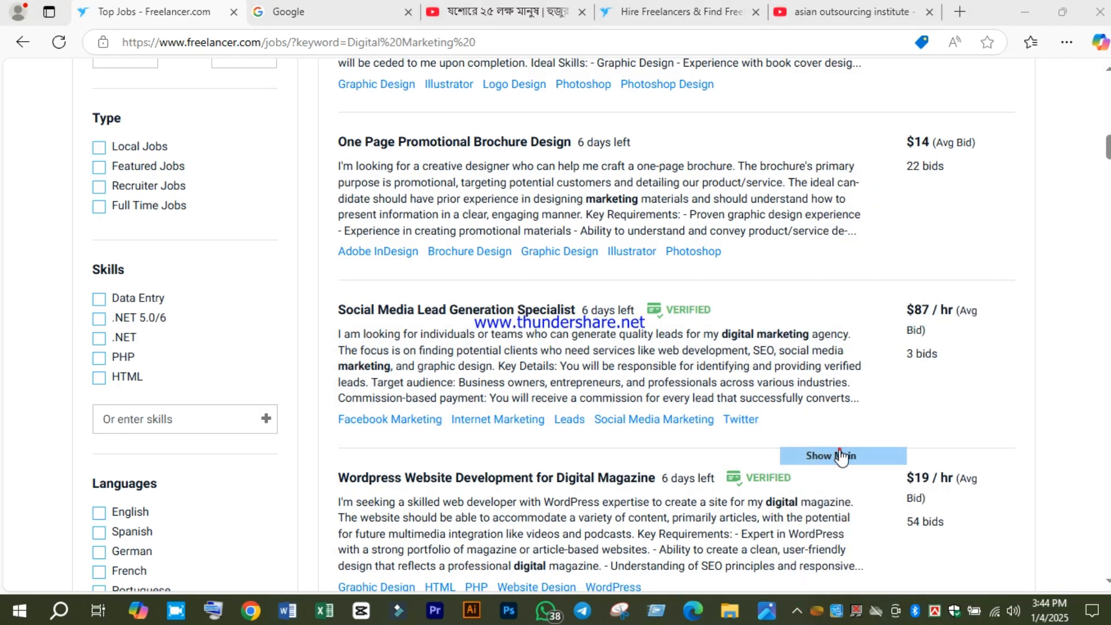
pyautogui.moveTo(850, 171); pyautogui.dragTo(1099, 327)
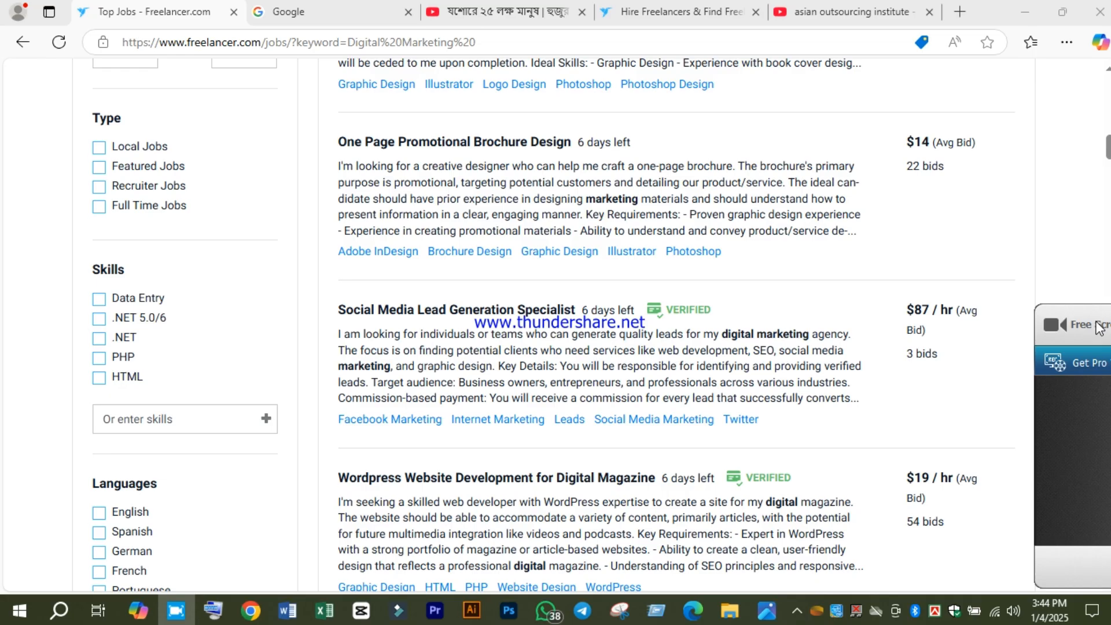
pyautogui.moveTo(1100, 327); pyautogui.dragTo(1105, 242)
pyautogui.click(1036, 182)
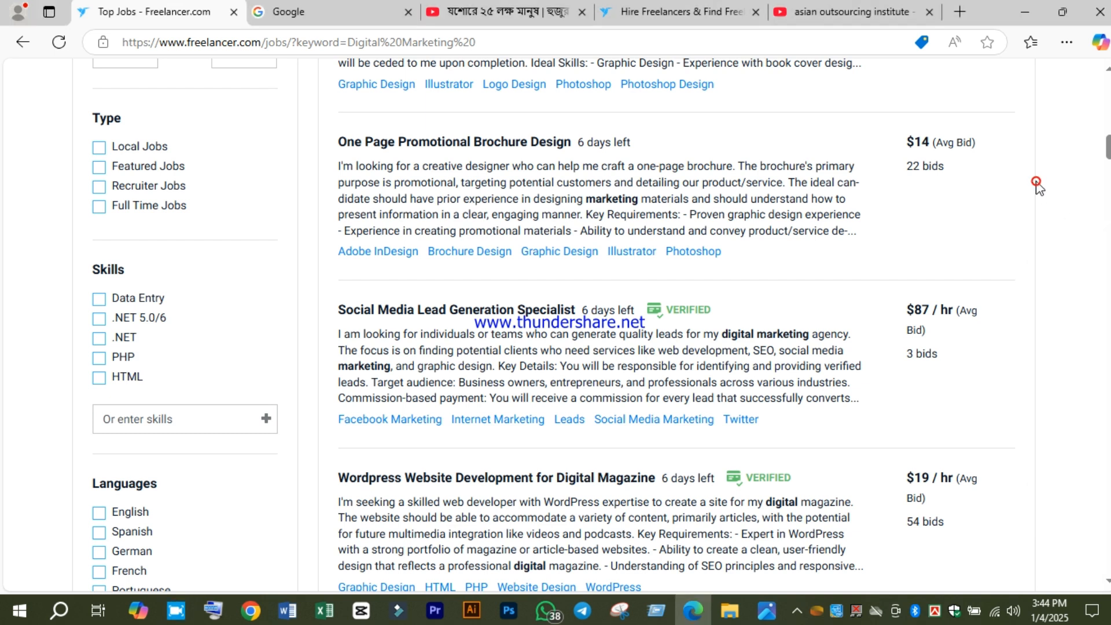
# Step: Bring Photos back and step through the images to the MS Word 2019–2021 class poster
pyautogui.click(767, 611)
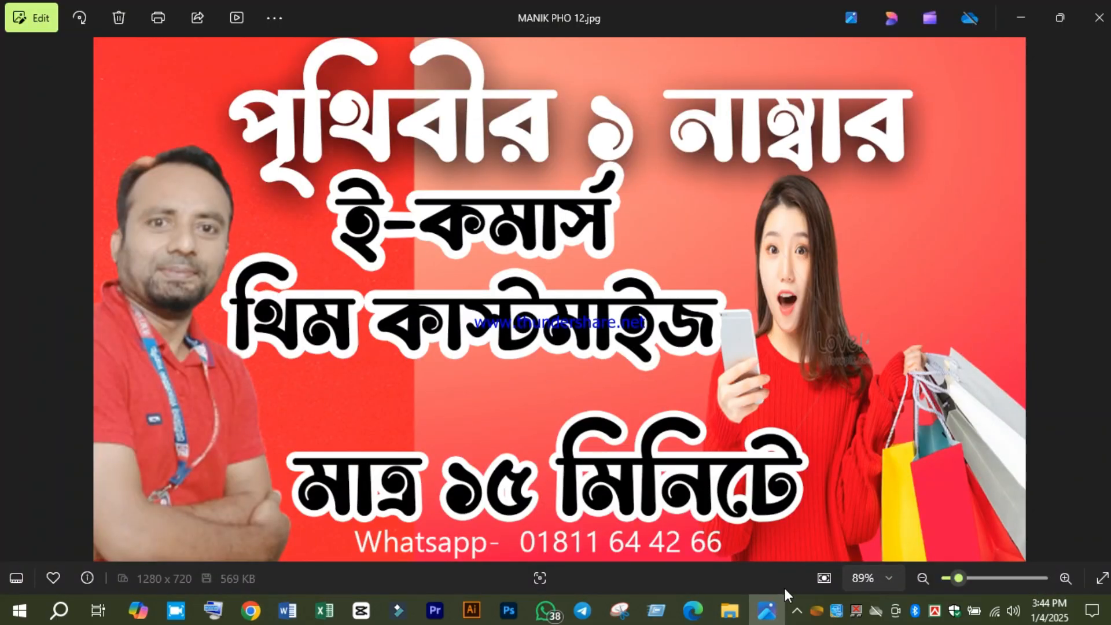
pyautogui.press('Right')
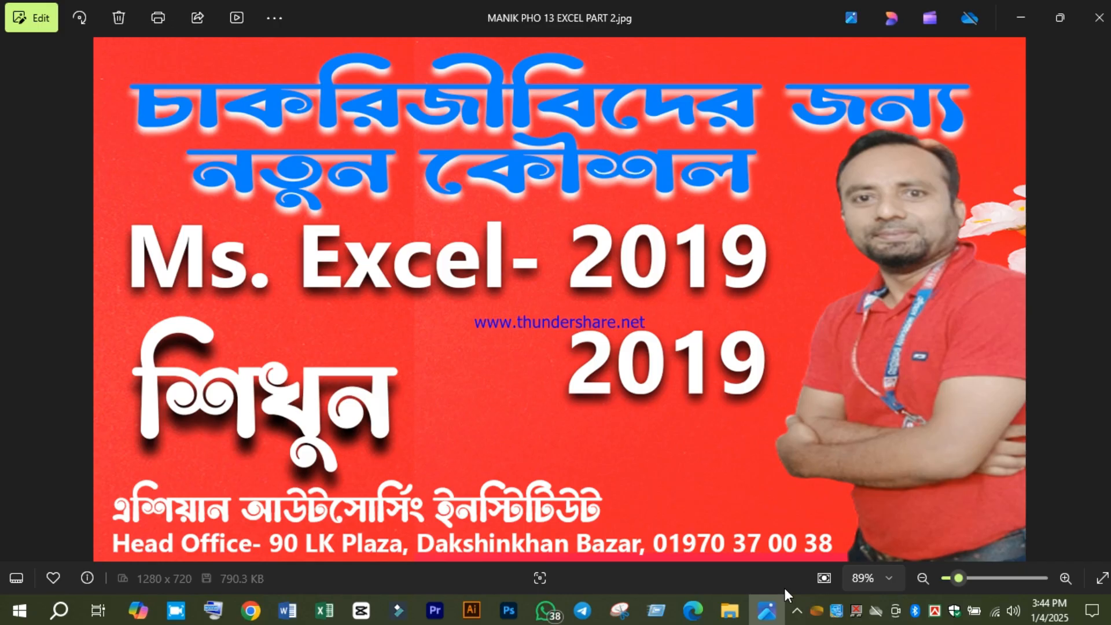
pyautogui.press('Right')
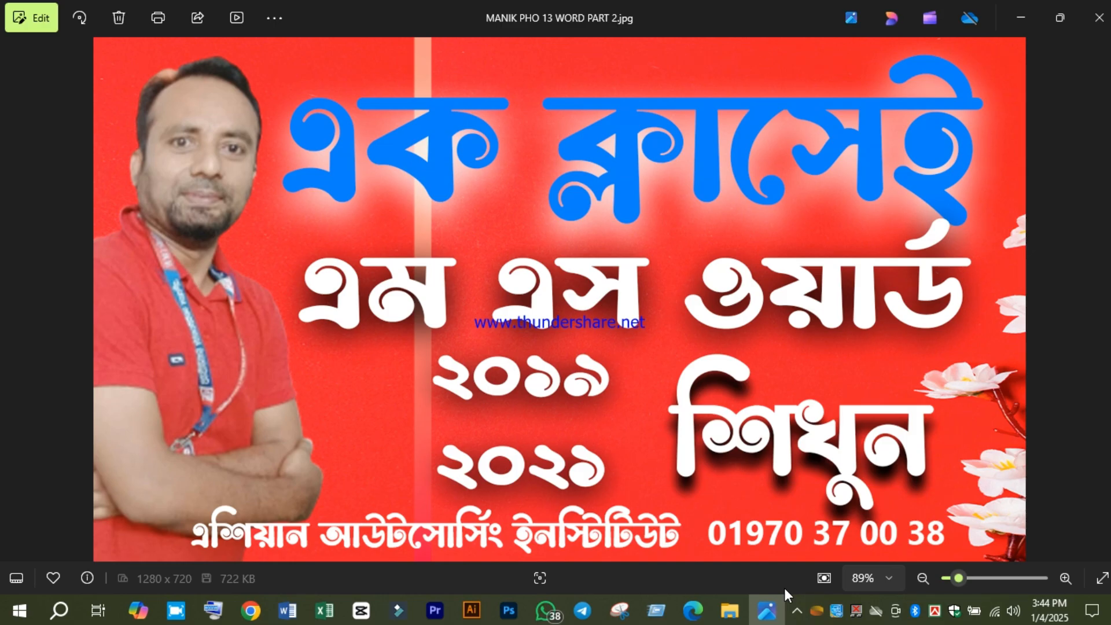
pyautogui.press('Right')
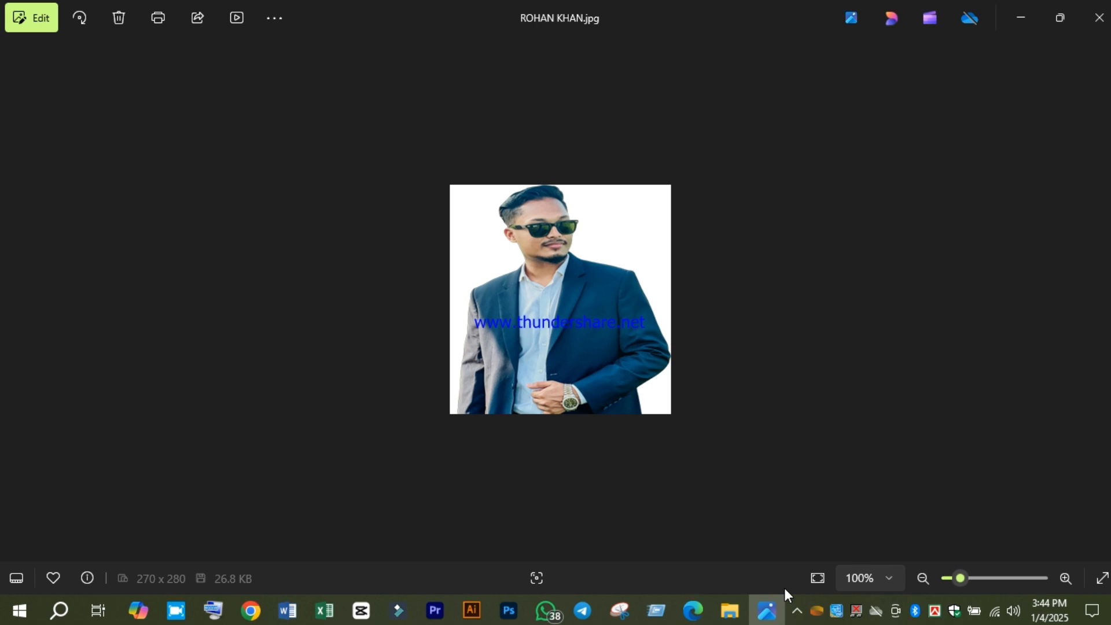
pyautogui.press('Left')
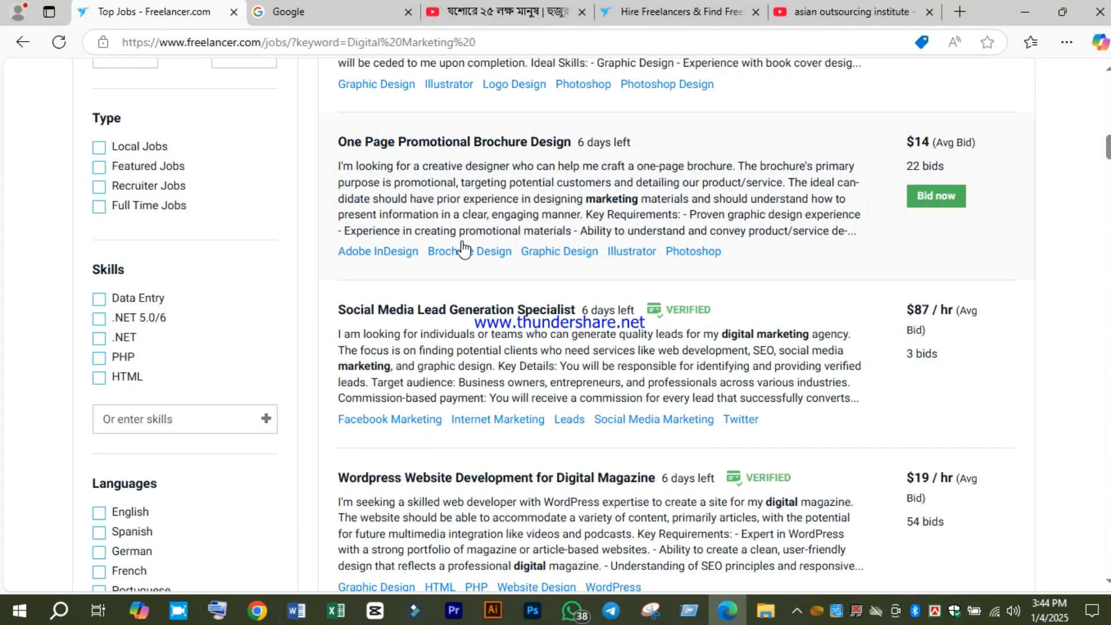
# Step: Open the Freelancer sign-up form
pyautogui.scroll(5, 460, 248)
pyautogui.scroll(12, 463, 249)
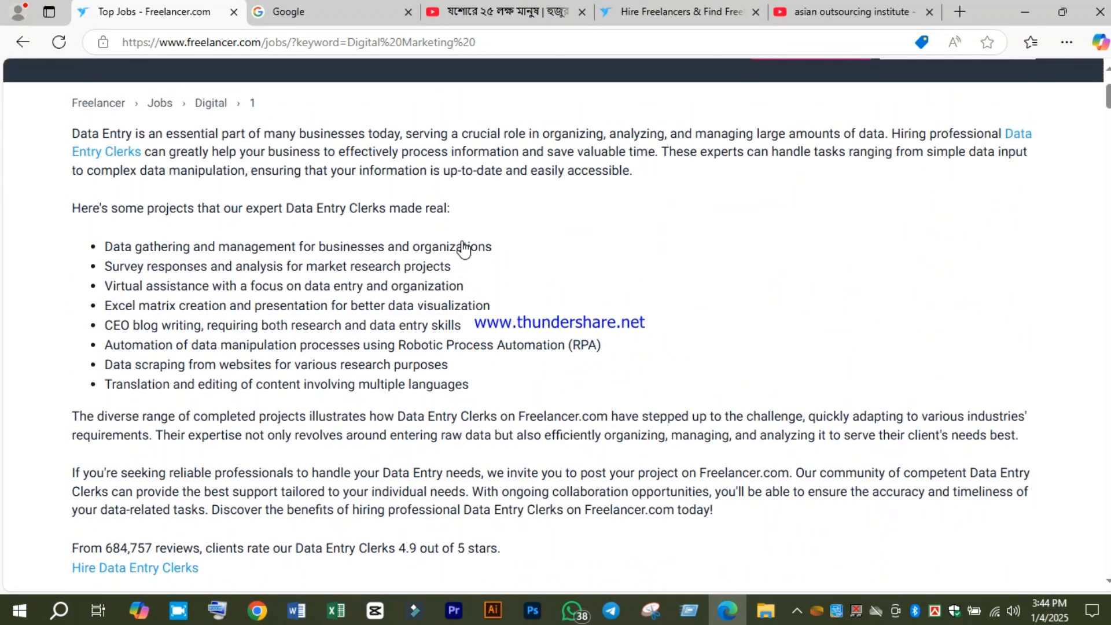
pyautogui.scroll(-7, 443, 251)
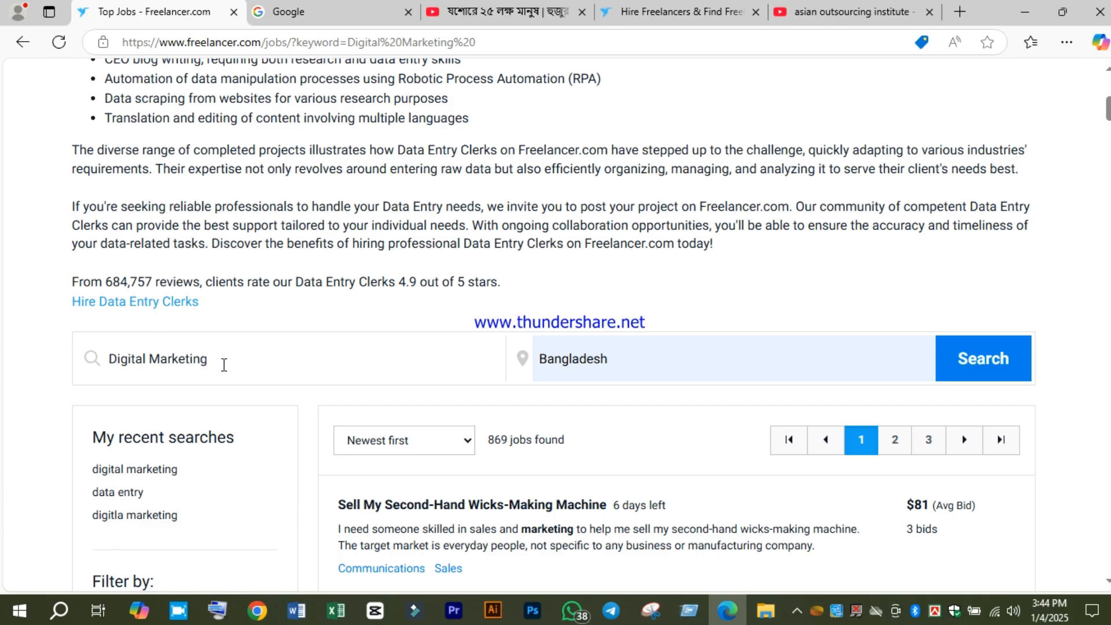
pyautogui.scroll(7, 440, 312)
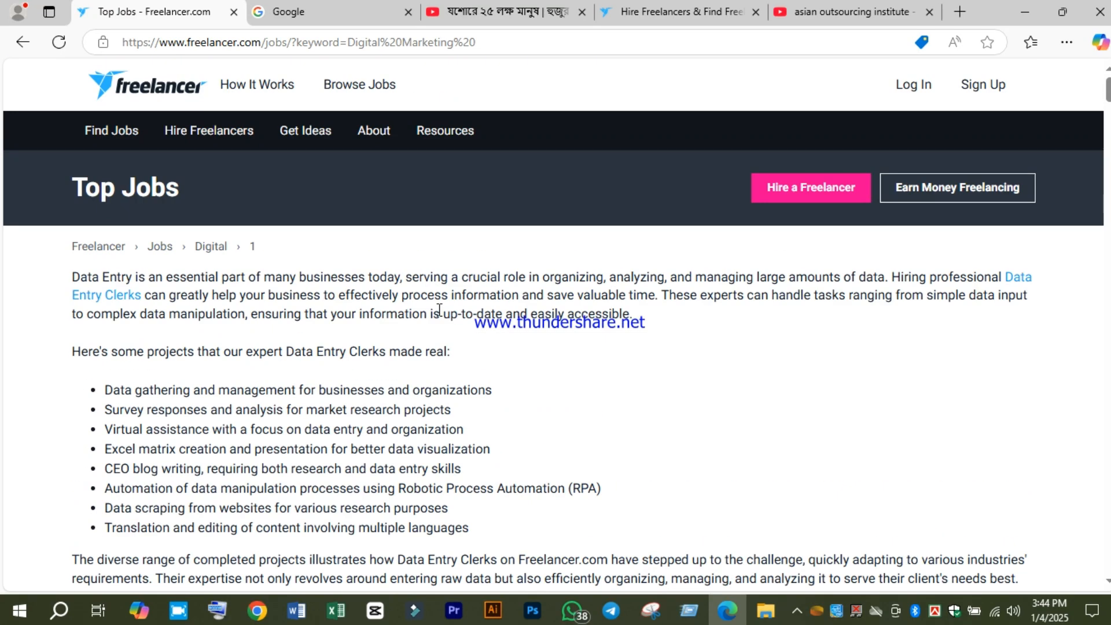
pyautogui.moveTo(307, 131)
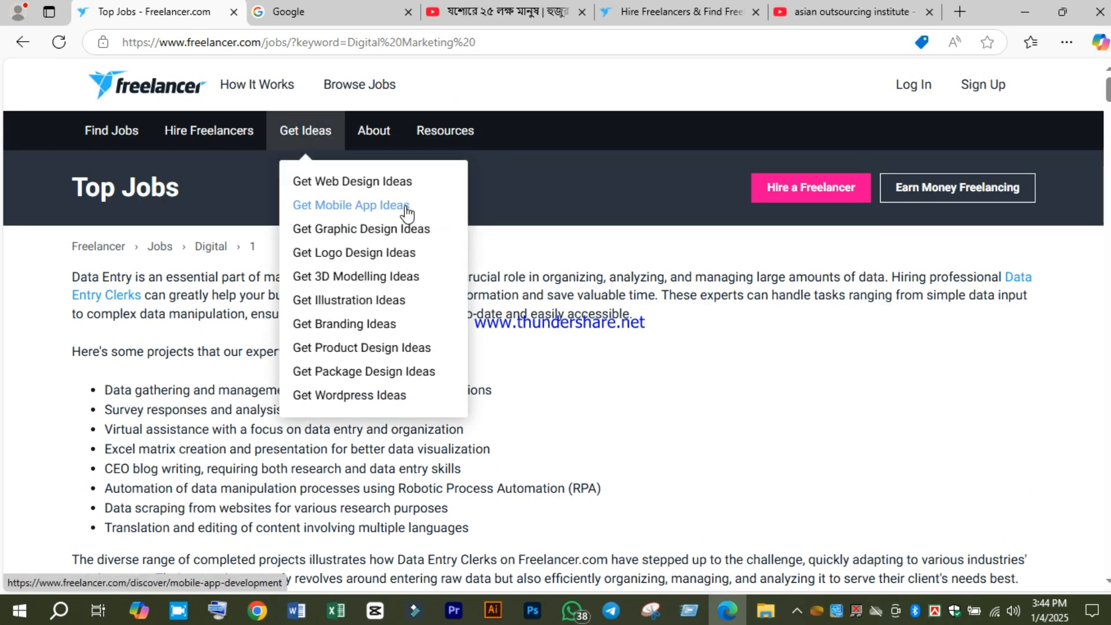
pyautogui.click(984, 86)
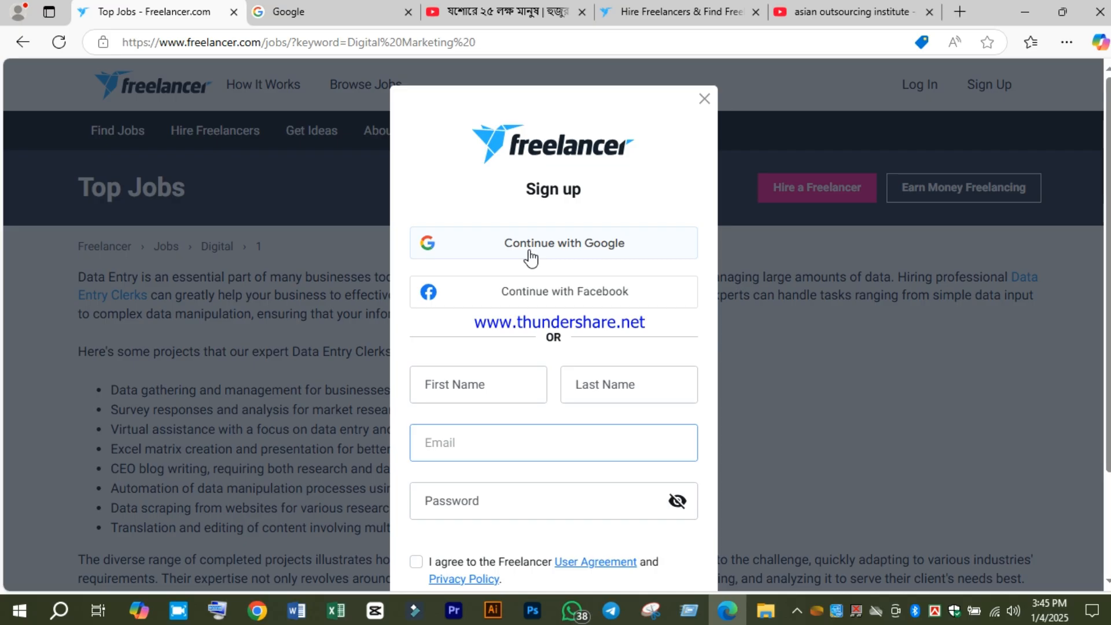
# Step: Enter the user's first name and last name in the sign-up form
pyautogui.click(476, 375)
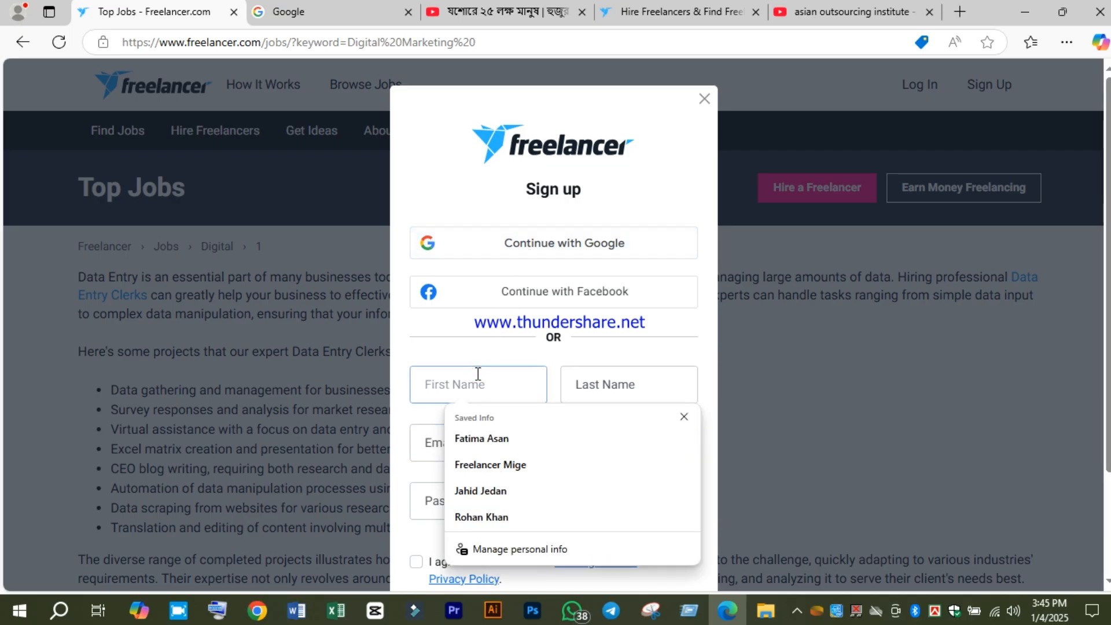
pyautogui.press('Escape')
pyautogui.click(478, 373)
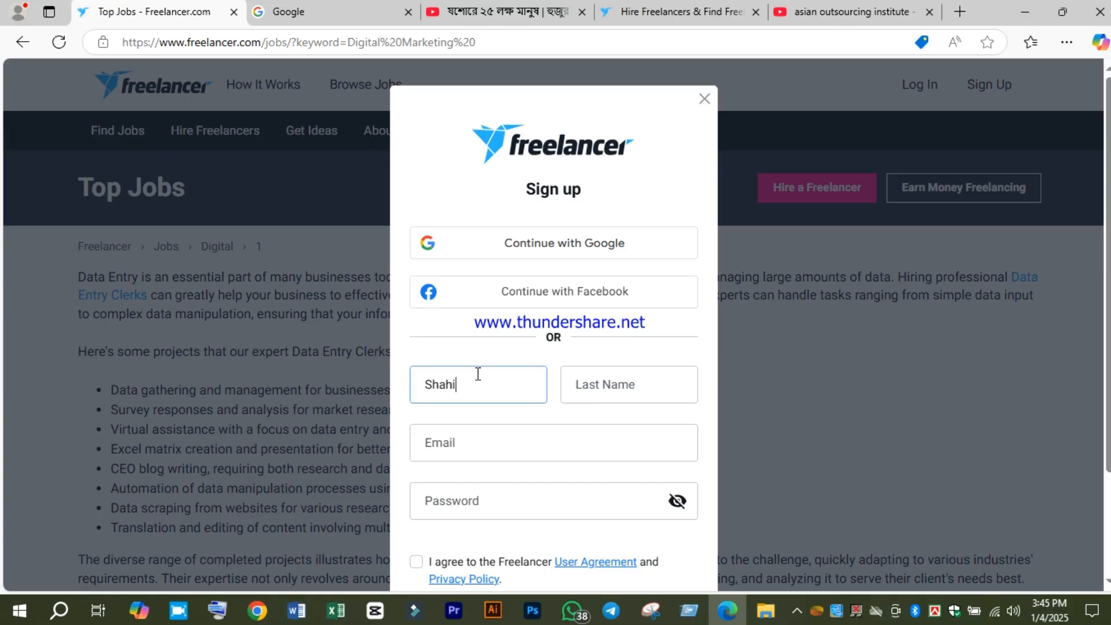
pyautogui.press('Tab')
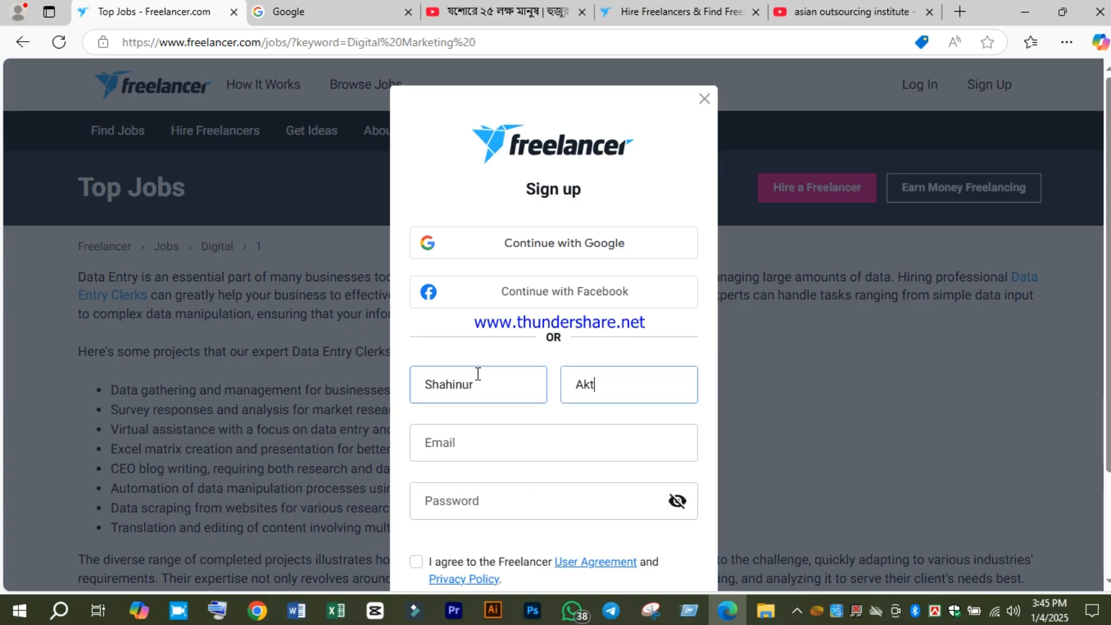
# Step: Fill the e-mail from a saved suggestion and accept the user agreement and privacy policy
pyautogui.click(472, 442)
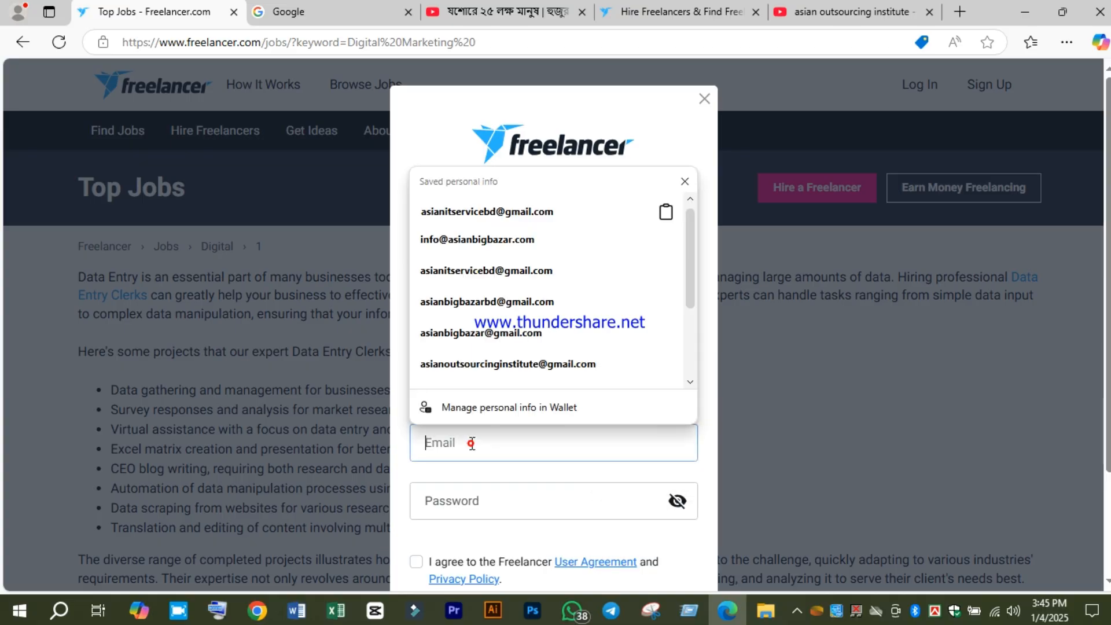
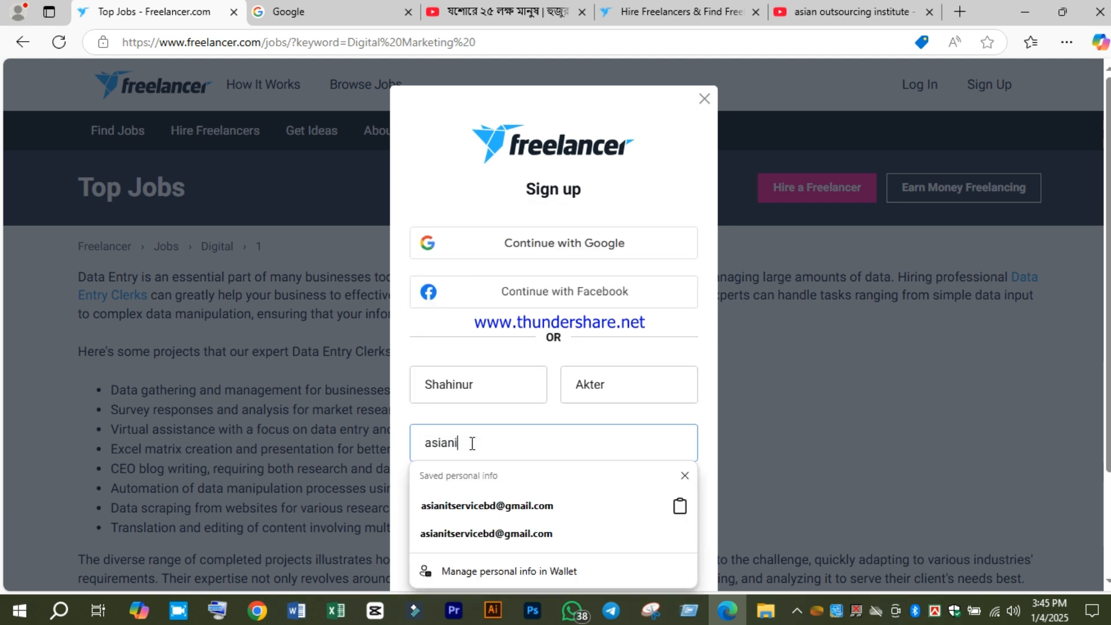
pyautogui.click(522, 506)
pyautogui.scroll(-1, 523, 507)
pyautogui.click(416, 479)
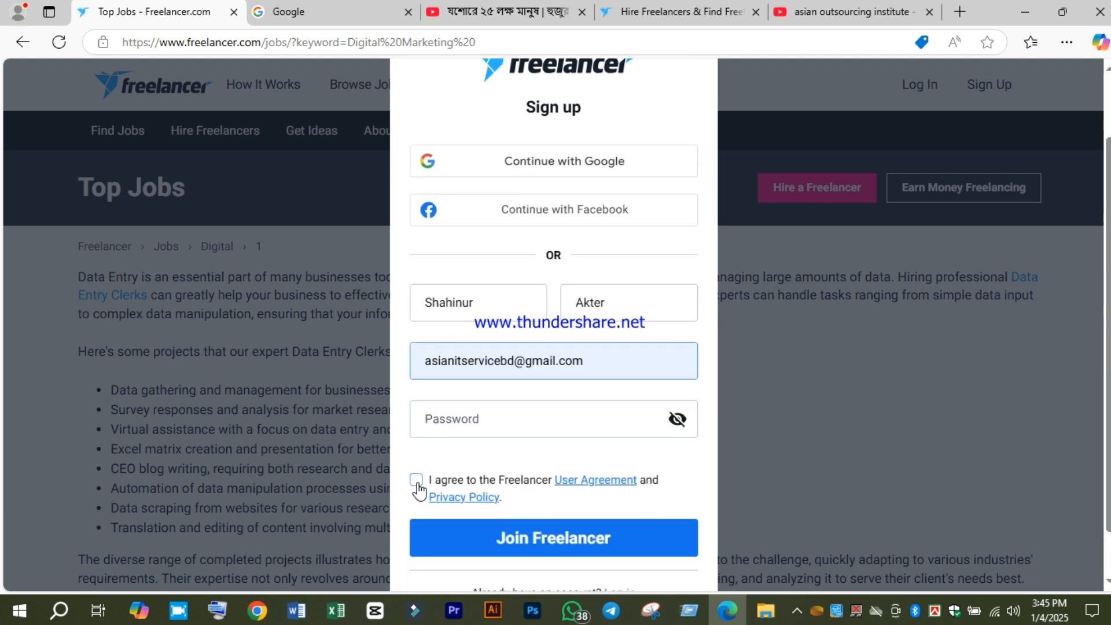
# Step: Make the password visible and enter the account password
pyautogui.click(677, 419)
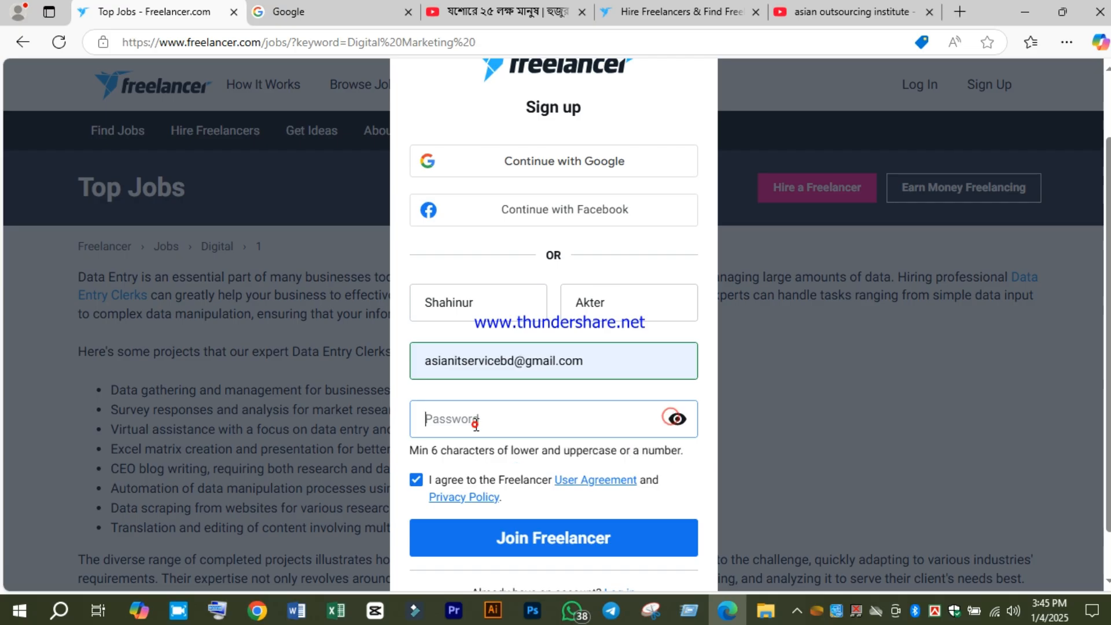
pyautogui.click(476, 425)
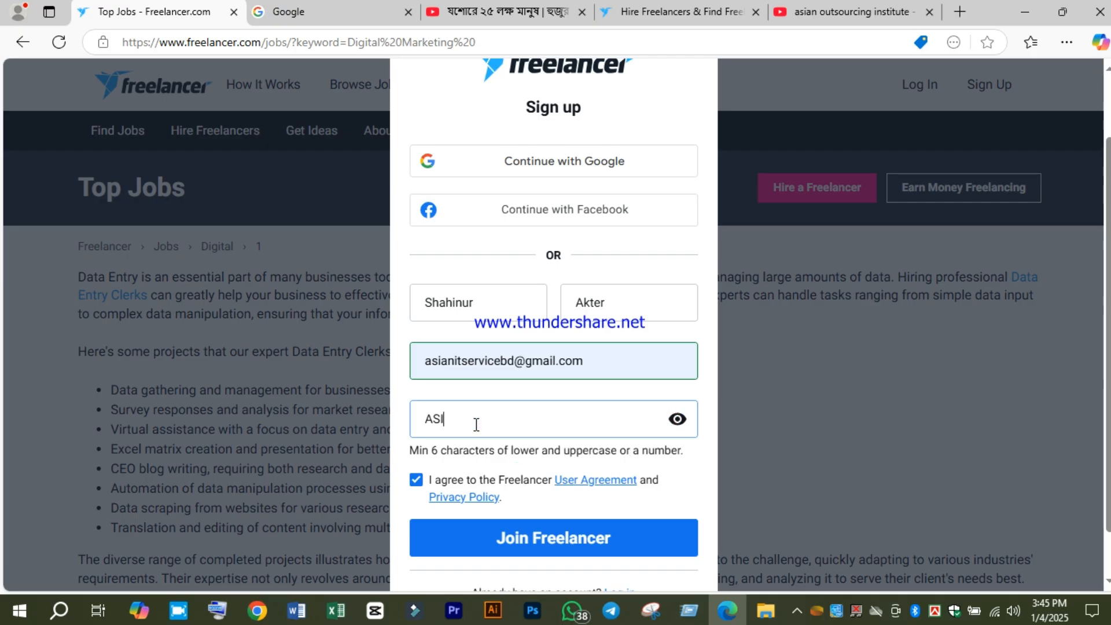
pyautogui.doubleClick(543, 417)
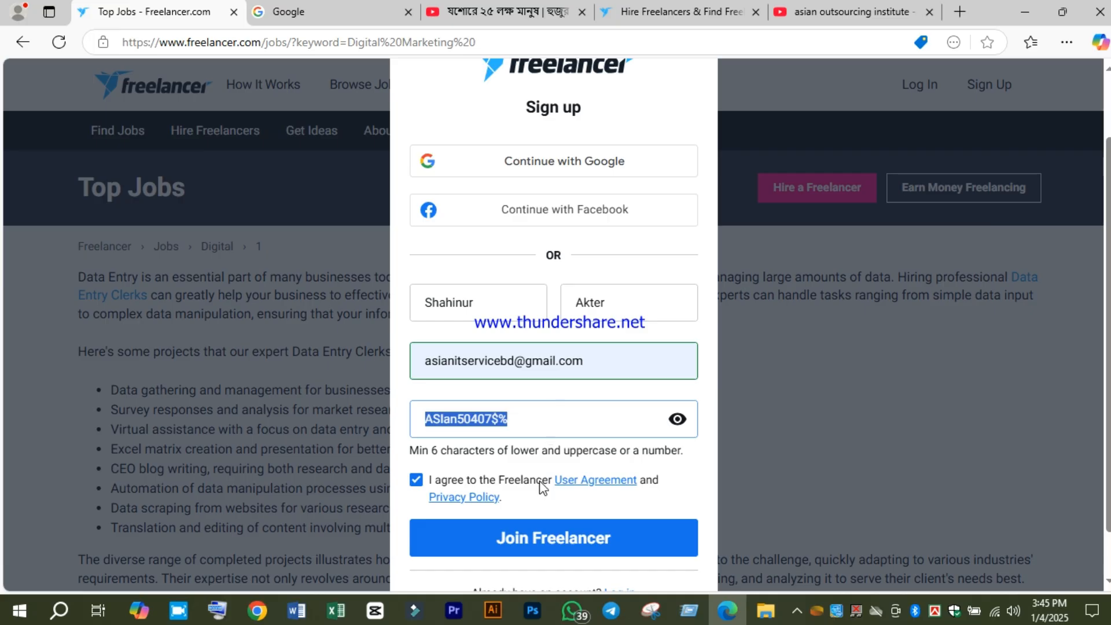
# Step: Submit the sign-up form and try a custom username, dismissing the save-password prompt
pyautogui.click(568, 533)
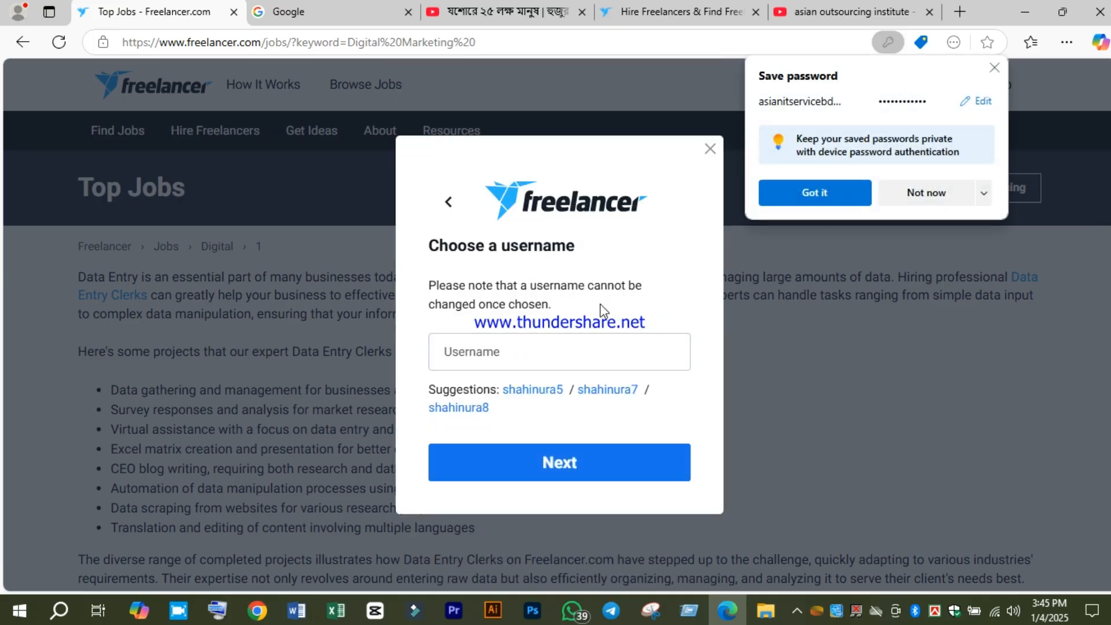
pyautogui.click(561, 355)
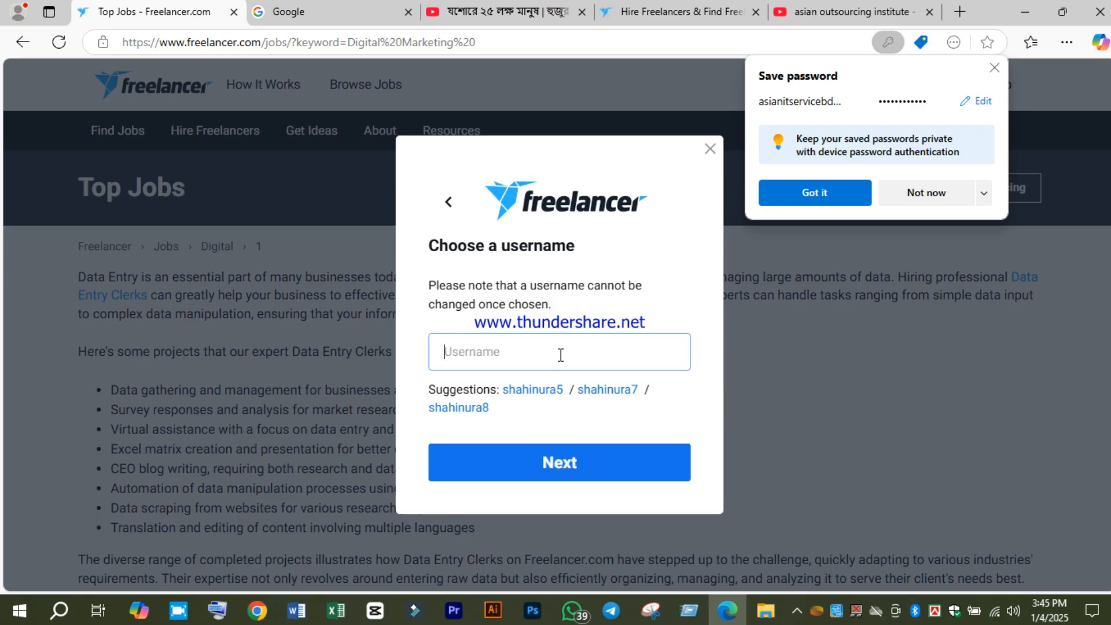
pyautogui.write('freelancershahinur')
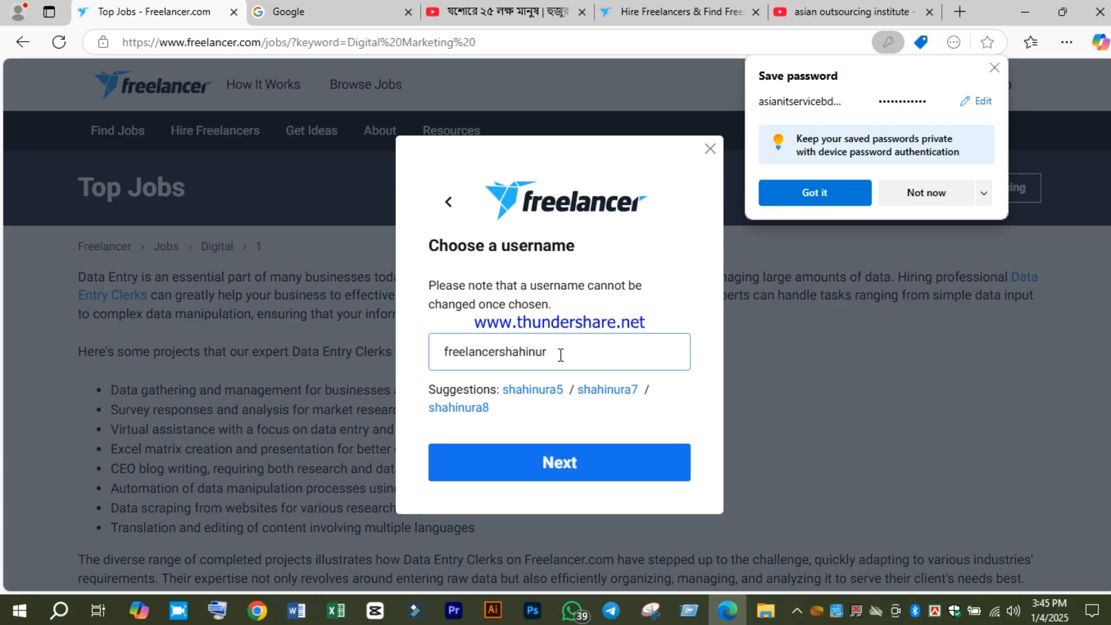
pyautogui.click(790, 188)
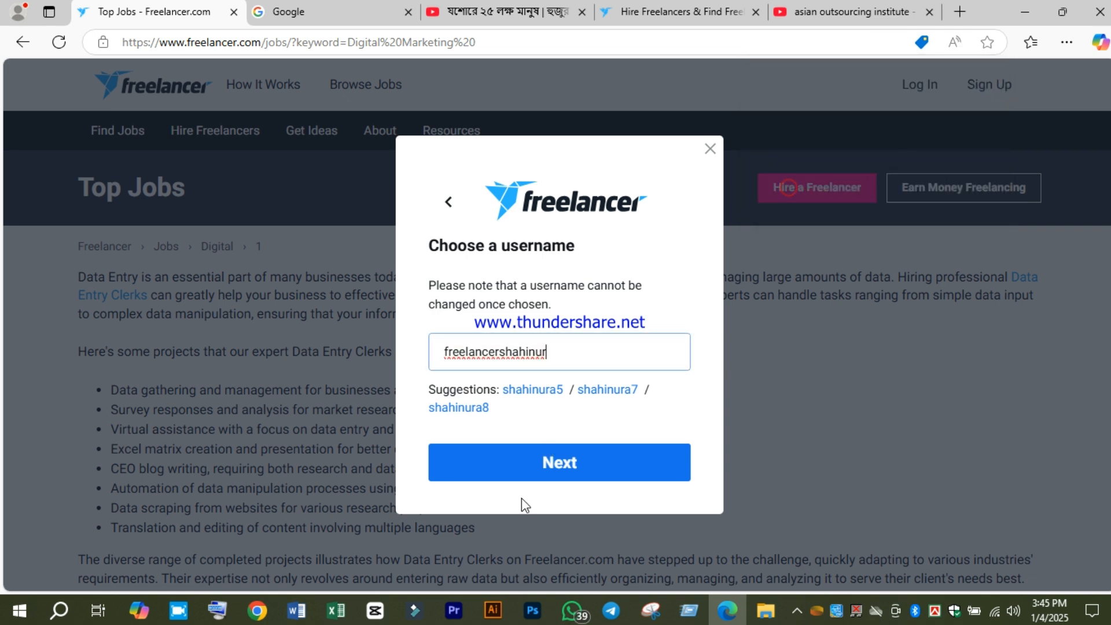
pyautogui.click(530, 465)
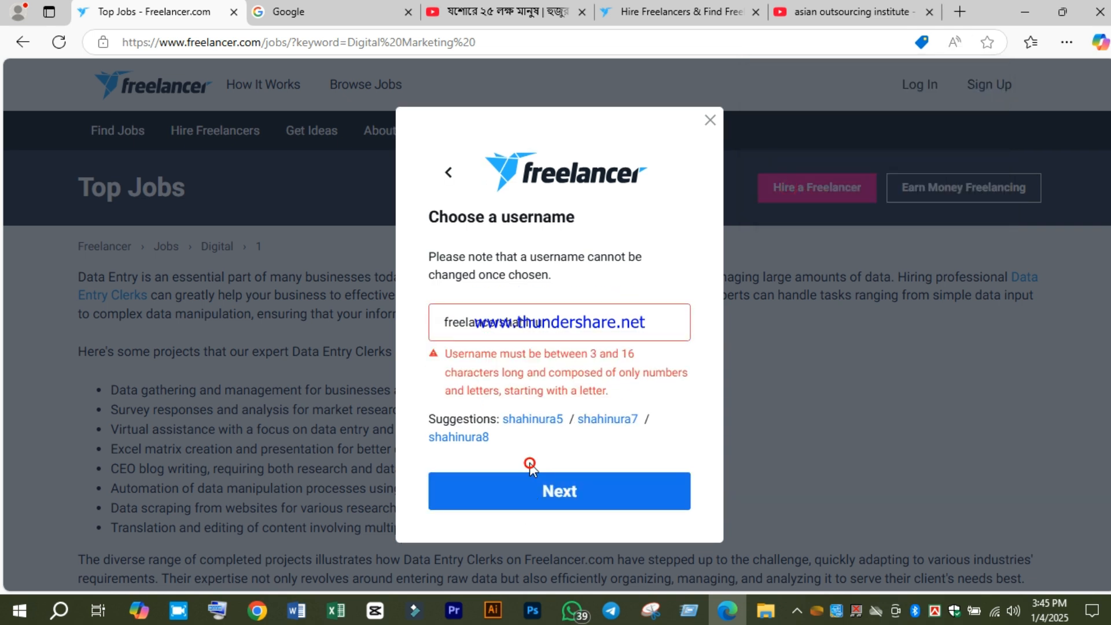
# Step: Use the first suggested username and continue to the account-type step
pyautogui.click(563, 328)
pyautogui.click(541, 418)
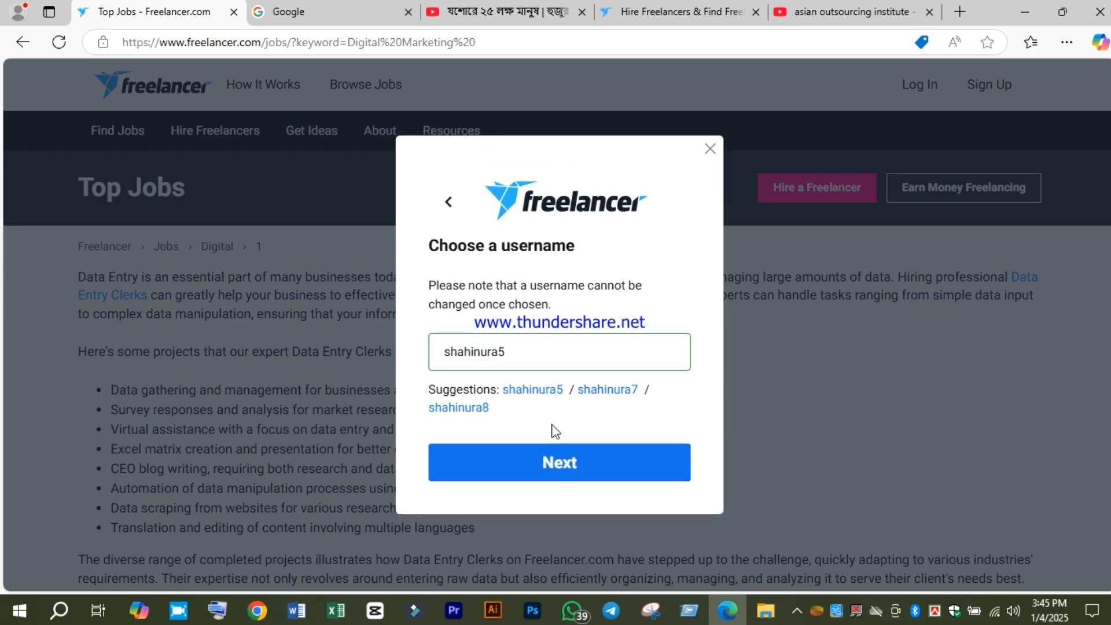
pyautogui.click(558, 461)
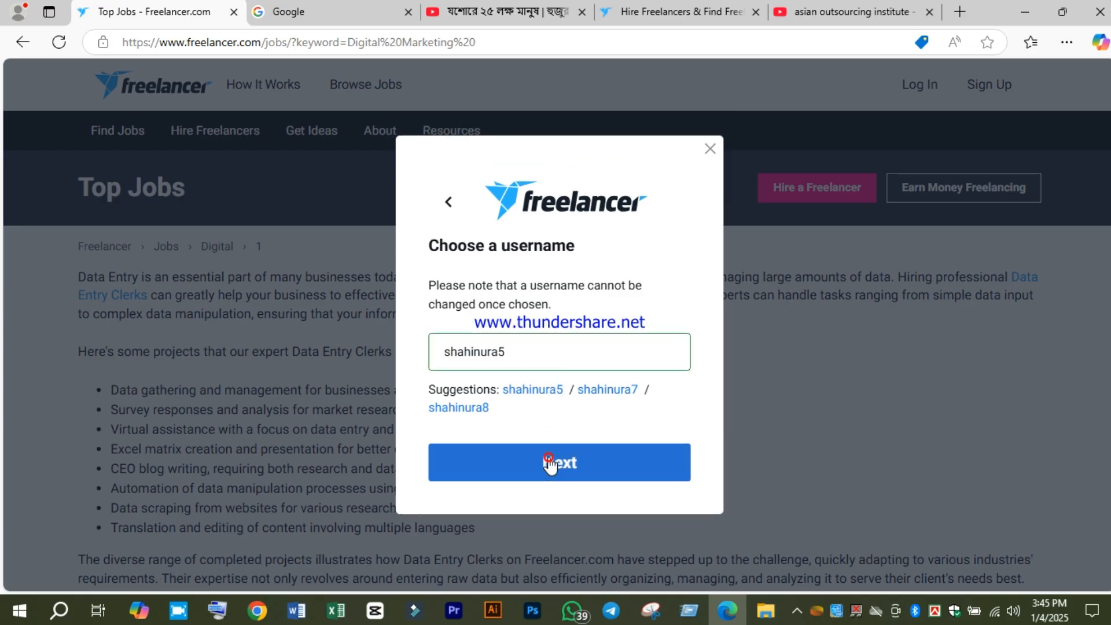
# Step: Choose the 'I want to work' account type to finish sign-up
pyautogui.click(798, 612)
pyautogui.rightClick(781, 577)
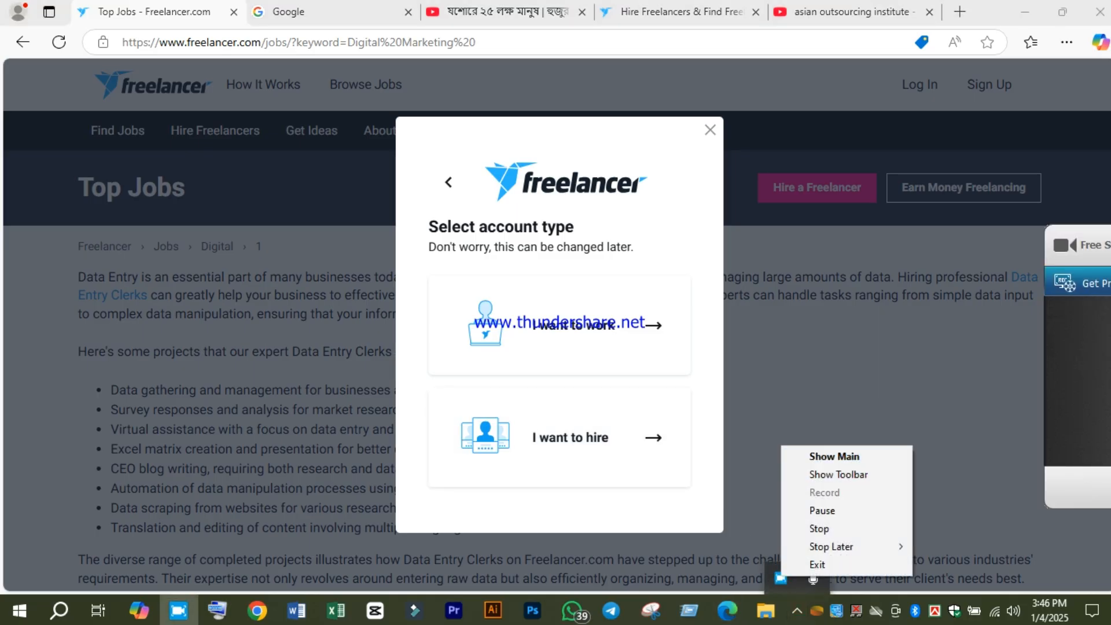
pyautogui.moveTo(1101, 264); pyautogui.dragTo(901, 212)
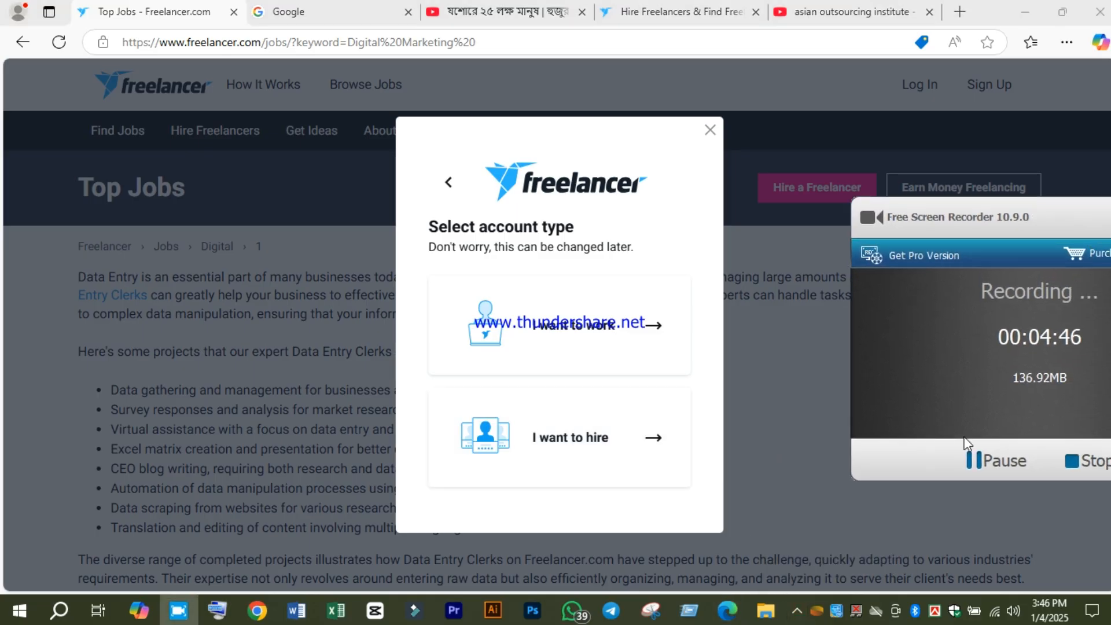
pyautogui.click(1002, 463)
pyautogui.moveTo(968, 221); pyautogui.dragTo(1019, 139)
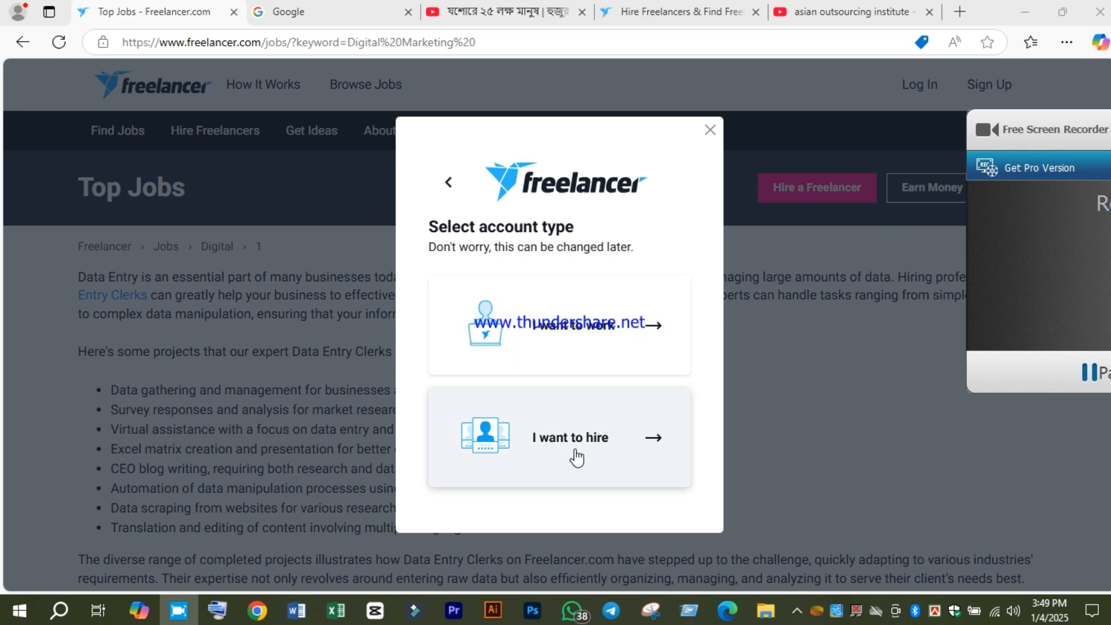
pyautogui.click(564, 353)
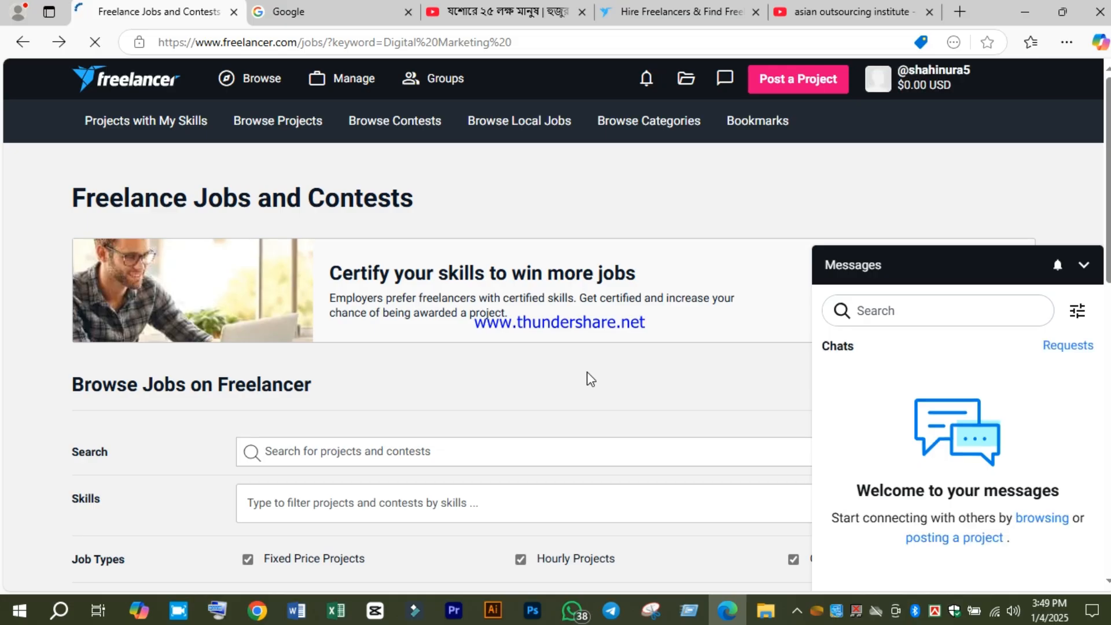
# Step: Collapse the Messages panel and enter 'Data Entry' in the job search box
pyautogui.scroll(-2, 602, 372)
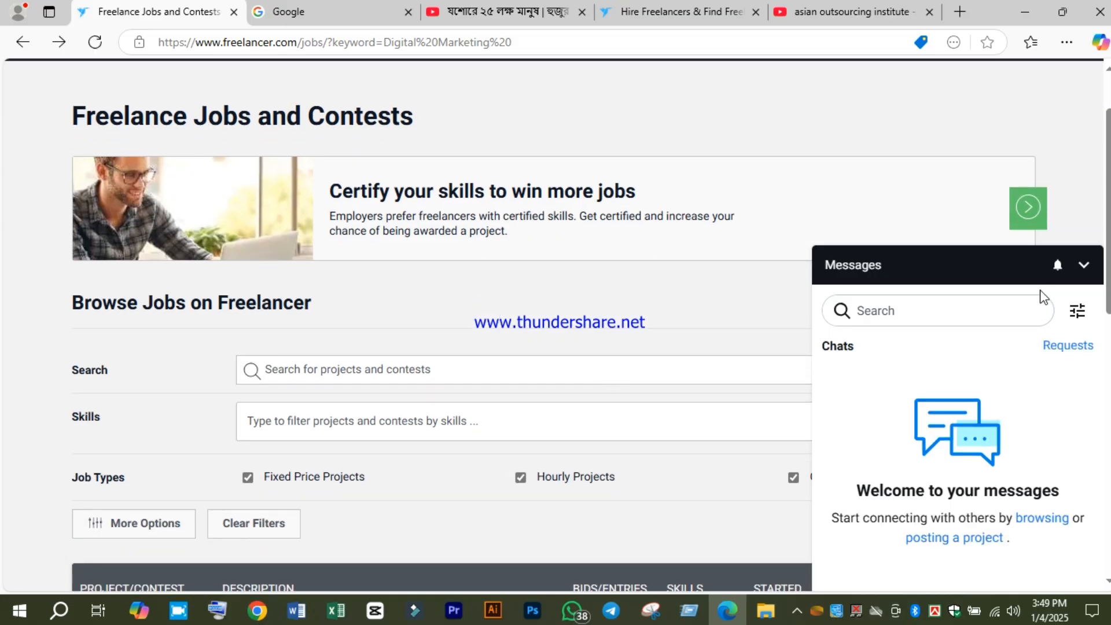
pyautogui.click(963, 270)
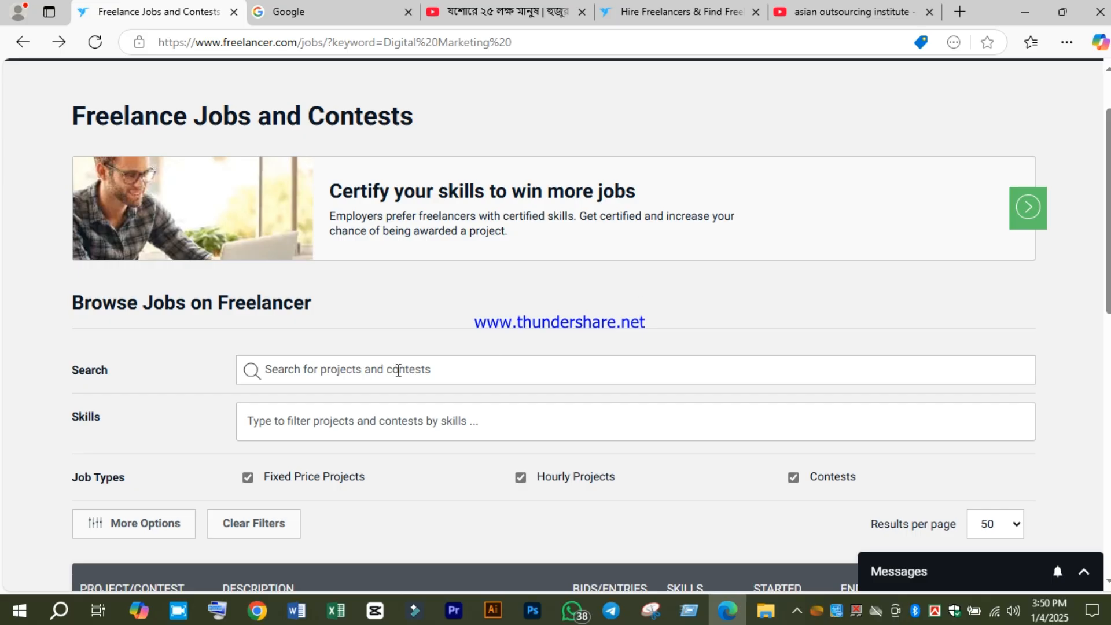
pyautogui.scroll(-3, 381, 380)
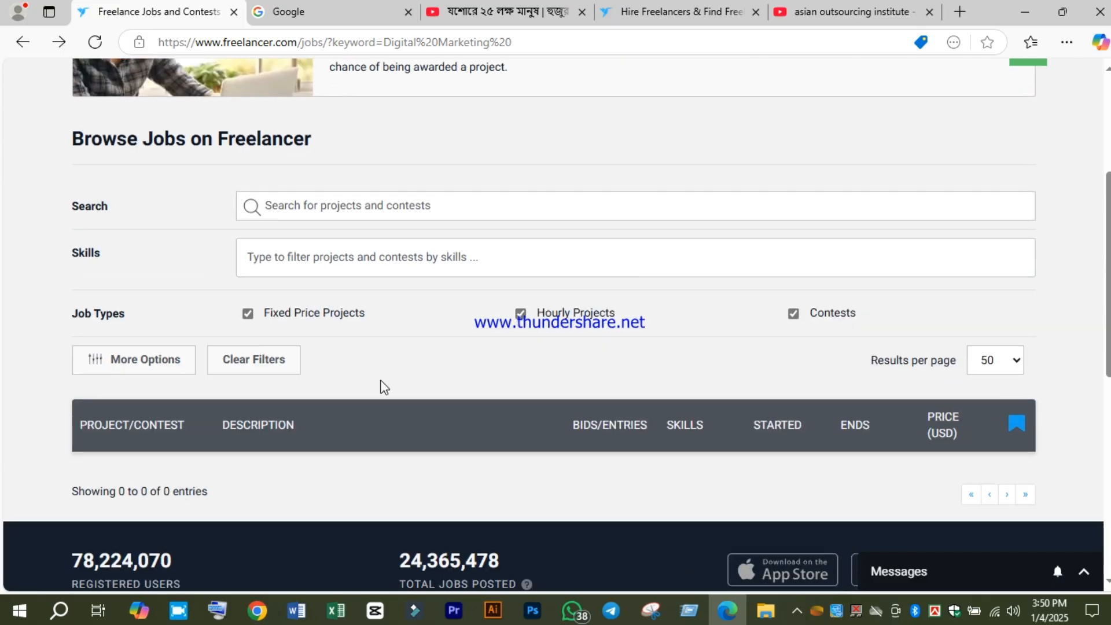
pyautogui.scroll(4, 383, 386)
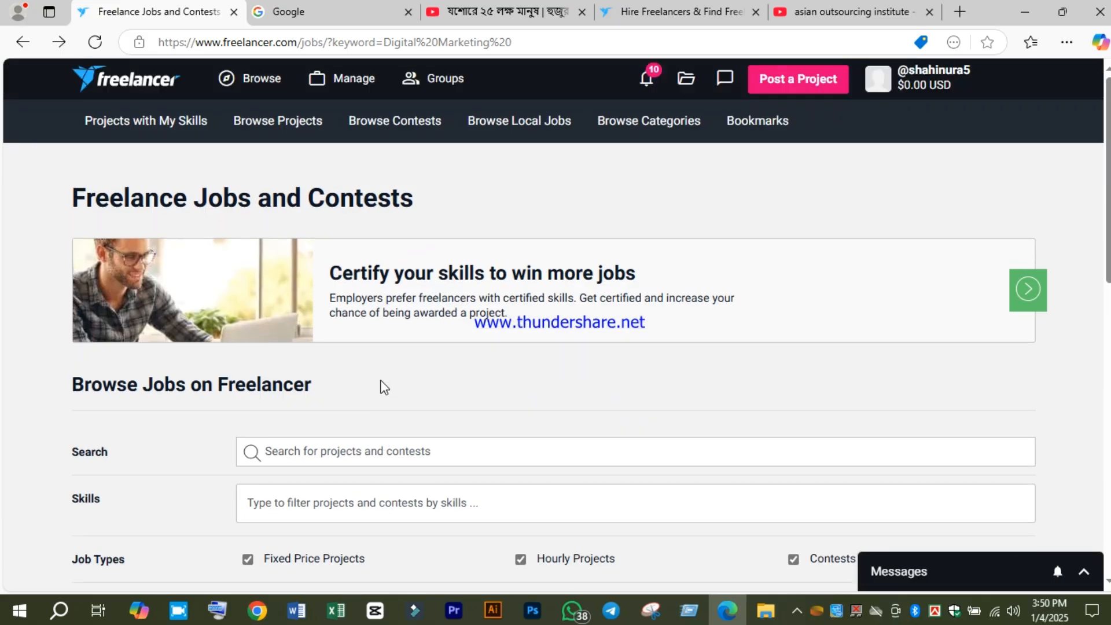
pyautogui.click(316, 447)
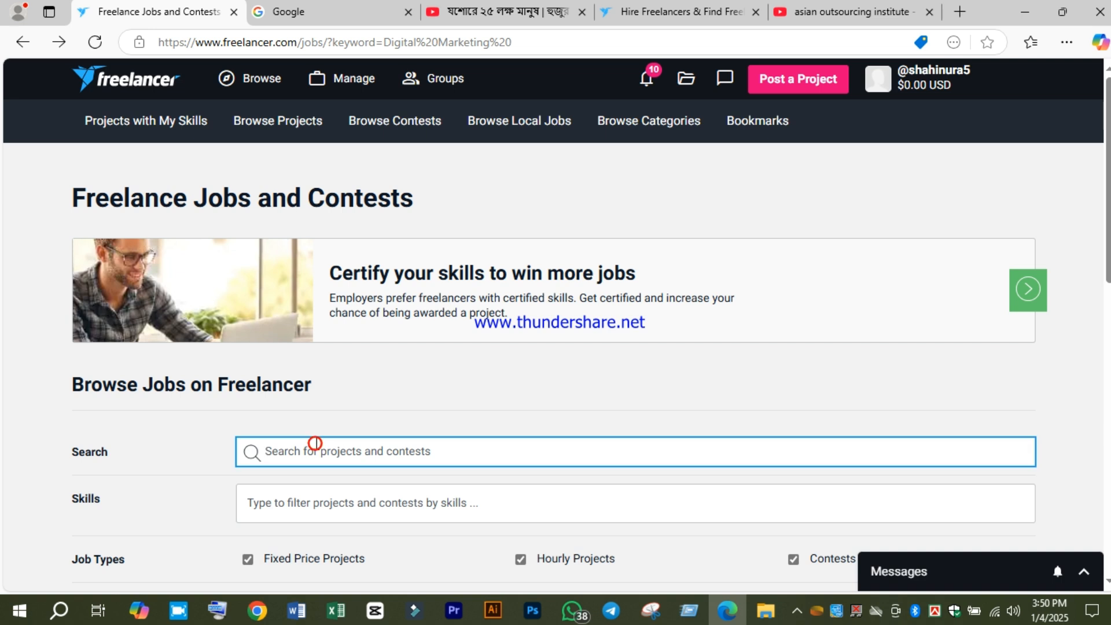
pyautogui.write('Da')
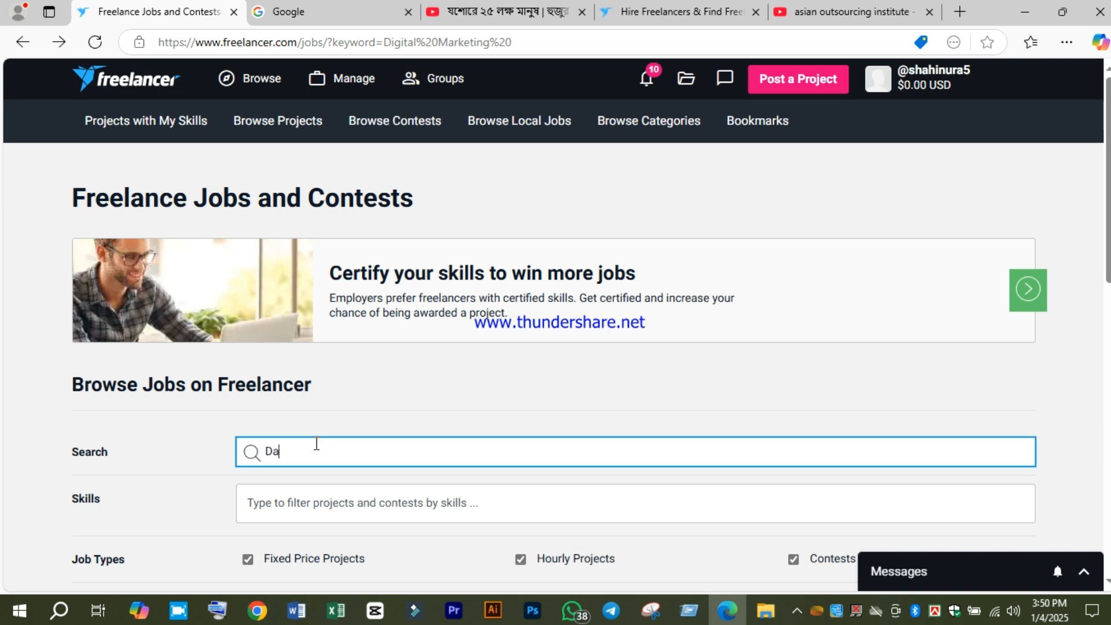
pyautogui.write('ta Entry')
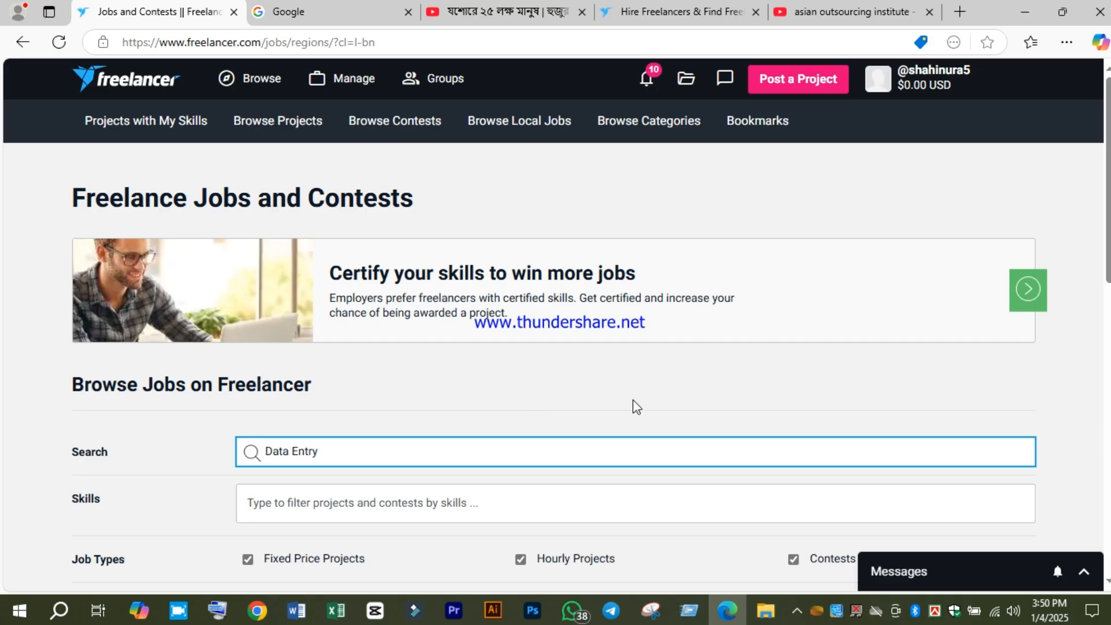
# Step: Resume the screen recording from its taskbar controls
pyautogui.scroll(-3, 744, 400)
pyautogui.scroll(-2, 736, 371)
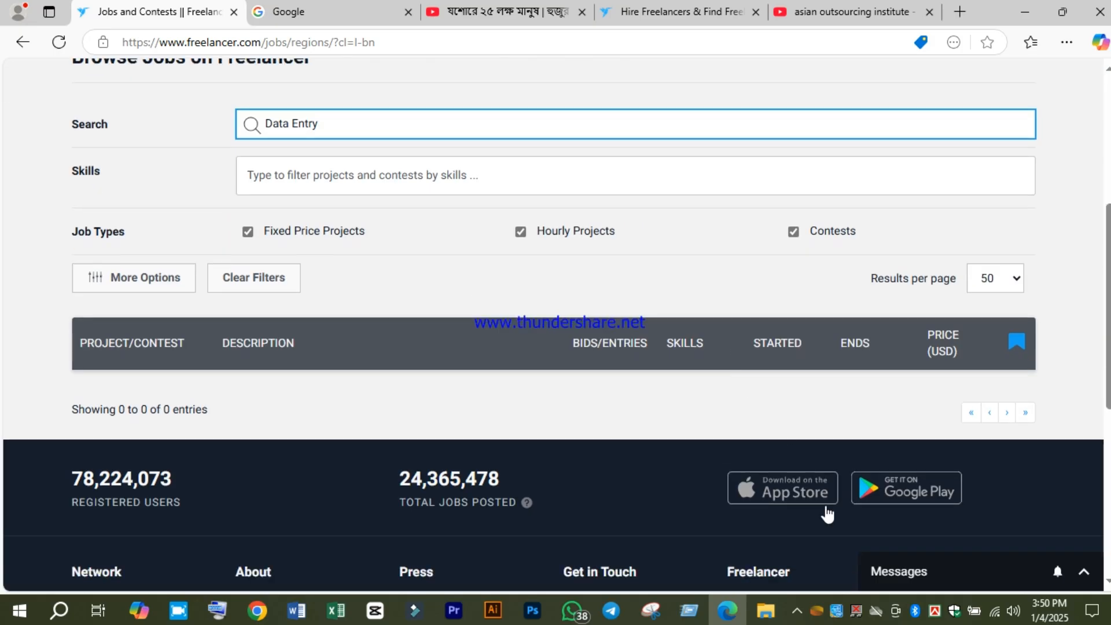
pyautogui.click(797, 615)
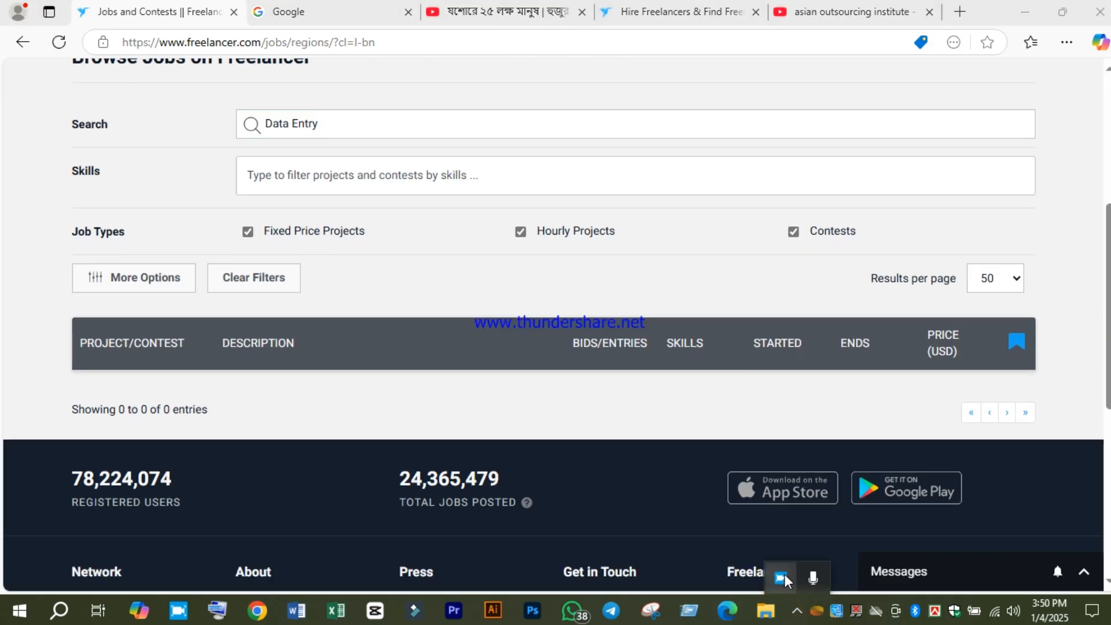
pyautogui.rightClick(781, 579)
pyautogui.moveTo(1029, 140); pyautogui.dragTo(1007, 24)
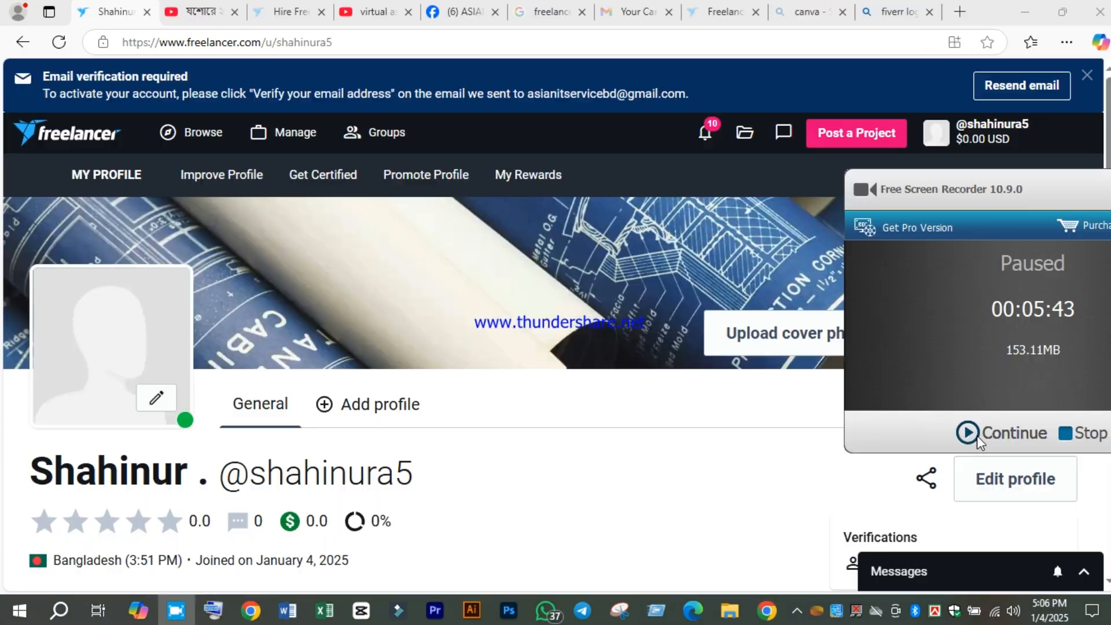
pyautogui.click(976, 436)
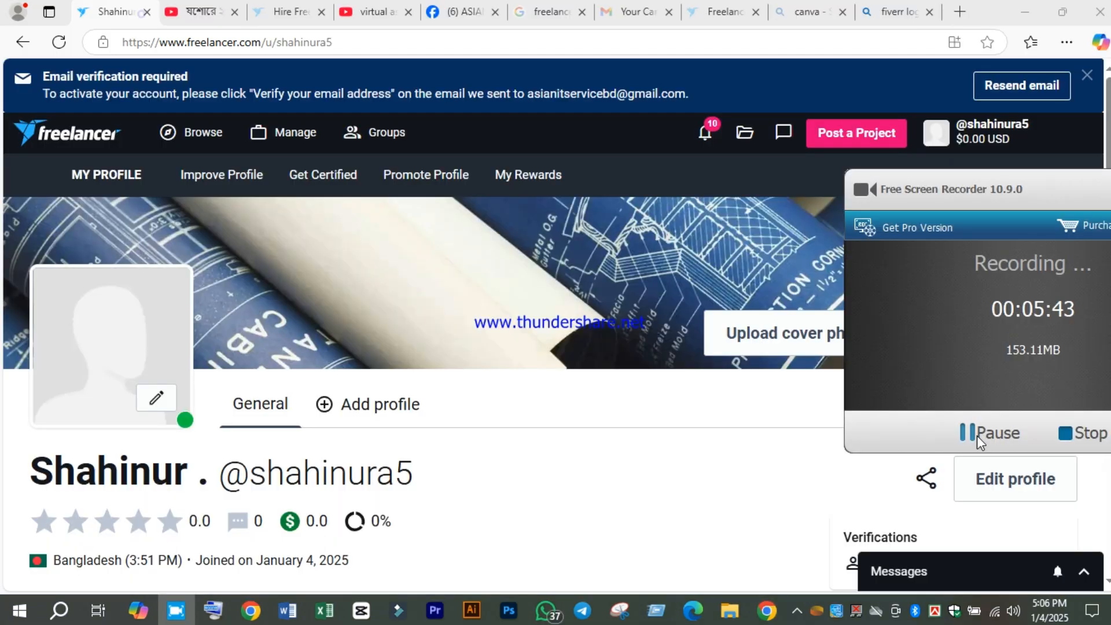
# Step: Move the recorder aside and try changing the cover photo, dismissing the paid membership notice
pyautogui.moveTo(957, 194); pyautogui.dragTo(1110, 272)
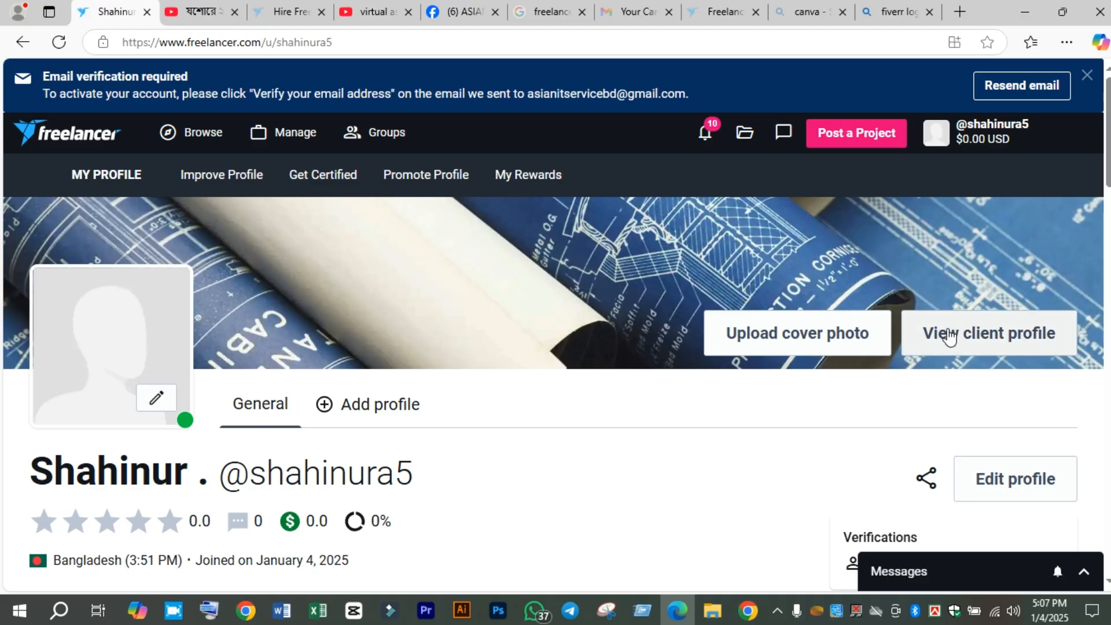
pyautogui.moveTo(775, 335)
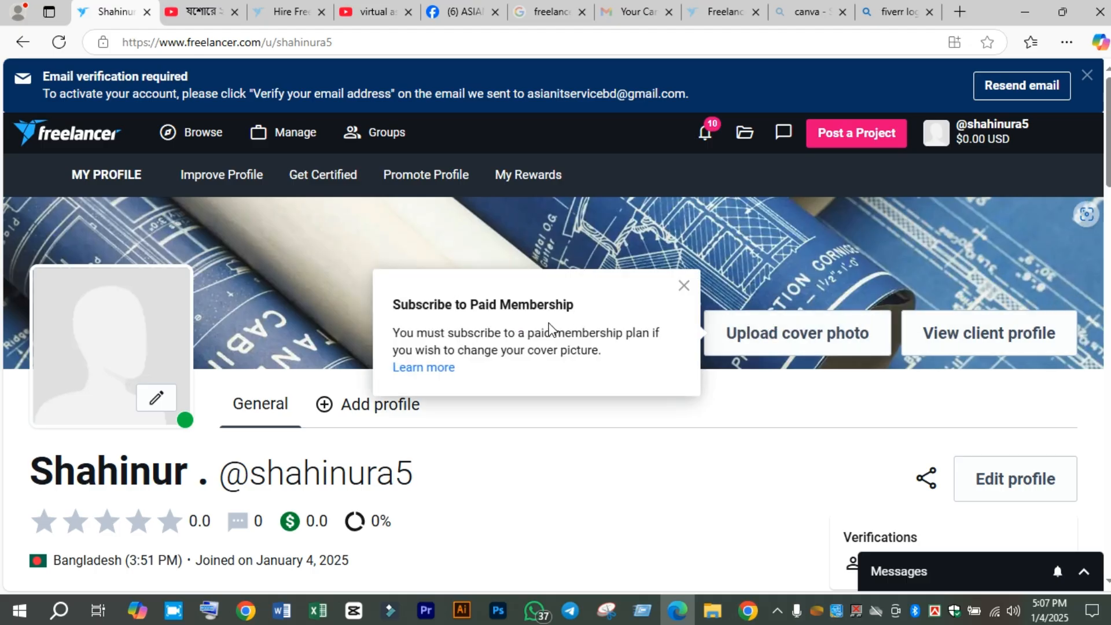
pyautogui.click(683, 284)
pyautogui.click(752, 335)
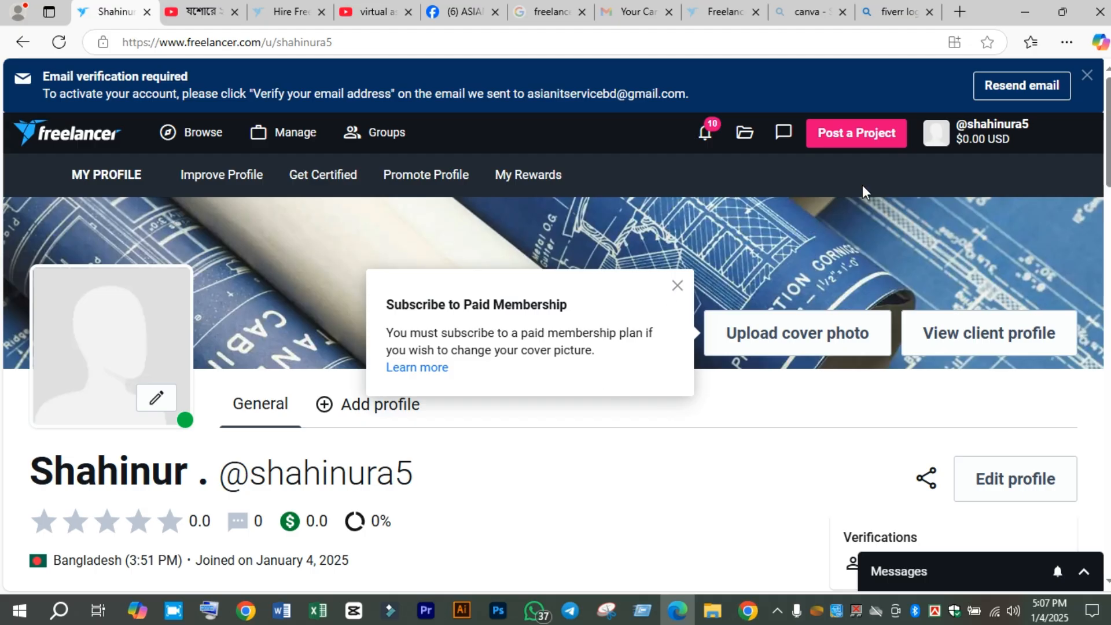
# Step: Try uploading the portrait from Downloads as the profile picture; it is rejected as under 280x280px
pyautogui.click(139, 405)
pyautogui.click(436, 424)
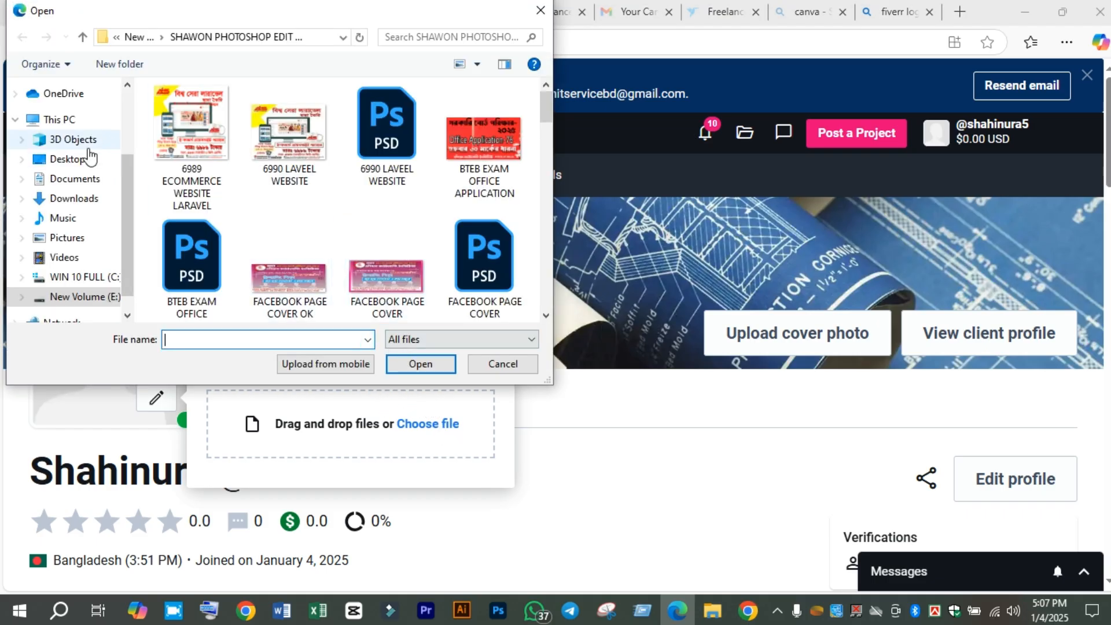
pyautogui.click(73, 198)
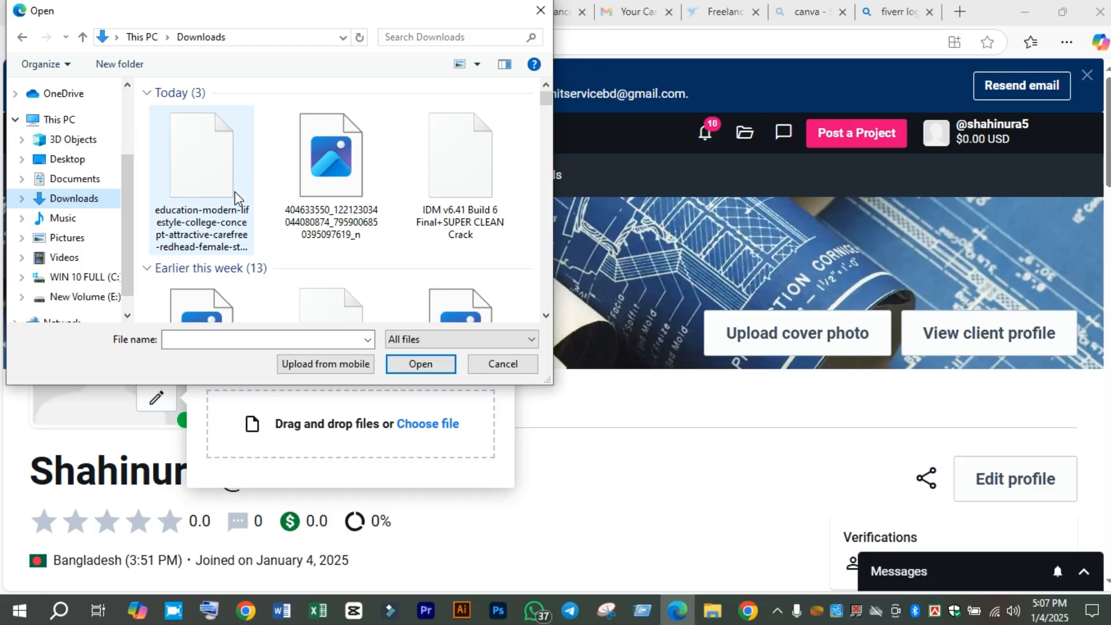
pyautogui.scroll(-5, 290, 199)
pyautogui.scroll(3, 350, 190)
pyautogui.scroll(-2, 353, 185)
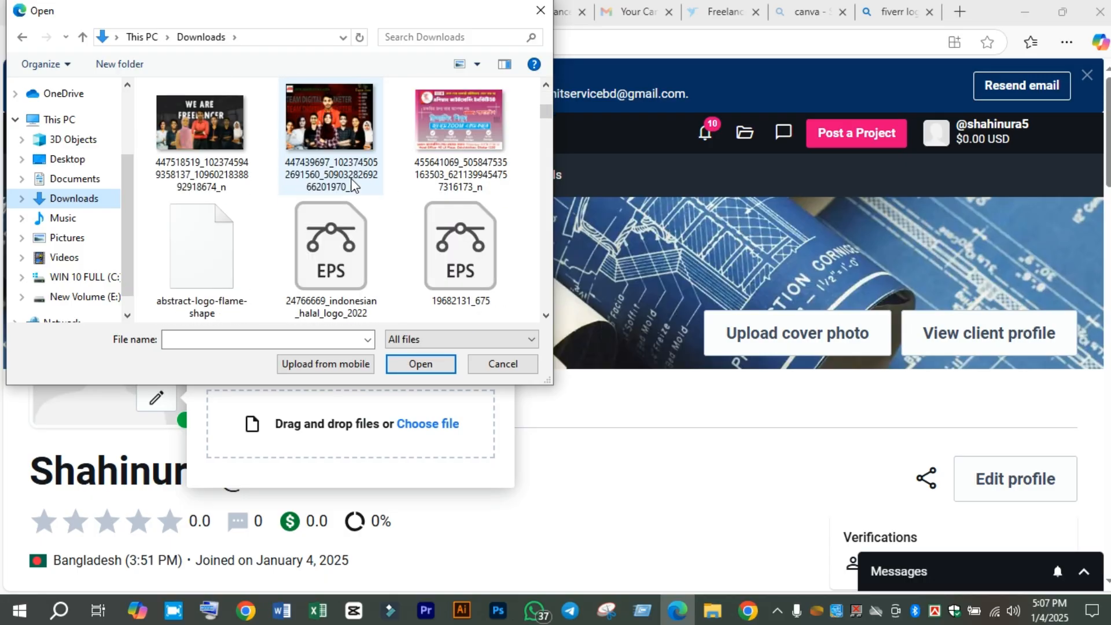
pyautogui.scroll(-4, 351, 184)
pyautogui.scroll(4, 351, 184)
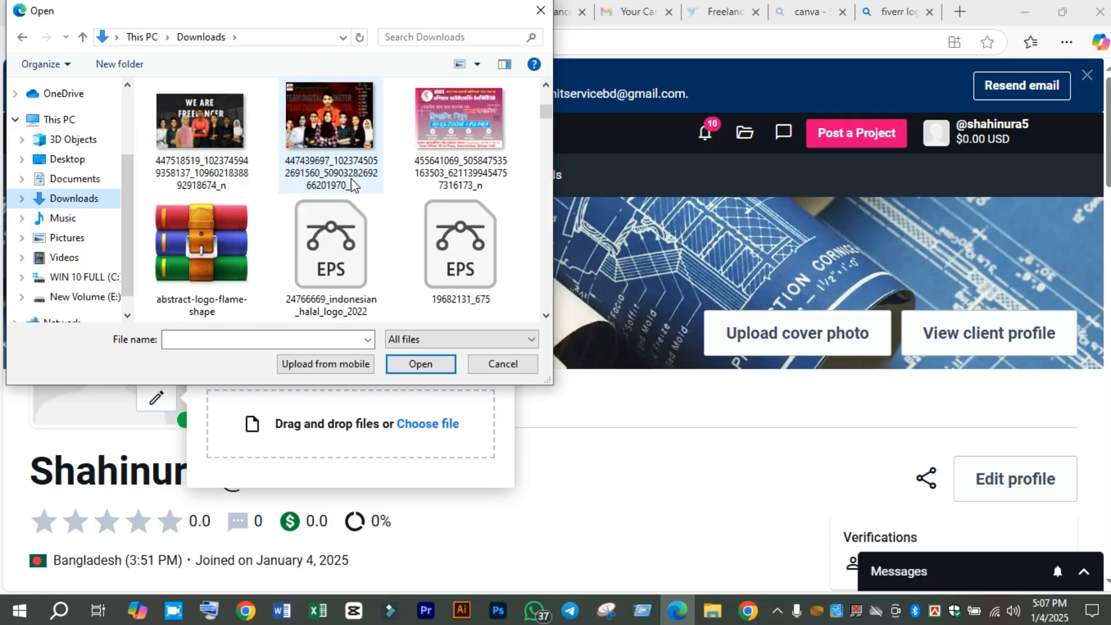
pyautogui.scroll(-5, 351, 183)
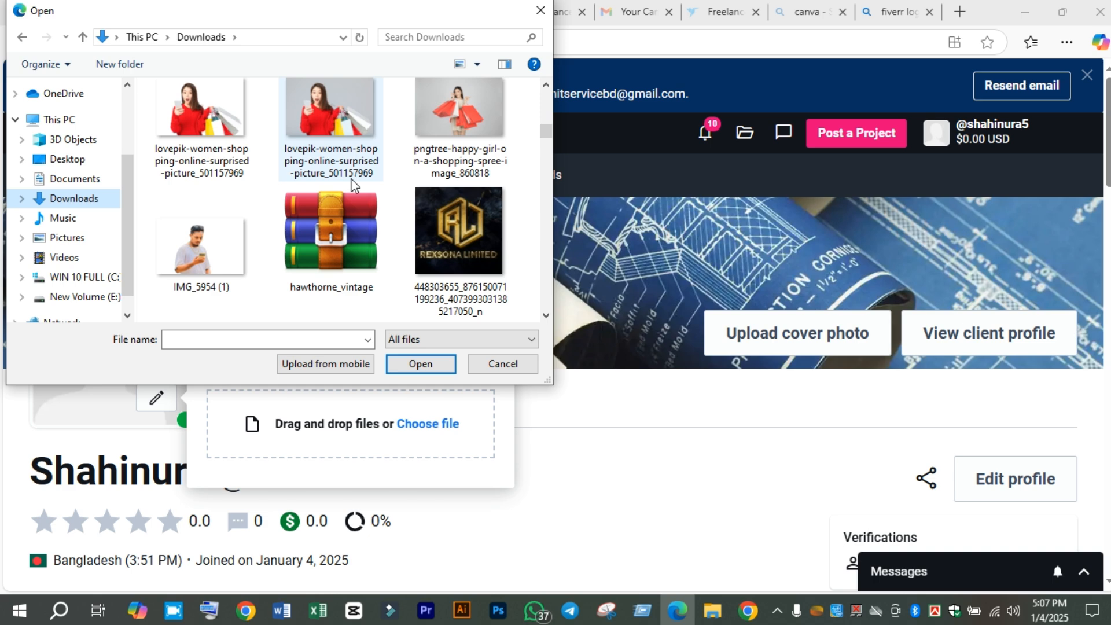
pyautogui.scroll(4, 351, 184)
pyautogui.scroll(-2, 350, 184)
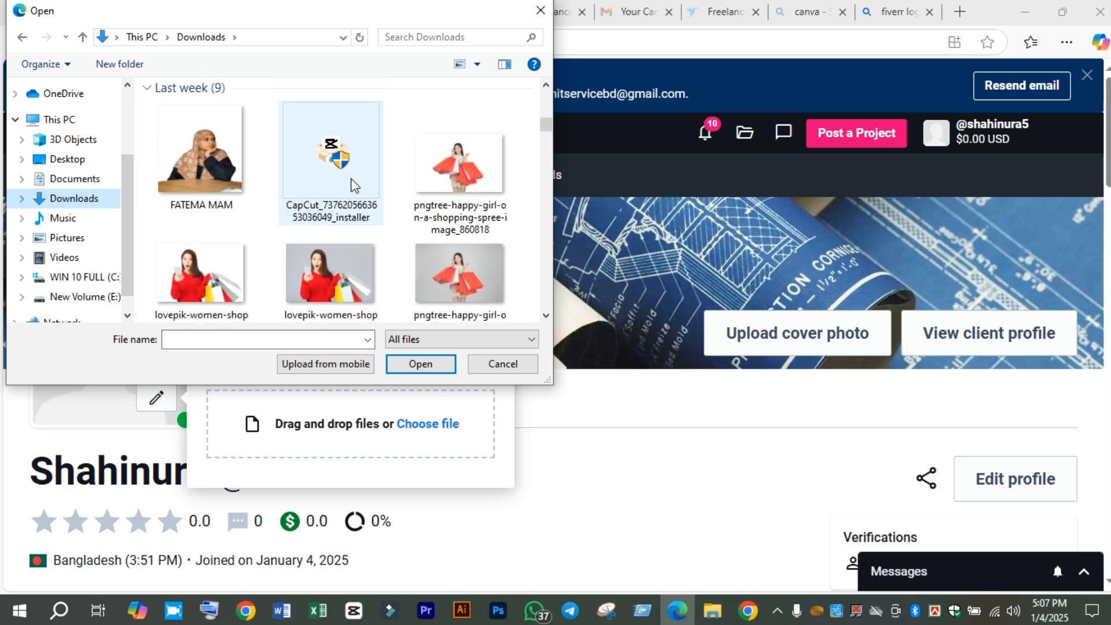
pyautogui.doubleClick(206, 171)
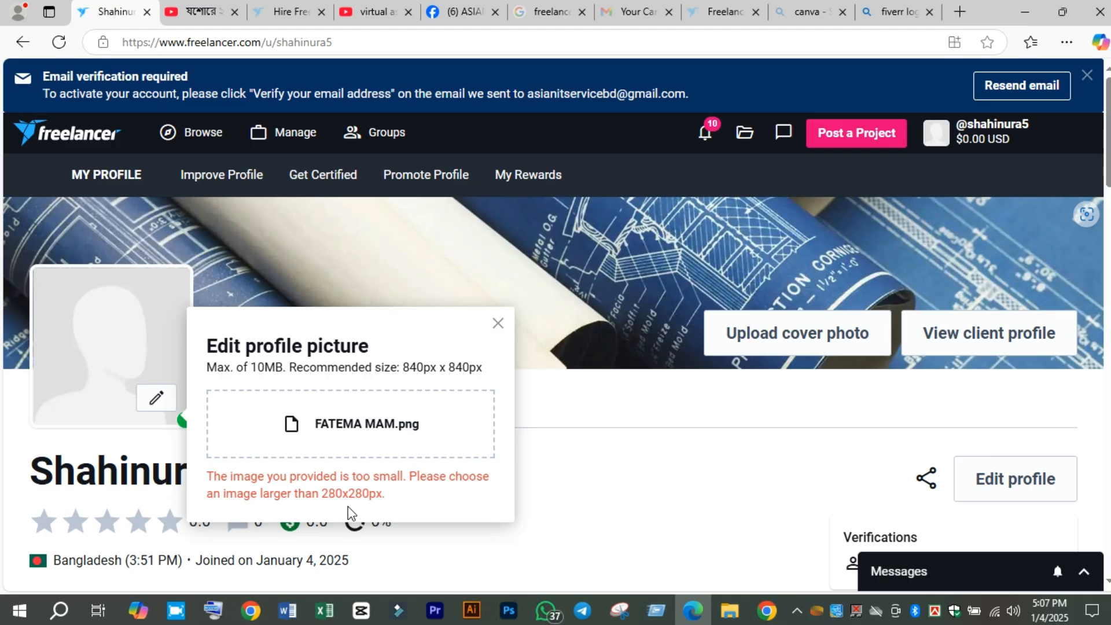
# Step: Bring the screen recorder window into view and reopen the empty profile picture upload dialog
pyautogui.click(797, 610)
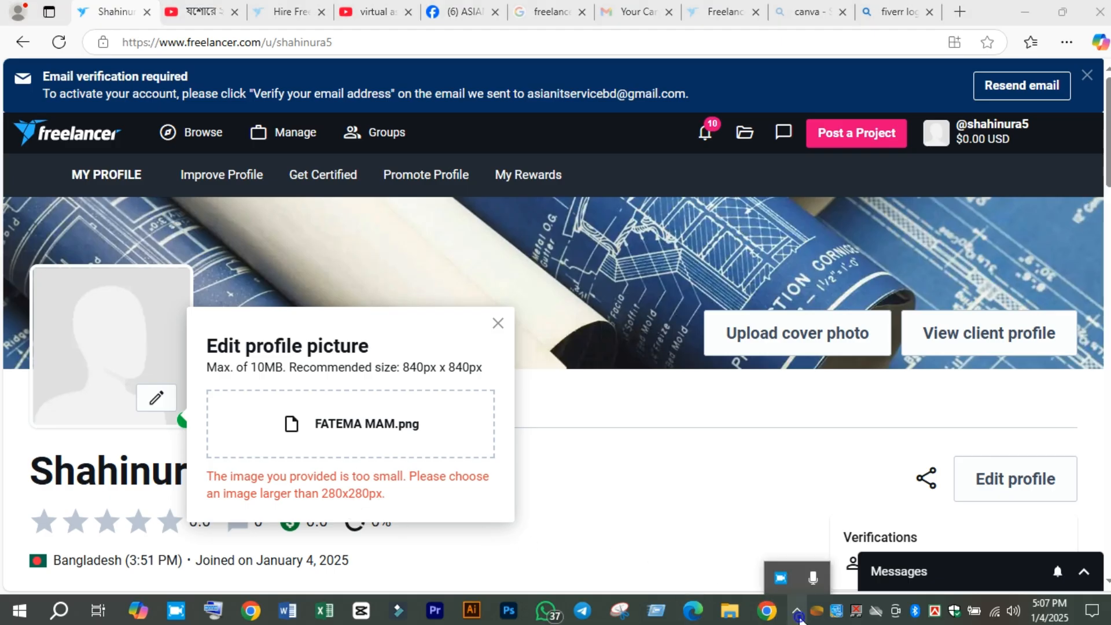
pyautogui.rightClick(780, 579)
pyautogui.moveTo(1100, 270); pyautogui.dragTo(891, 239)
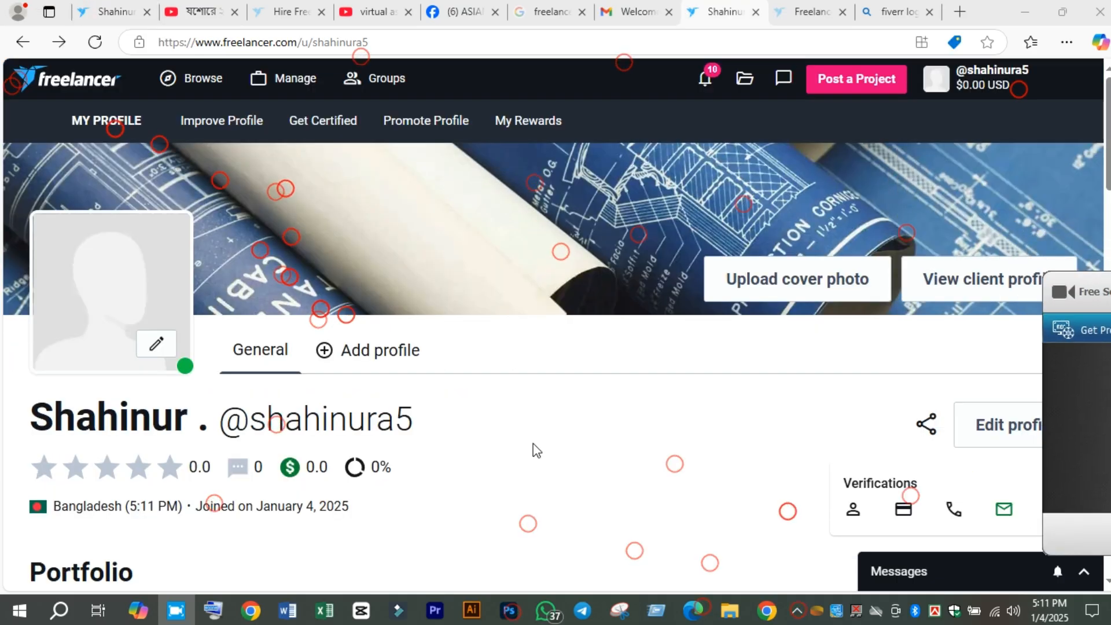
pyautogui.click(156, 343)
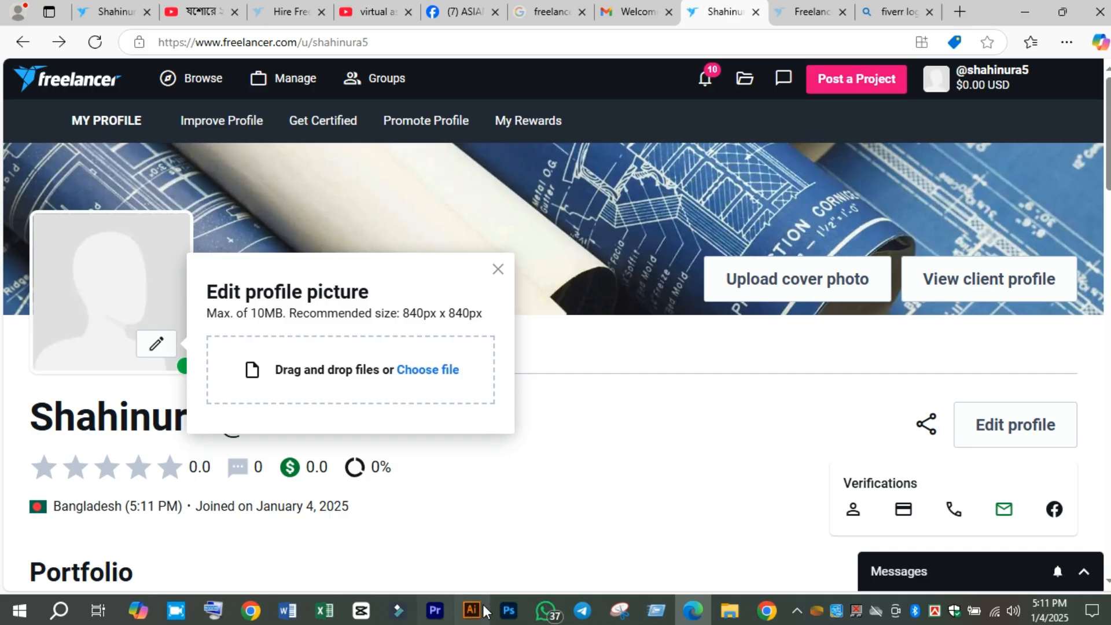
# Step: Open the FREELANCER.COM IMAGE file in Photoshop
pyautogui.click(509, 611)
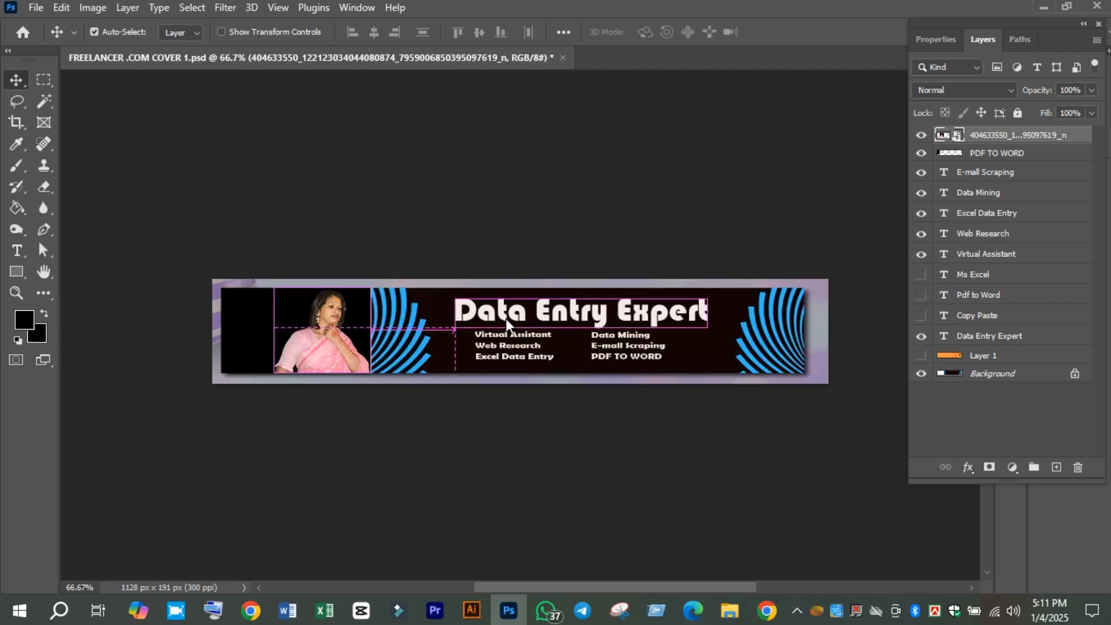
pyautogui.hotkey('ctrl', 'o')
pyautogui.scroll(-10, 494, 252)
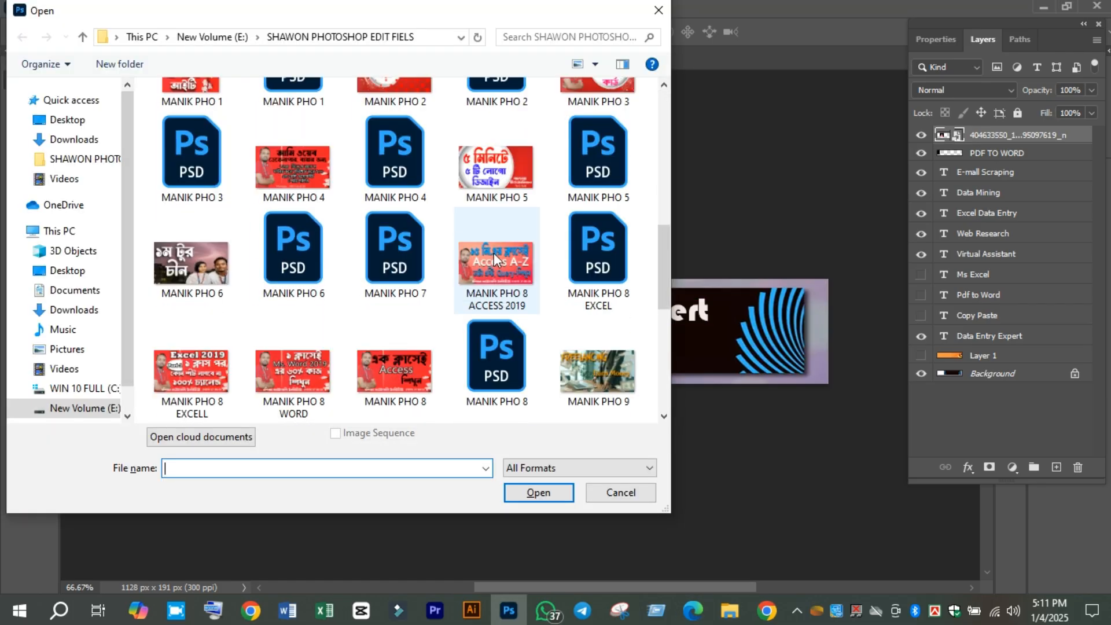
pyautogui.scroll(10, 494, 252)
pyautogui.doubleClick(208, 130)
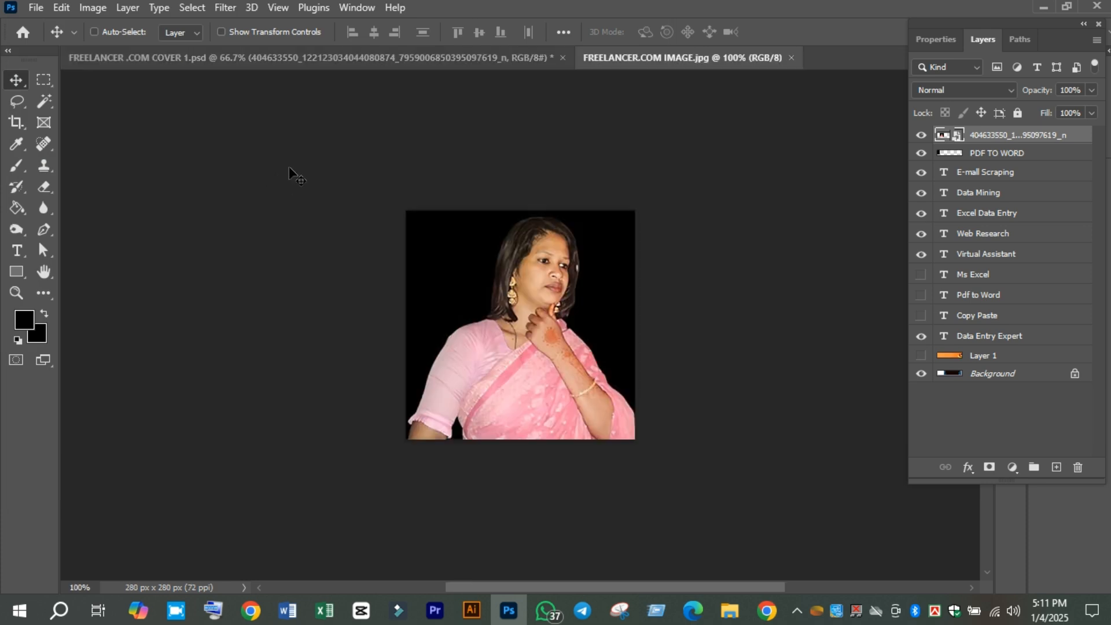
# Step: Resize the image to 840 x 840 px, keeping the enlarged version after an accidental revert
pyautogui.click(103, 9)
pyautogui.click(121, 130)
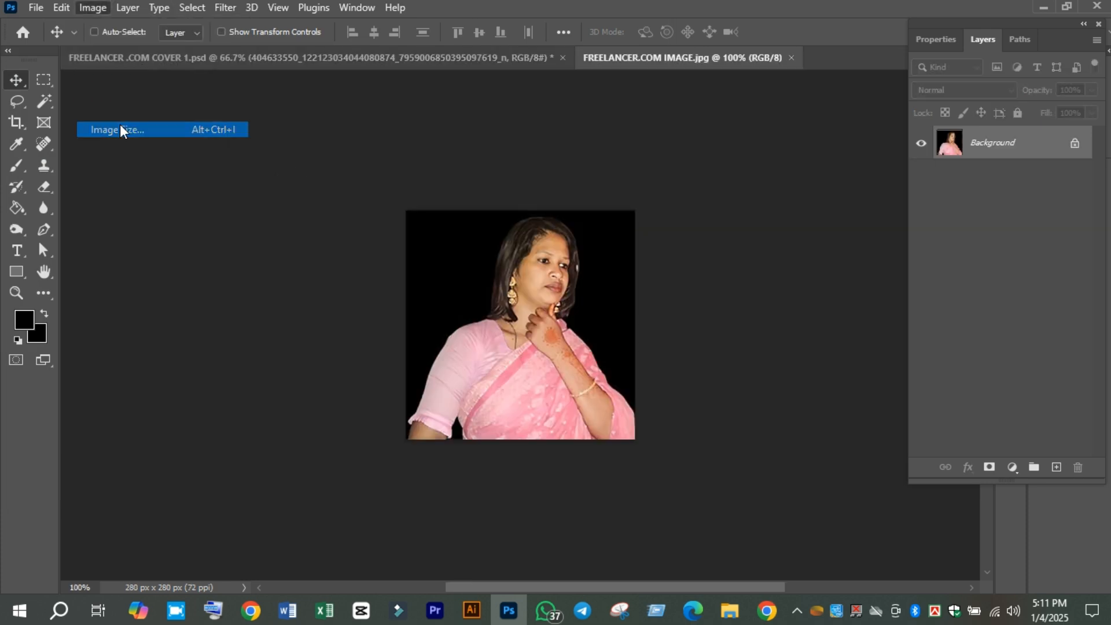
pyautogui.write('840')
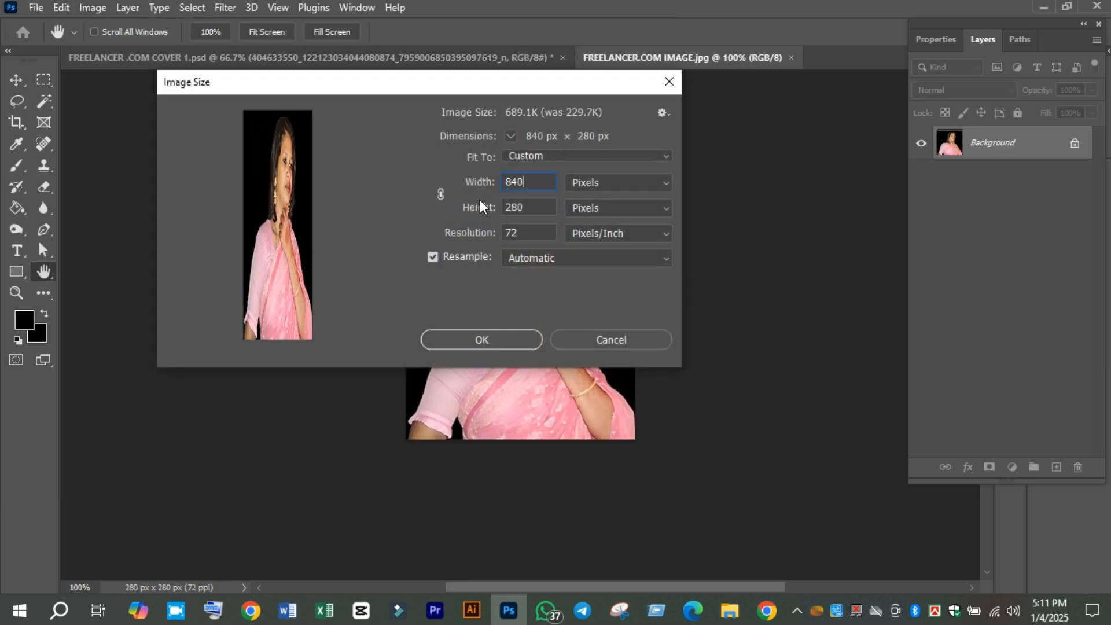
pyautogui.press('Tab')
pyautogui.write('840')
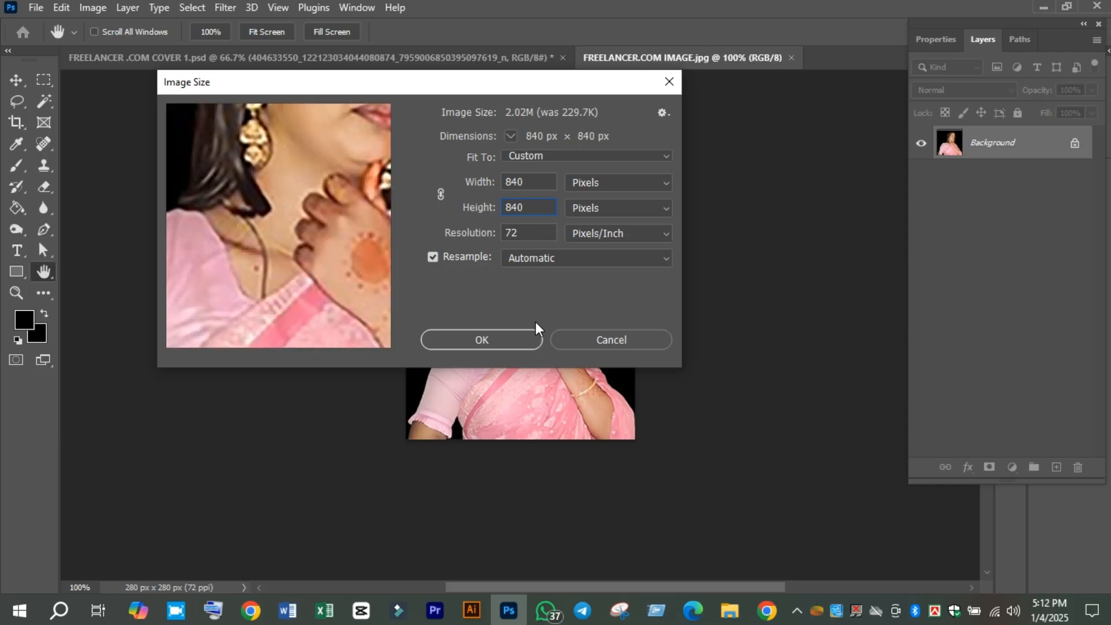
pyautogui.click(514, 342)
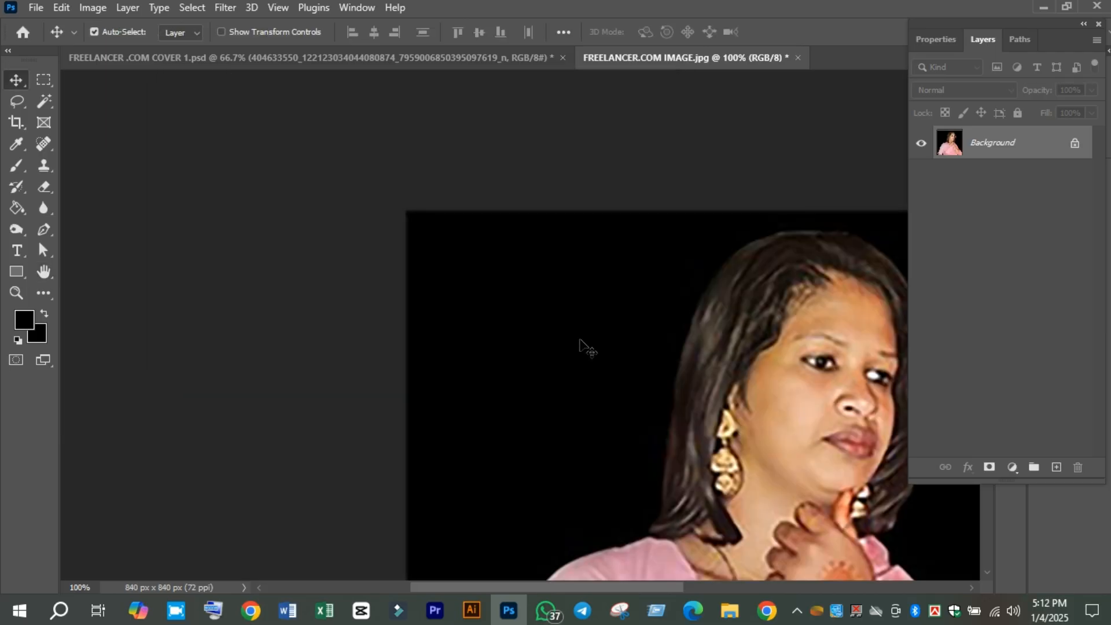
pyautogui.hotkey('ctrl', '-')
pyautogui.hotkey('ctrl', '-')
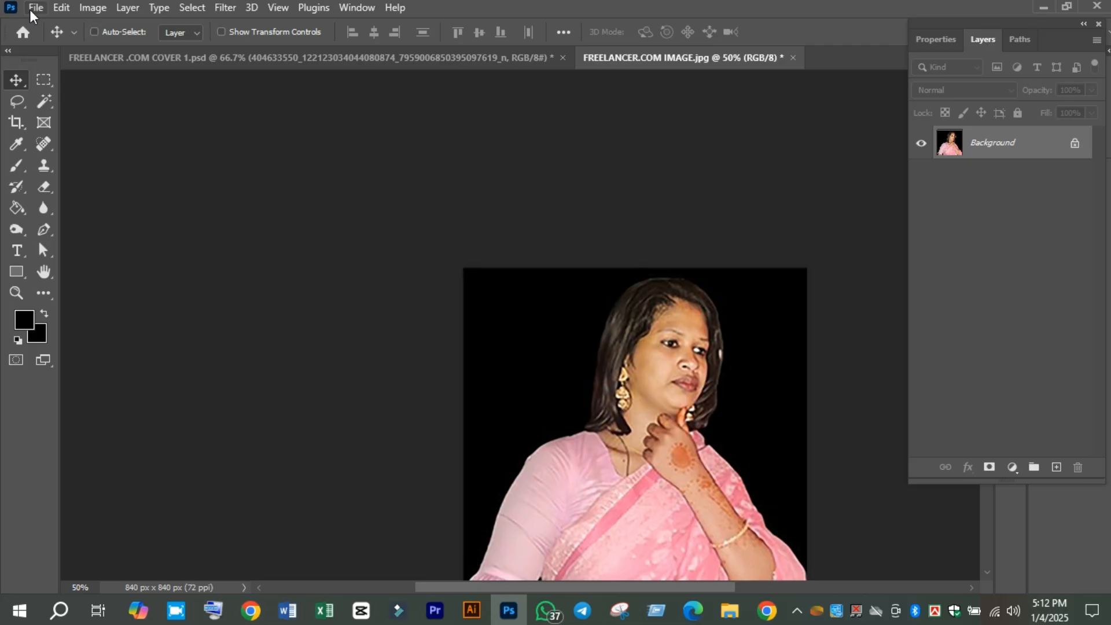
pyautogui.click(33, 8)
pyautogui.click(93, 238)
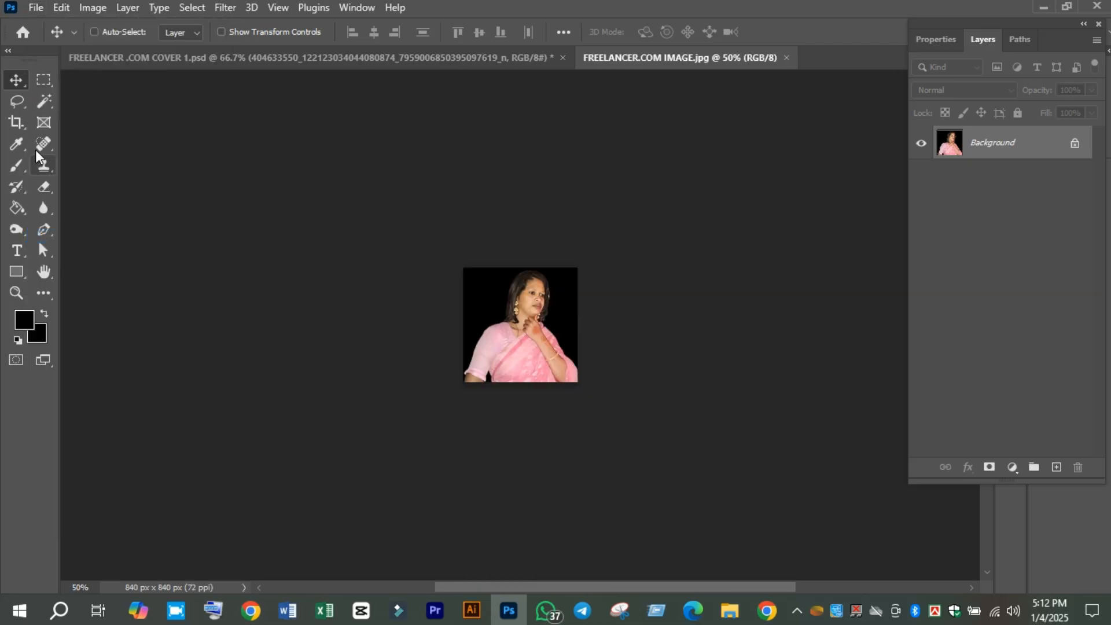
pyautogui.hotkey('ctrl', 'z')
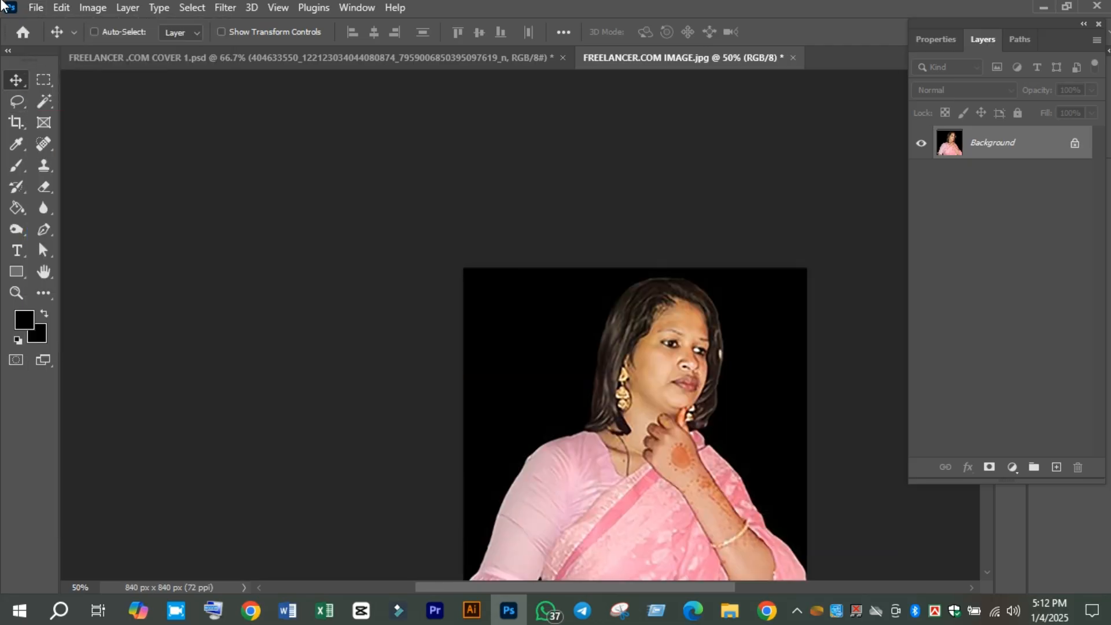
# Step: Export the 840 x 840 image as FREELANCER.COM IMAGE.jpg
pyautogui.click(35, 8)
pyautogui.moveTo(176, 269)
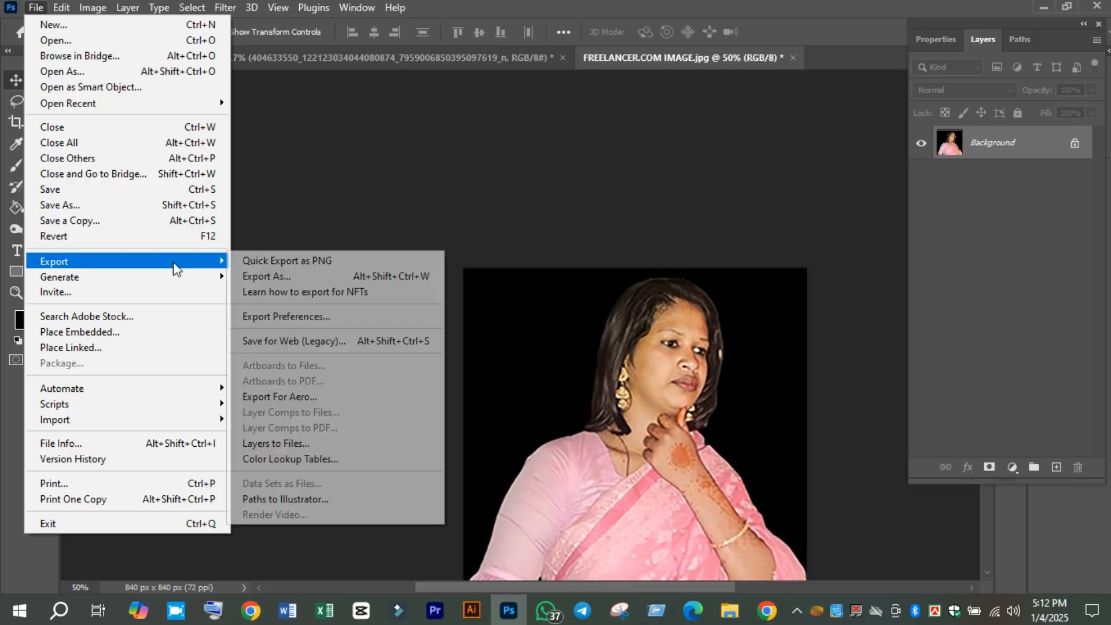
pyautogui.click(347, 276)
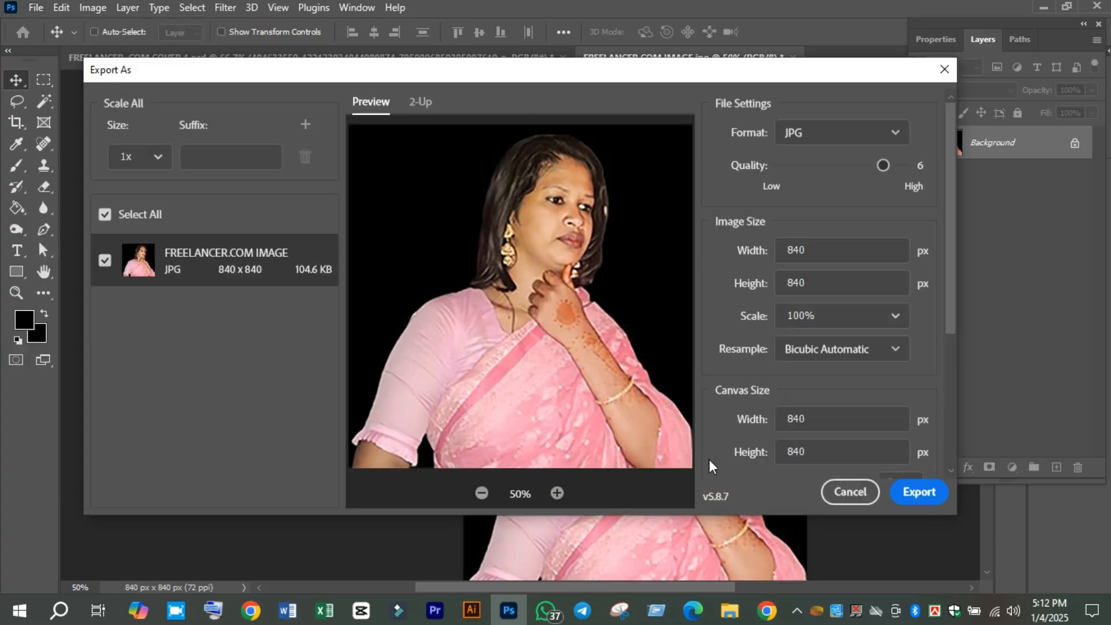
pyautogui.click(919, 491)
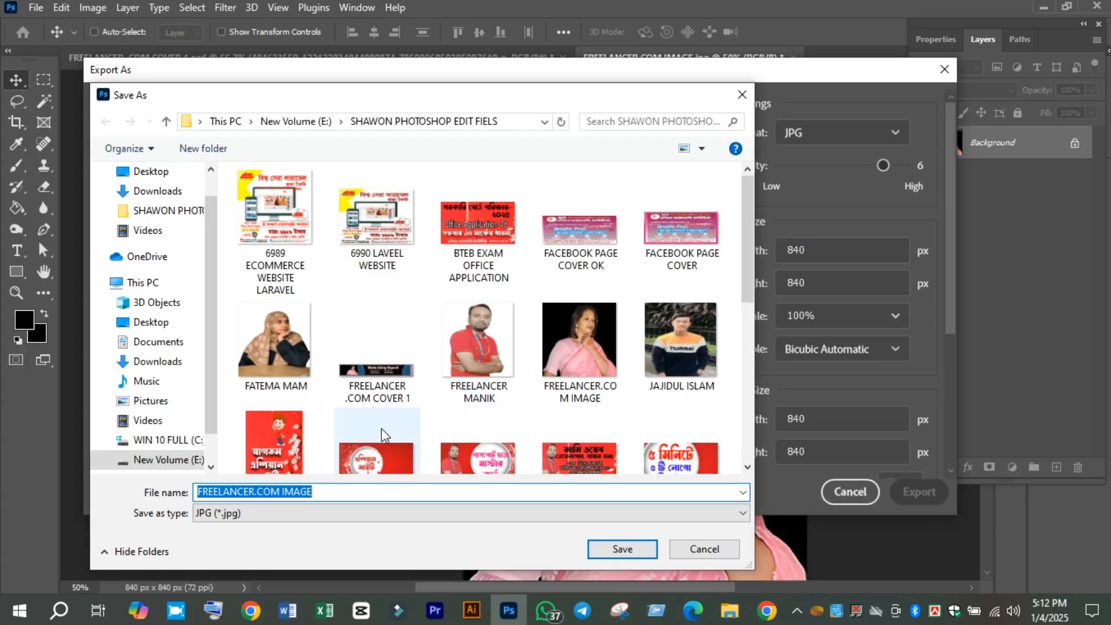
pyautogui.click(386, 493)
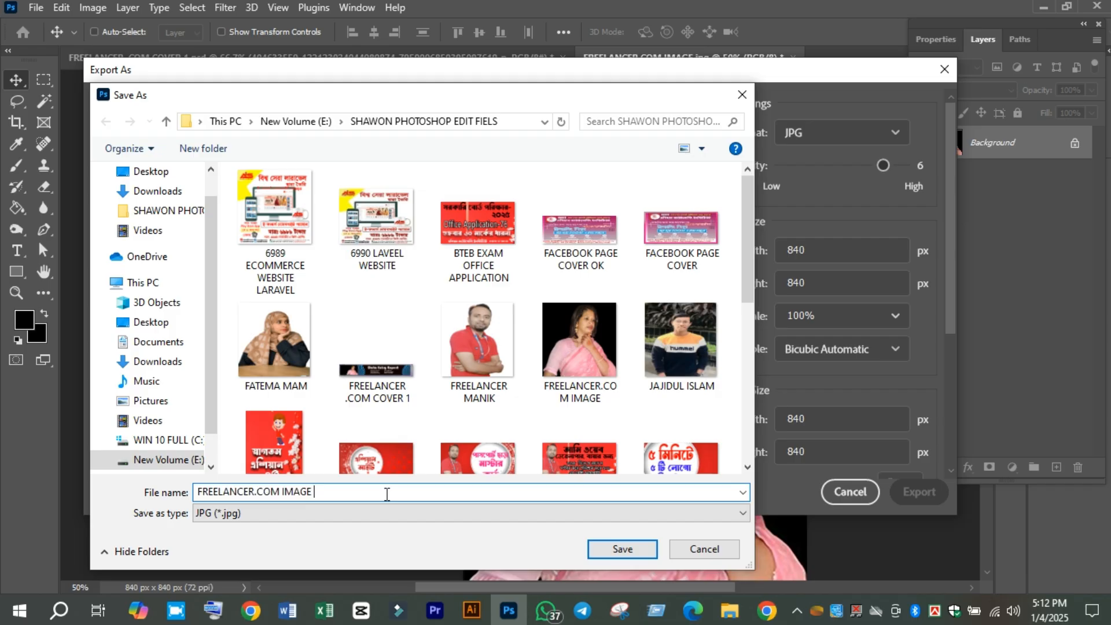
pyautogui.press('Return')
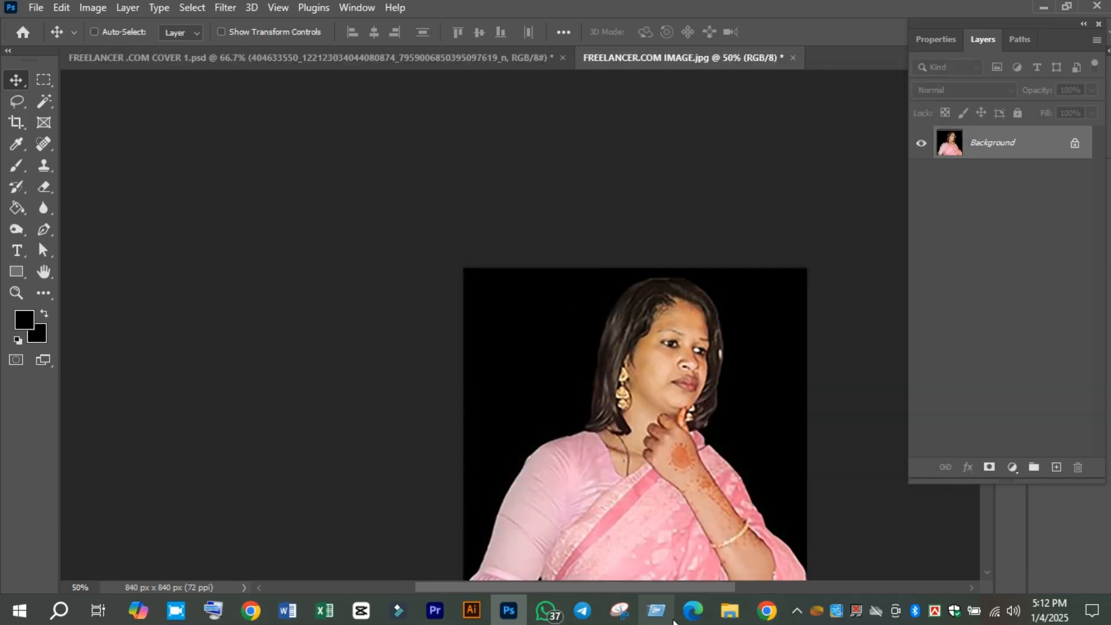
pyautogui.click(692, 610)
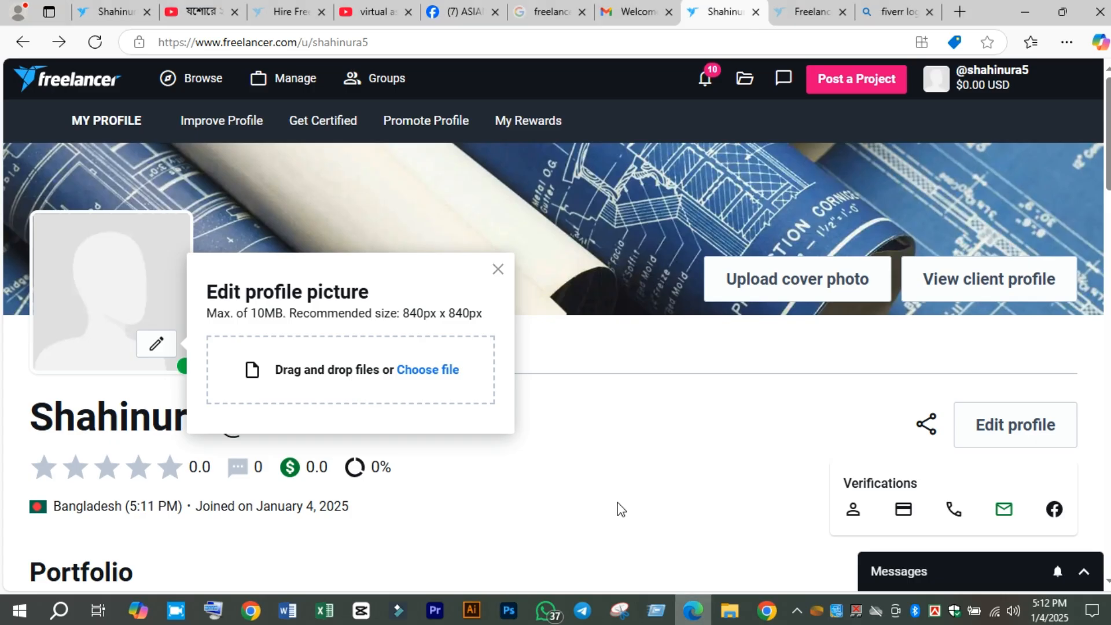
# Step: Load FREELANCER.COM IMAGE 2 from the Photoshop edit files folder on New Volume (E:) and set it as profile picture
pyautogui.click(446, 369)
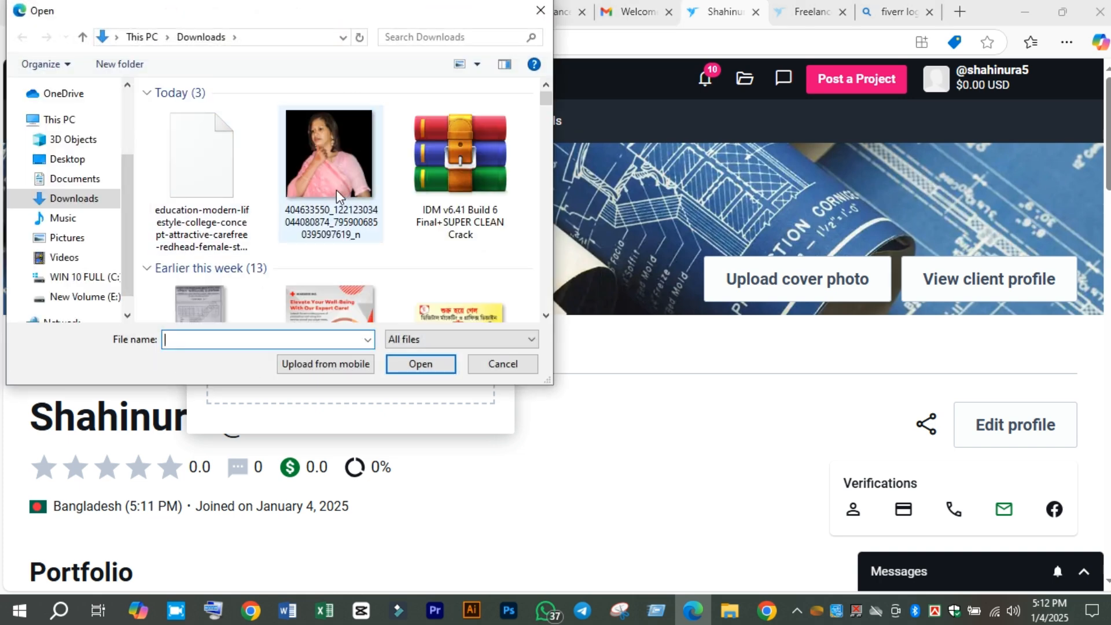
pyautogui.click(81, 296)
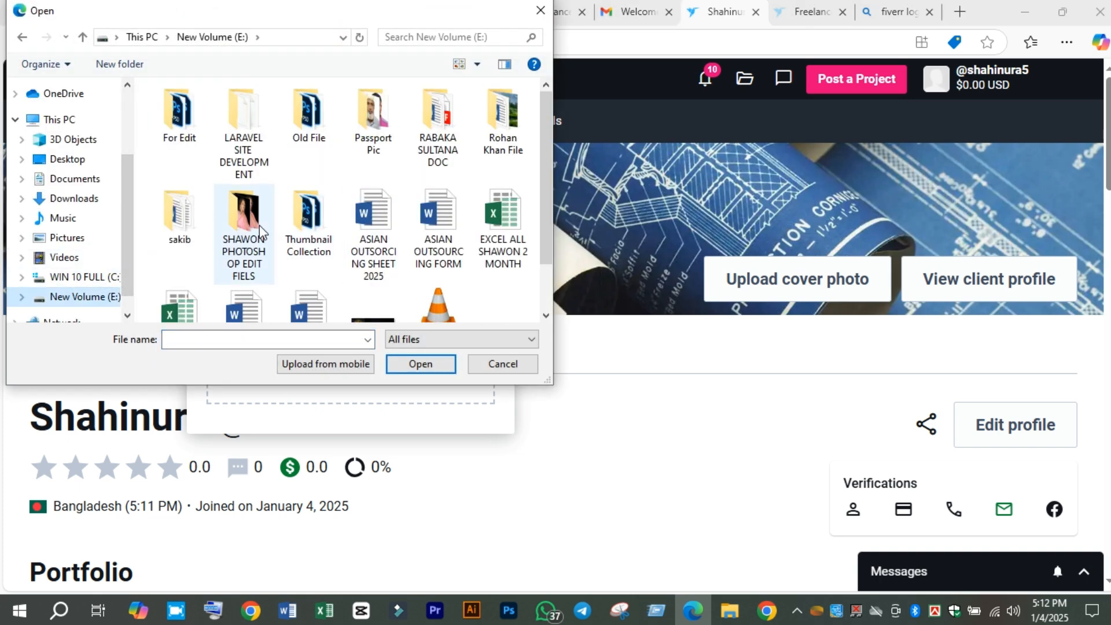
pyautogui.doubleClick(258, 230)
pyautogui.scroll(-3, 261, 227)
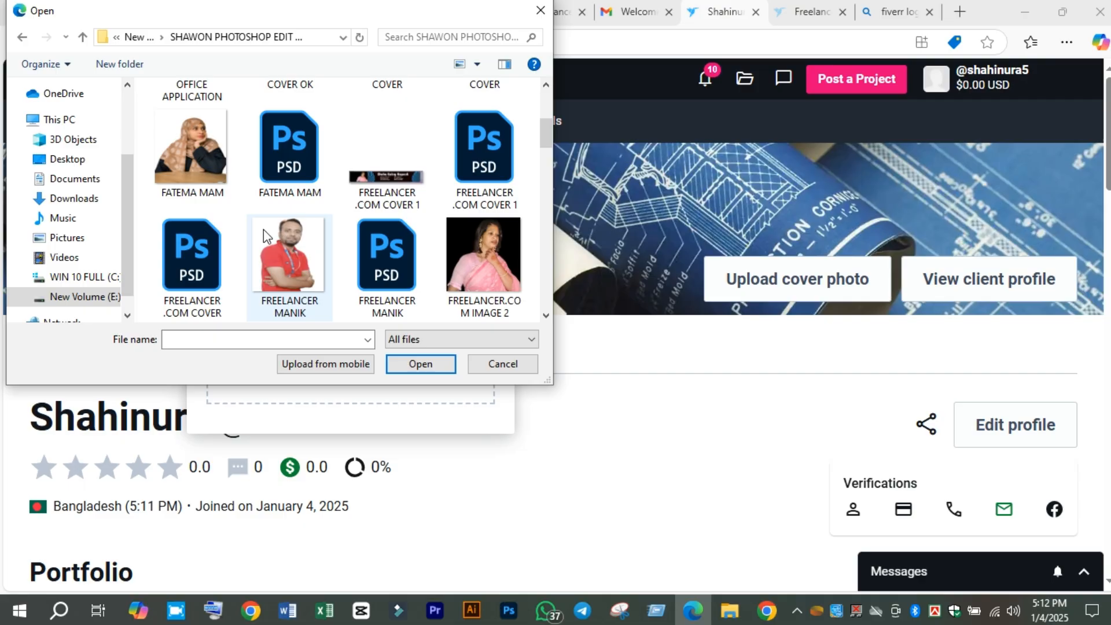
pyautogui.click(478, 287)
pyautogui.doubleClick(478, 287)
pyautogui.scroll(-5, 343, 273)
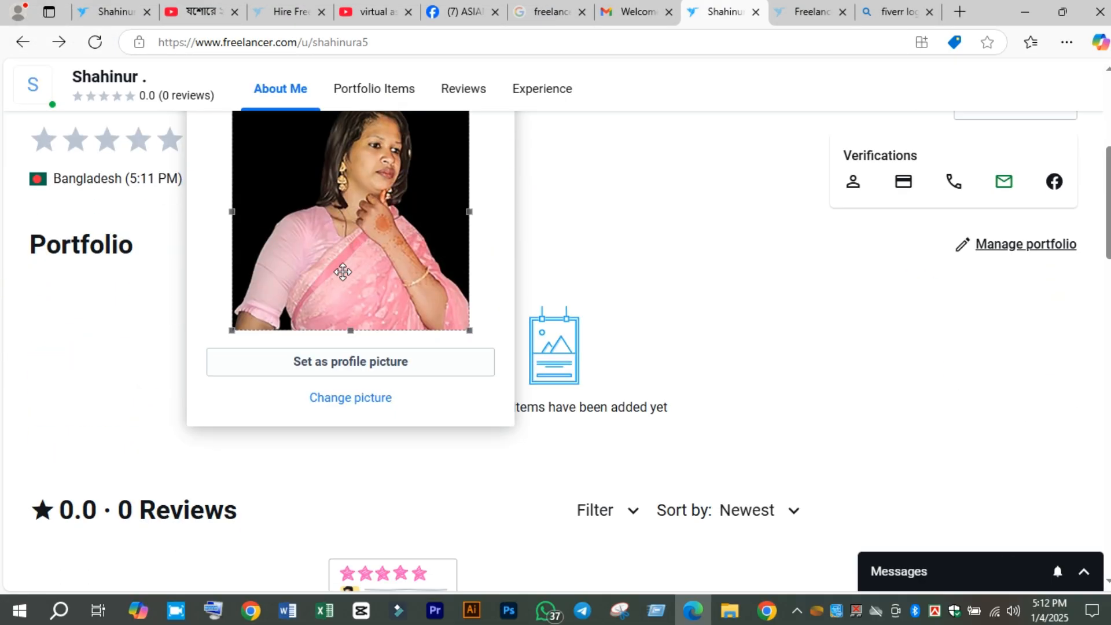
pyautogui.scroll(2, 343, 271)
pyautogui.scroll(-2, 481, 335)
pyautogui.click(335, 362)
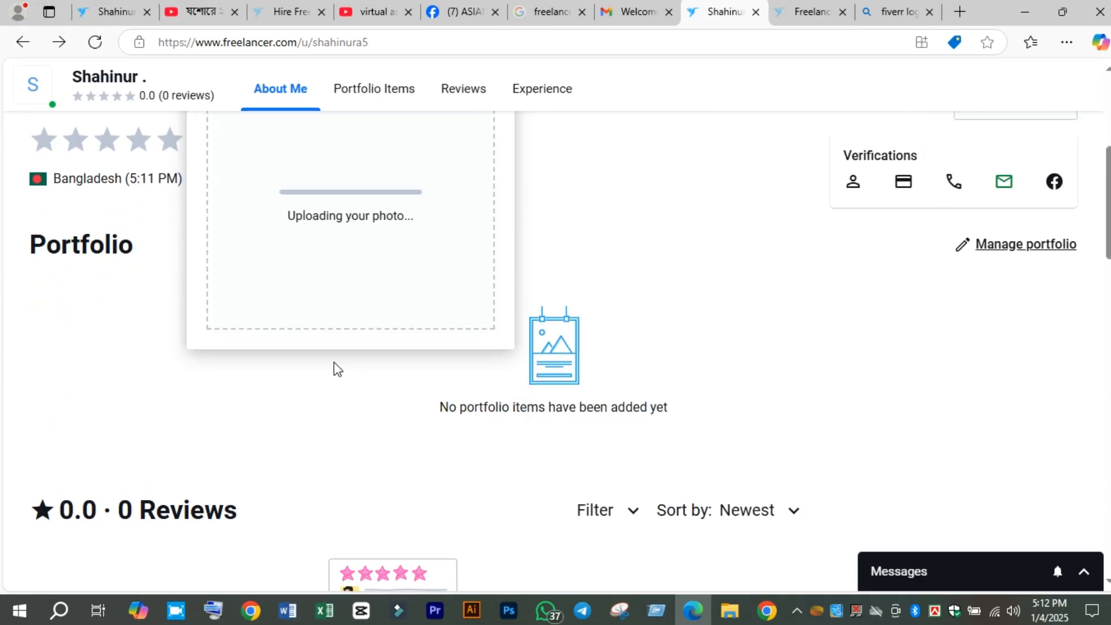
pyautogui.scroll(2, 526, 317)
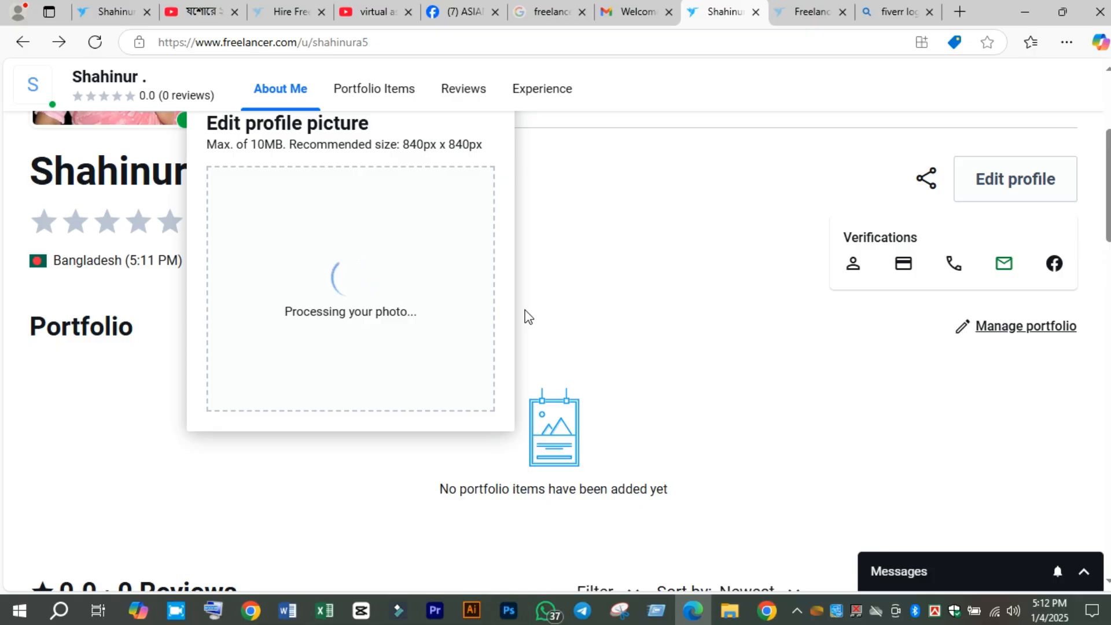
pyautogui.scroll(5, 619, 305)
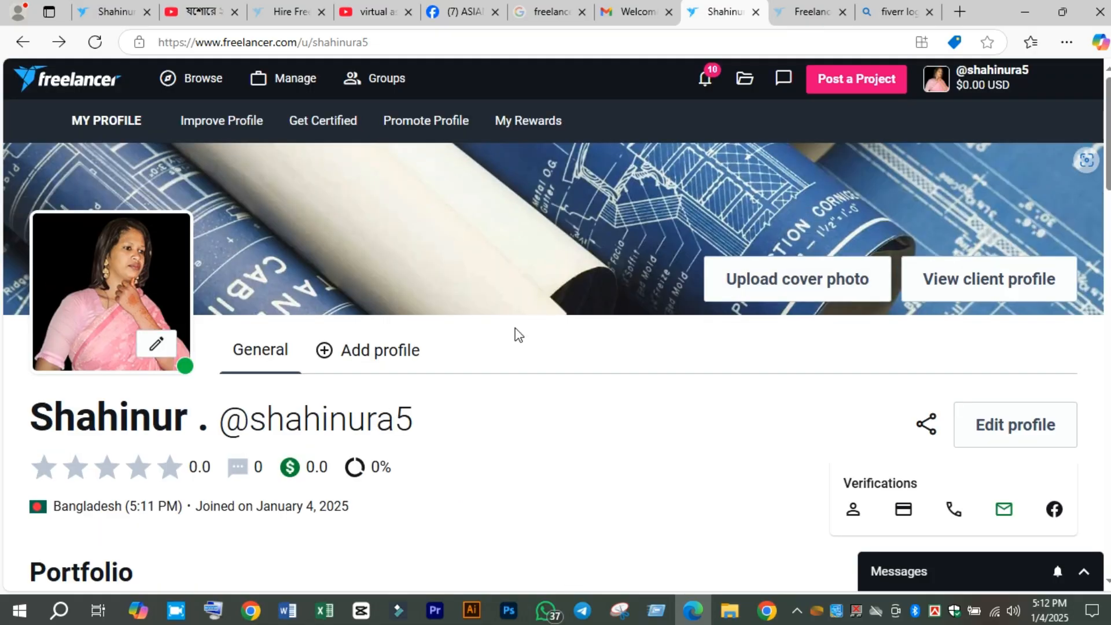
# Step: Close the profile image JPG without saving and check the Data Entry Expert cover banner at various zooms
pyautogui.click(509, 610)
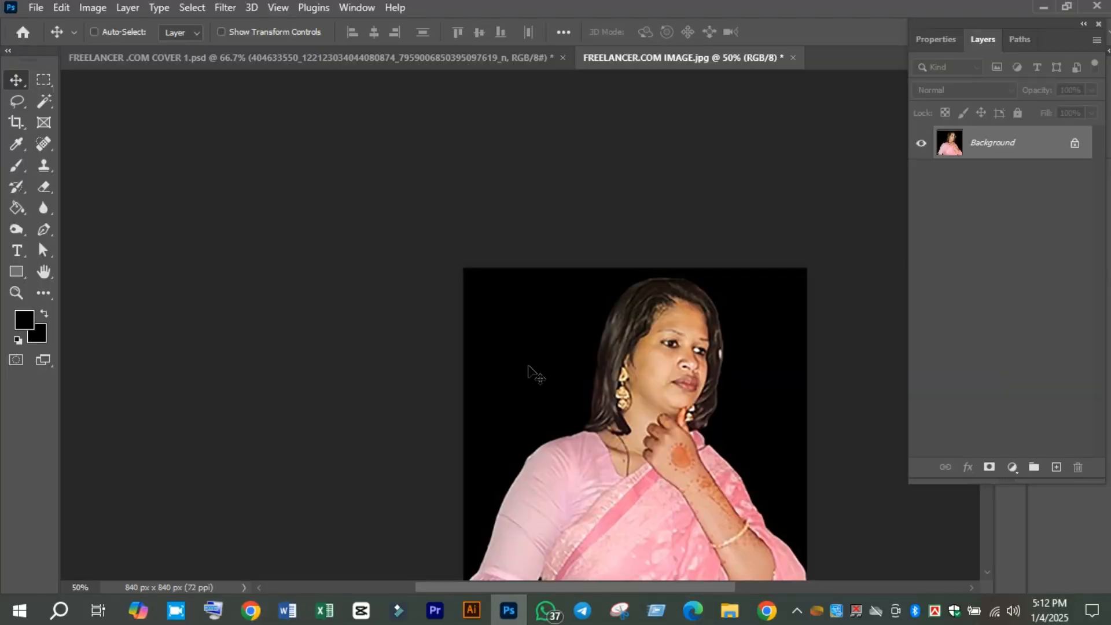
pyautogui.hotkey('ctrl', 'w')
pyautogui.click(565, 239)
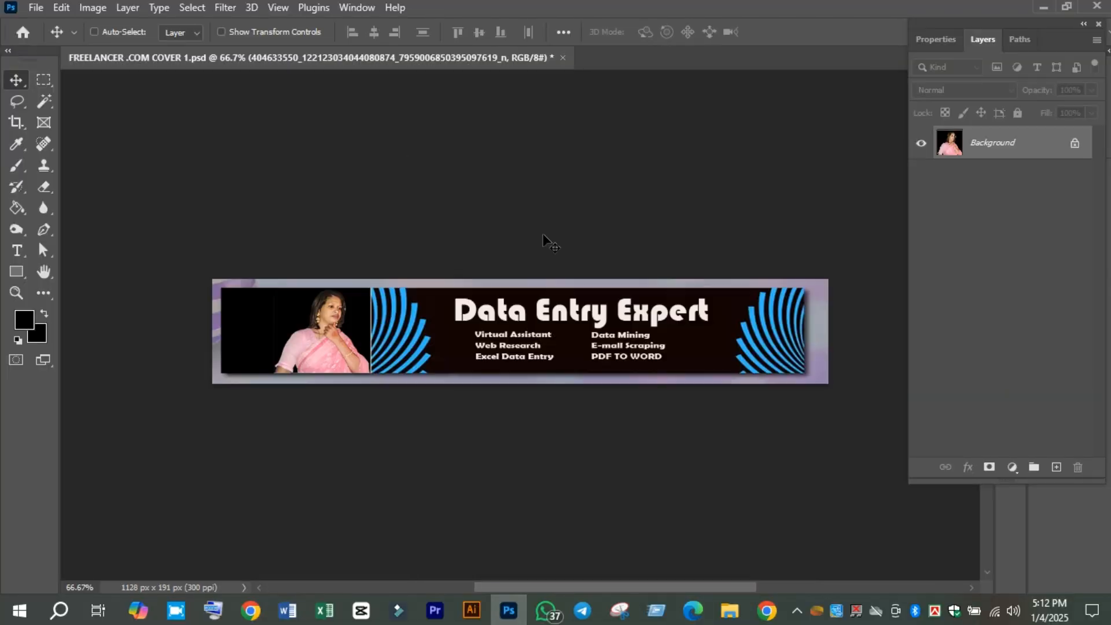
pyautogui.hotkey('ctrl', '1')
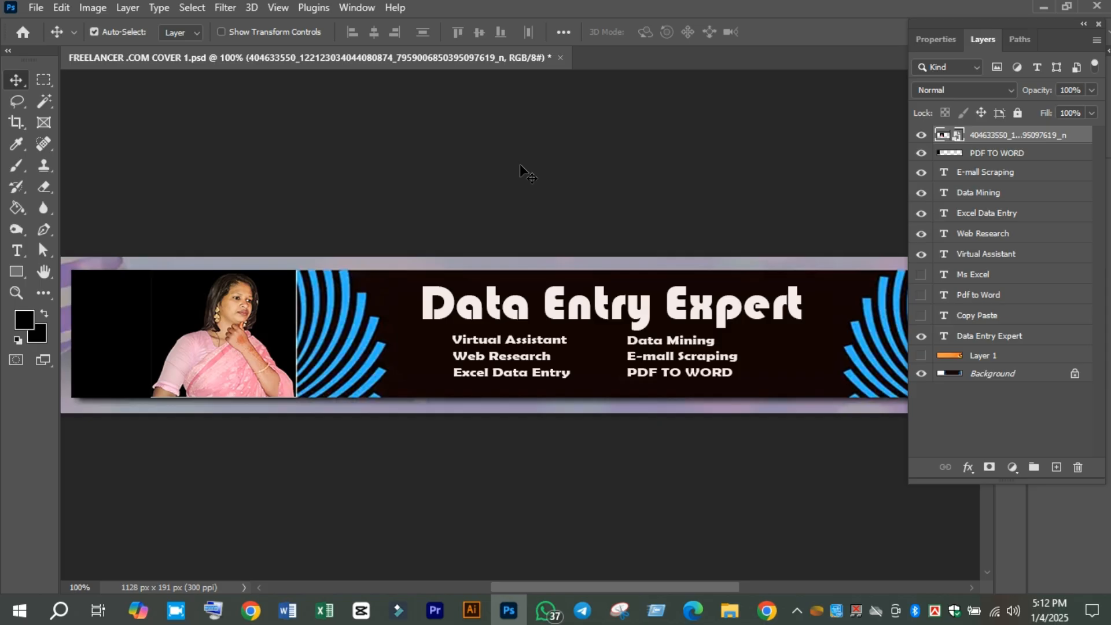
pyautogui.hotkey('ctrl', '-')
pyautogui.hotkey('ctrl', '+')
pyautogui.hotkey('ctrl', '+')
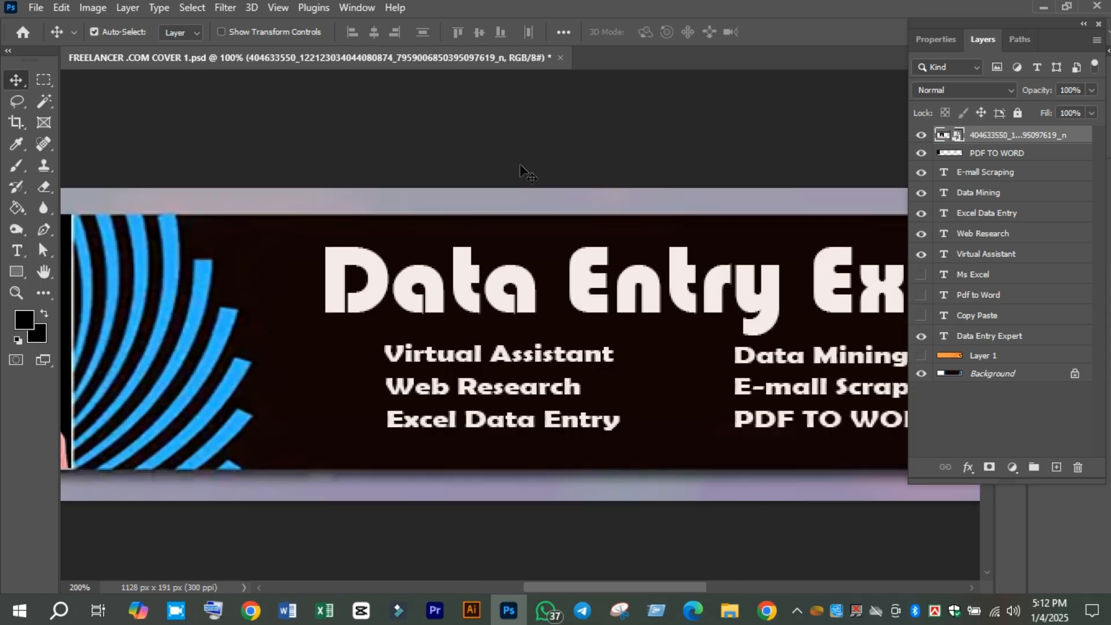
pyautogui.hotkey('ctrl', '-')
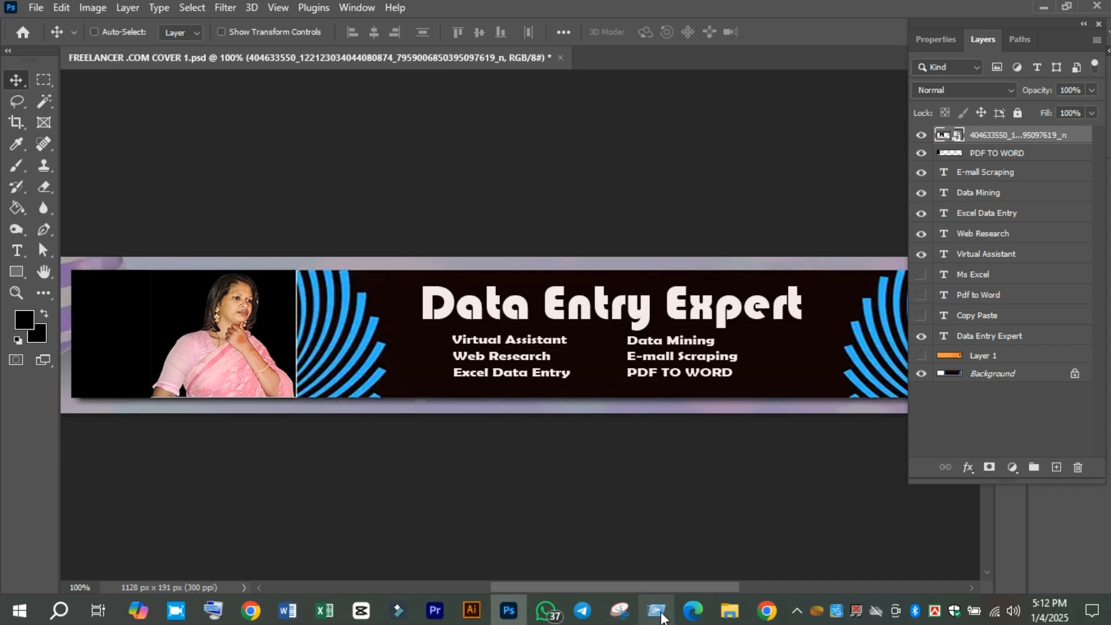
# Step: Reposition the screen recorder window, then try uploading a cover photo on the Freelancer profile
pyautogui.moveTo(687, 616)
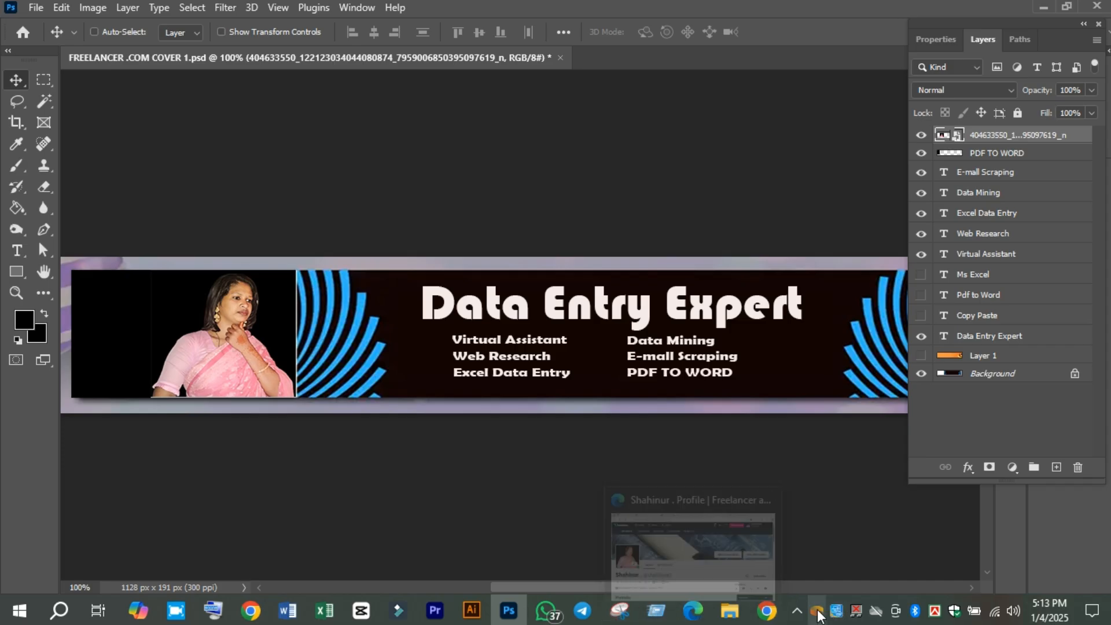
pyautogui.rightClick(779, 574)
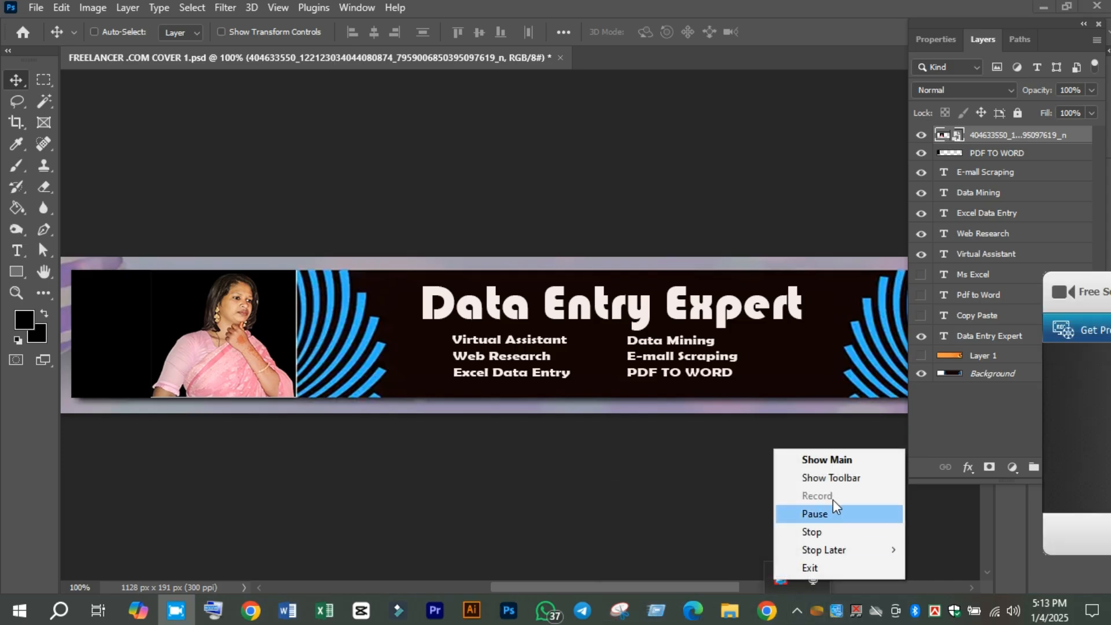
pyautogui.click(827, 460)
pyautogui.moveTo(1086, 297); pyautogui.dragTo(913, 124)
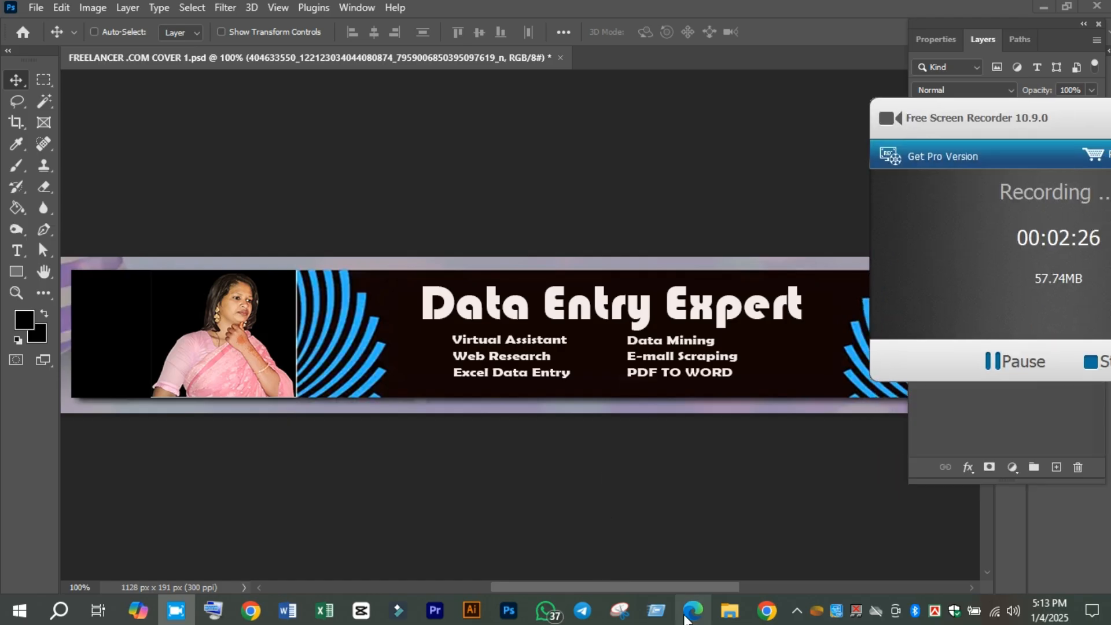
pyautogui.click(693, 611)
pyautogui.click(808, 272)
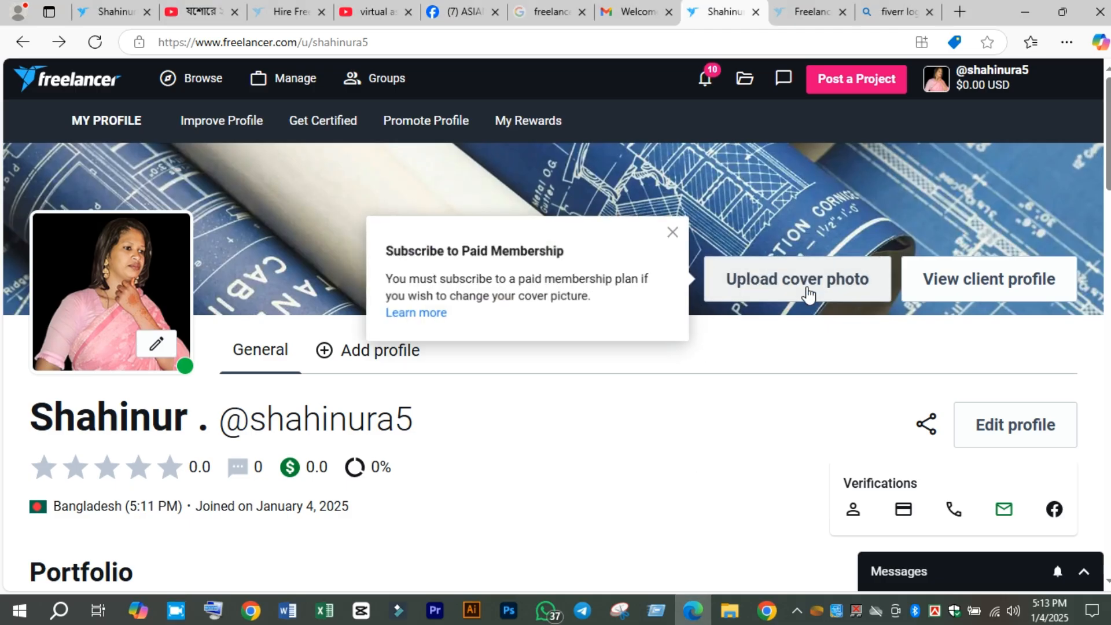
# Step: Close the Subscribe to Paid Membership notice and briefly edit the address bar before returning to the page
pyautogui.click(677, 232)
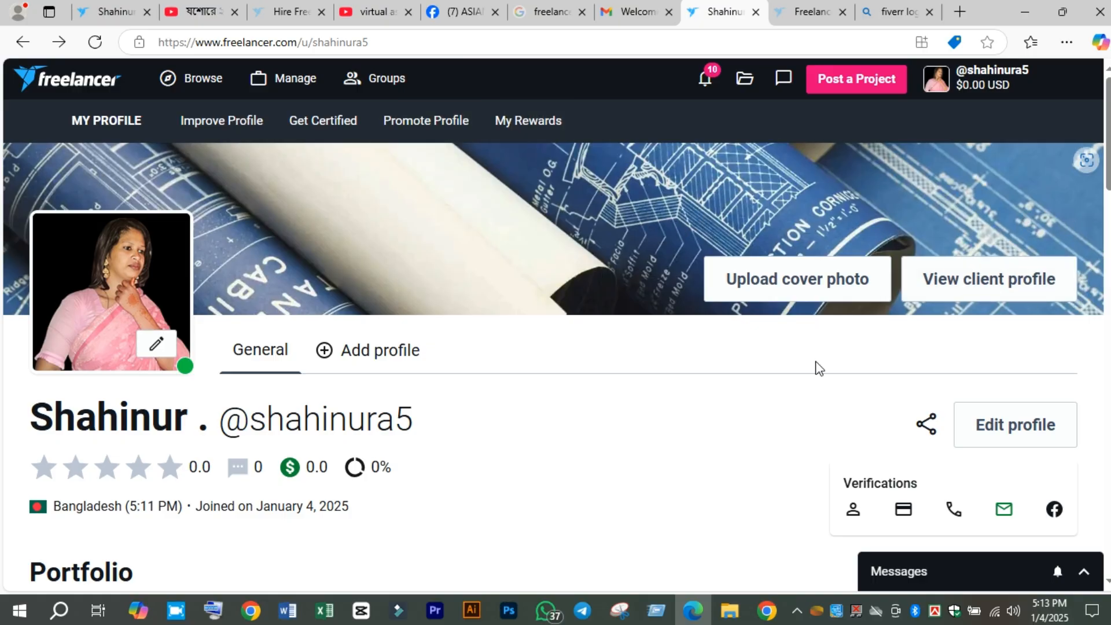
pyautogui.click(315, 53)
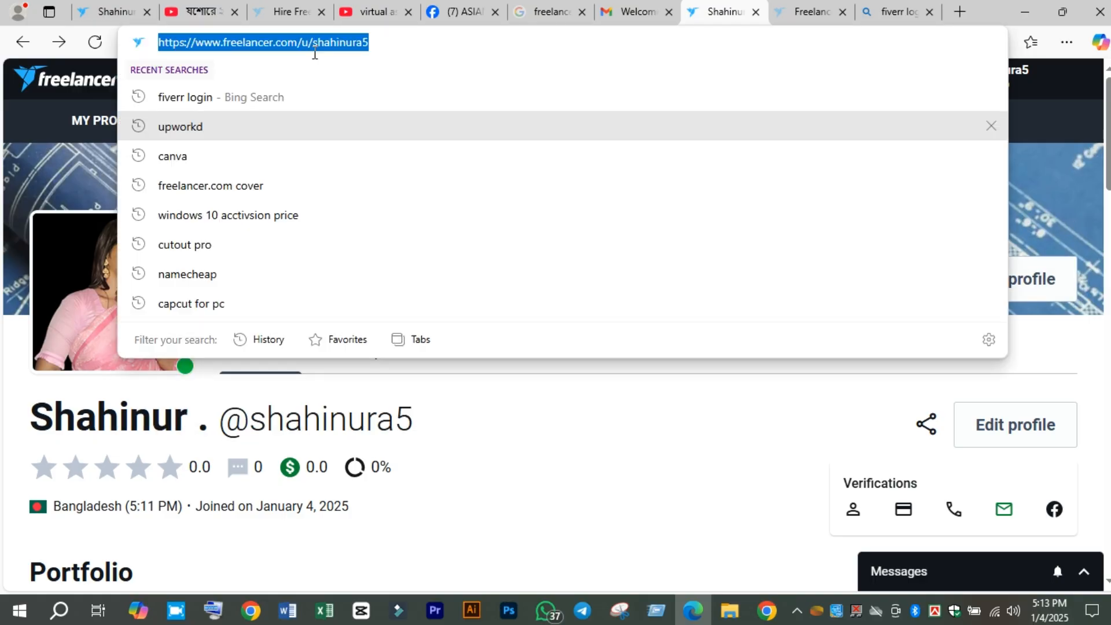
pyautogui.write('1191')
pyautogui.press('BackSpace')
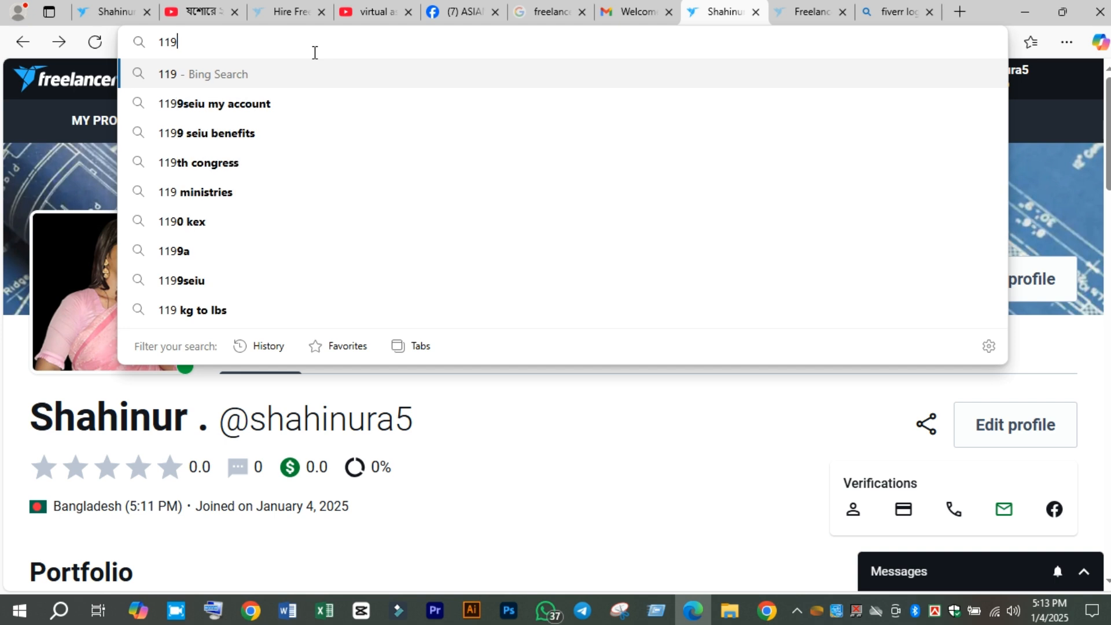
pyautogui.press('BackSpace')
pyautogui.write('82')
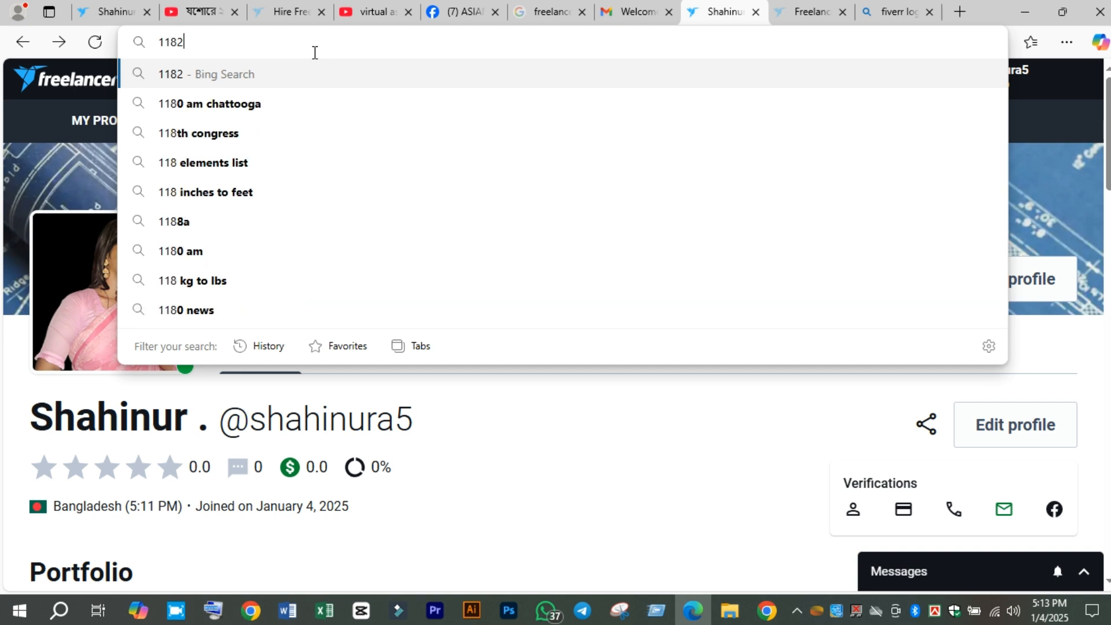
pyautogui.click(540, 486)
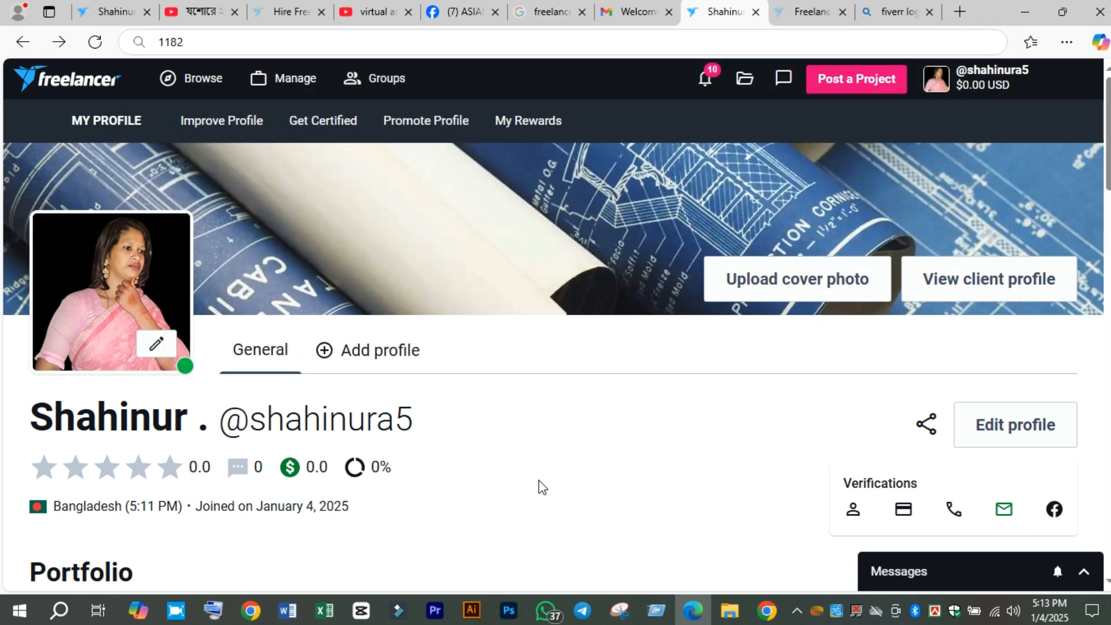
pyautogui.scroll(-5, 591, 392)
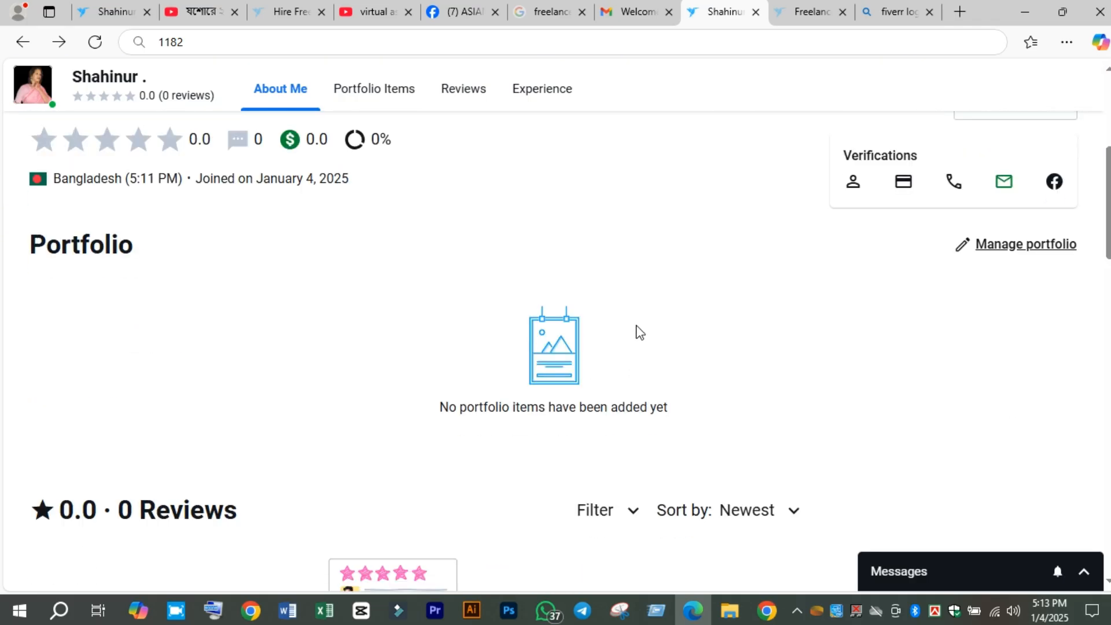
pyautogui.scroll(-9, 638, 330)
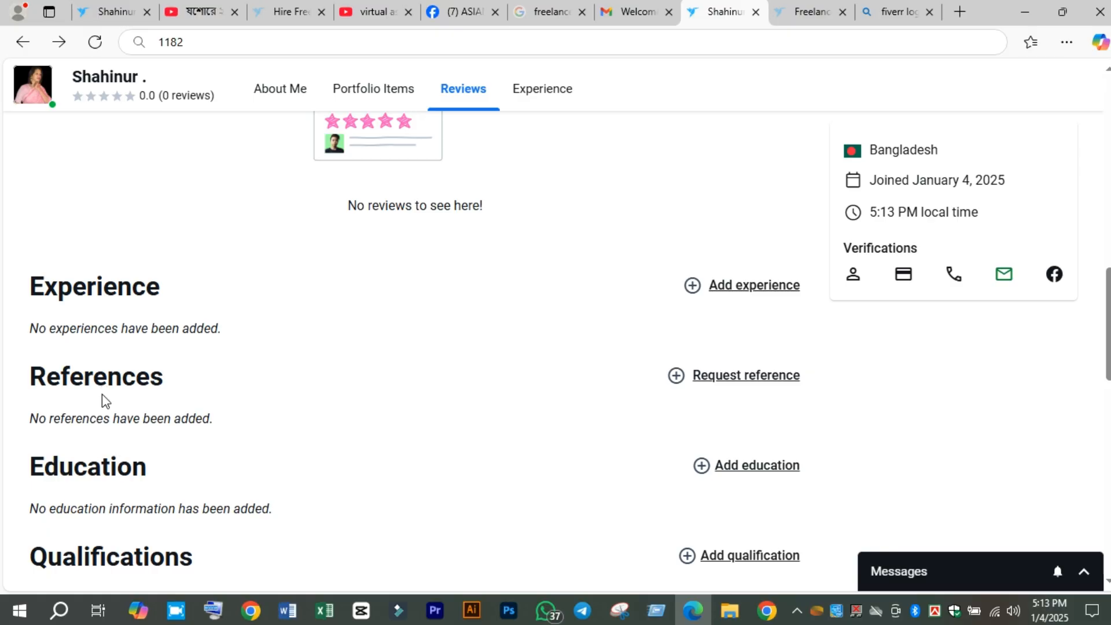
pyautogui.scroll(-3, 102, 394)
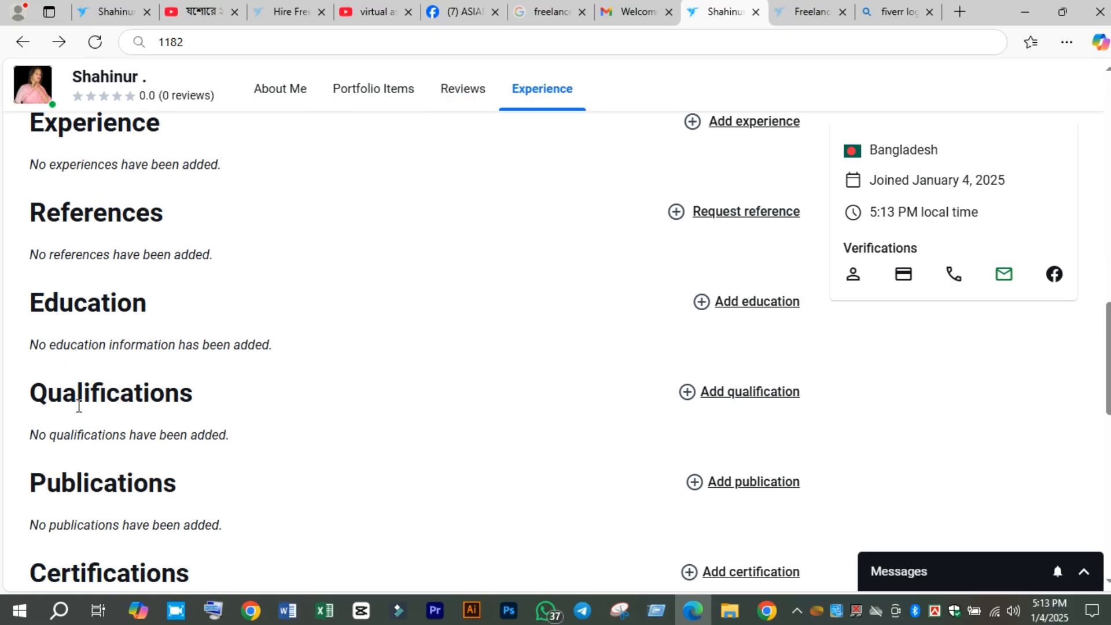
pyautogui.scroll(-3, 79, 407)
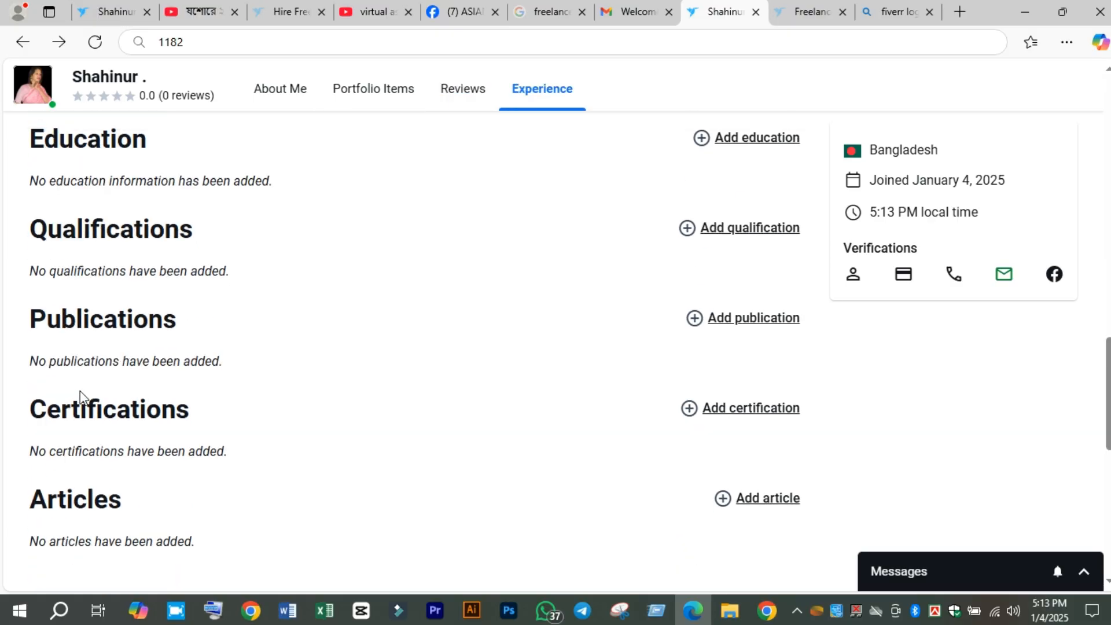
pyautogui.scroll(-3, 81, 399)
pyautogui.scroll(8, 84, 398)
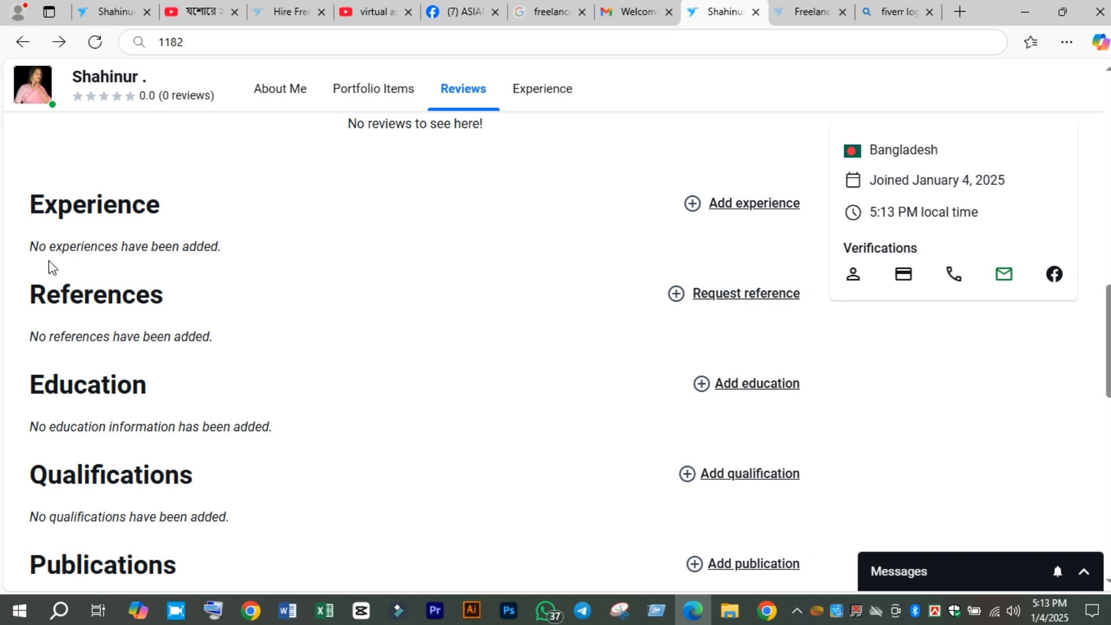
pyautogui.click(798, 607)
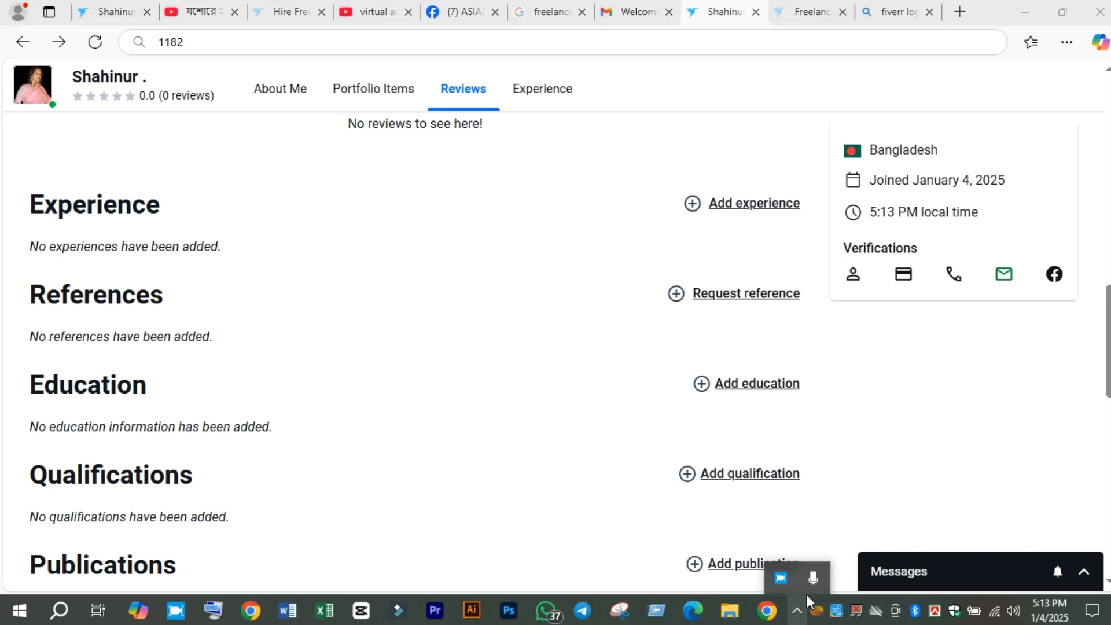
pyautogui.rightClick(781, 576)
pyautogui.click(868, 455)
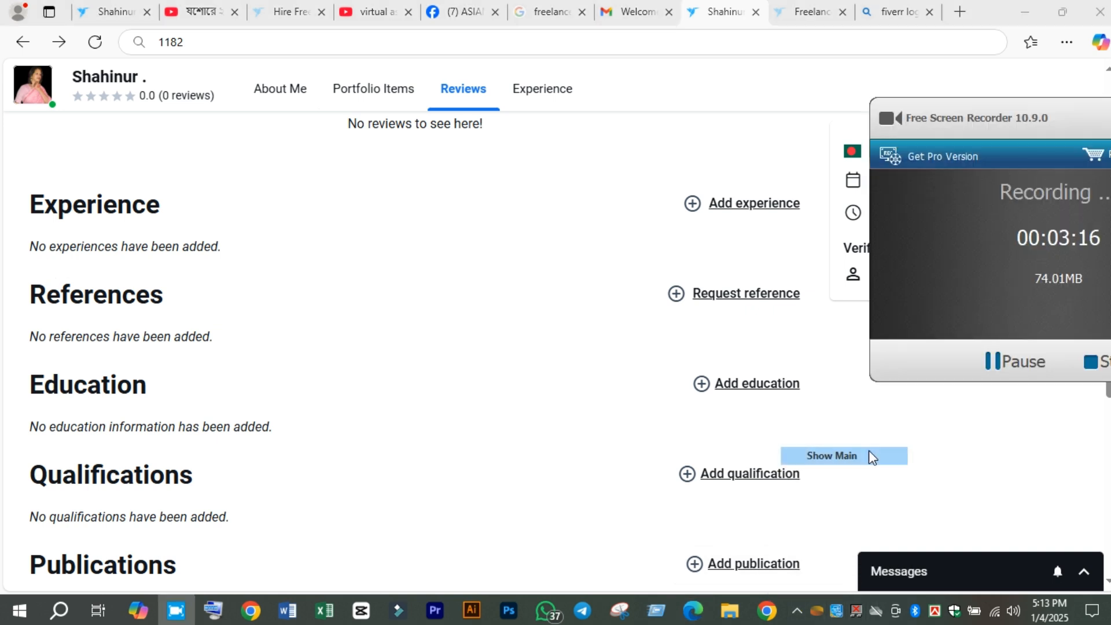
pyautogui.moveTo(963, 126); pyautogui.dragTo(984, 165)
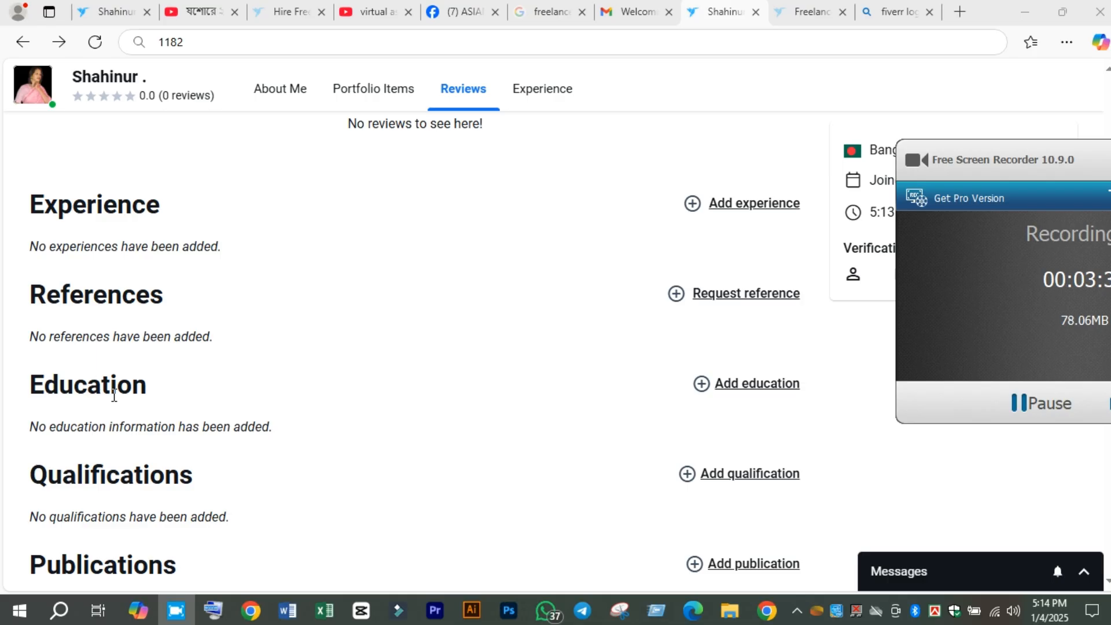
pyautogui.click(214, 489)
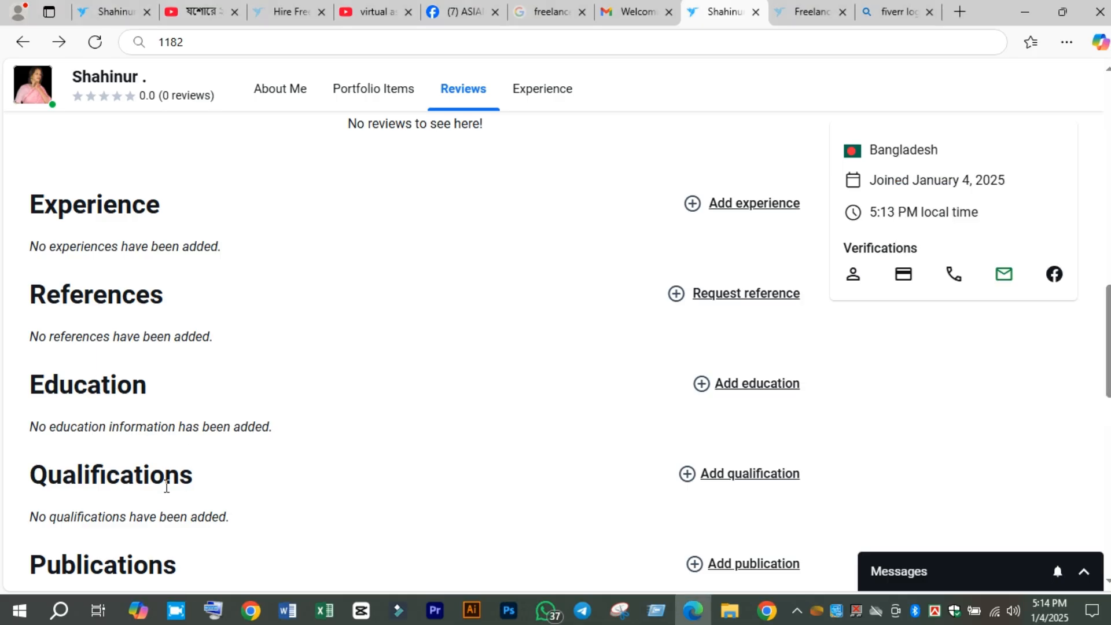
pyautogui.scroll(-2, 139, 489)
pyautogui.scroll(-3, 138, 489)
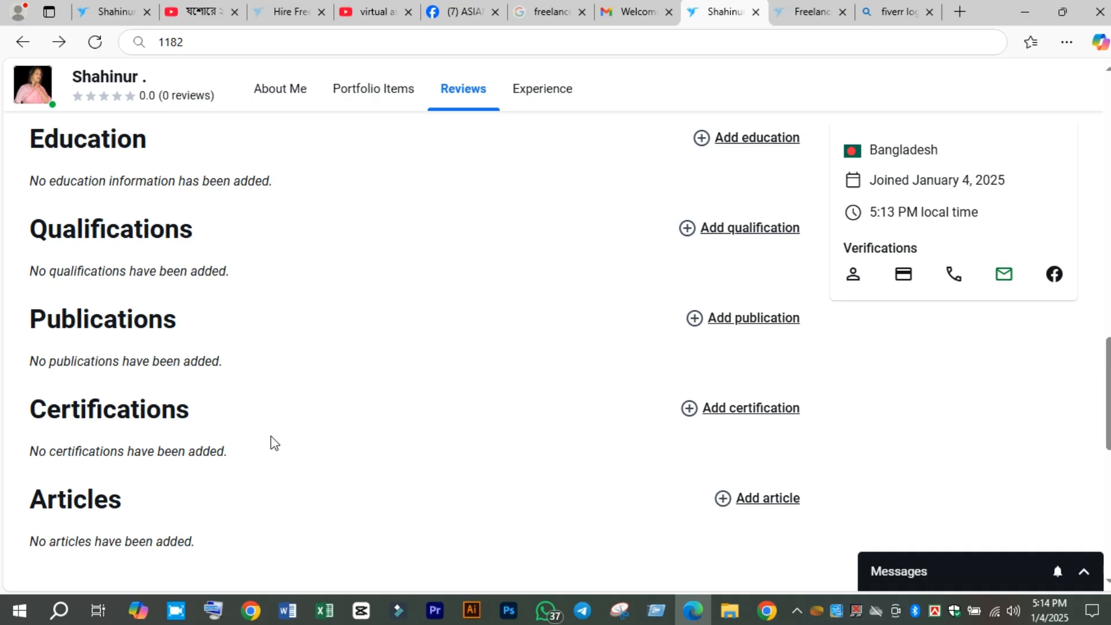
pyautogui.click(792, 612)
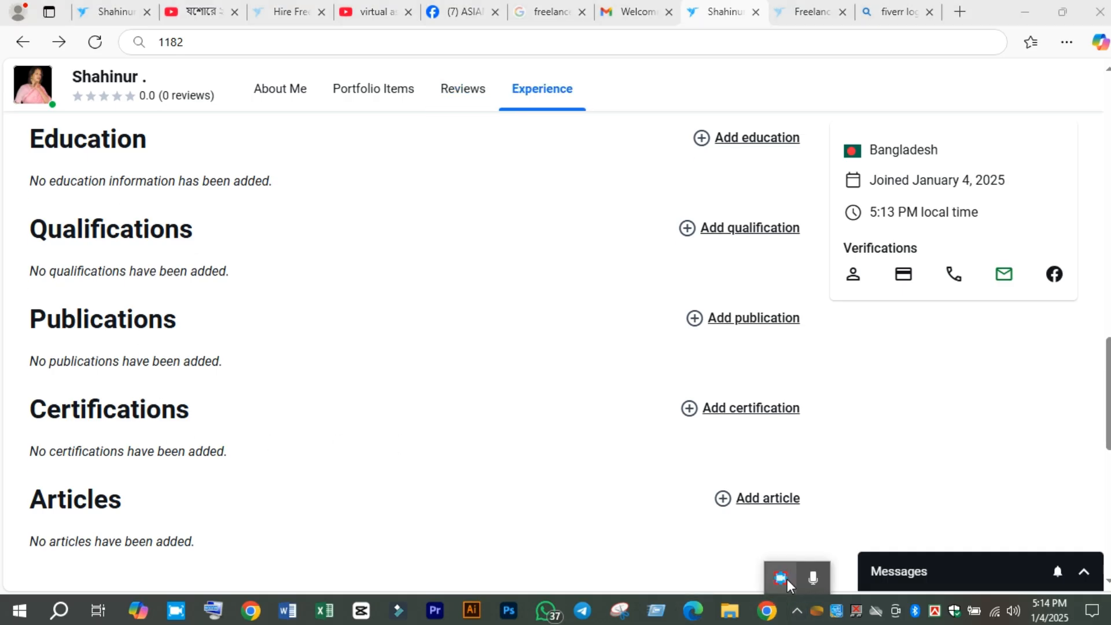
pyautogui.rightClick(787, 579)
pyautogui.click(947, 164)
pyautogui.moveTo(947, 163); pyautogui.dragTo(1069, 175)
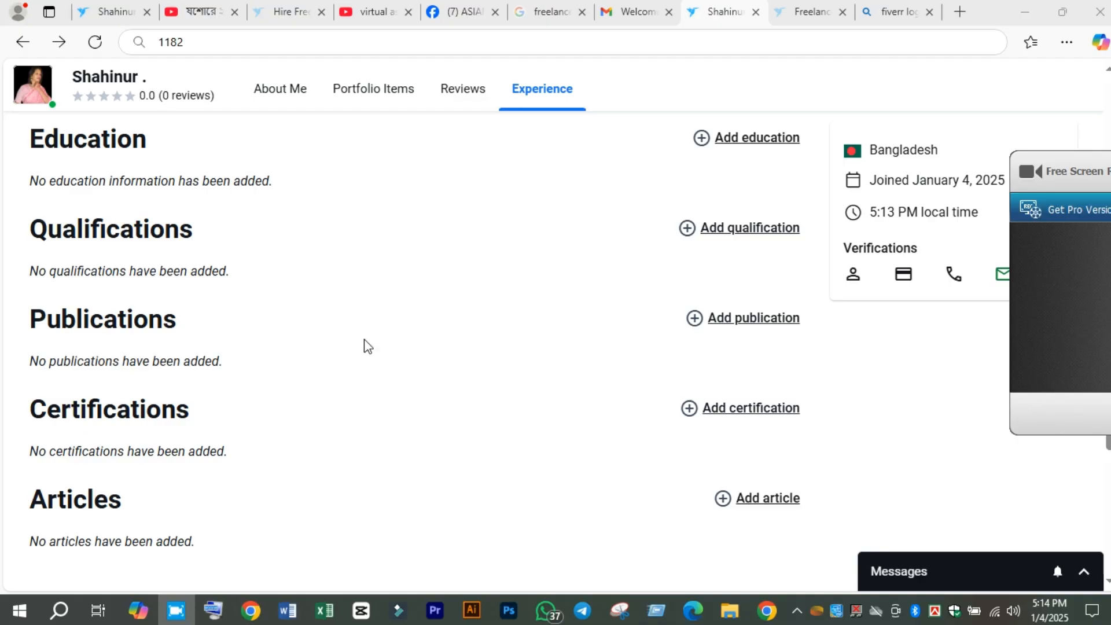
pyautogui.scroll(-2, 160, 353)
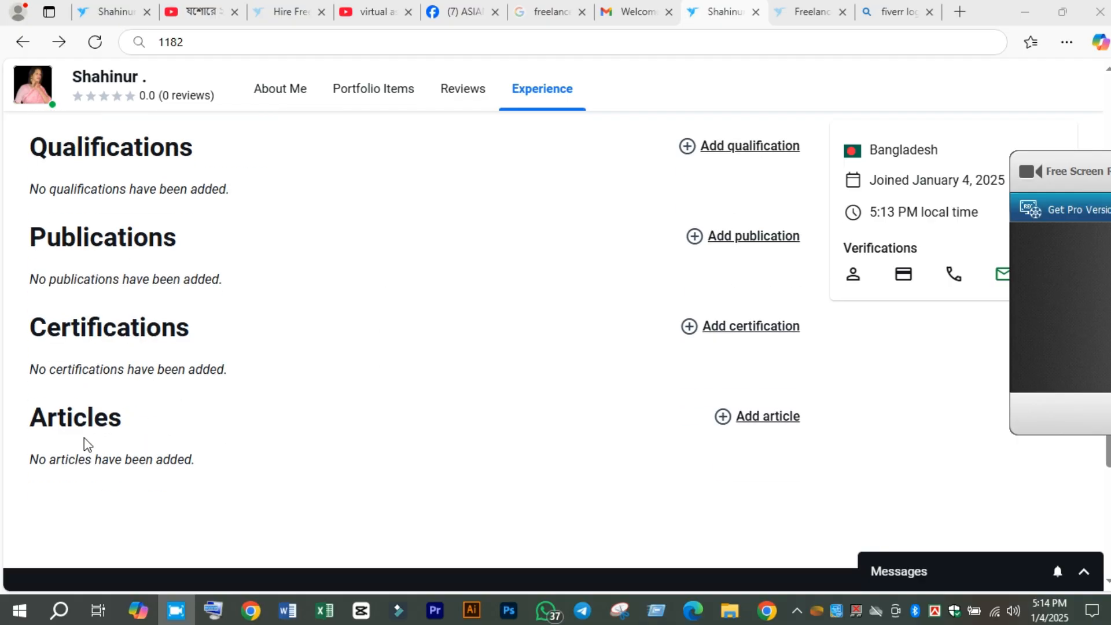
pyautogui.scroll(2, 400, 422)
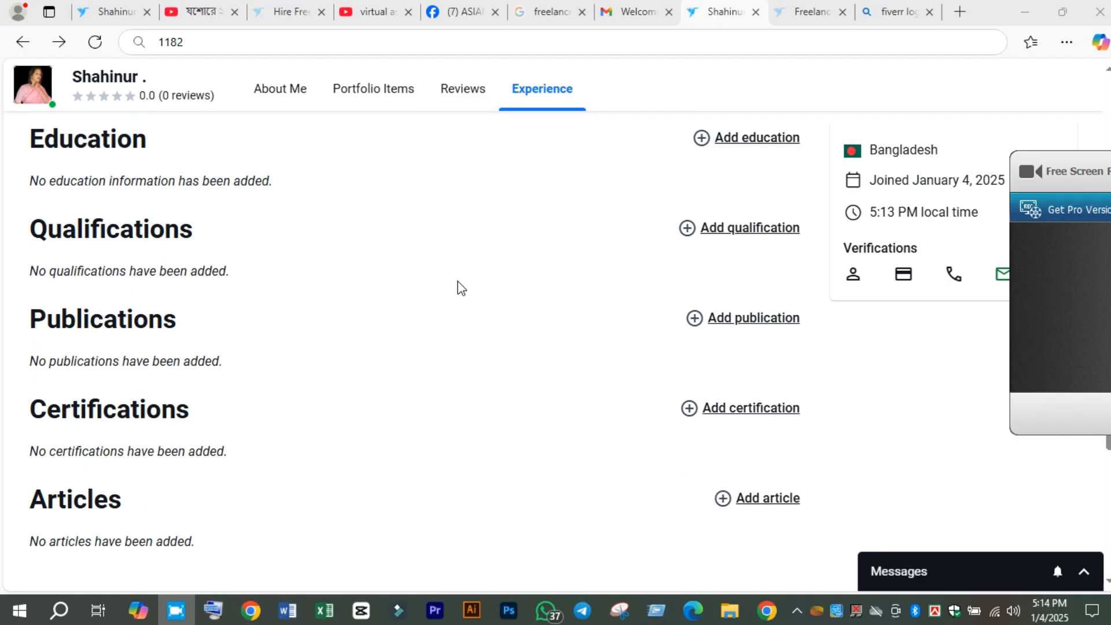
pyautogui.scroll(2, 461, 287)
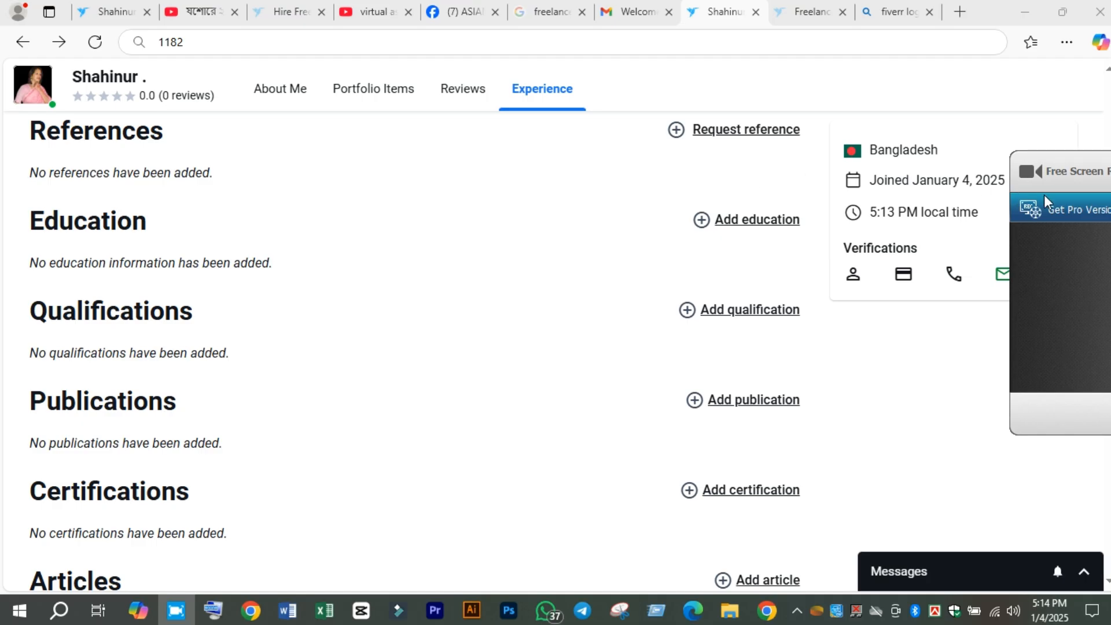
pyautogui.moveTo(1058, 175); pyautogui.dragTo(1029, 180)
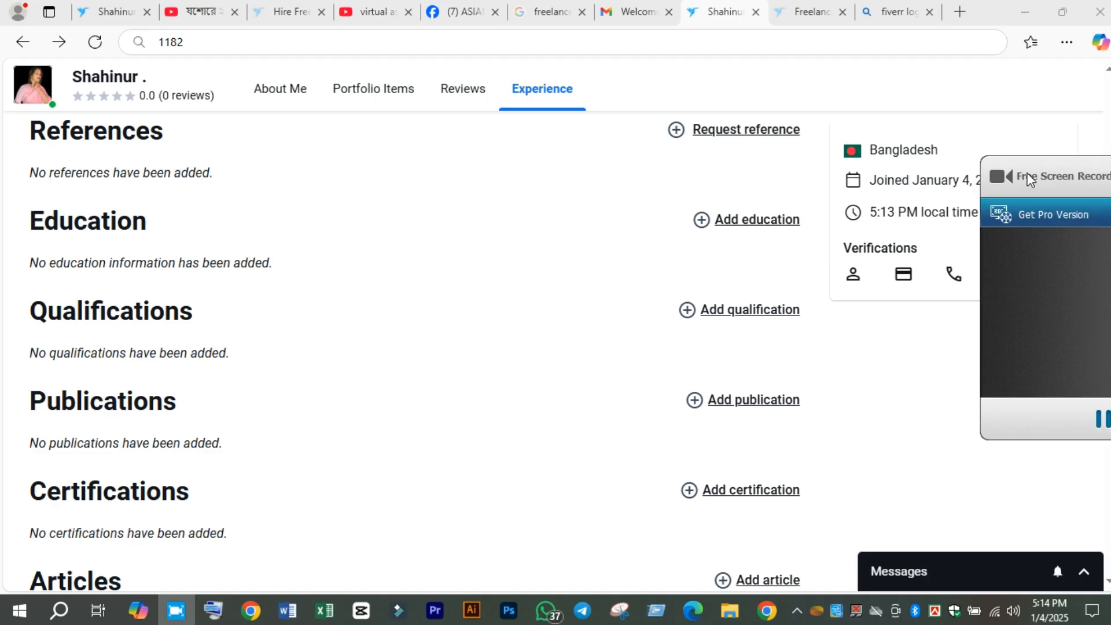
pyautogui.moveTo(1029, 180); pyautogui.dragTo(1028, 214)
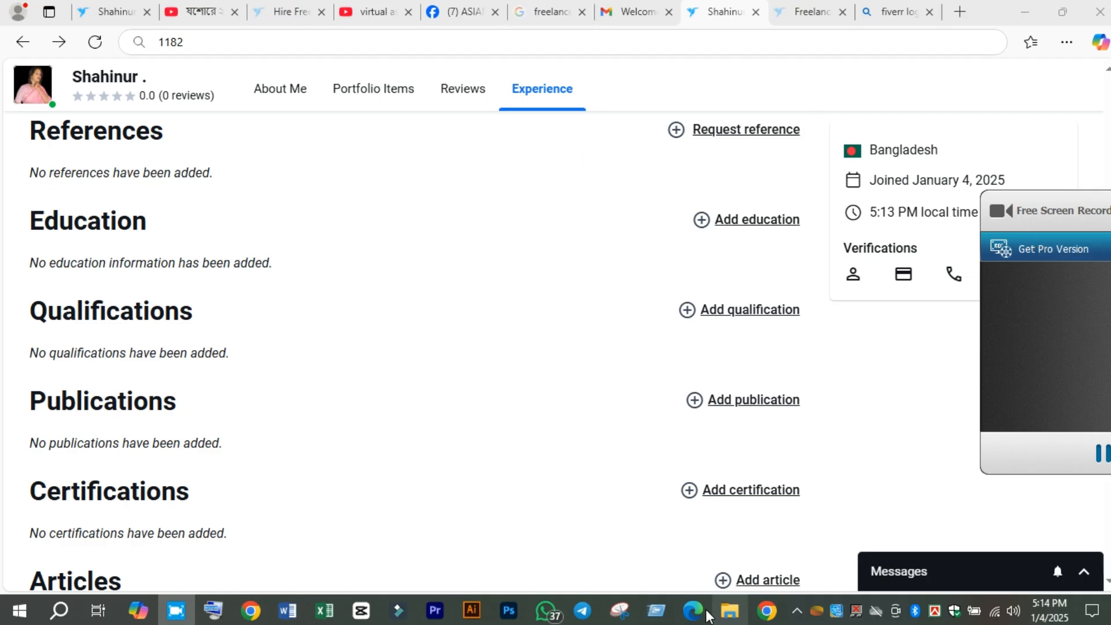
# Step: Open LinkedIn in a new Chrome tab and go to your own profile via Me > View Profile
pyautogui.click(767, 612)
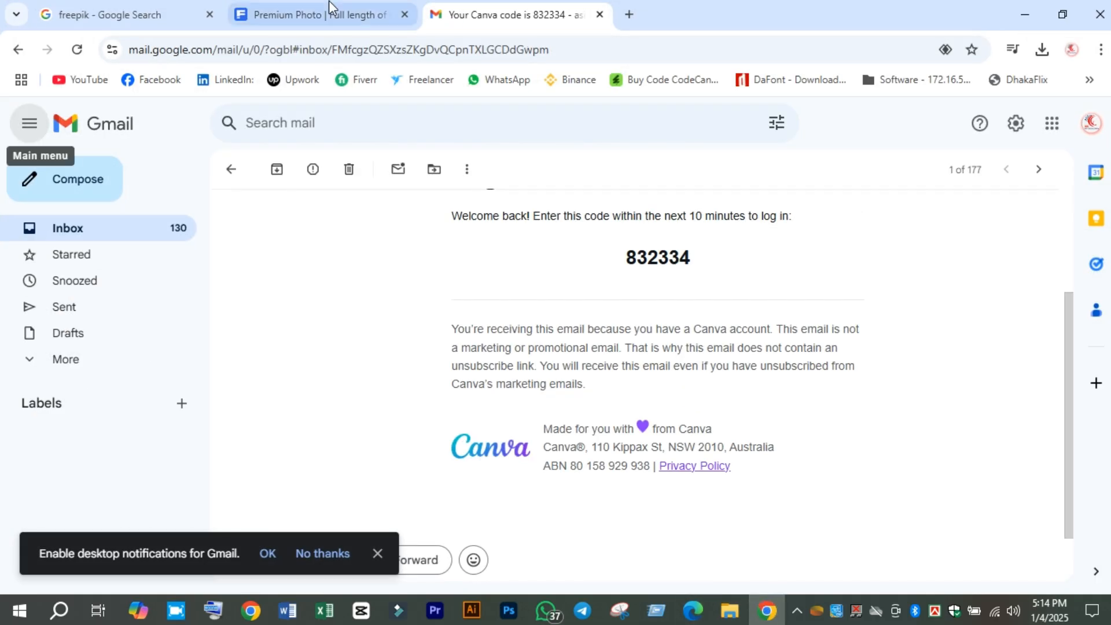
pyautogui.click(630, 14)
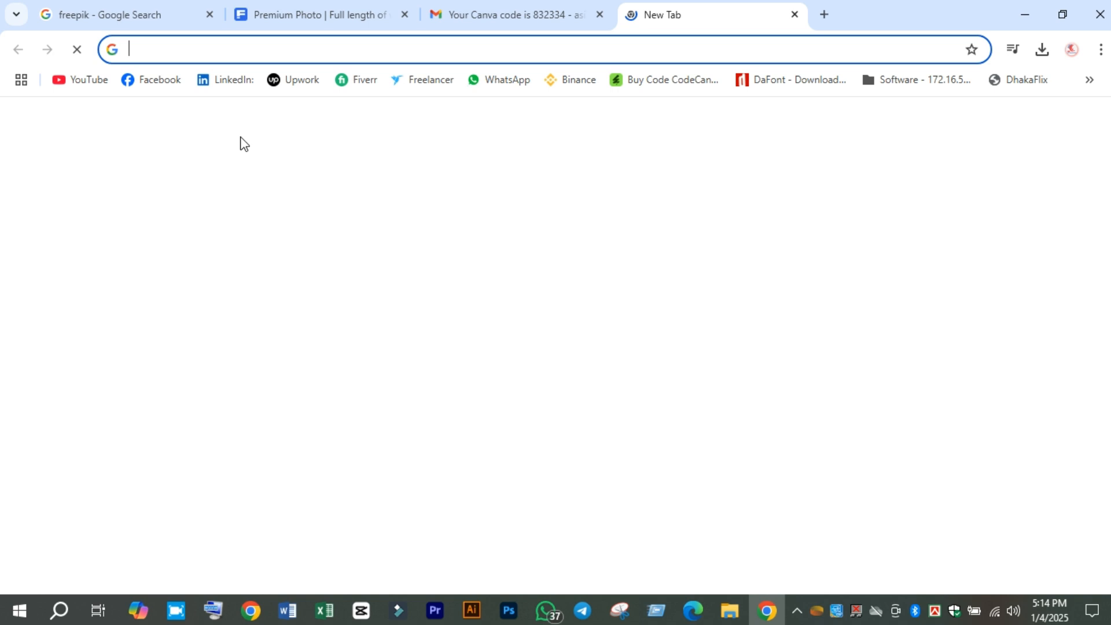
pyautogui.click(214, 84)
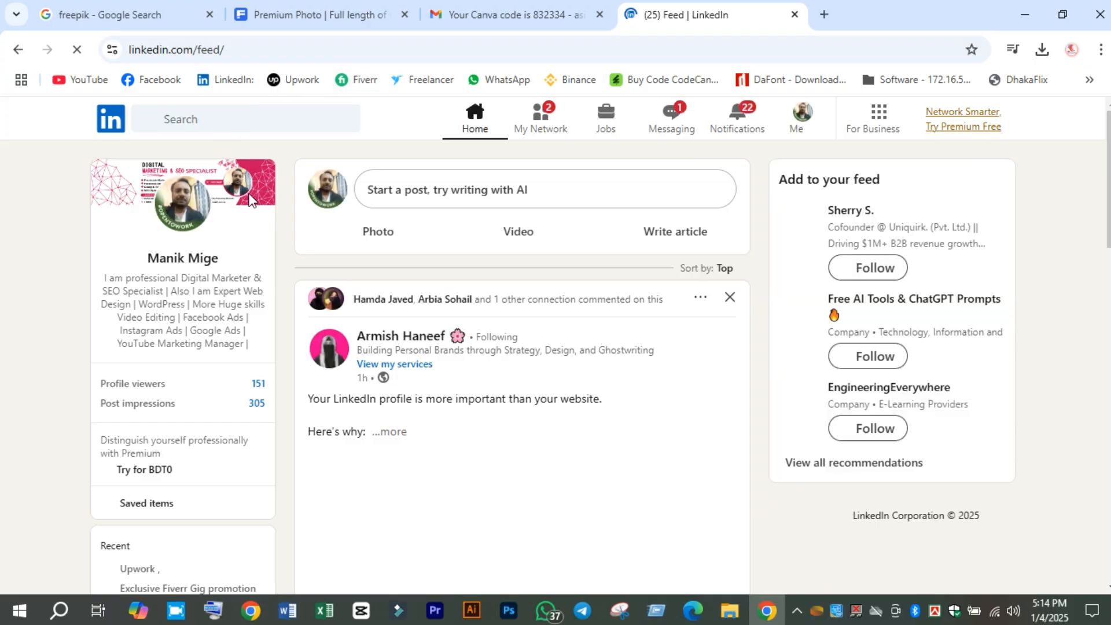
pyautogui.click(803, 128)
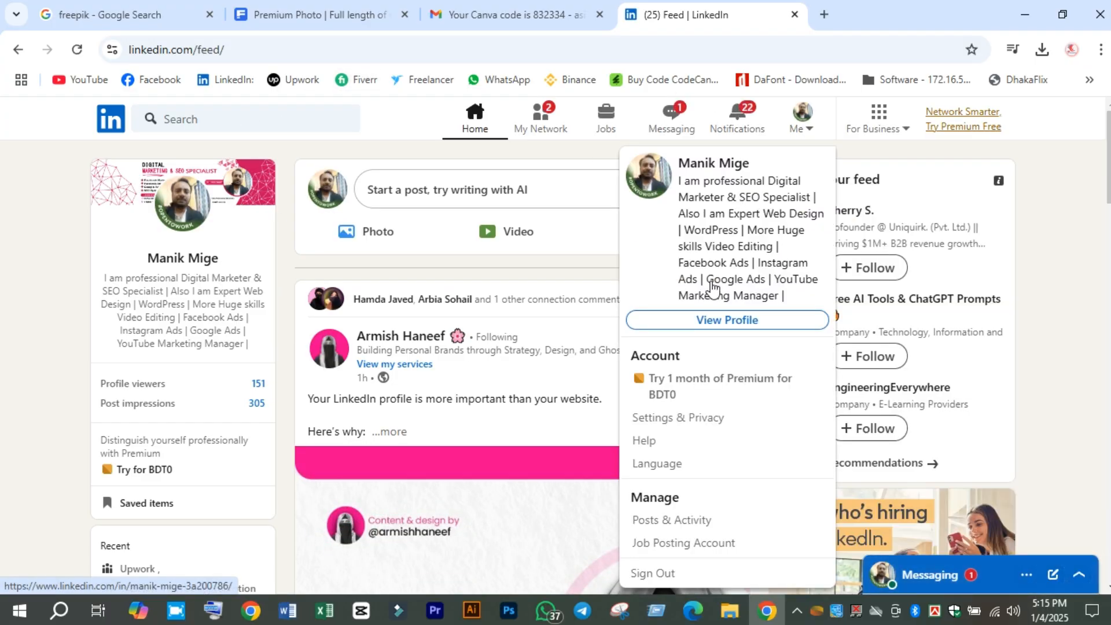
pyautogui.click(702, 315)
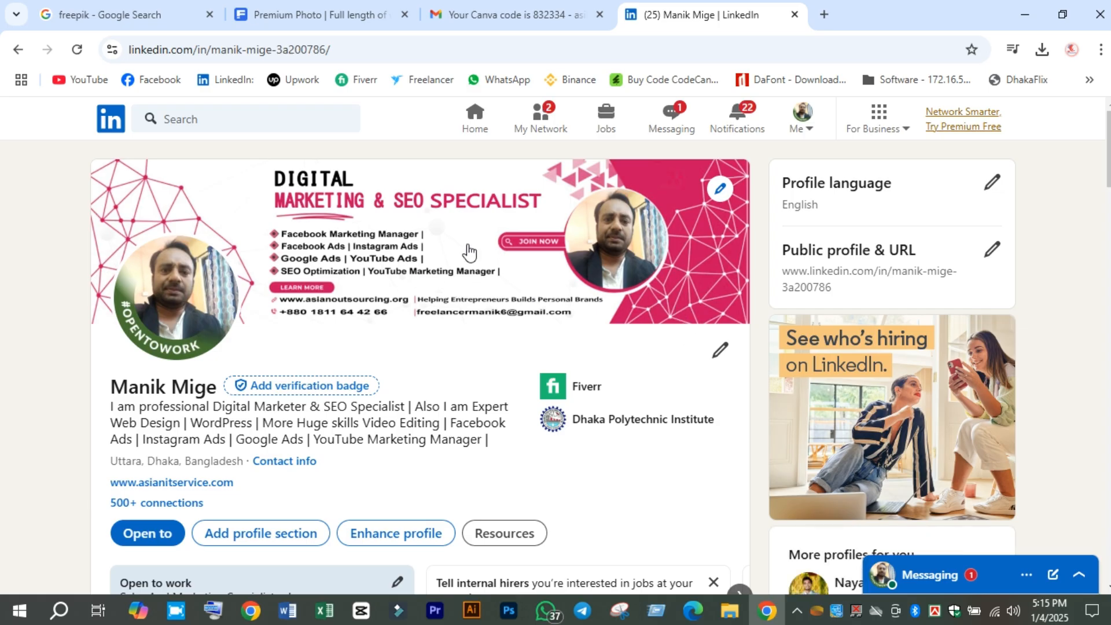
# Step: Expand the About section with '...see more' and read the full numbered list of services
pyautogui.scroll(-1, 192, 423)
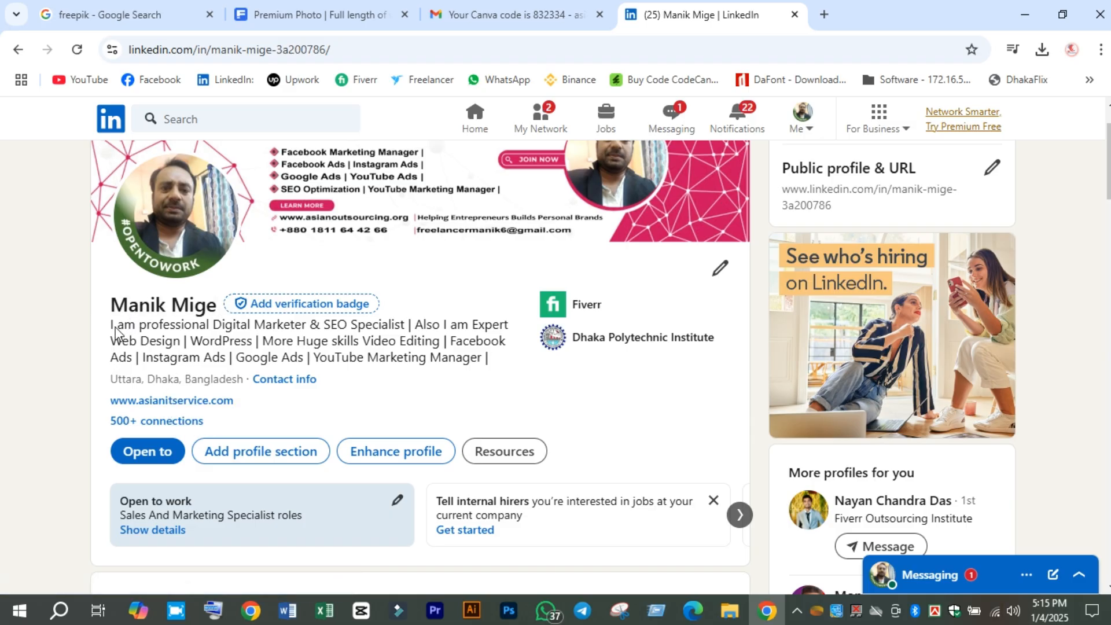
pyautogui.scroll(-10, 278, 342)
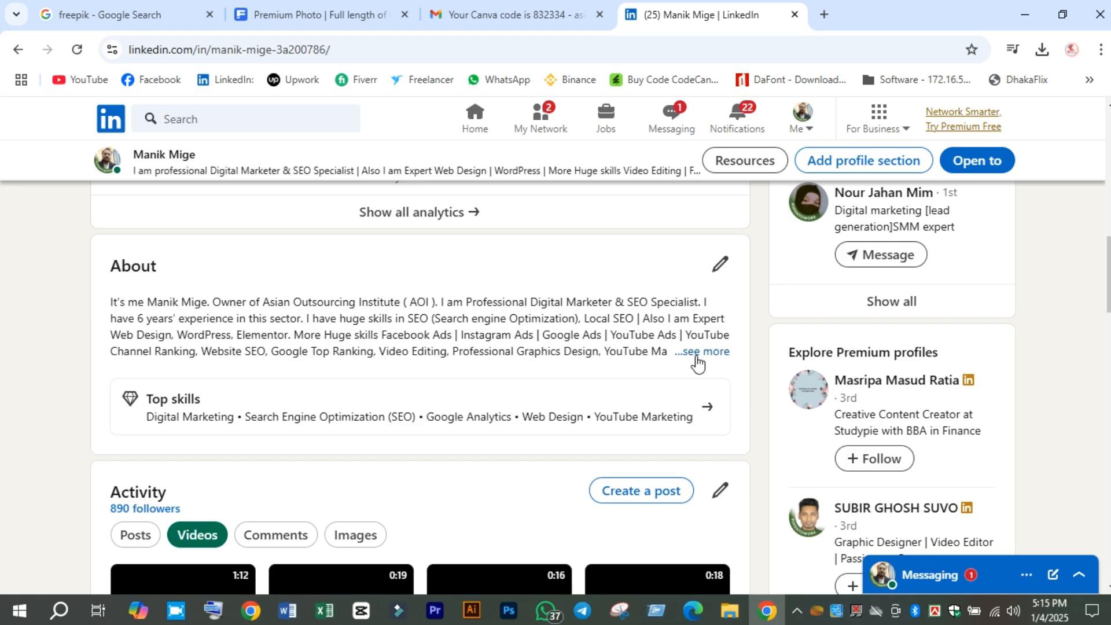
pyautogui.click(702, 351)
pyautogui.scroll(-3, 446, 384)
pyautogui.scroll(1, 333, 389)
pyautogui.scroll(3, 330, 389)
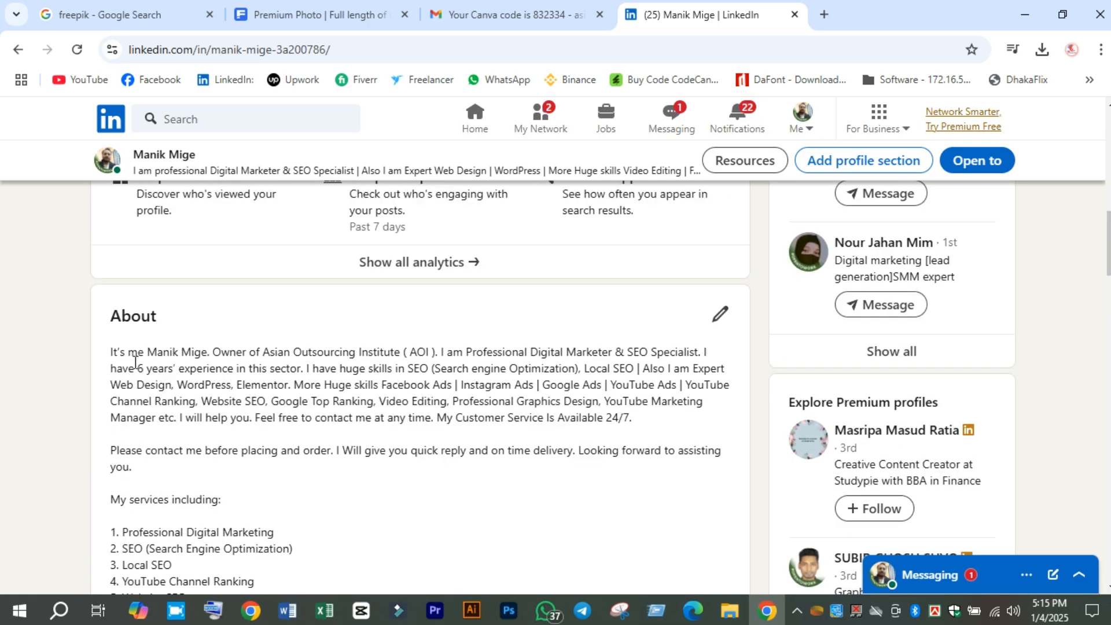
pyautogui.scroll(-5, 145, 376)
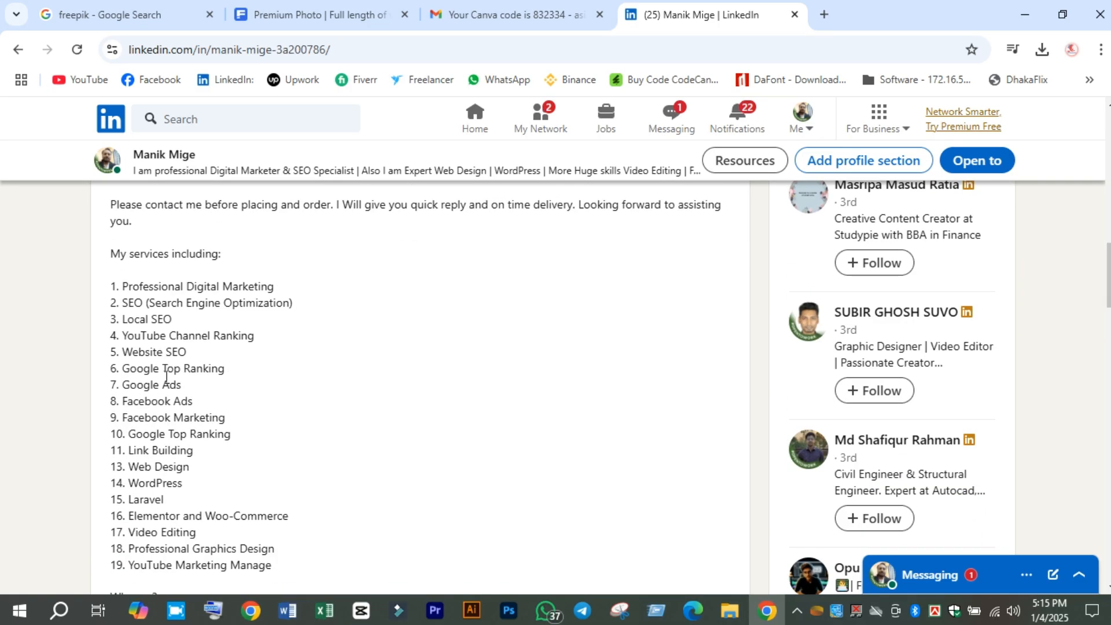
pyautogui.scroll(-2, 187, 396)
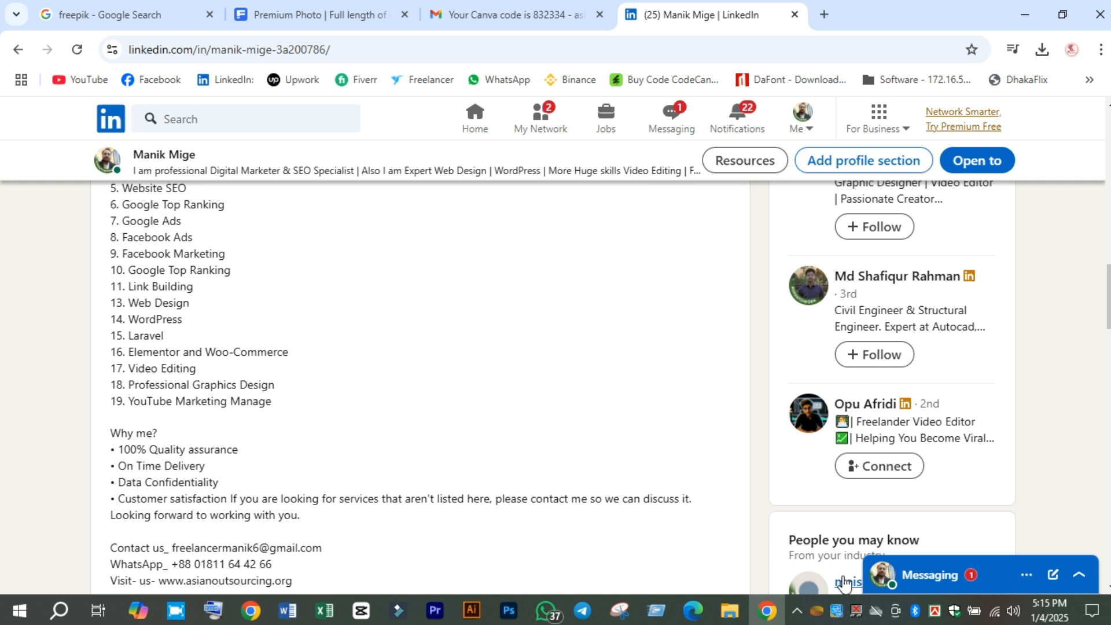
# Step: Adjust the screen recorder window from its system tray icon
pyautogui.click(817, 610)
pyautogui.click(795, 586)
pyautogui.rightClick(790, 579)
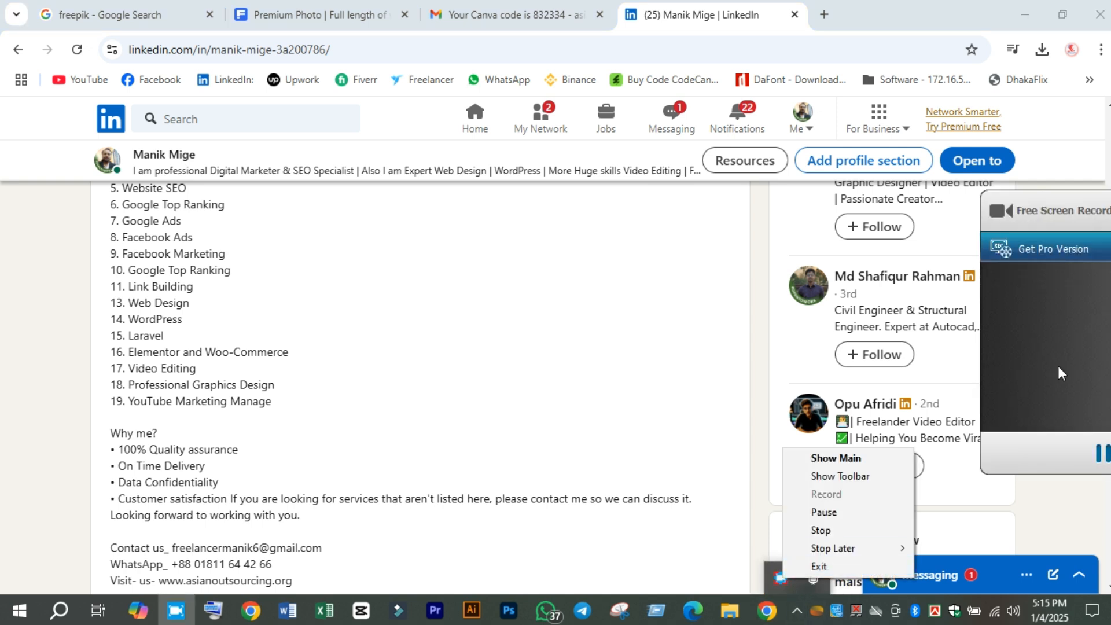
pyautogui.click(821, 459)
pyautogui.moveTo(1053, 221); pyautogui.dragTo(936, 168)
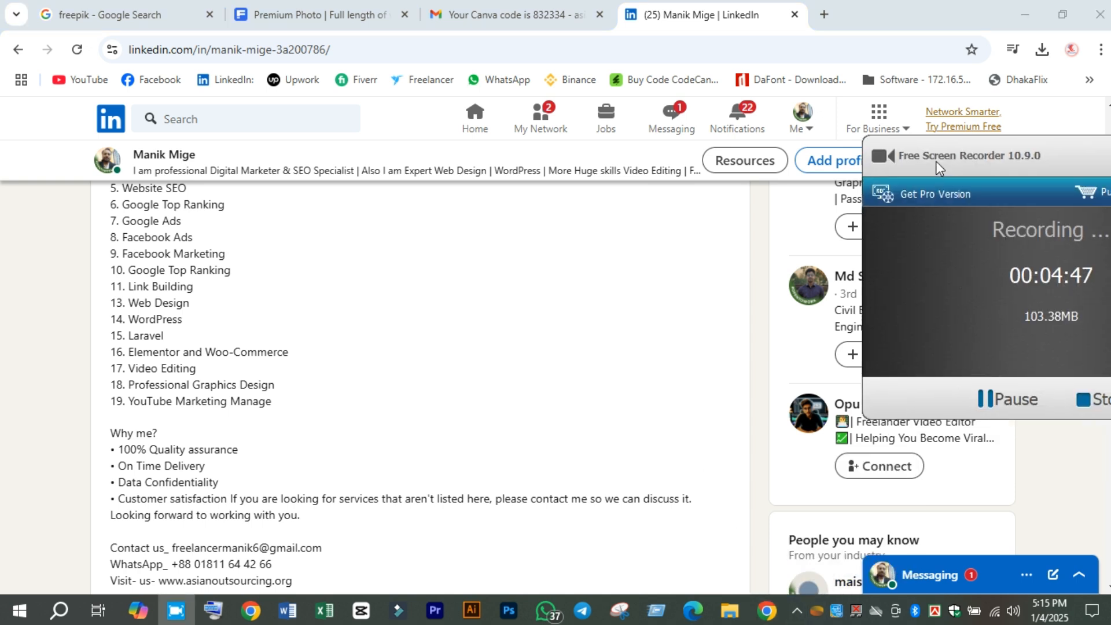
pyautogui.click(1010, 400)
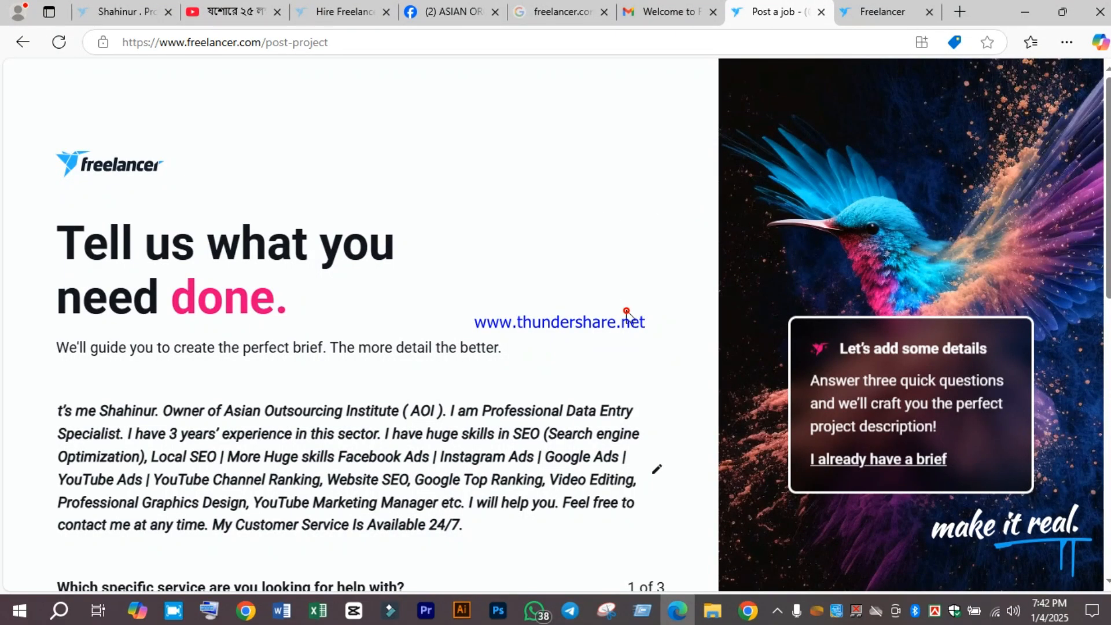
# Step: Reposition the screen recorder window from its system tray icon
pyautogui.scroll(-3, 187, 270)
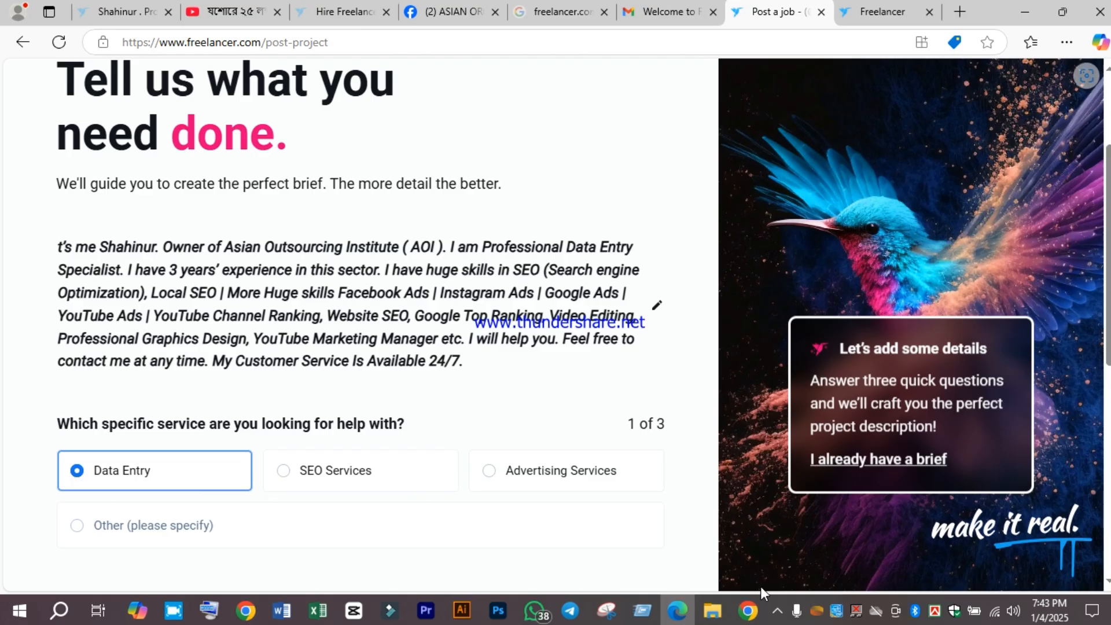
pyautogui.click(777, 609)
pyautogui.rightClick(776, 582)
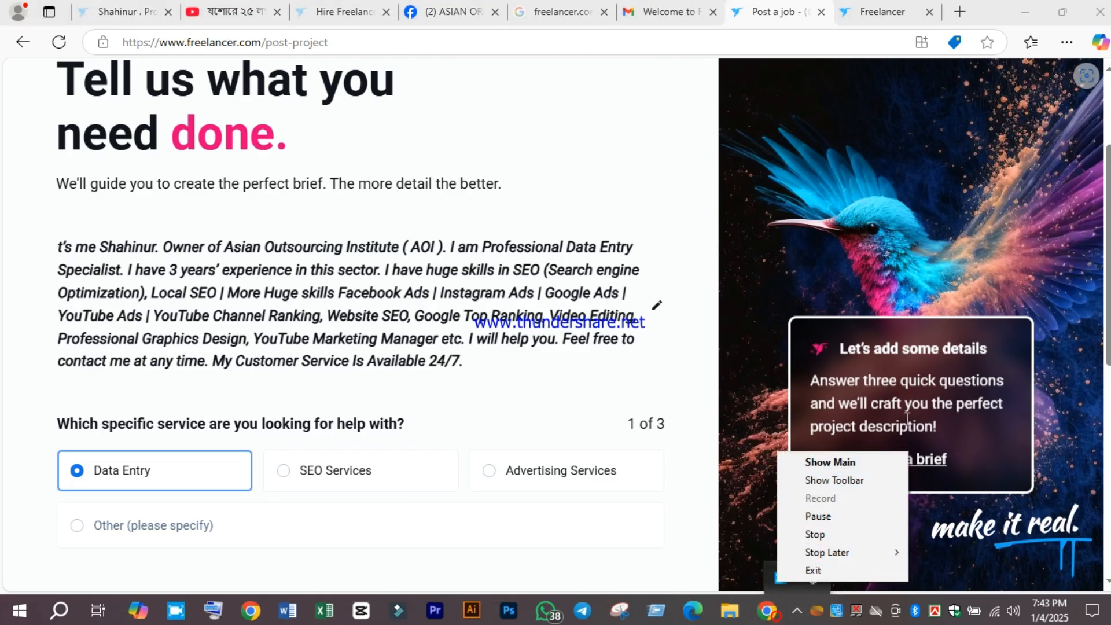
pyautogui.click(842, 460)
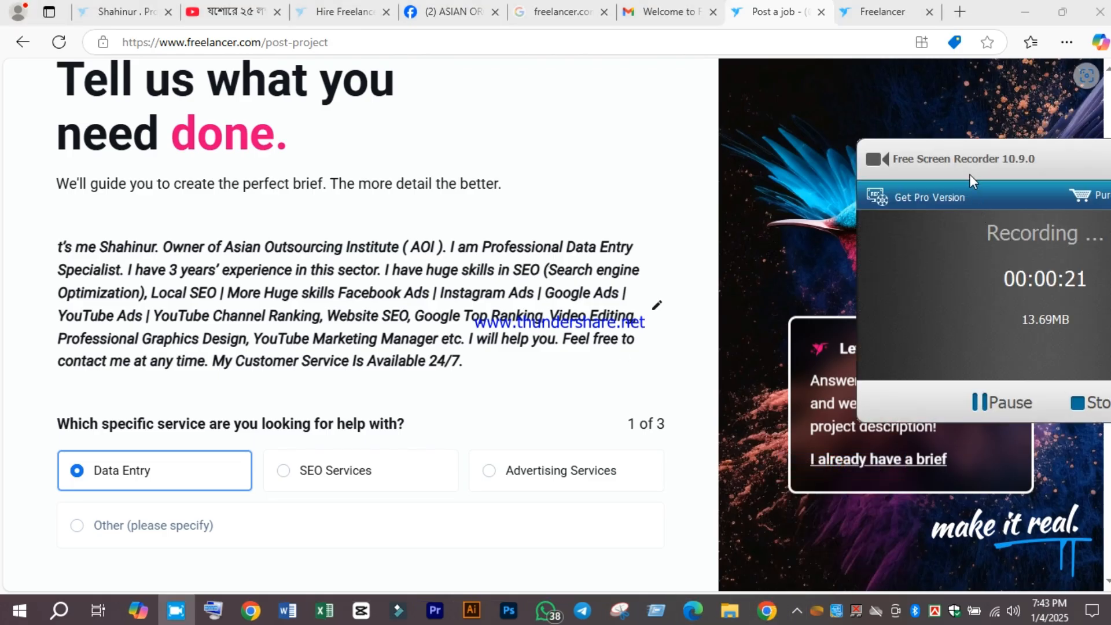
pyautogui.moveTo(970, 175); pyautogui.dragTo(1097, 159)
# Step: Choose Data analysis, answer 'pdf to word' under Other, and submit to generate the description
pyautogui.scroll(-1, 143, 319)
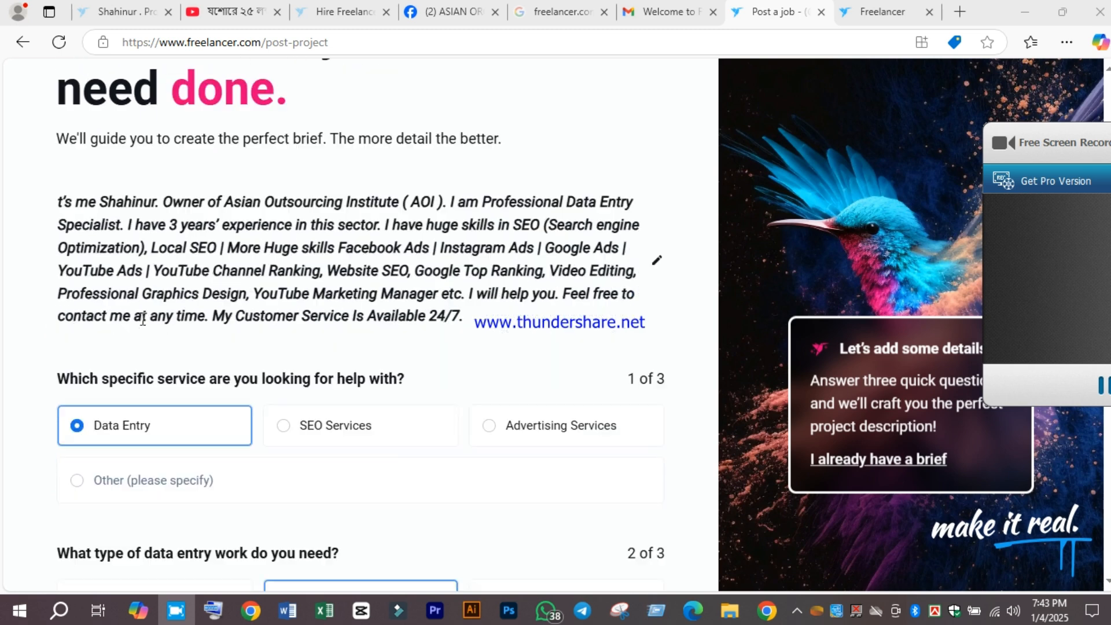
pyautogui.scroll(-2, 143, 319)
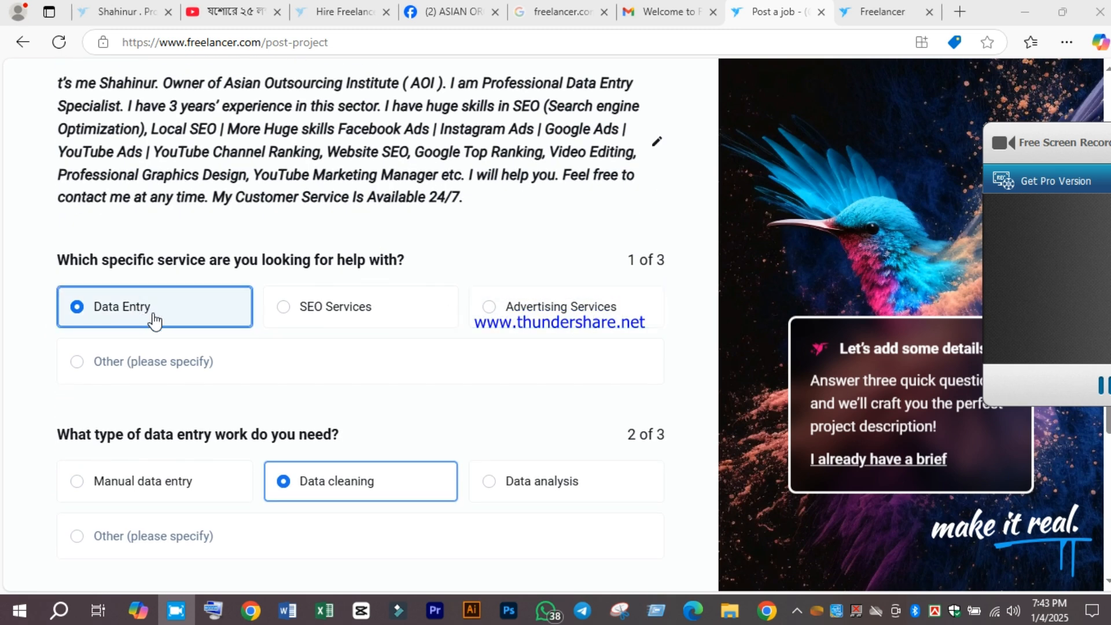
pyautogui.scroll(-1, 185, 336)
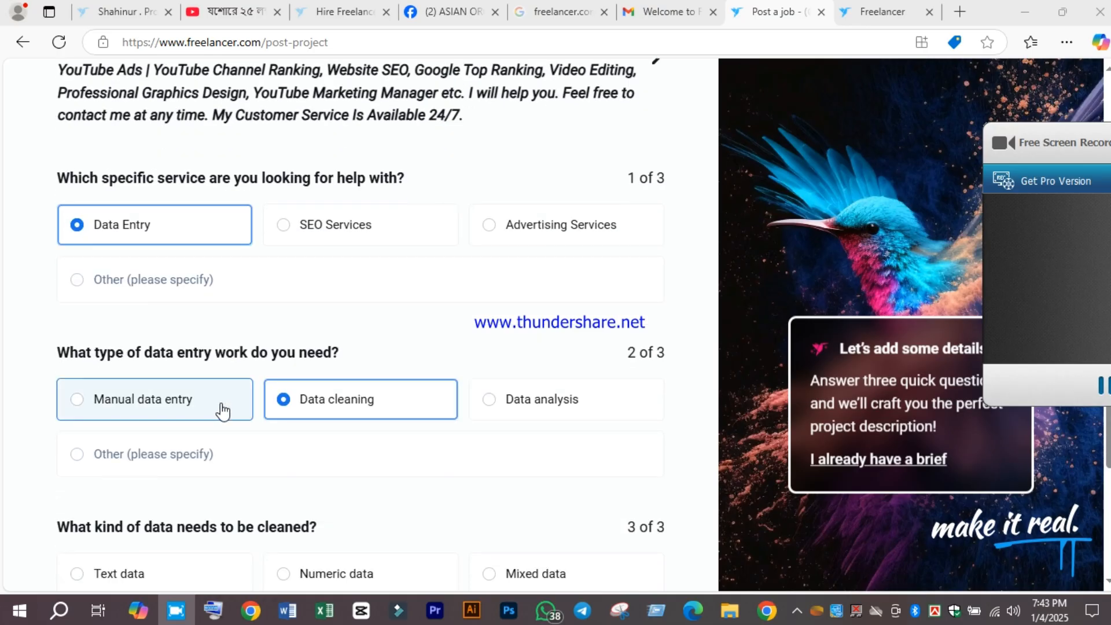
pyautogui.click(502, 406)
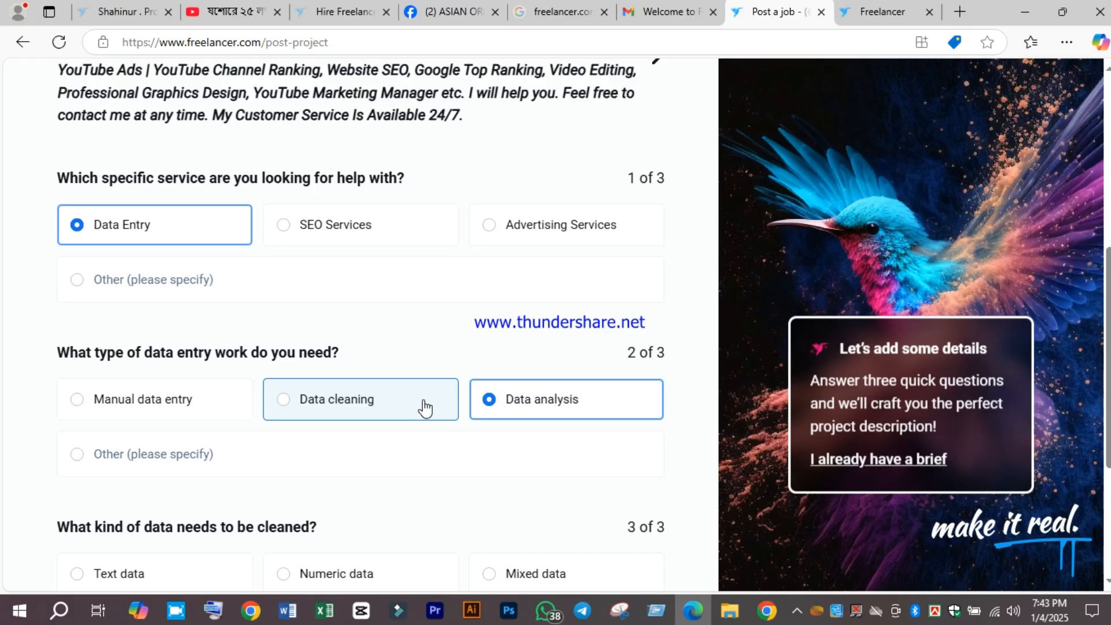
pyautogui.scroll(-3, 423, 402)
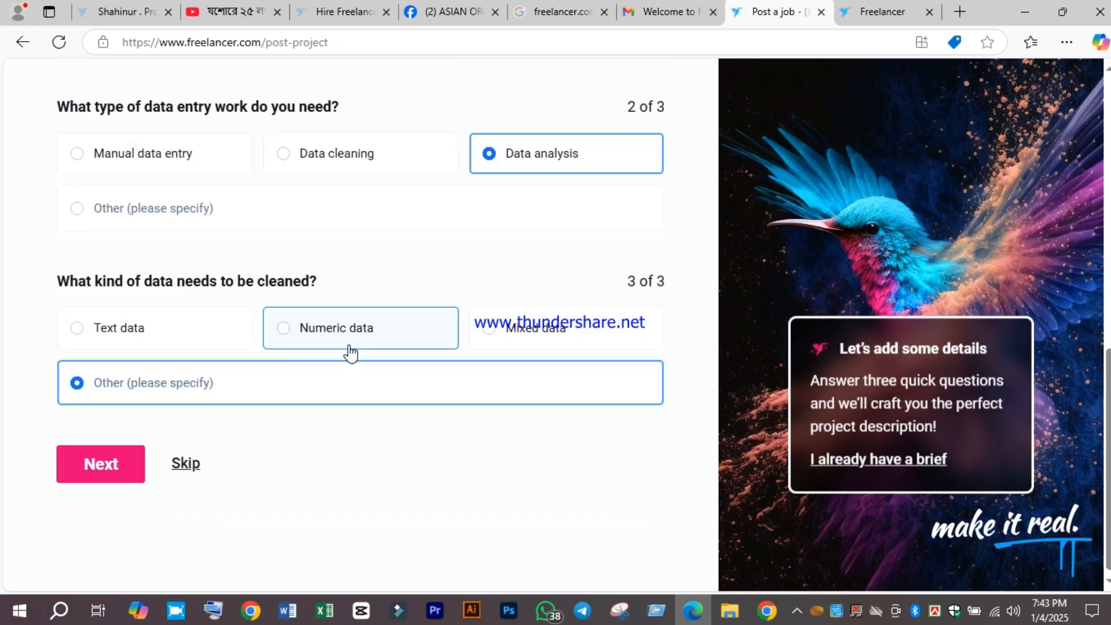
pyautogui.click(234, 386)
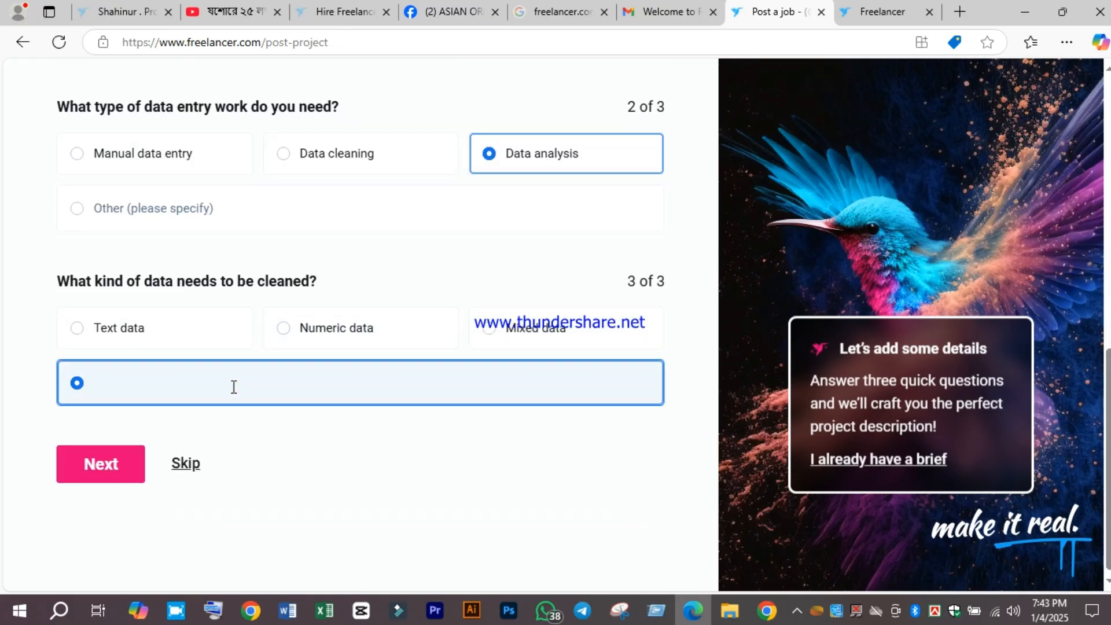
pyautogui.write('pdd')
pyautogui.click(131, 479)
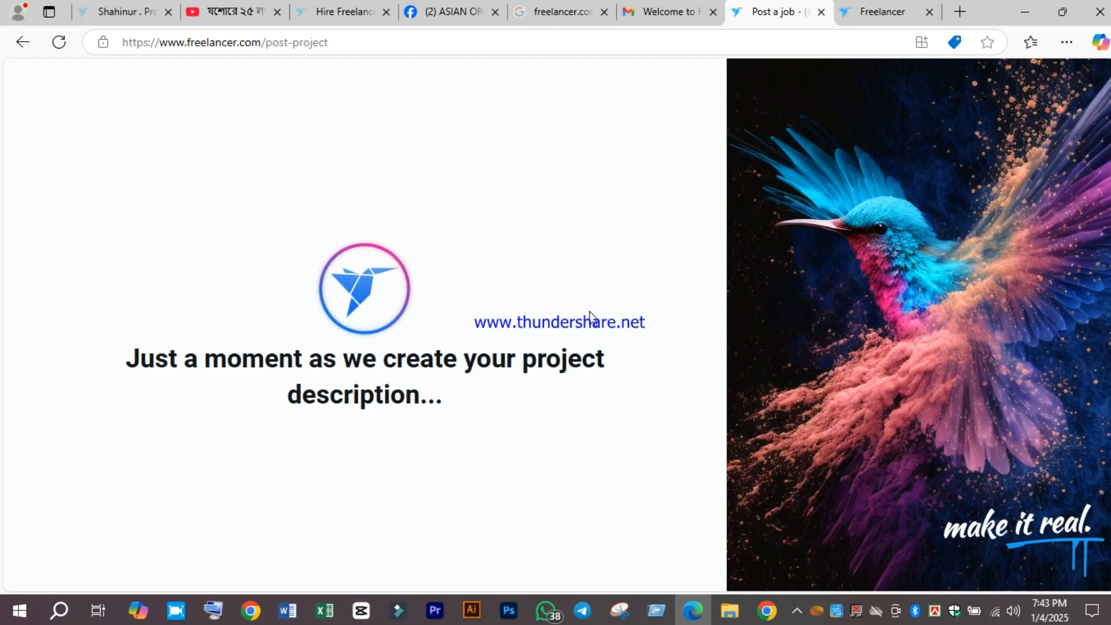
# Step: Delete 'Needed' so the project name reads 'Data Entry & Analysis Specialist'
pyautogui.scroll(-5, 592, 322)
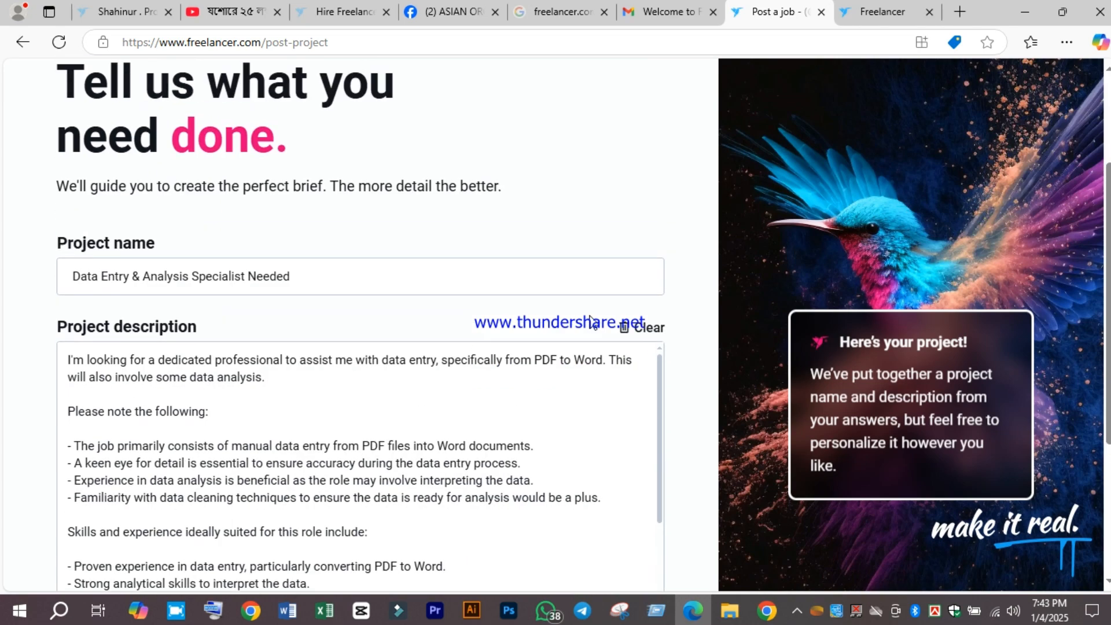
pyautogui.scroll(-1, 591, 315)
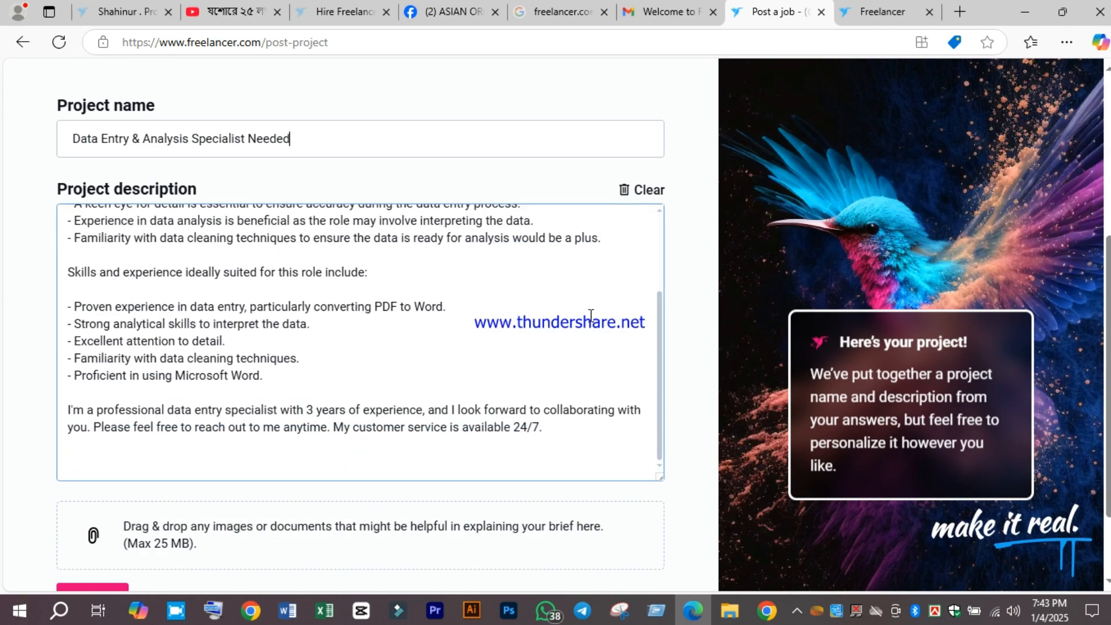
pyautogui.scroll(2, 655, 288)
pyautogui.scroll(5, 689, 260)
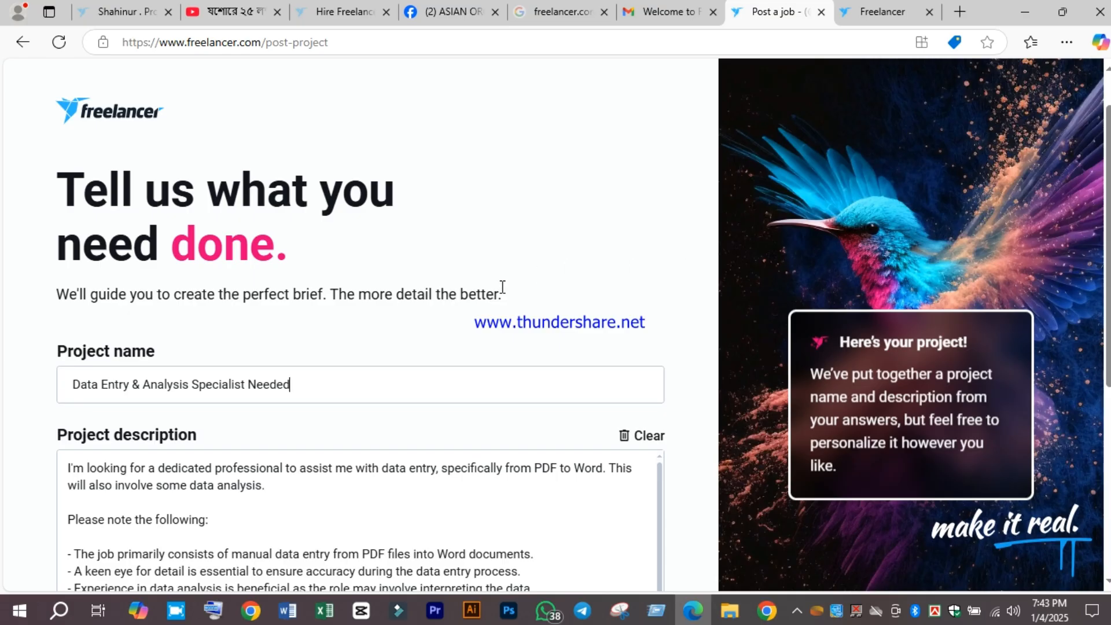
pyautogui.scroll(-3, 502, 287)
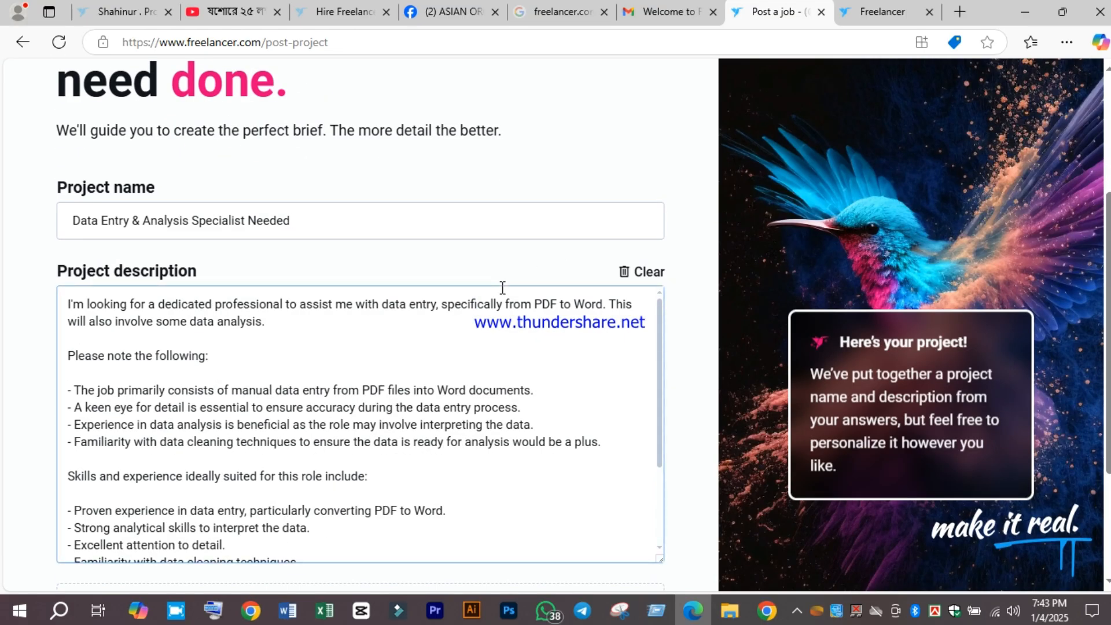
pyautogui.click(171, 232)
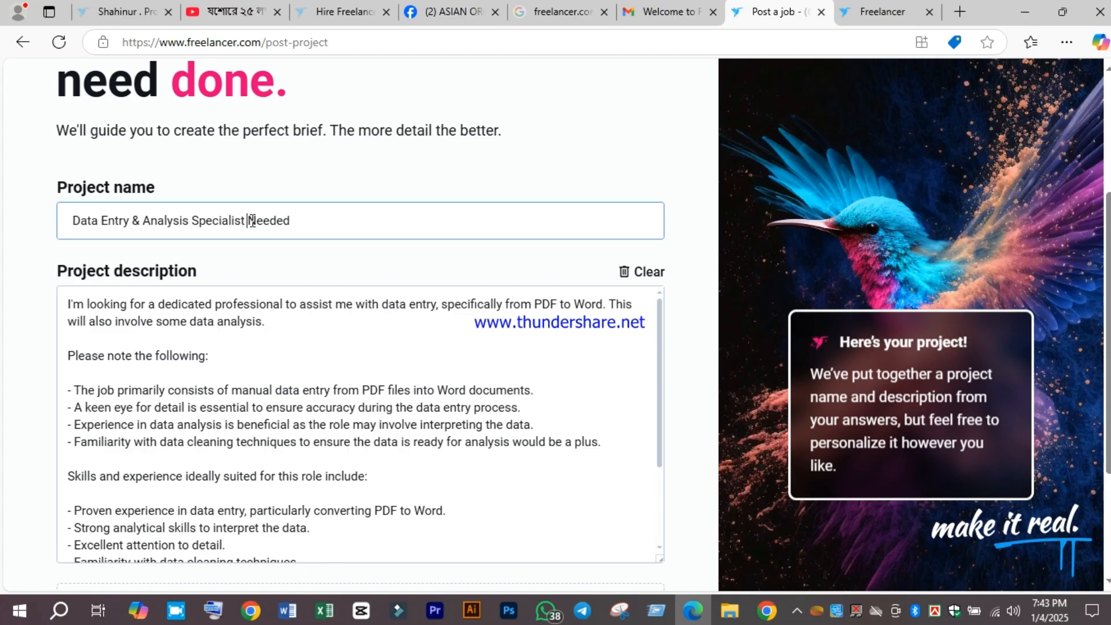
pyautogui.moveTo(252, 222); pyautogui.dragTo(459, 251)
pyautogui.press('BackSpace')
# Step: Review the generated description from start to end and remove its empty last line
pyautogui.scroll(-3, 416, 342)
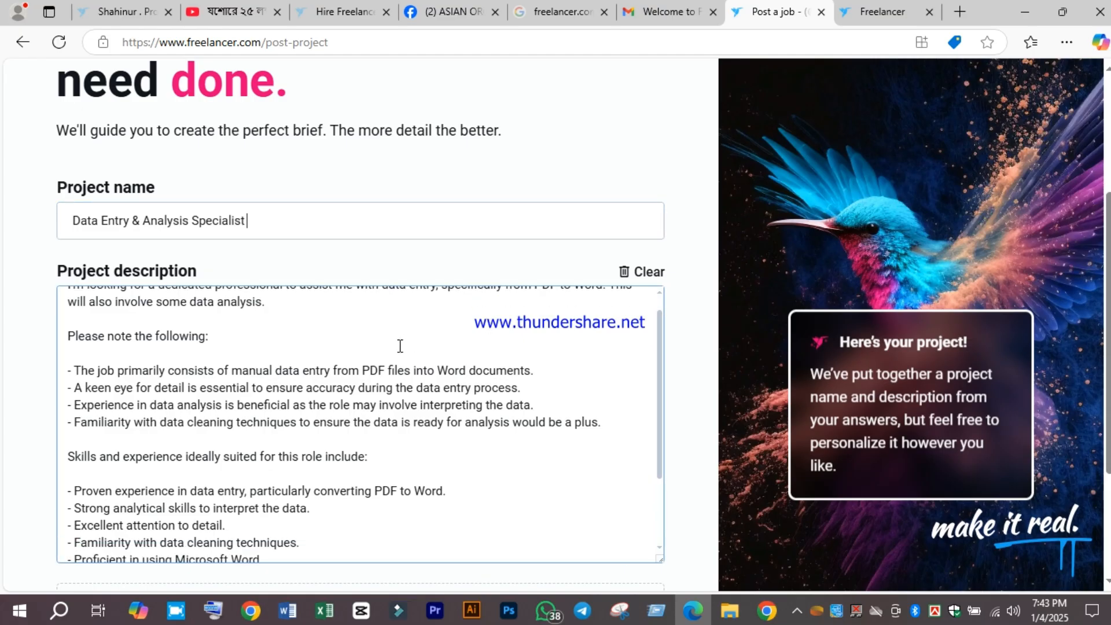
pyautogui.scroll(5, 402, 355)
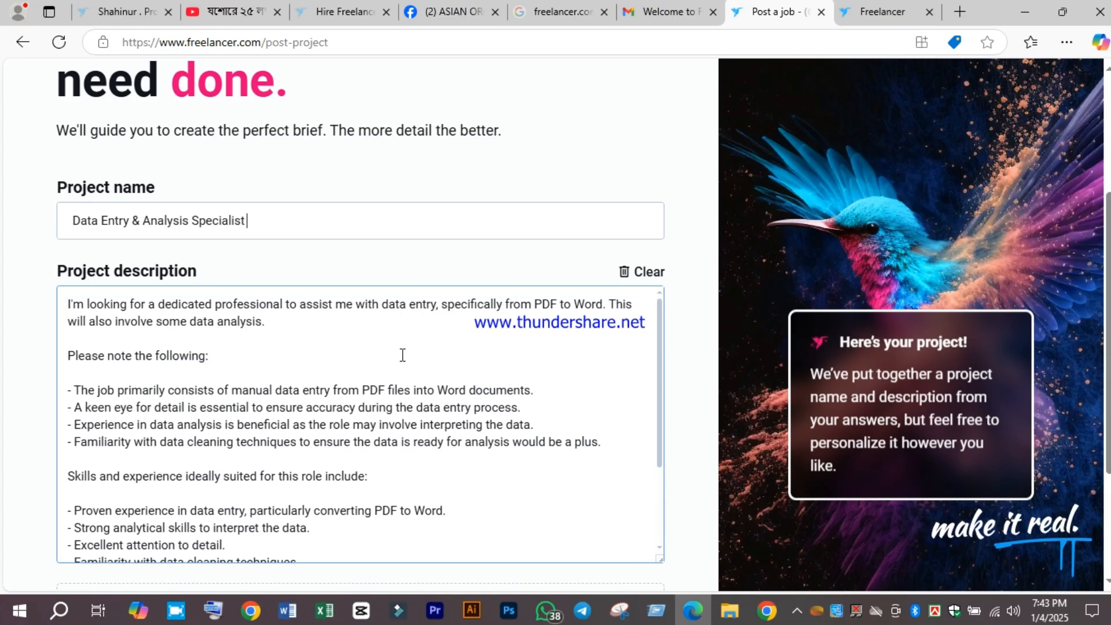
pyautogui.scroll(-4, 407, 356)
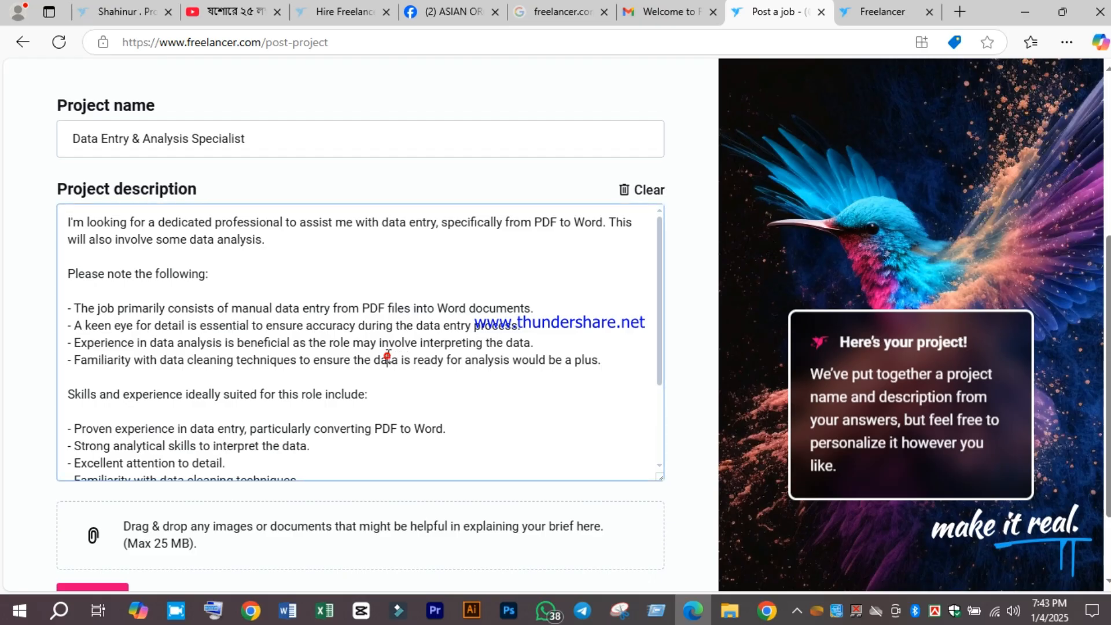
pyautogui.scroll(3, 385, 355)
pyautogui.scroll(-4, 410, 381)
pyautogui.scroll(-3, 410, 426)
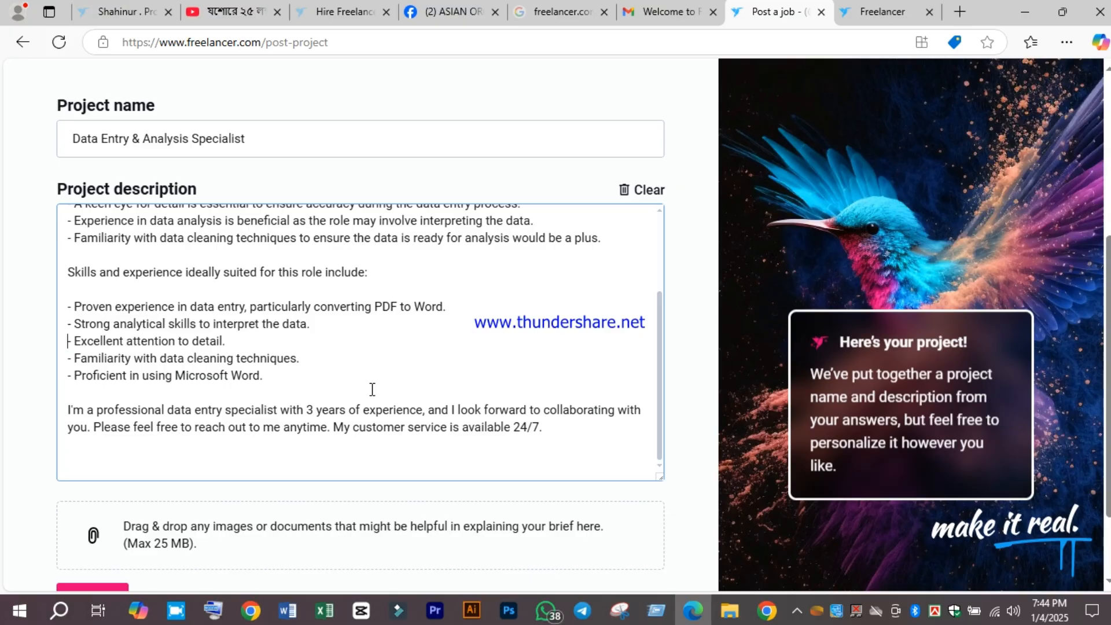
pyautogui.hotkey('ctrl', 'Home')
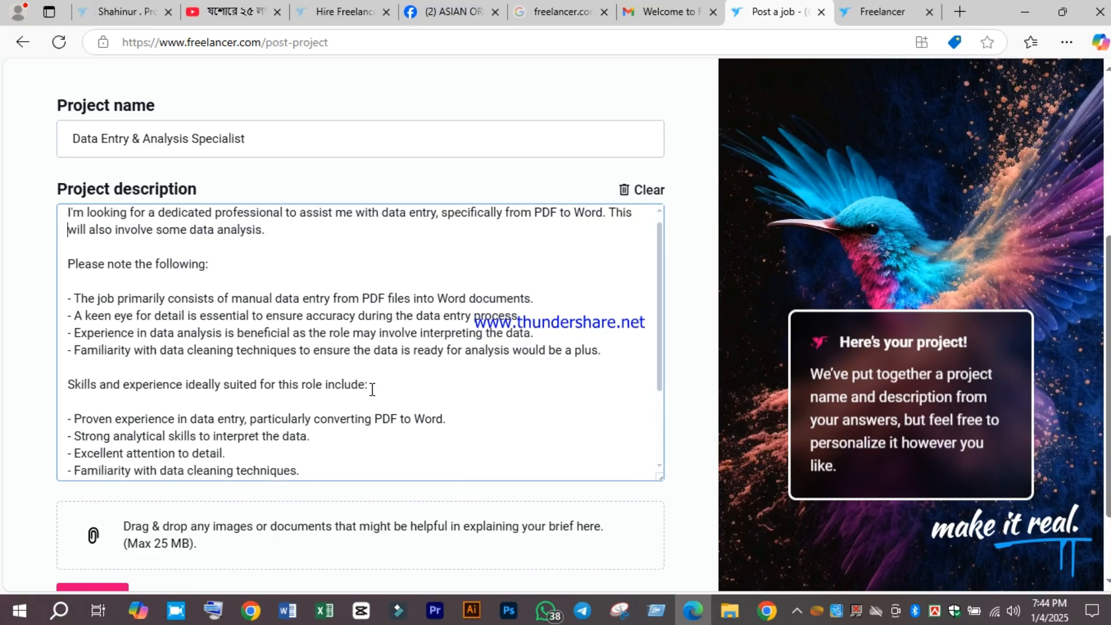
pyautogui.hotkey('ctrl', 'End')
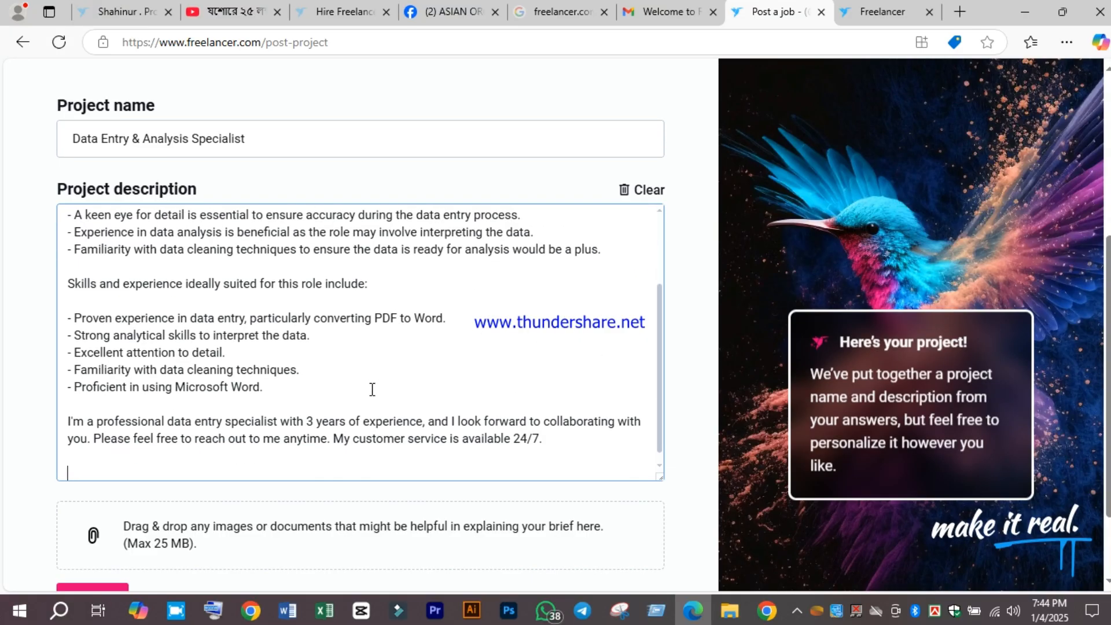
pyautogui.press('BackSpace')
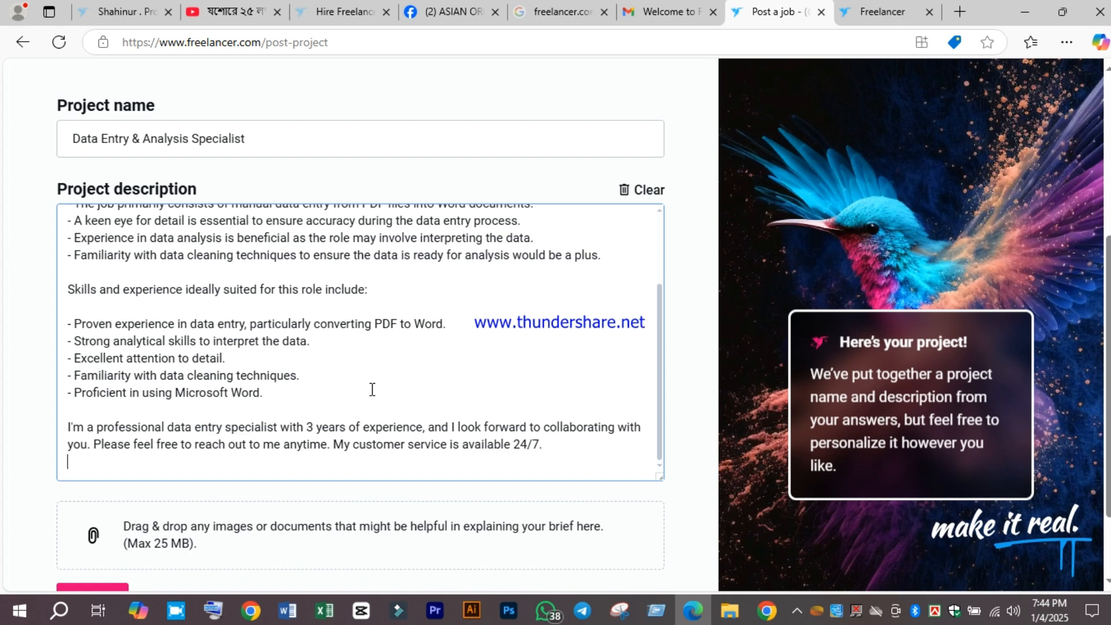
pyautogui.scroll(-2, 372, 390)
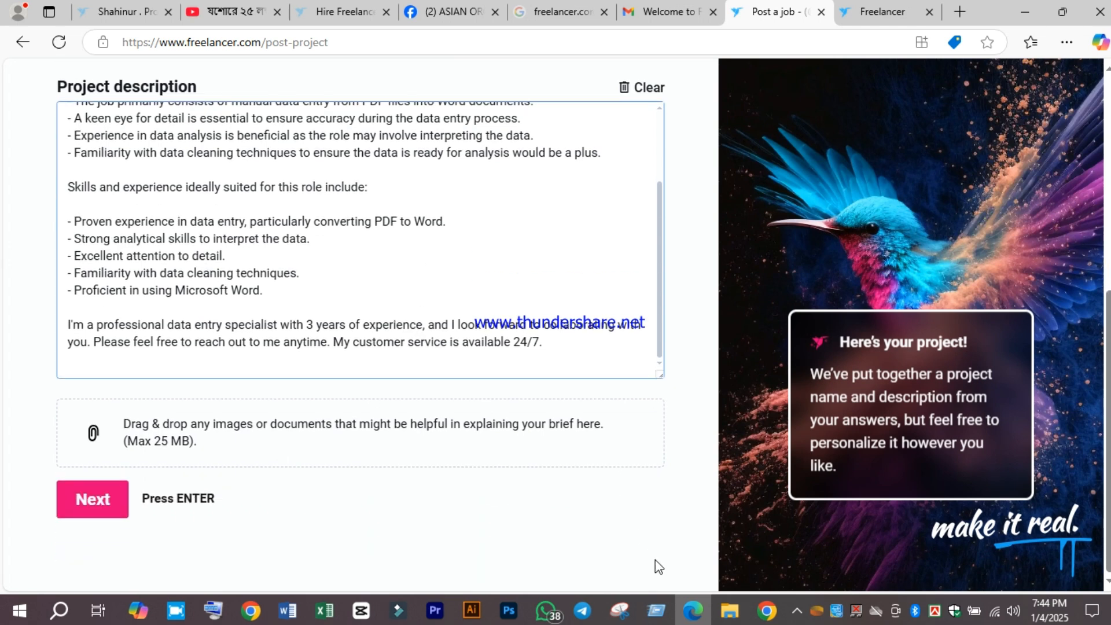
pyautogui.click(701, 620)
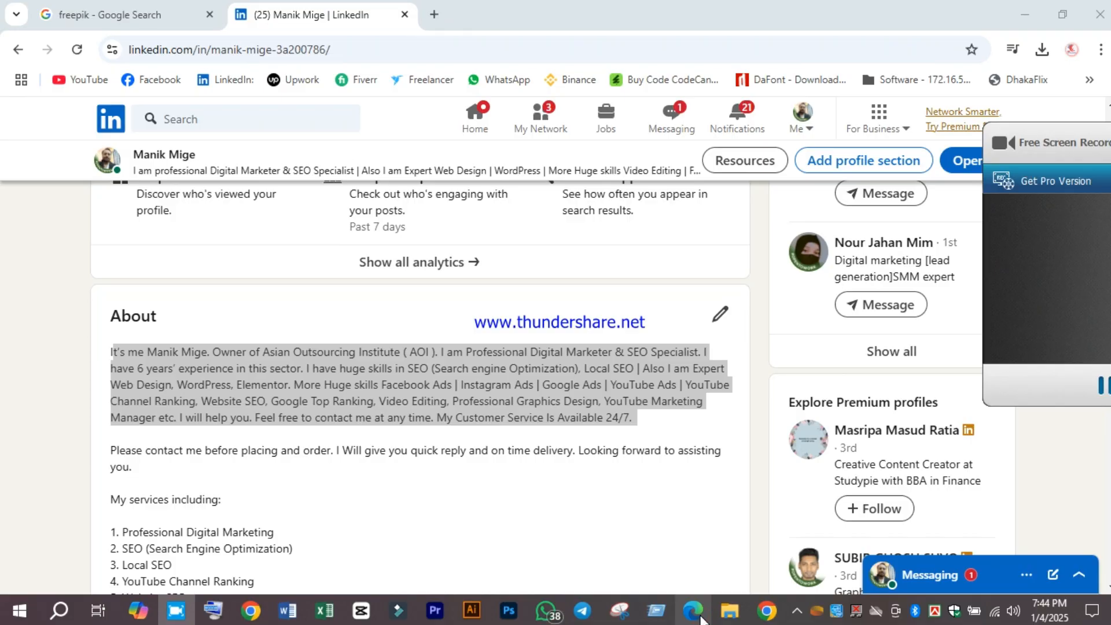
pyautogui.click(451, 498)
pyautogui.moveTo(113, 355); pyautogui.dragTo(235, 469)
pyautogui.scroll(-10, 261, 451)
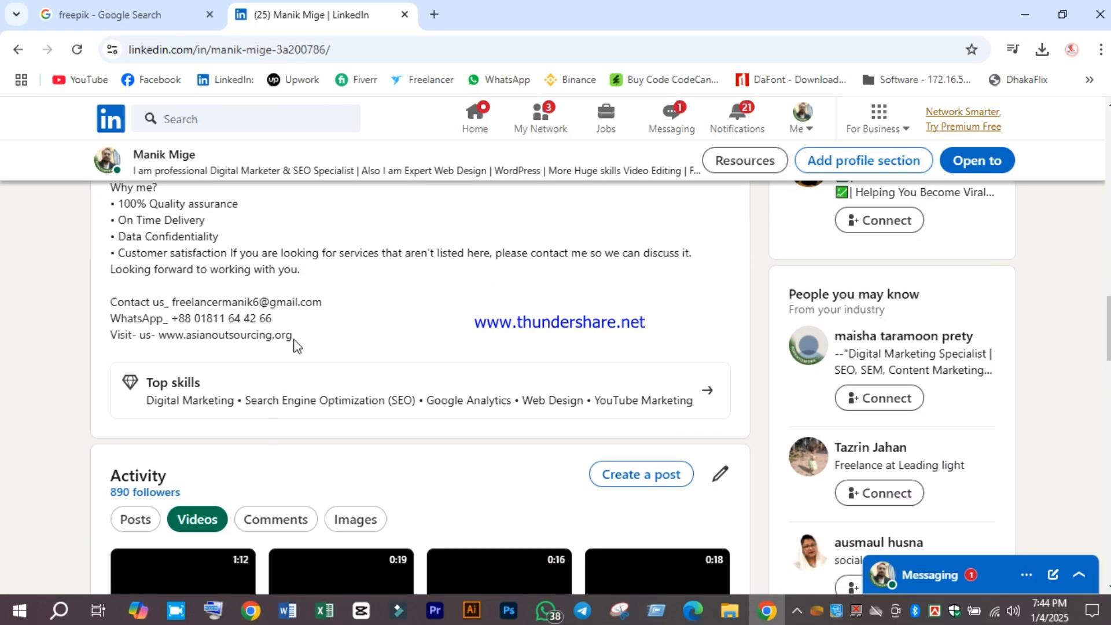
pyautogui.moveTo(295, 344); pyautogui.dragTo(293, 344)
pyautogui.scroll(5, 294, 347)
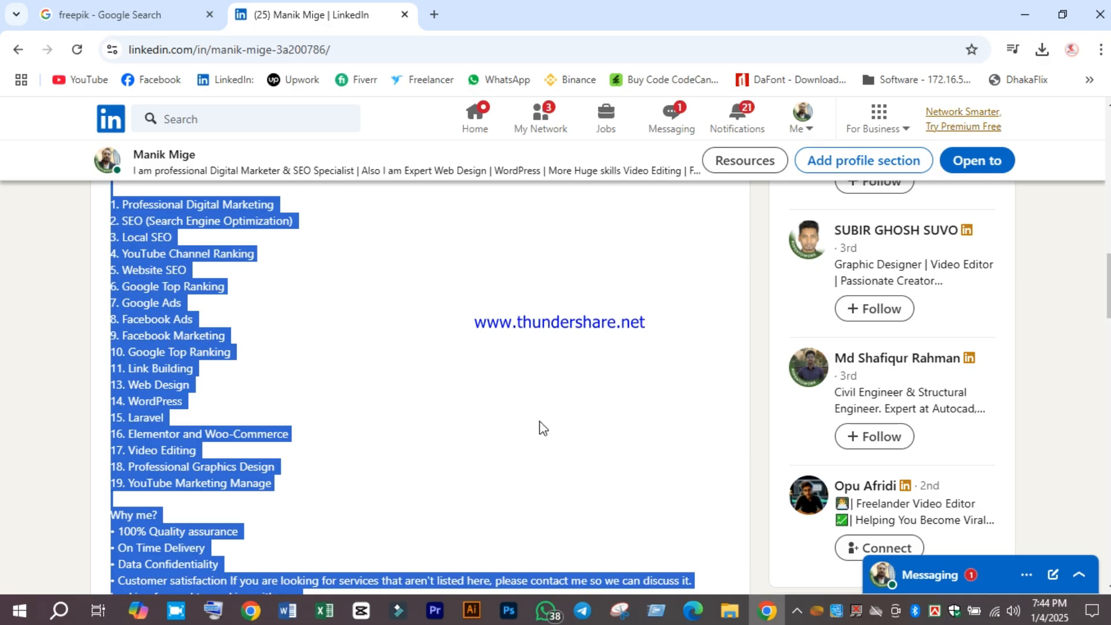
pyautogui.click(770, 617)
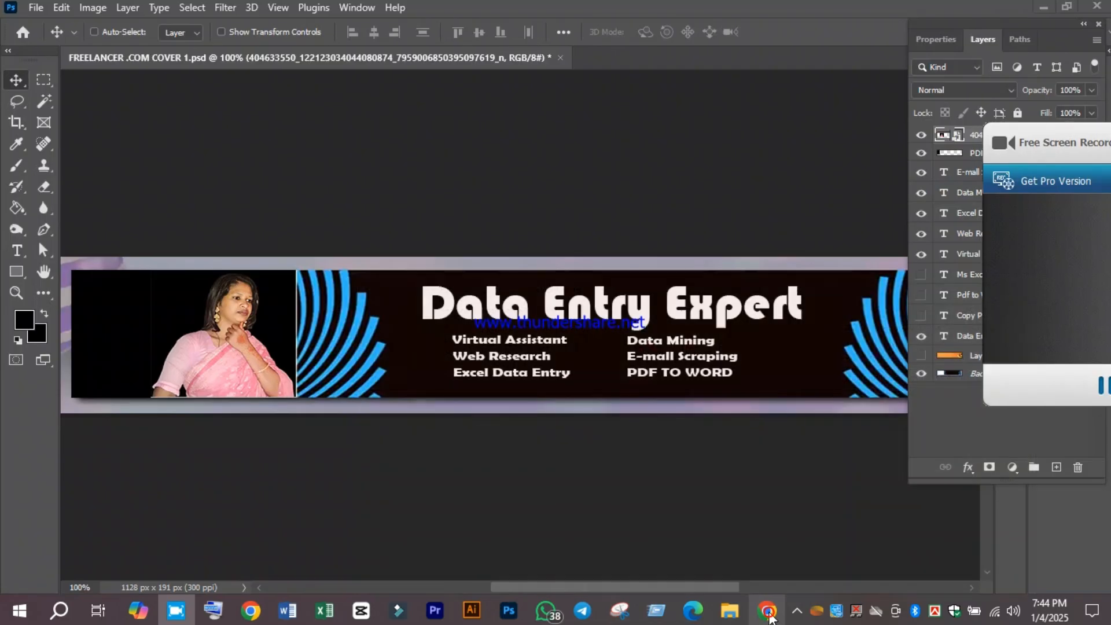
pyautogui.click(757, 614)
pyautogui.click(755, 617)
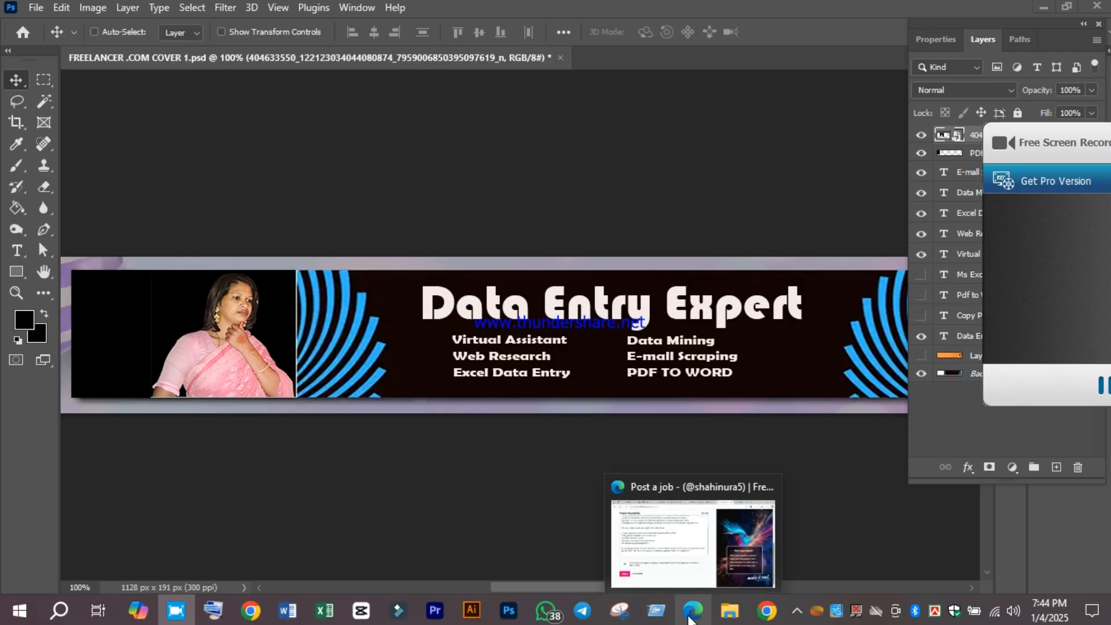
pyautogui.click(685, 582)
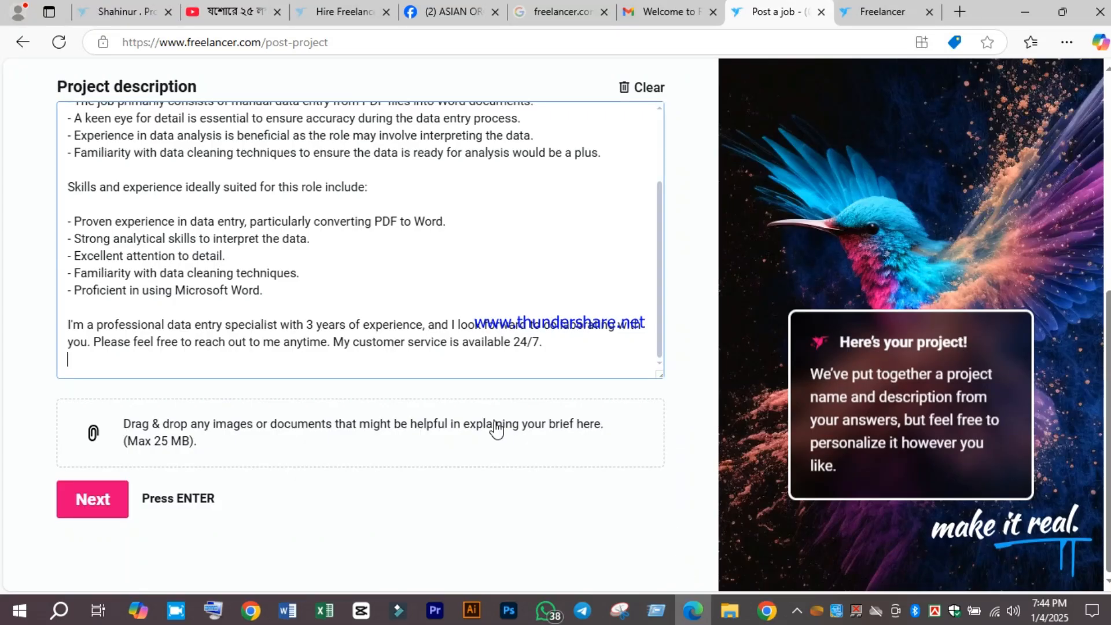
# Step: Move on to the required skills step of the job post
pyautogui.scroll(1, 331, 391)
pyautogui.scroll(4, 332, 393)
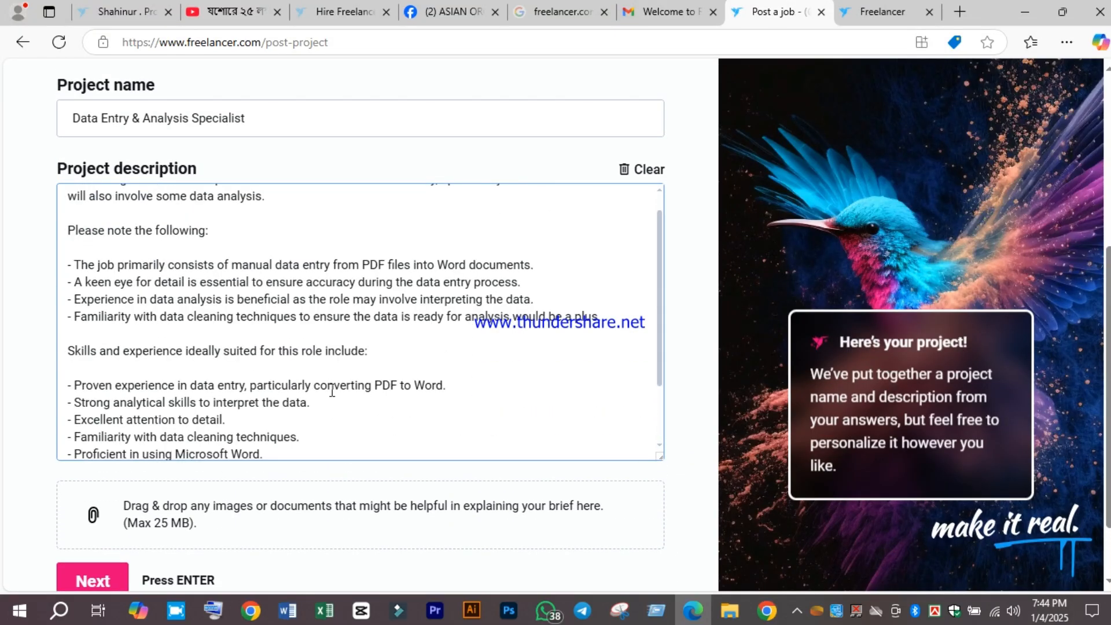
pyautogui.scroll(-3, 359, 393)
pyautogui.scroll(-1, 358, 395)
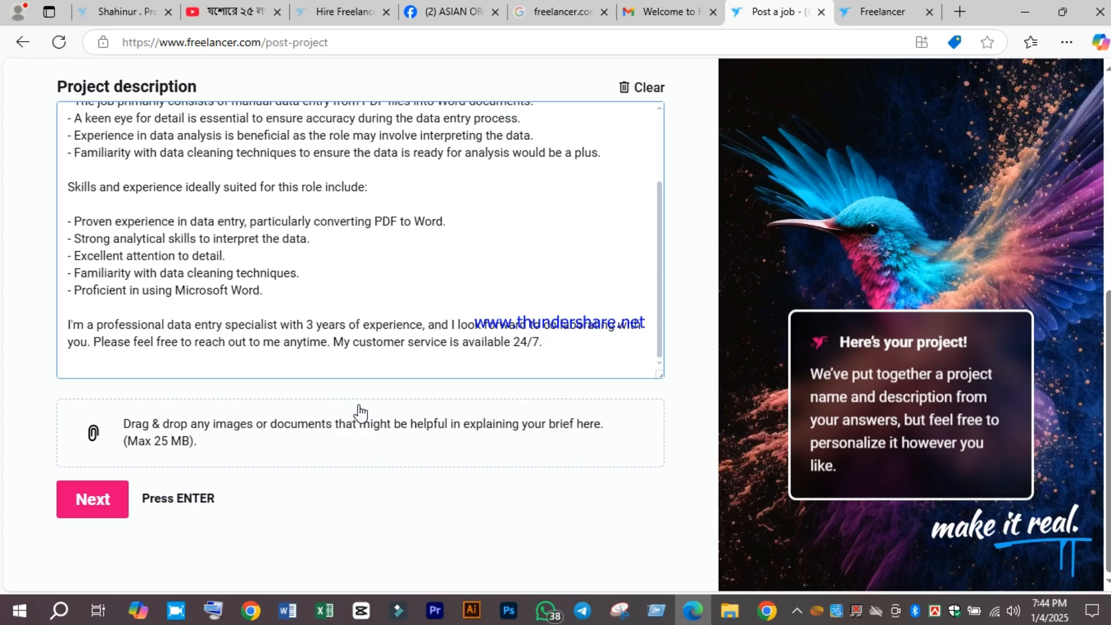
pyautogui.click(91, 497)
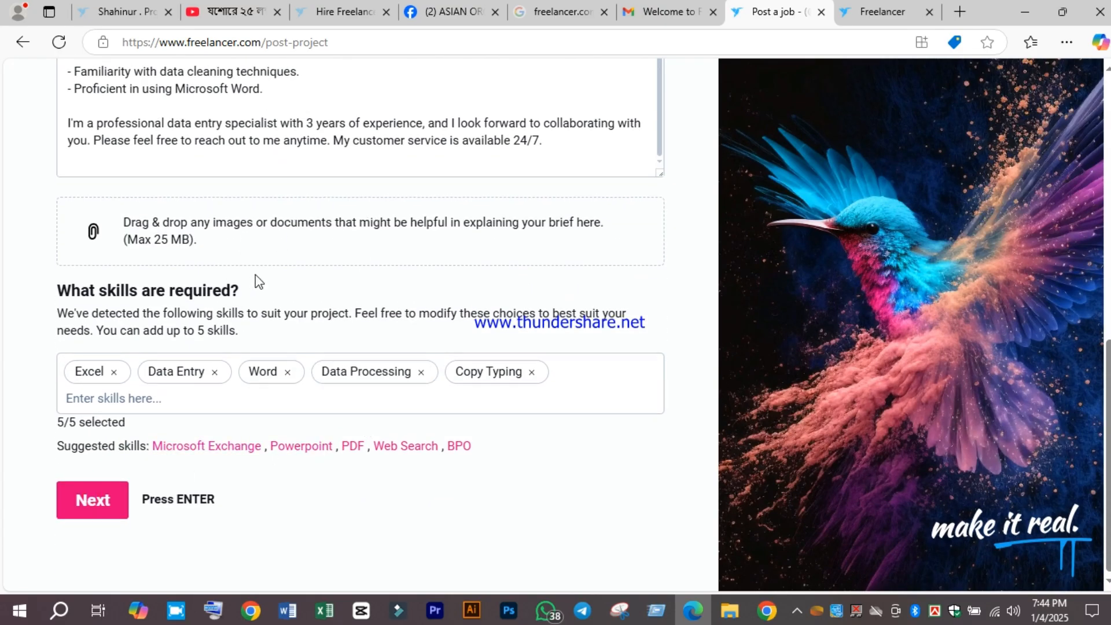
pyautogui.scroll(2, 259, 282)
pyautogui.scroll(1, 384, 293)
pyautogui.scroll(-1, 385, 293)
pyautogui.scroll(-2, 102, 361)
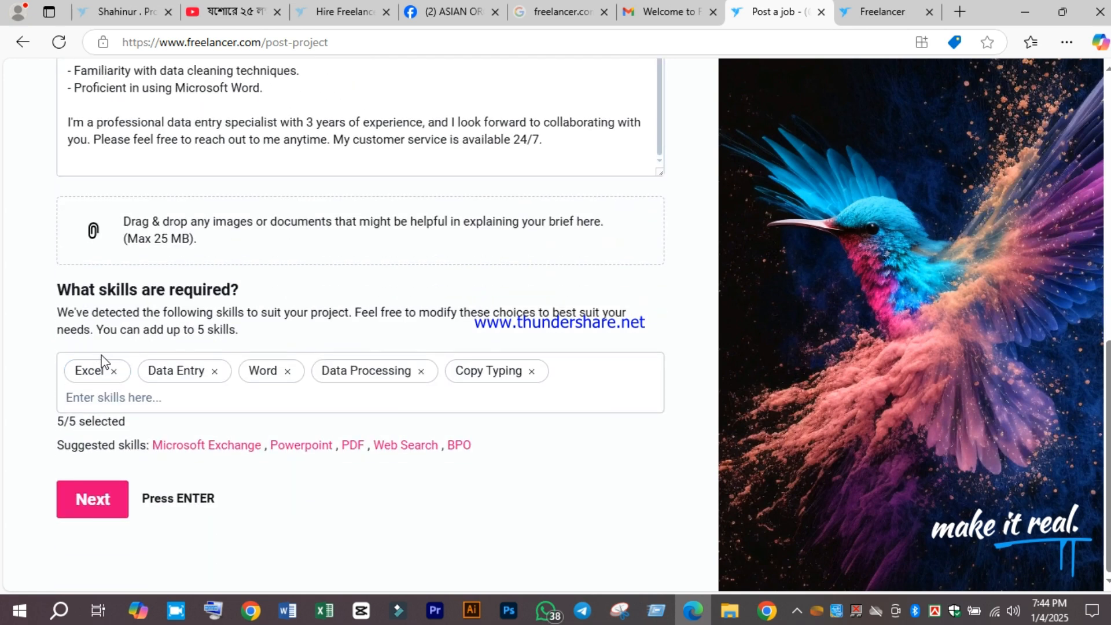
pyautogui.click(797, 610)
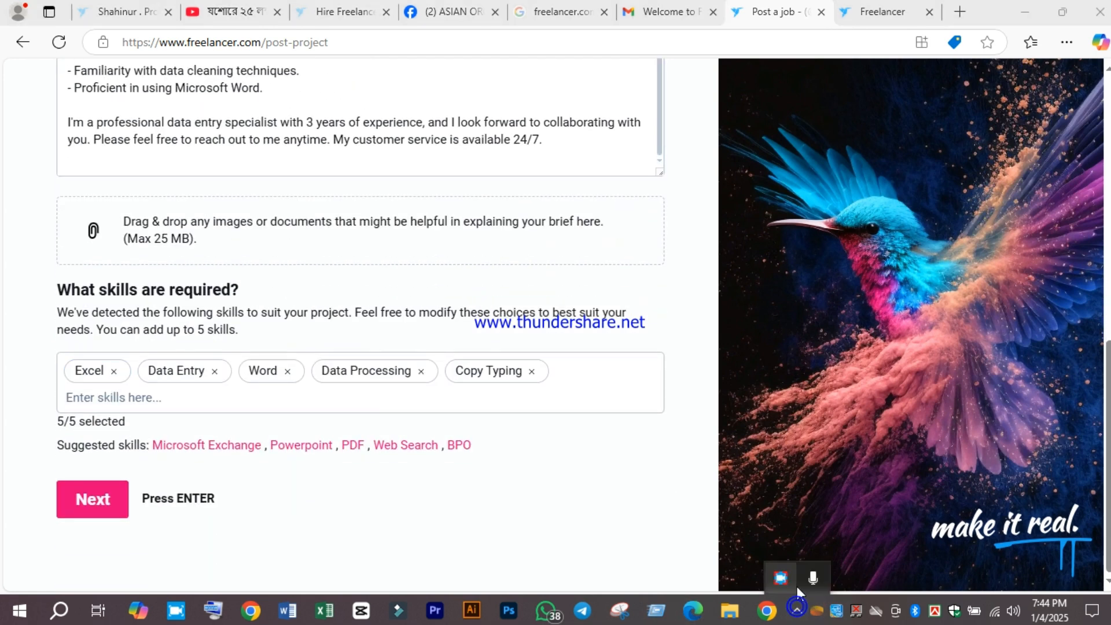
pyautogui.click(93, 371)
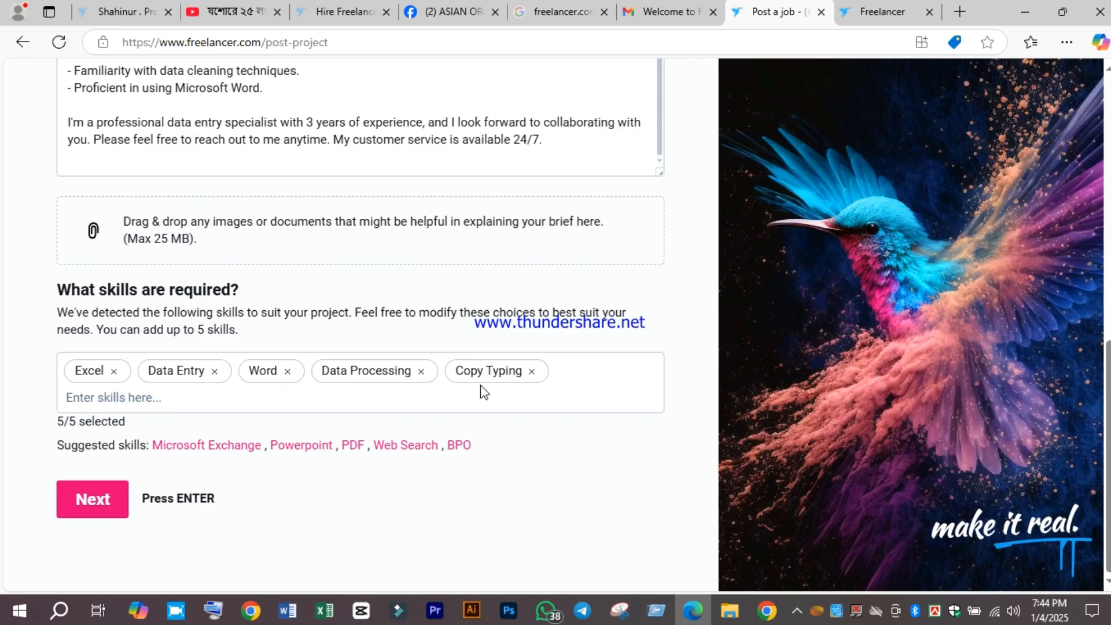
# Step: Add Data Mining as a skill and remove Word, keeping five skills
pyautogui.click(120, 399)
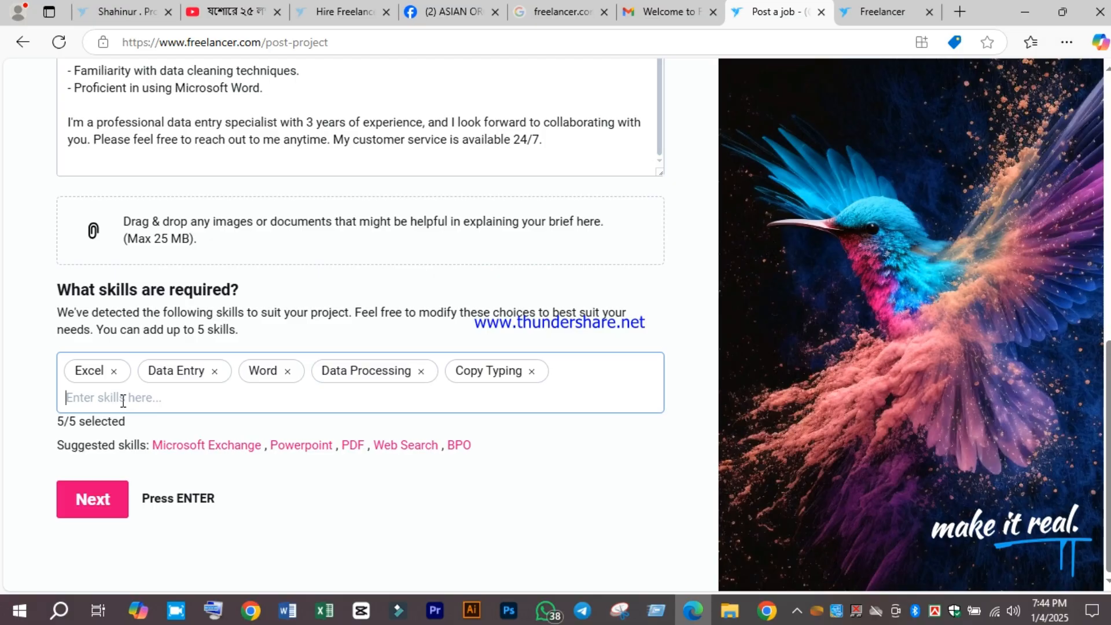
pyautogui.write('dat')
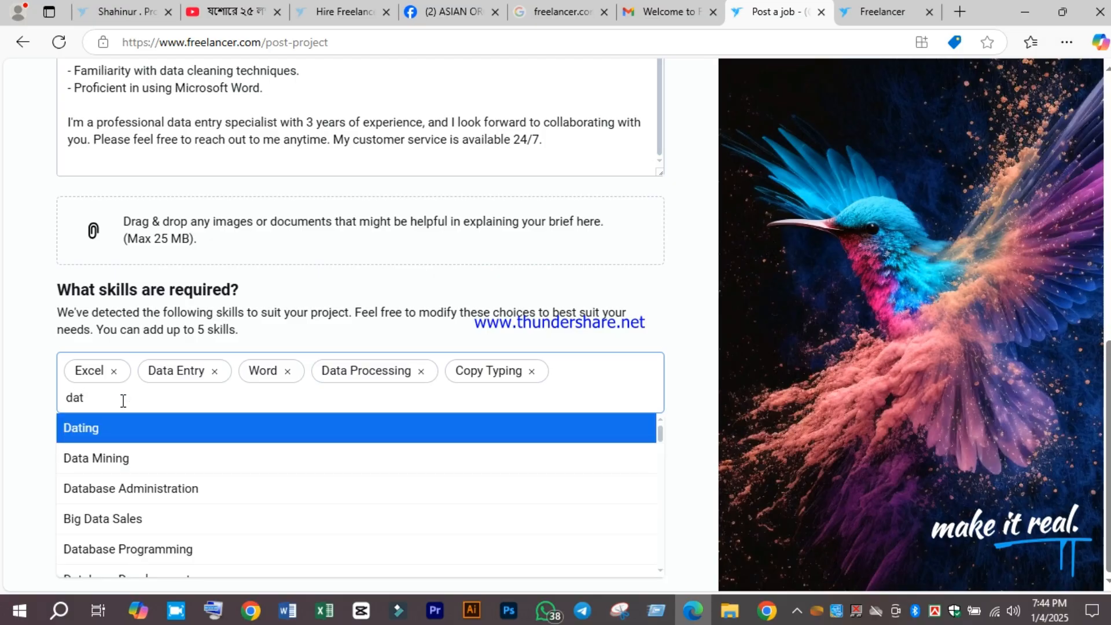
pyautogui.write('a')
pyautogui.click(144, 433)
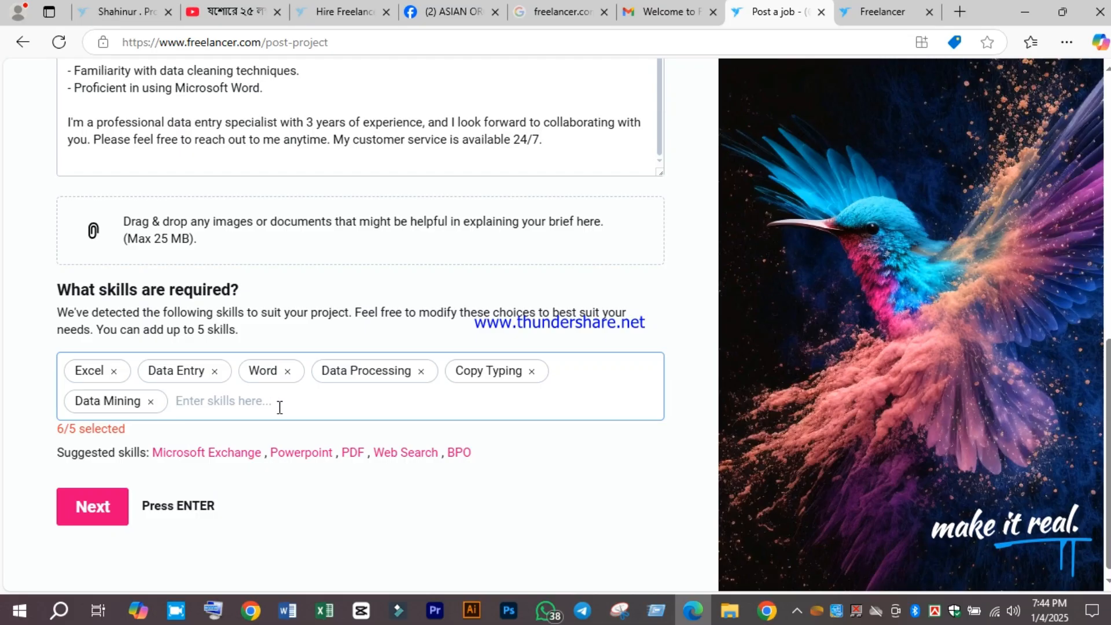
pyautogui.click(287, 371)
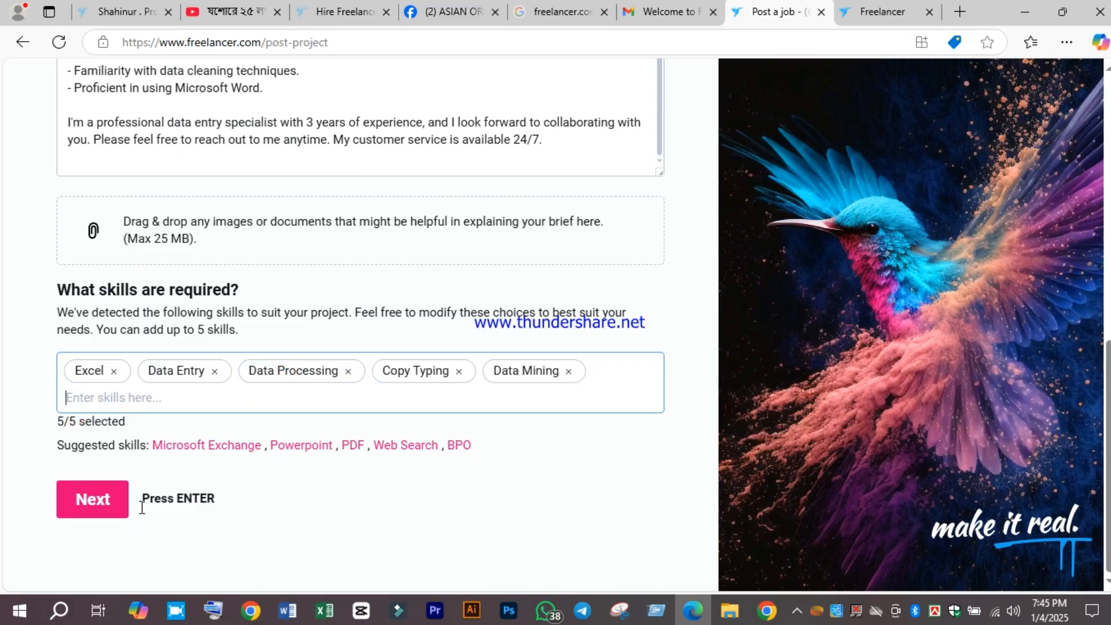
# Step: Choose Post a project rather than a contest
pyautogui.click(116, 510)
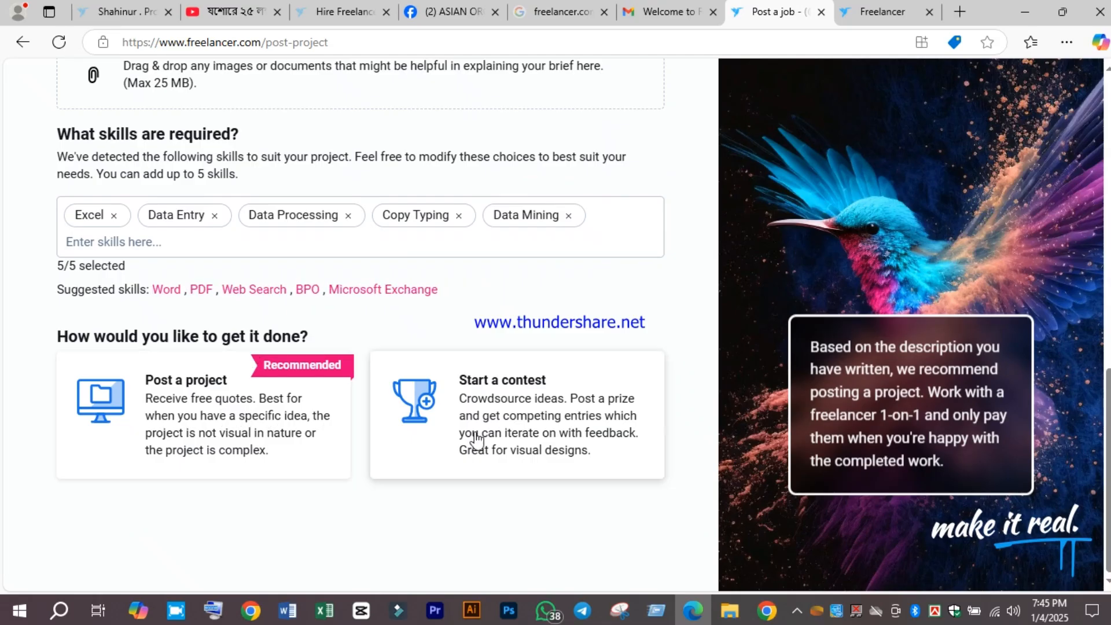
pyautogui.scroll(1, 330, 430)
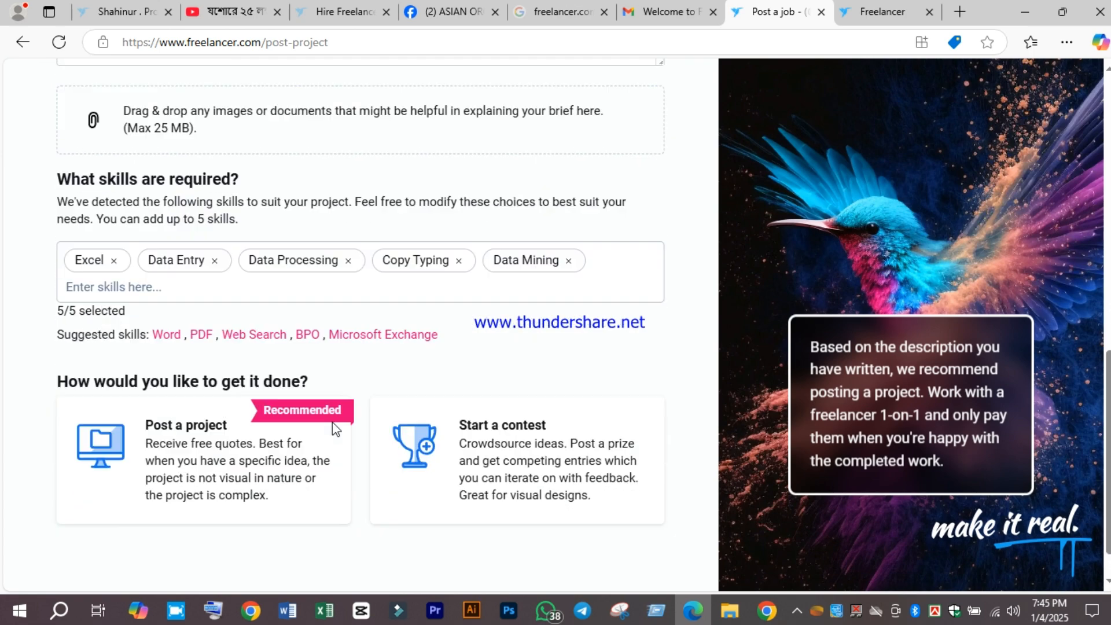
pyautogui.scroll(-1, 289, 417)
pyautogui.click(249, 412)
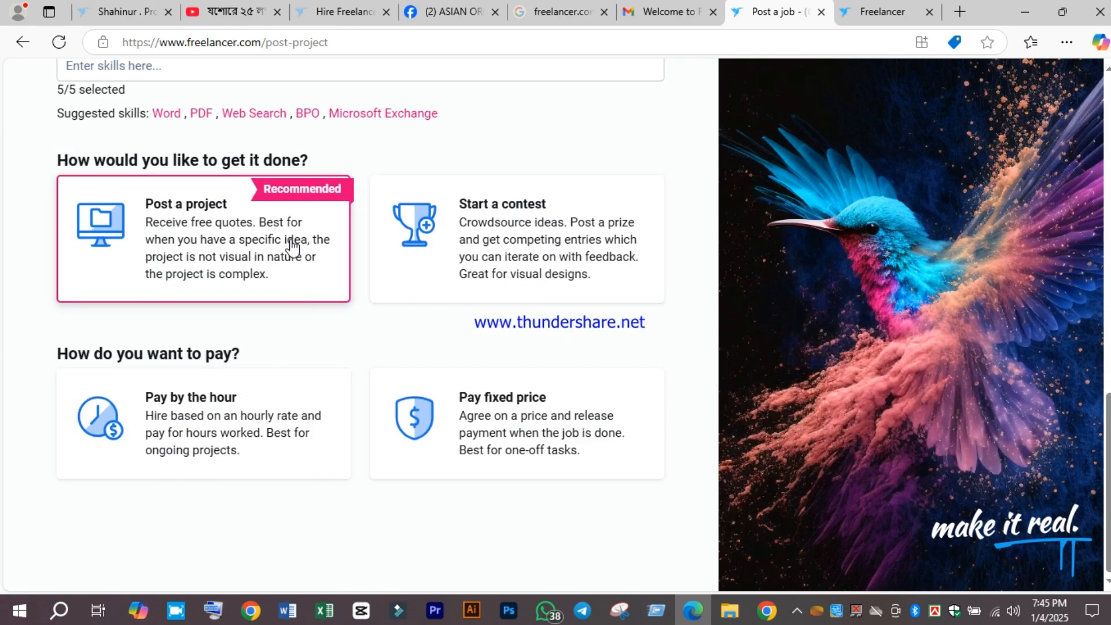
# Step: Choose to pay for the job by the hour
pyautogui.scroll(4, 293, 247)
pyautogui.scroll(-4, 338, 260)
pyautogui.scroll(12, 553, 302)
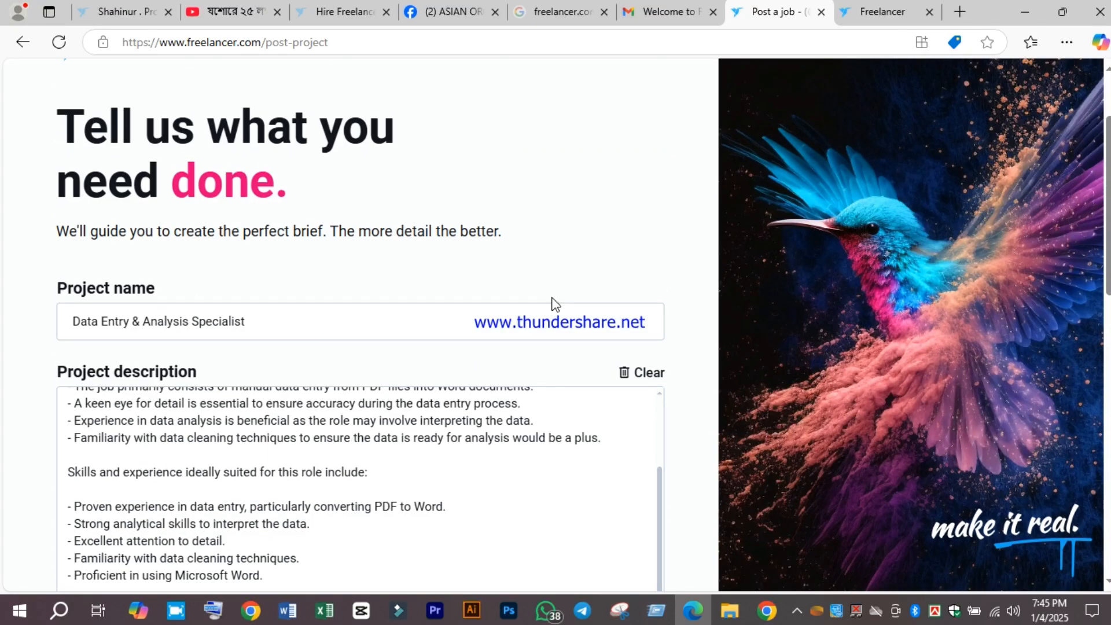
pyautogui.scroll(-10, 551, 303)
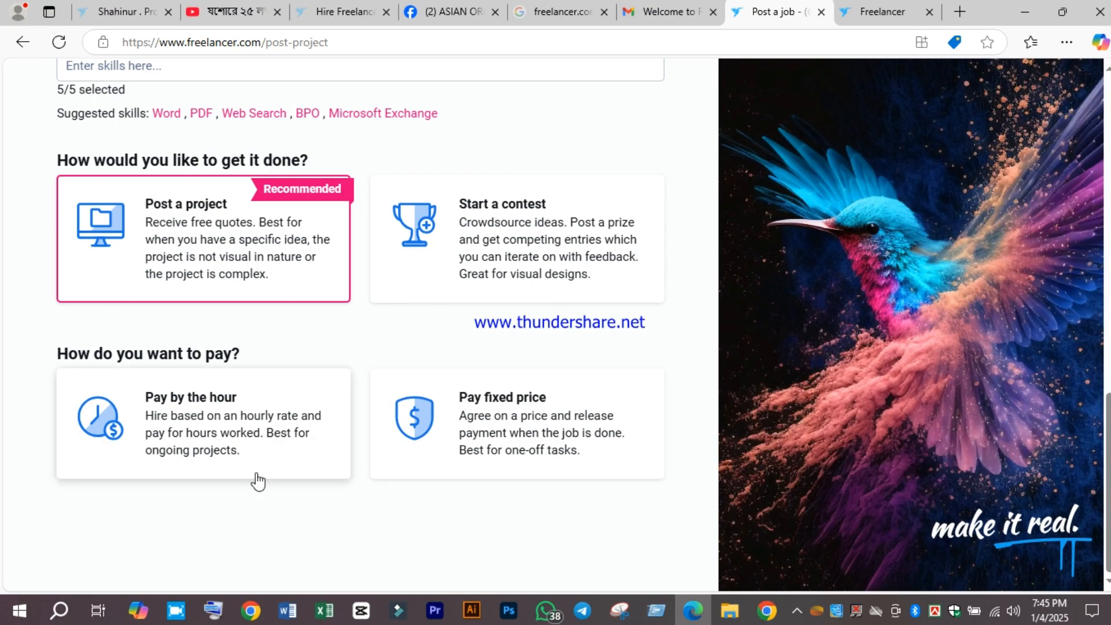
pyautogui.click(245, 441)
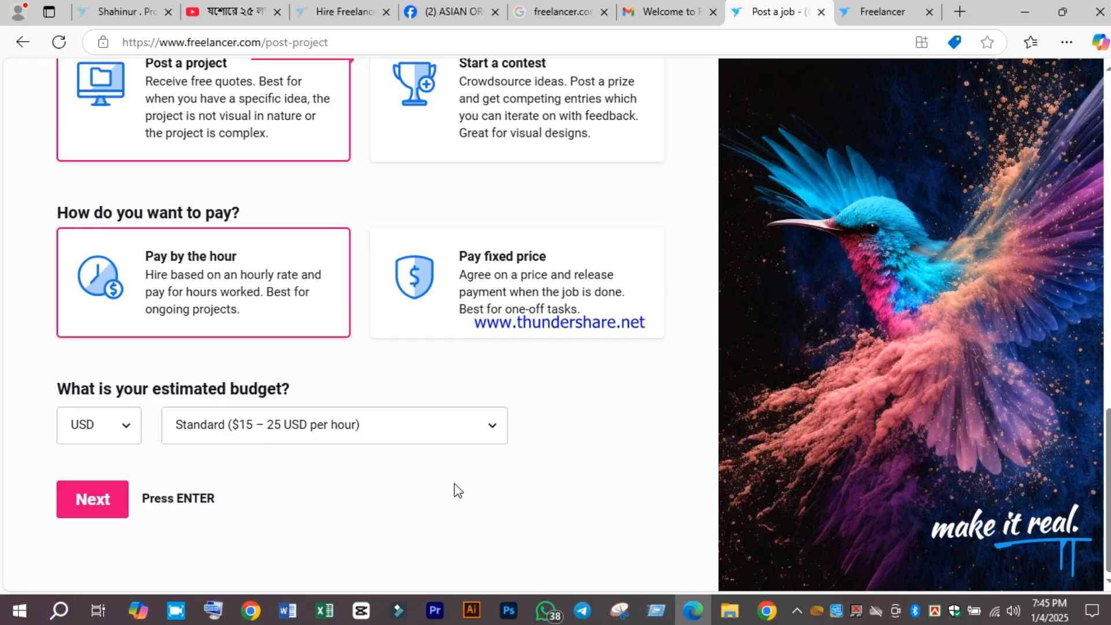
# Step: Show the screen recorder toolbar from the tray and move it aside
pyautogui.click(797, 610)
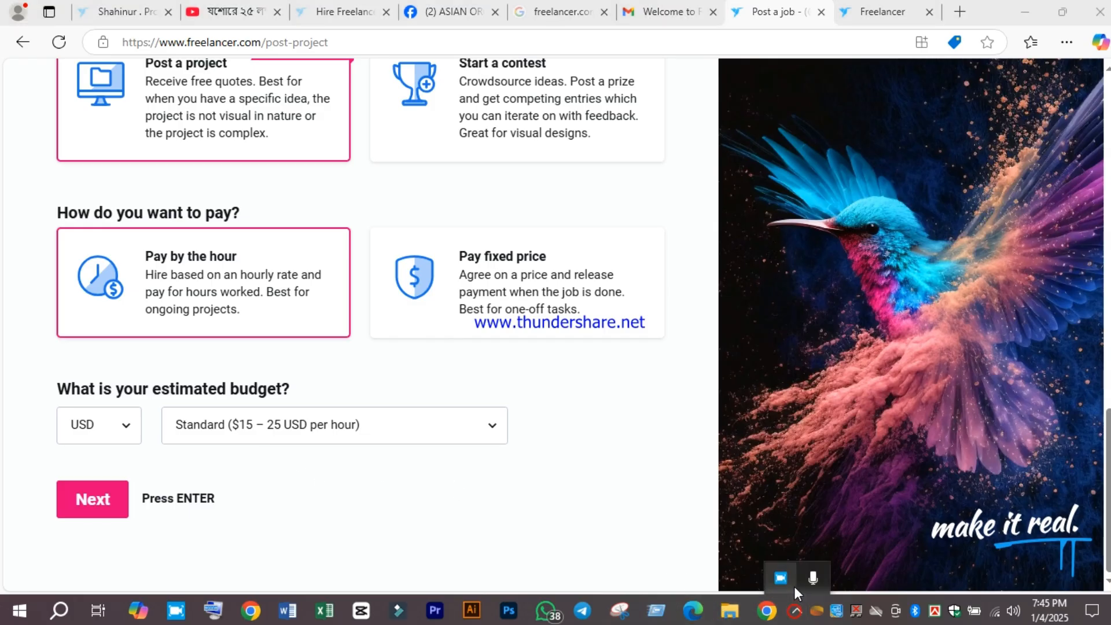
pyautogui.rightClick(784, 575)
pyautogui.click(851, 472)
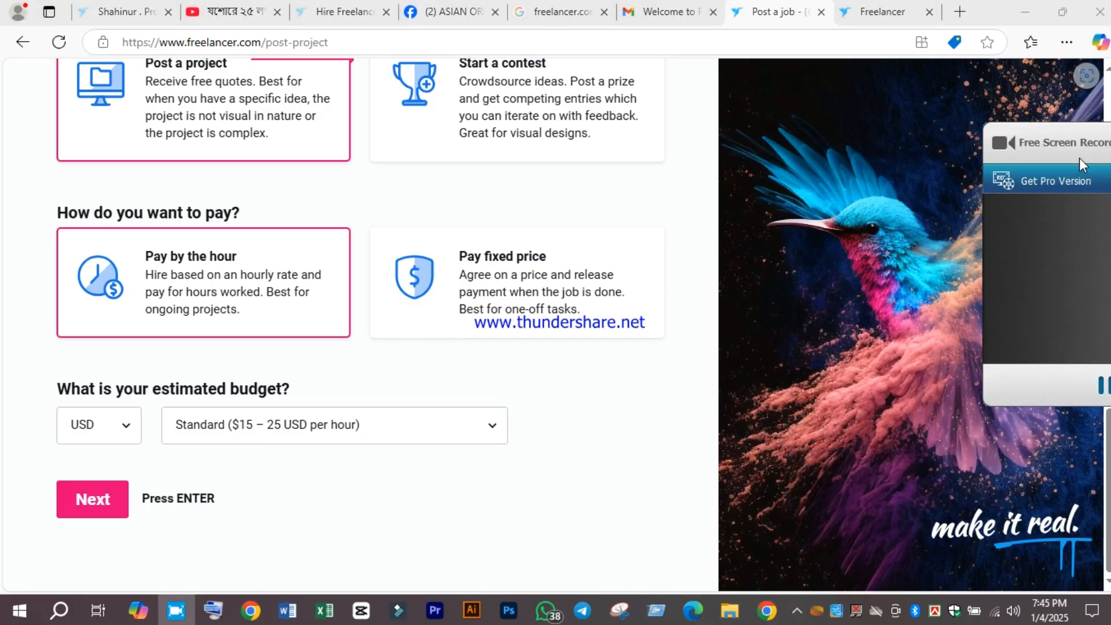
pyautogui.moveTo(1078, 158); pyautogui.dragTo(1038, 83)
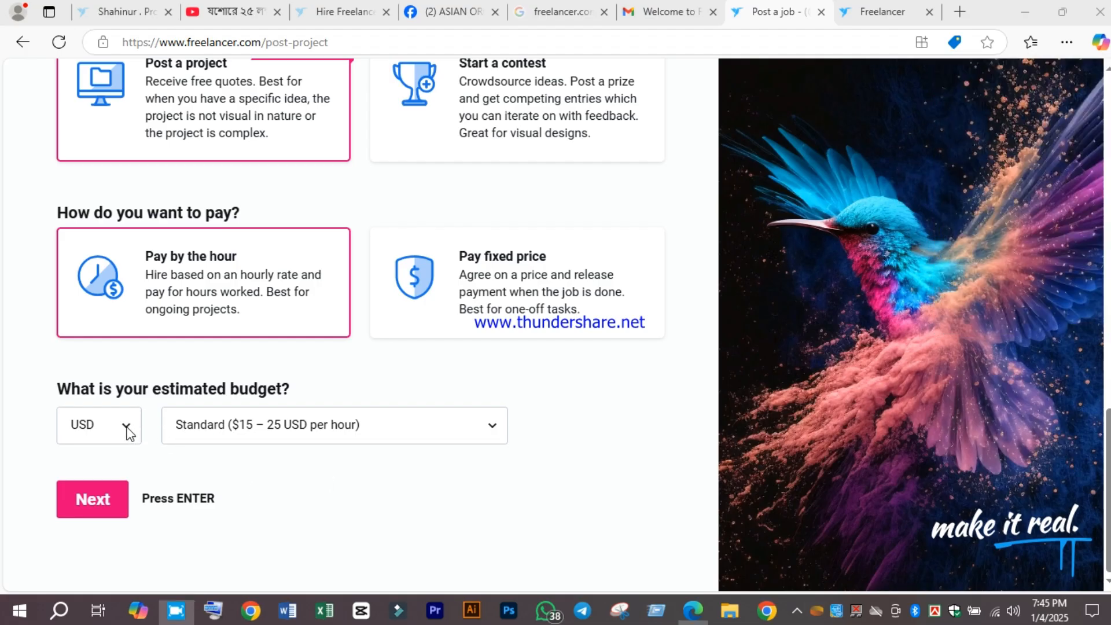
# Step: Pick the Moderate ($8 – 15 USD per hour) budget and continue
pyautogui.click(126, 426)
pyautogui.click(249, 426)
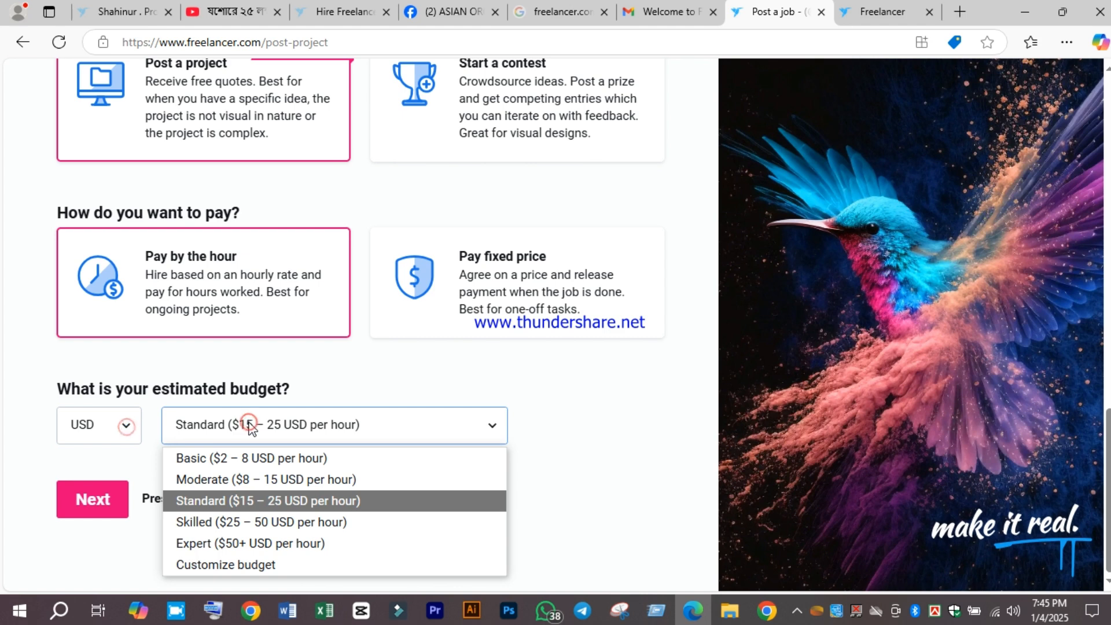
pyautogui.click(283, 479)
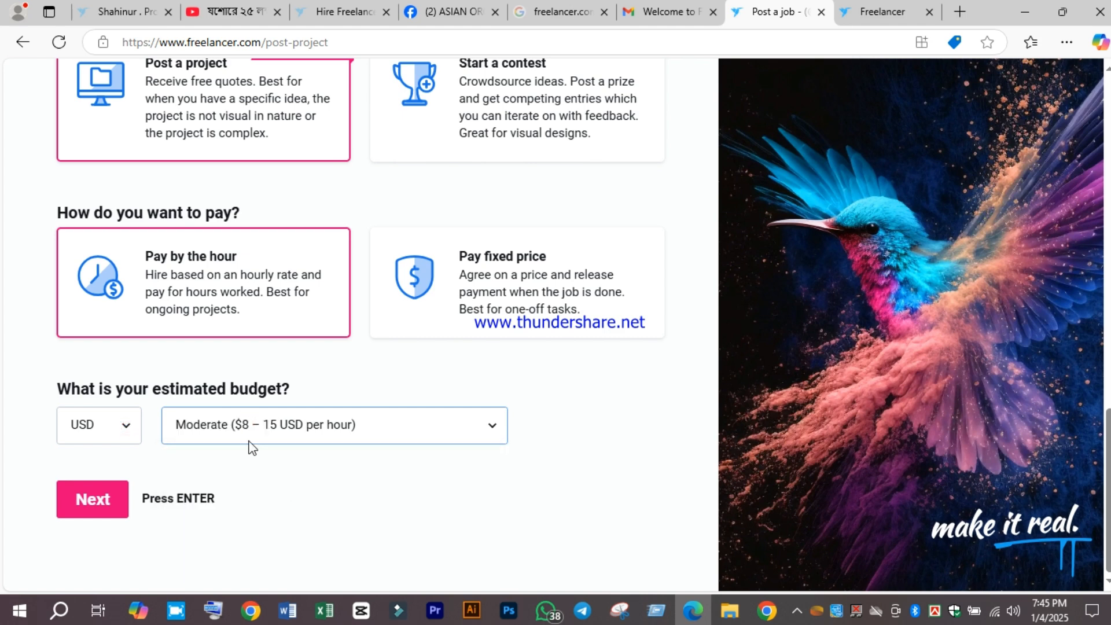
pyautogui.click(98, 500)
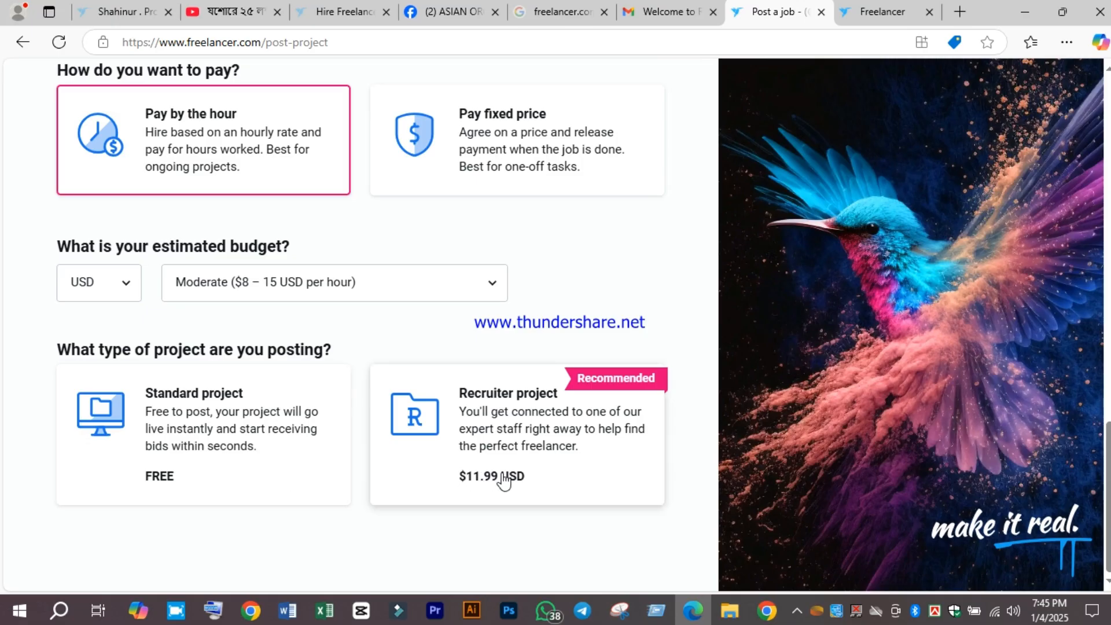
# Step: Choose a free Standard project and add the Recruiter and NDA upgrades
pyautogui.click(178, 446)
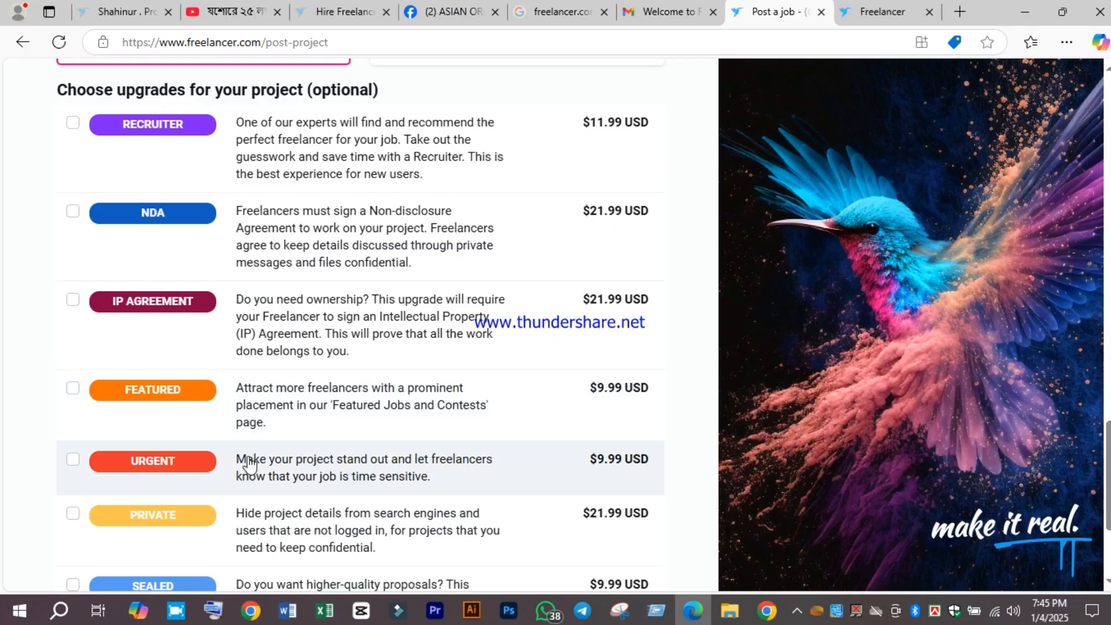
pyautogui.scroll(-3, 258, 427)
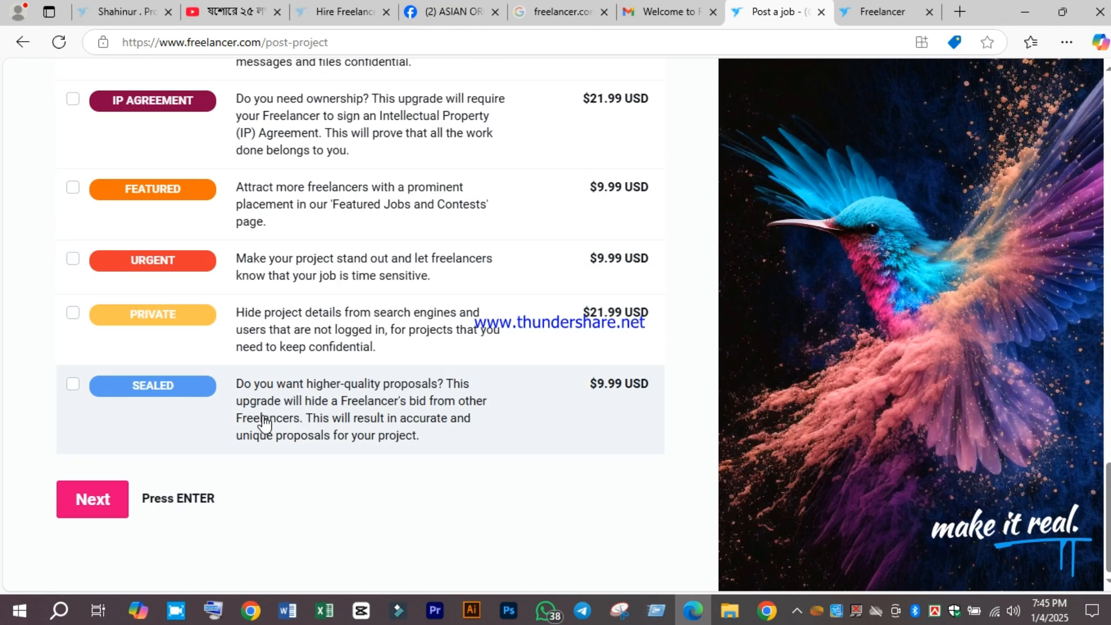
pyautogui.scroll(5, 277, 422)
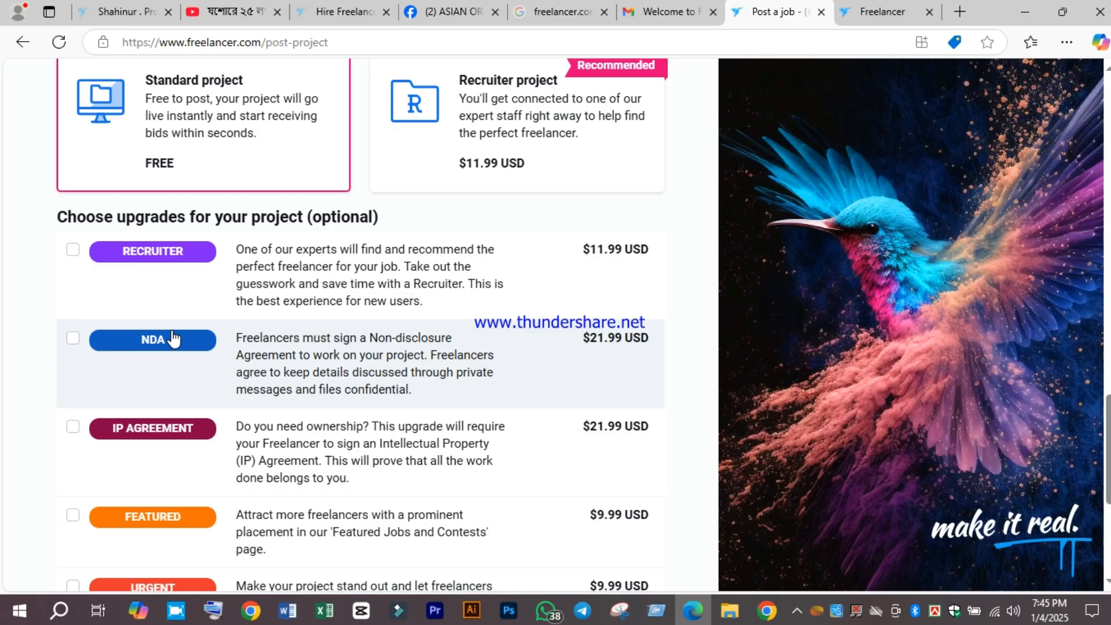
pyautogui.click(72, 249)
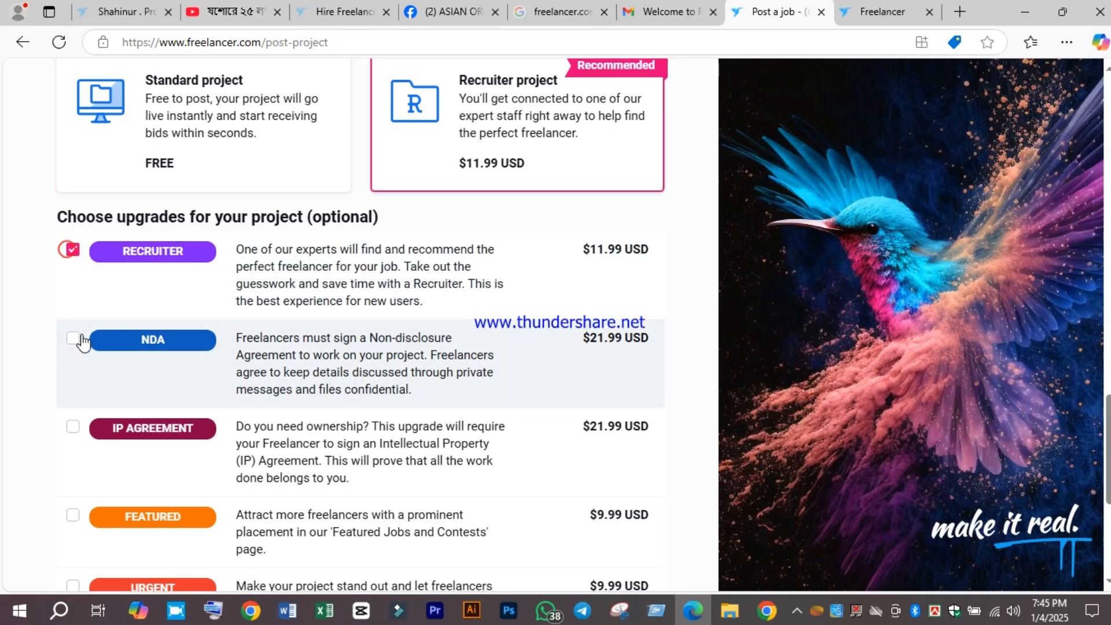
pyautogui.click(80, 339)
pyautogui.scroll(-3, 112, 350)
pyautogui.scroll(-3, 149, 354)
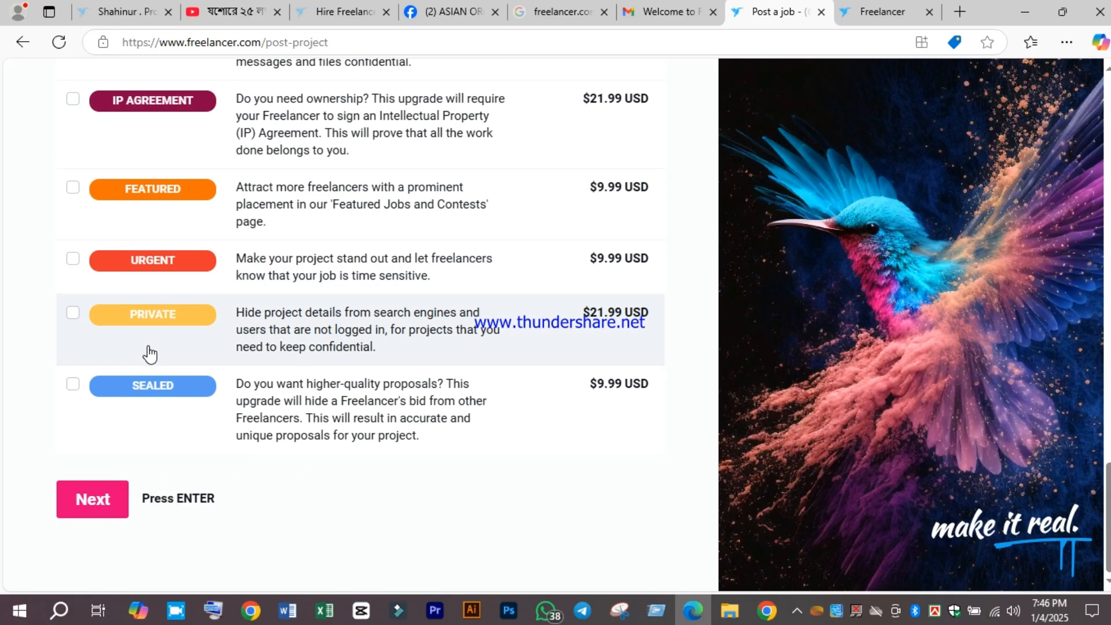
# Step: Review the project details and confirm posting the project
pyautogui.click(87, 497)
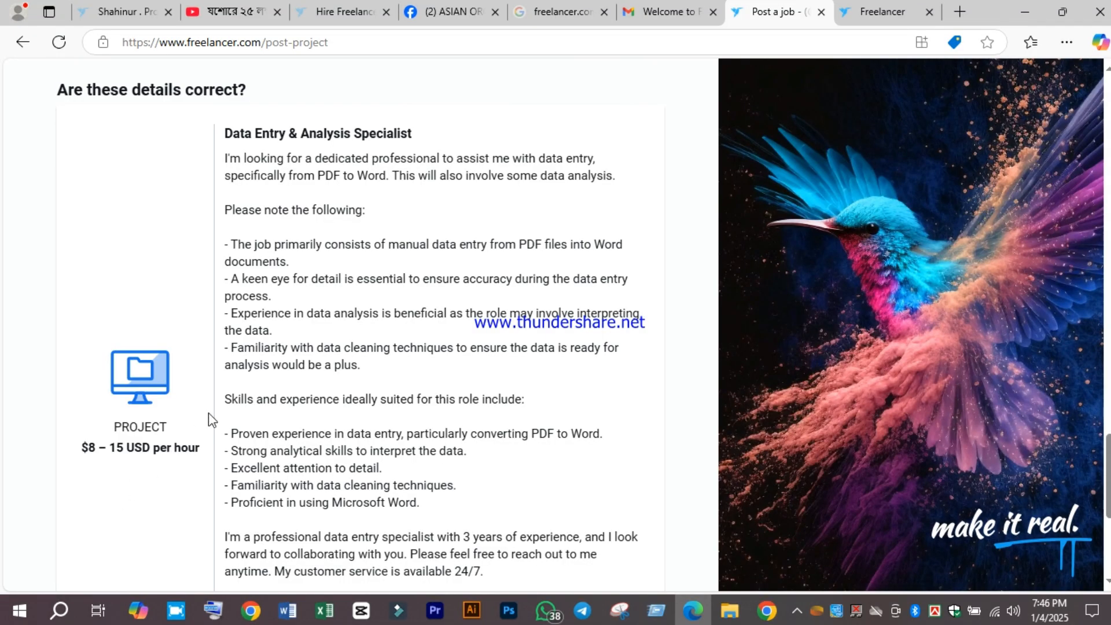
pyautogui.scroll(-5, 314, 382)
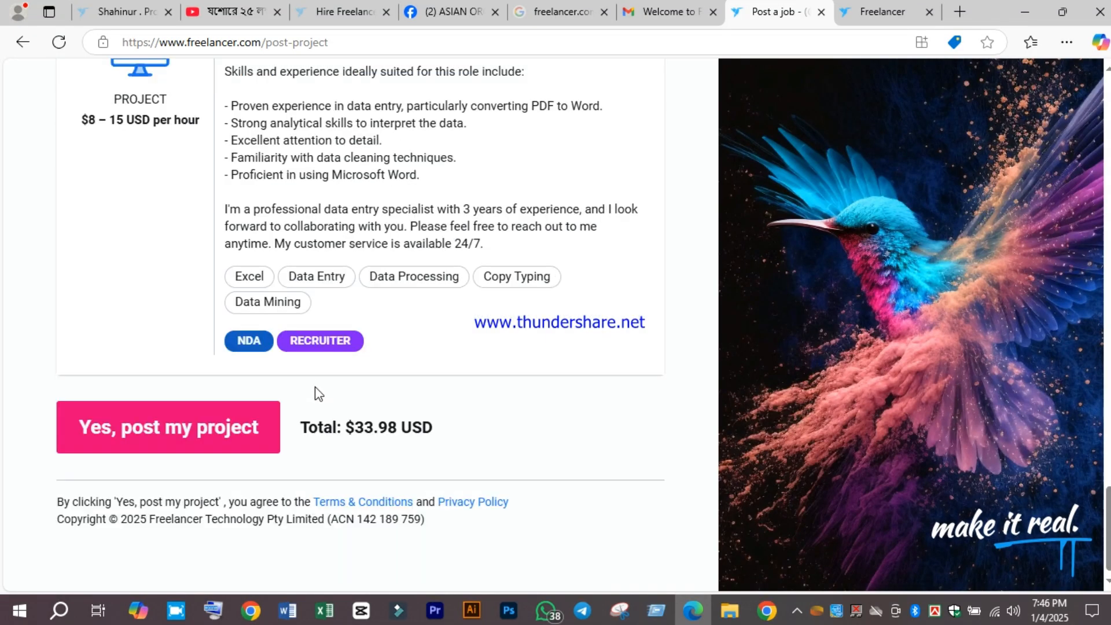
pyautogui.scroll(1, 317, 390)
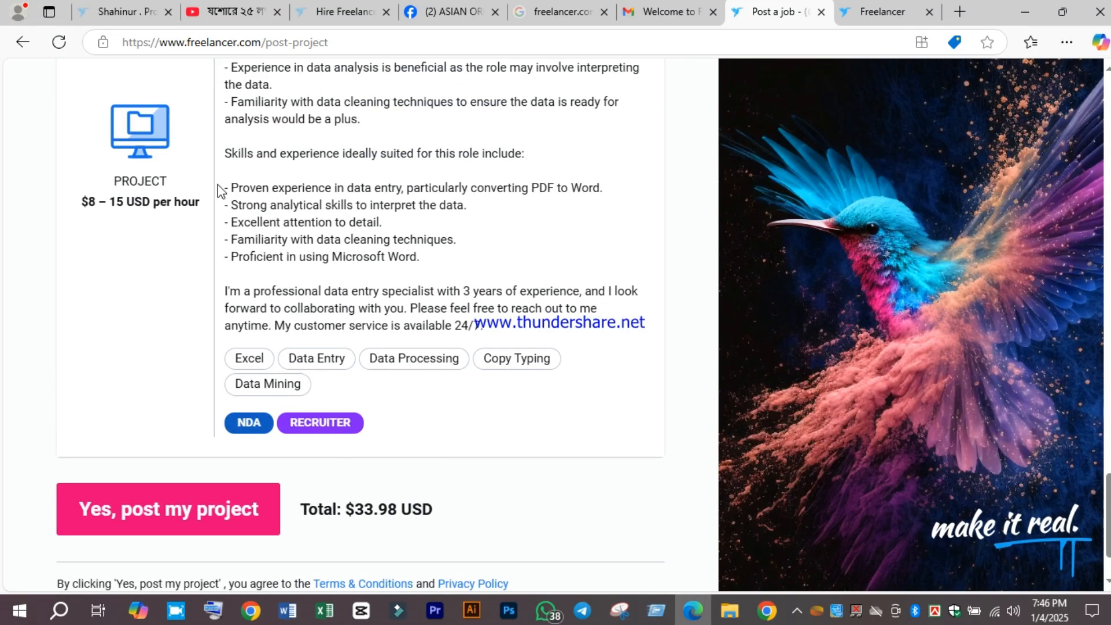
pyautogui.scroll(-2, 395, 397)
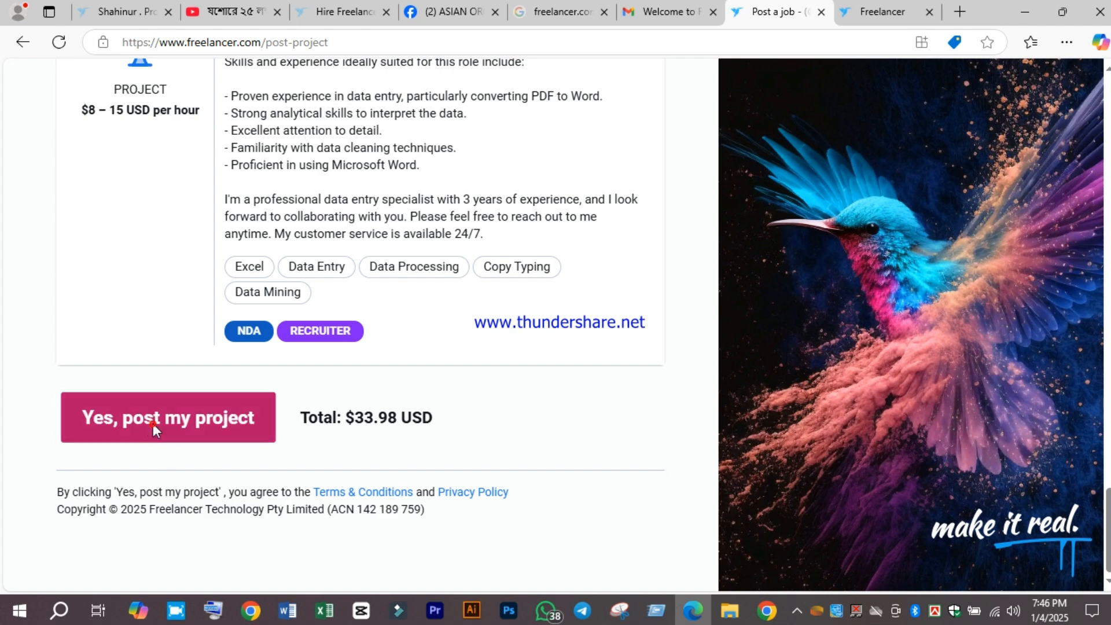
pyautogui.click(152, 422)
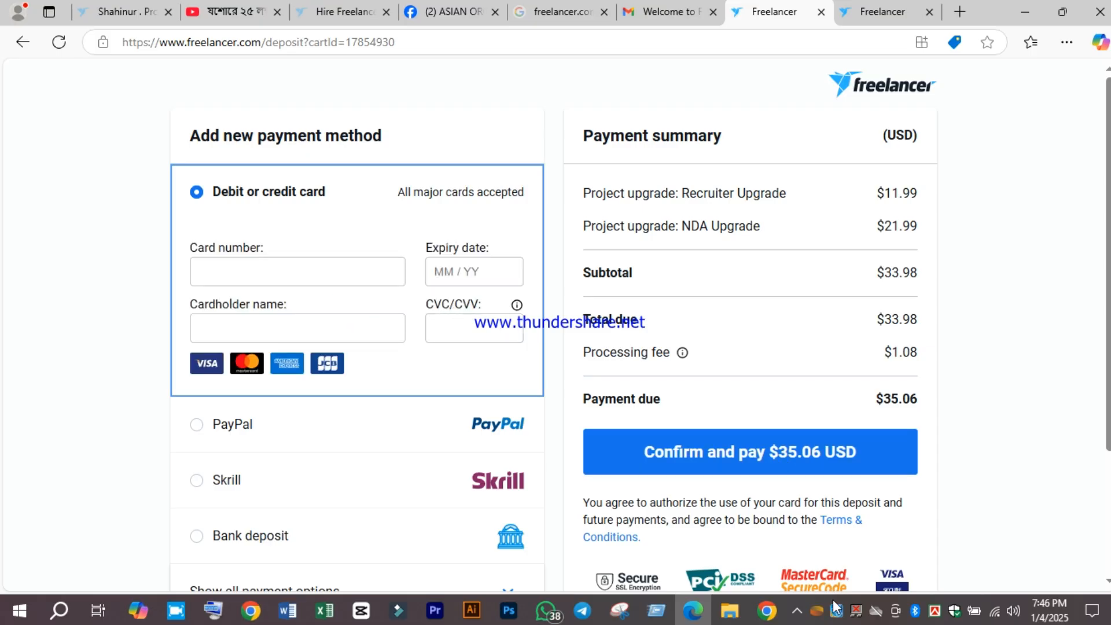
# Step: Pause the screen recording from the tray and move the recorder window aside
pyautogui.click(797, 610)
pyautogui.rightClick(779, 578)
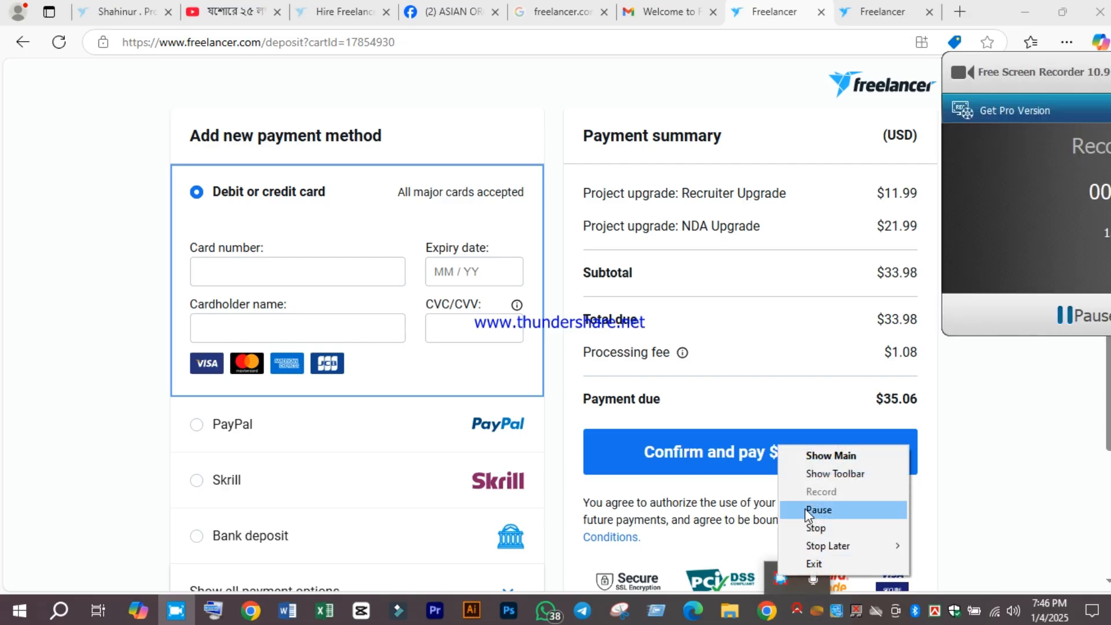
pyautogui.click(981, 264)
pyautogui.moveTo(987, 82); pyautogui.dragTo(832, 67)
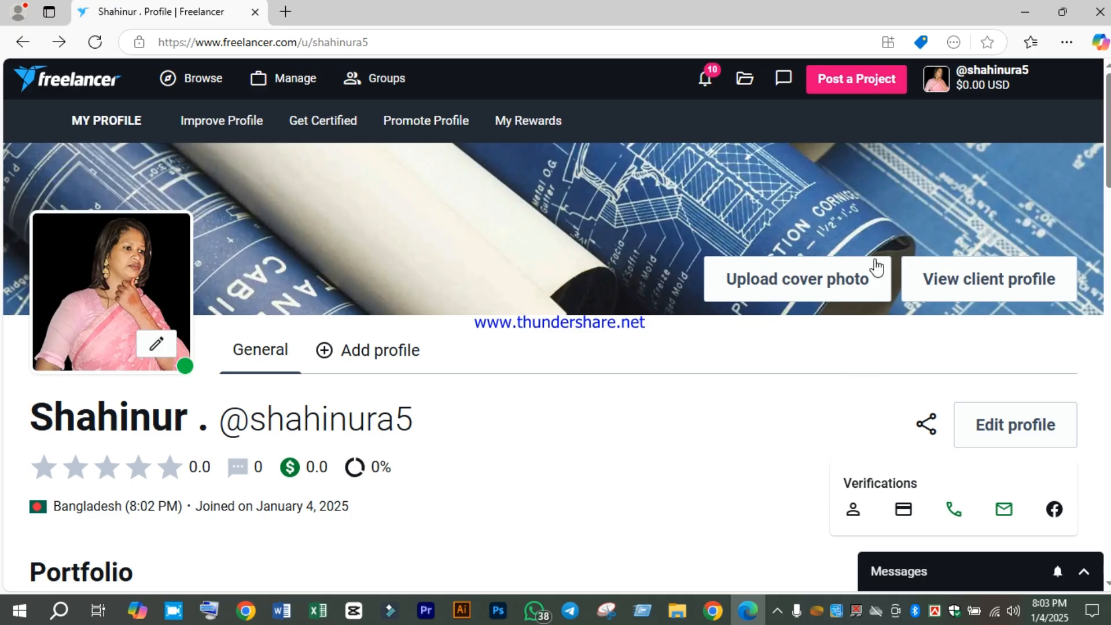
# Step: Duplicate the profile tab, take one back to the Dashboard, and return to the profile tab
pyautogui.rightClick(164, 19)
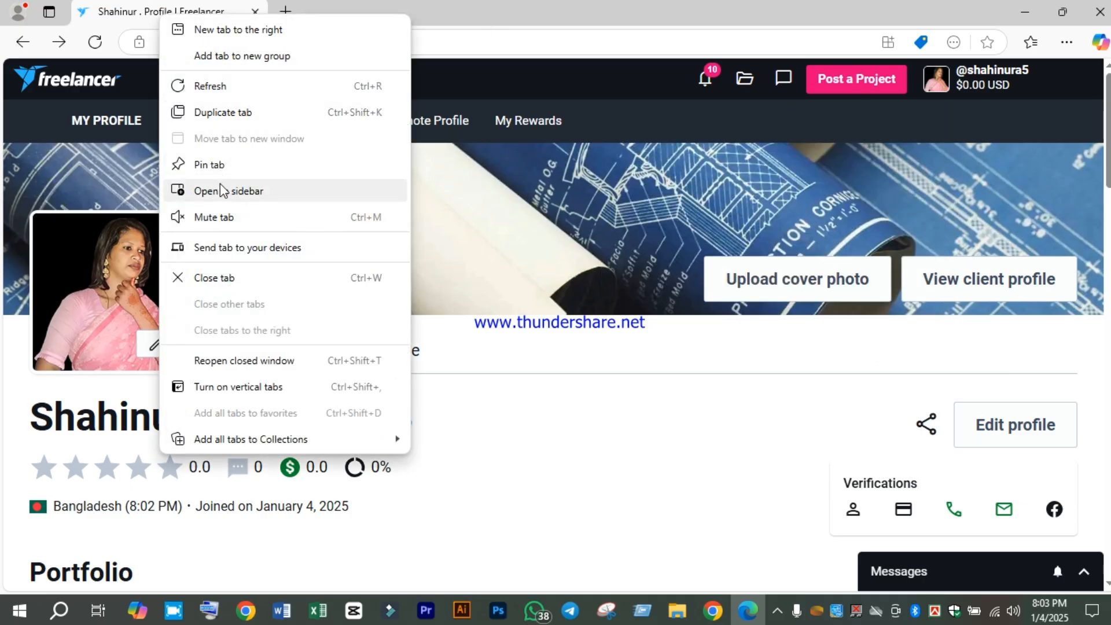
pyautogui.click(214, 115)
pyautogui.click(23, 42)
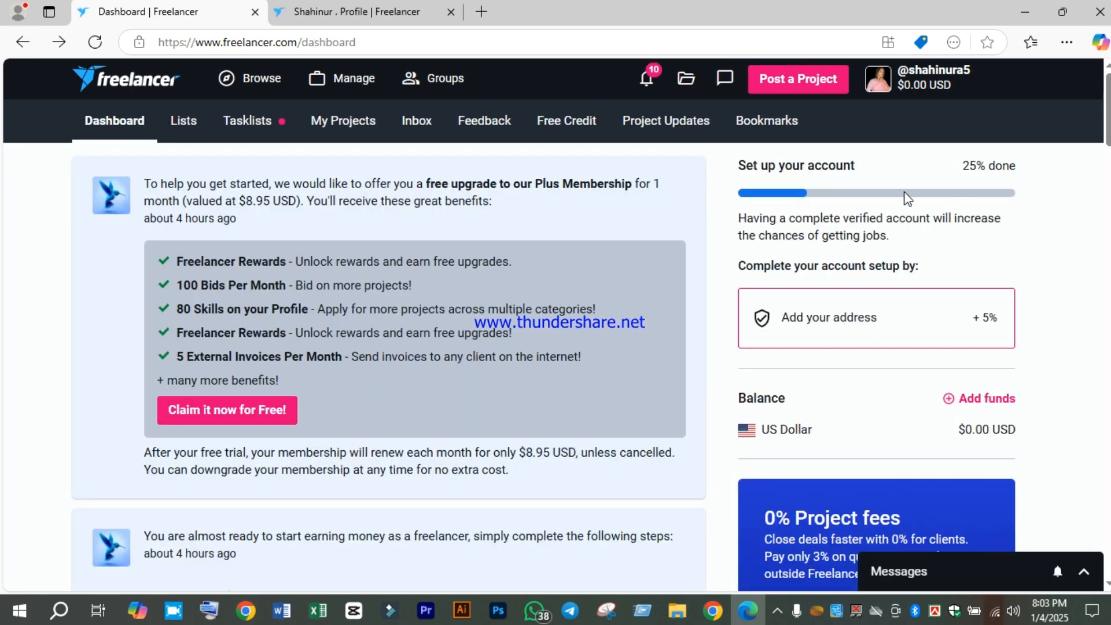
pyautogui.click(905, 86)
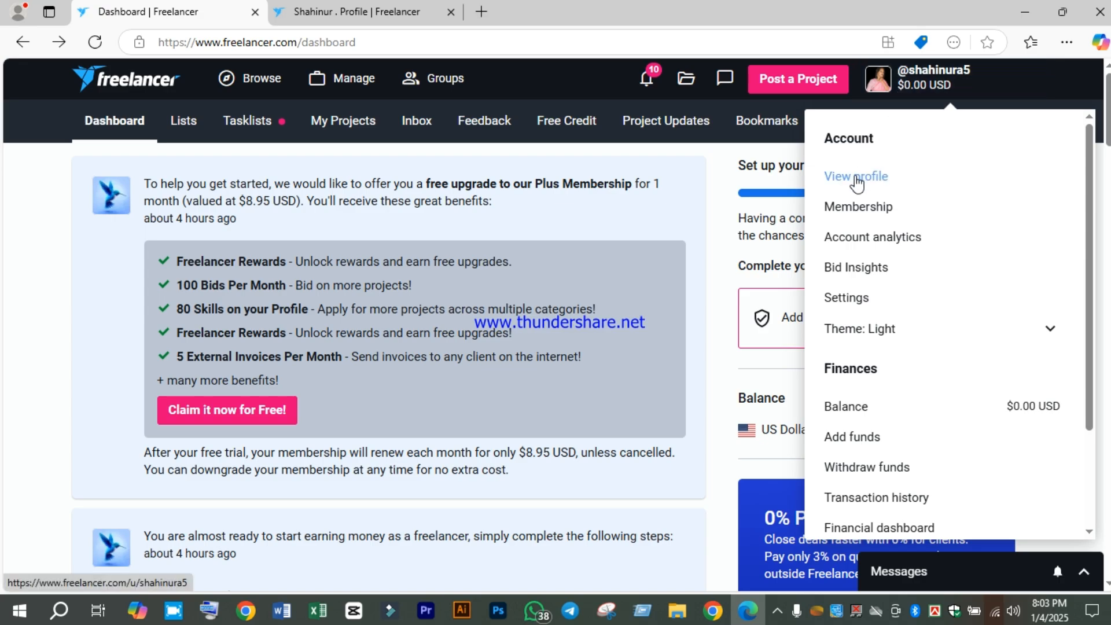
pyautogui.click(329, 8)
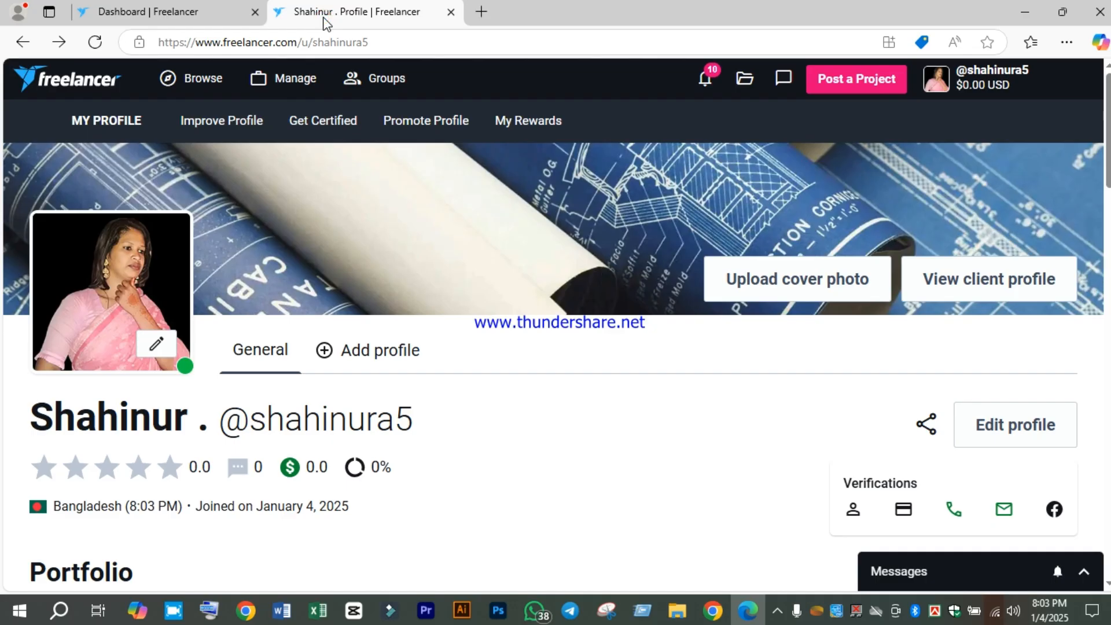
# Step: In Edit profile, set the hourly rate to 5 USD and the headline to 'Data Entry Specialist'
pyautogui.click(1007, 438)
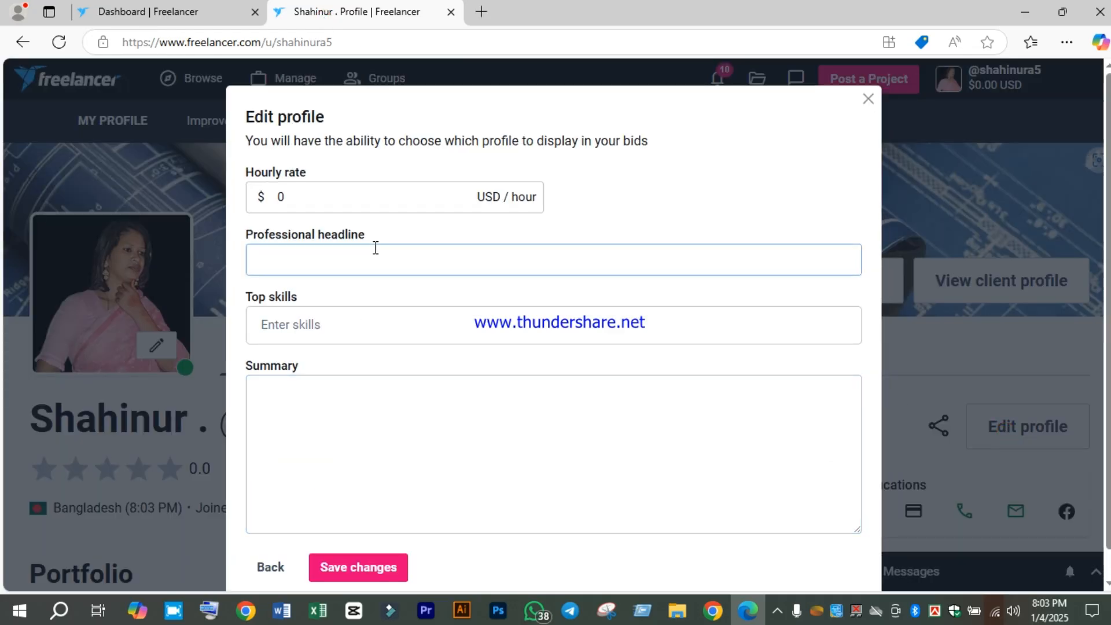
pyautogui.click(305, 203)
pyautogui.write('5')
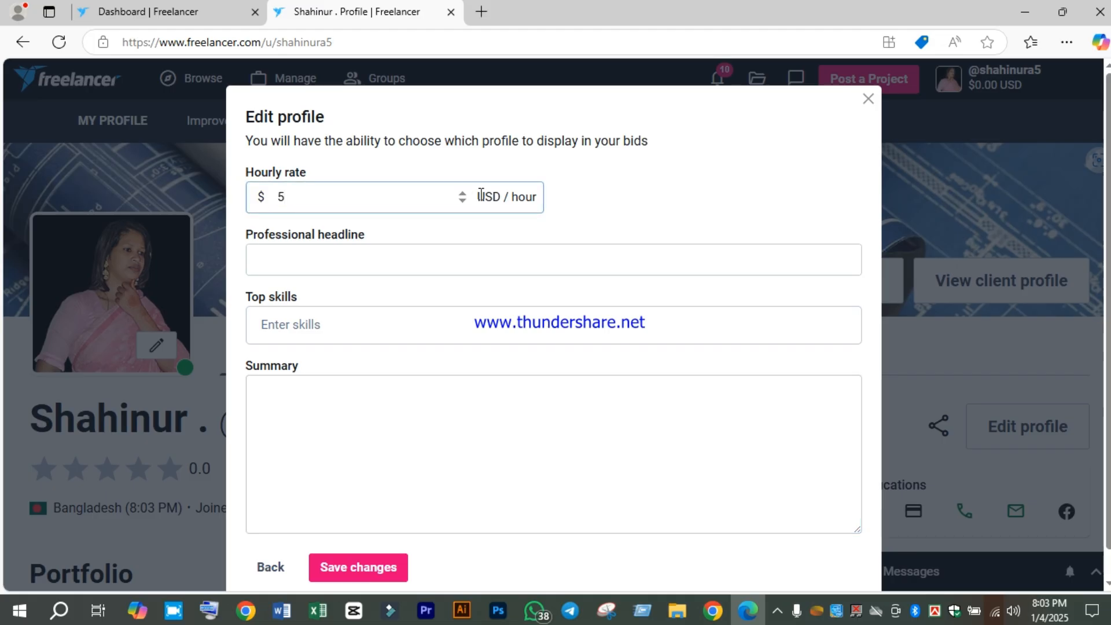
pyautogui.click(356, 264)
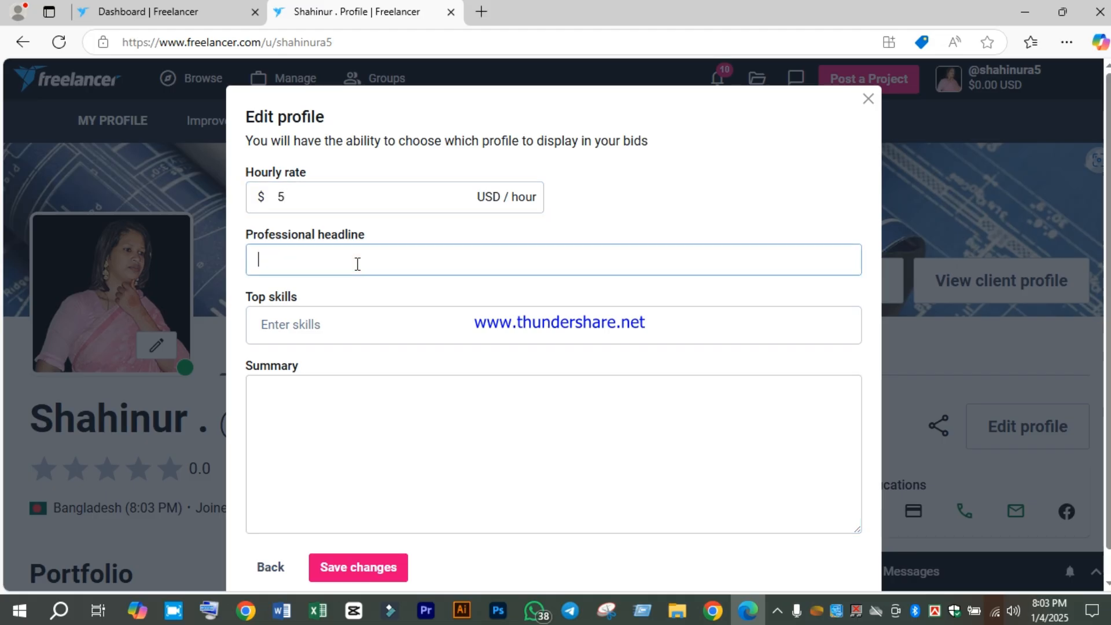
pyautogui.write('Data')
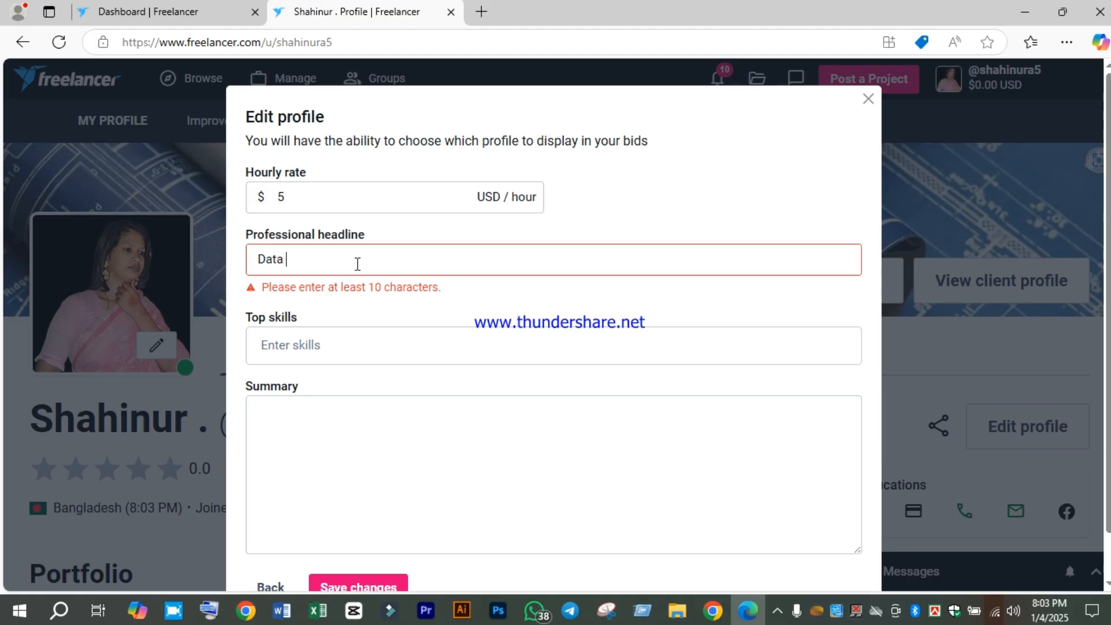
pyautogui.write(' Entry Spec')
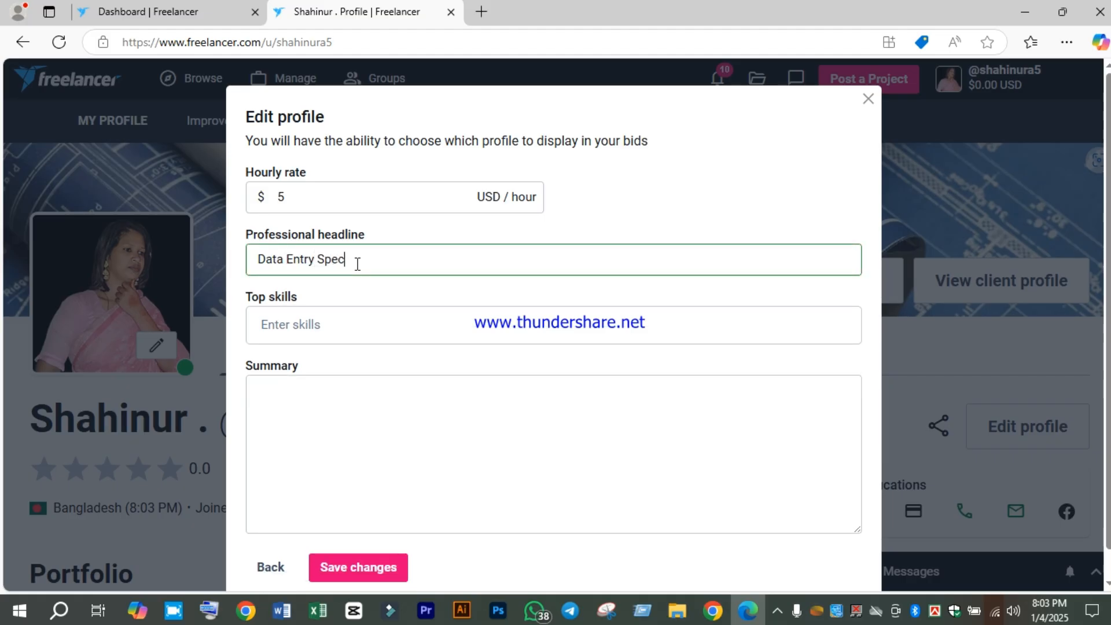
pyautogui.write('ialist')
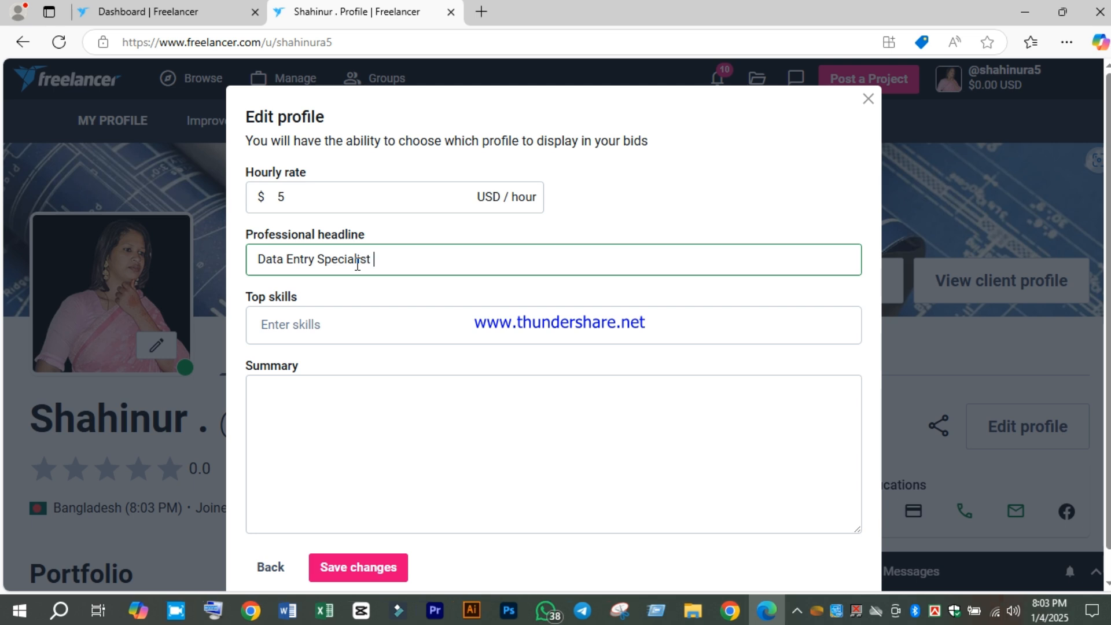
pyautogui.click(348, 328)
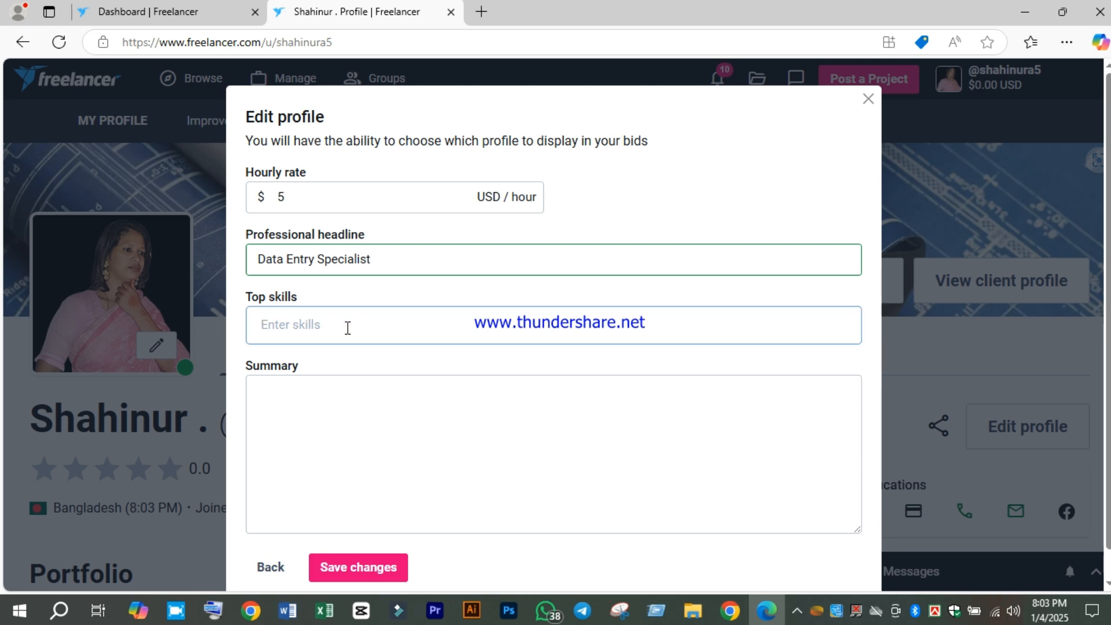
# Step: Add the skills Data Entry, Data Mining, Copy Typing and PDF
pyautogui.write('Data')
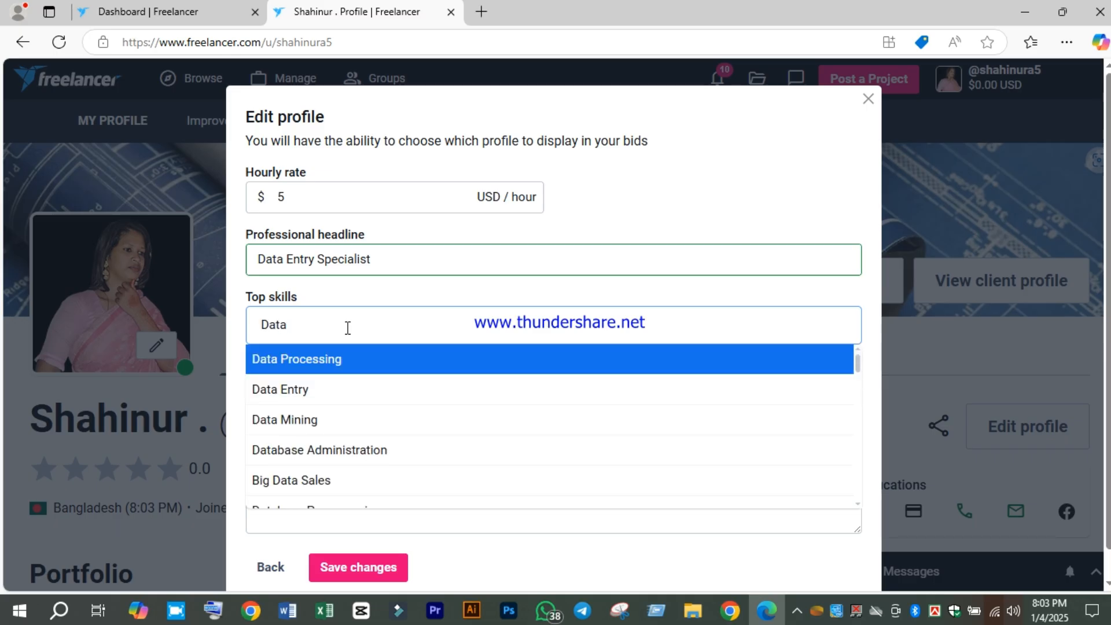
pyautogui.click(322, 394)
pyautogui.write('Data')
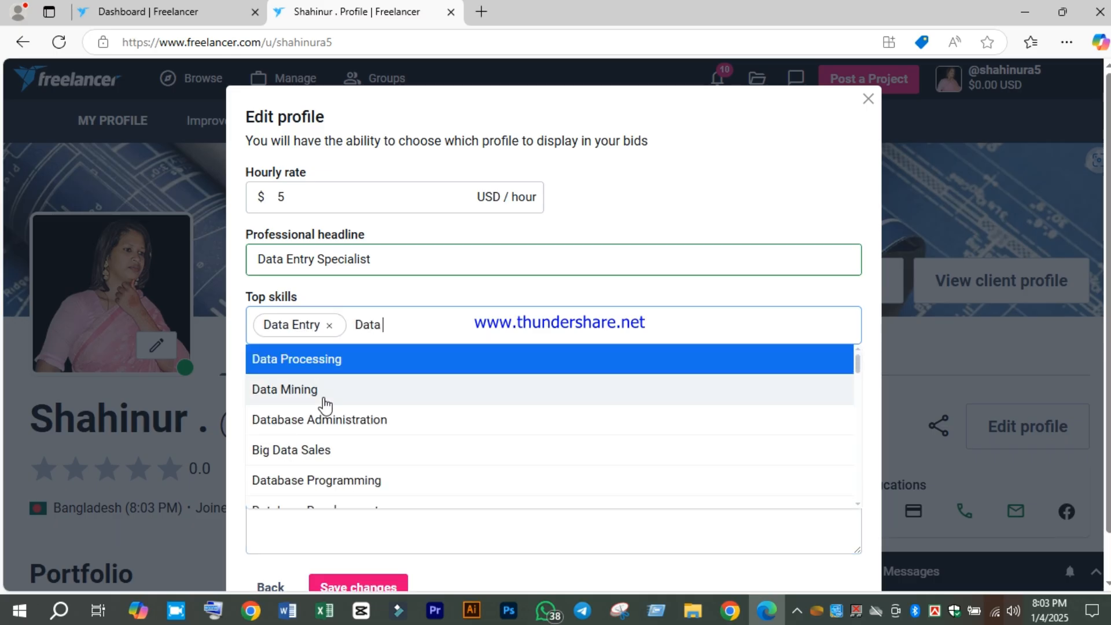
pyautogui.write(' Min')
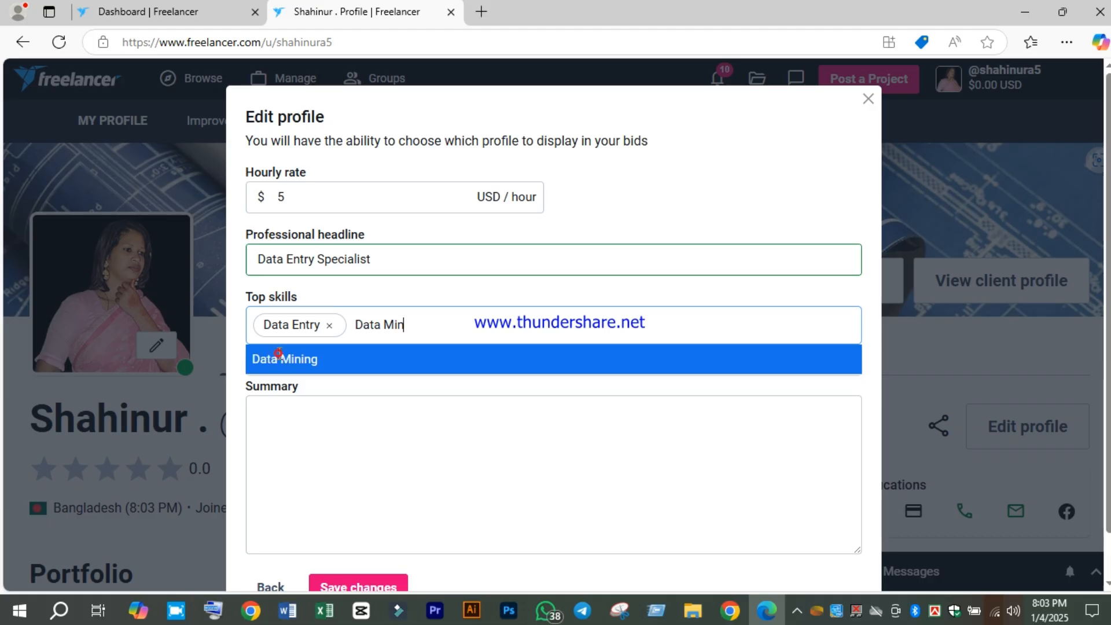
pyautogui.click(279, 359)
pyautogui.write('Copy Typing')
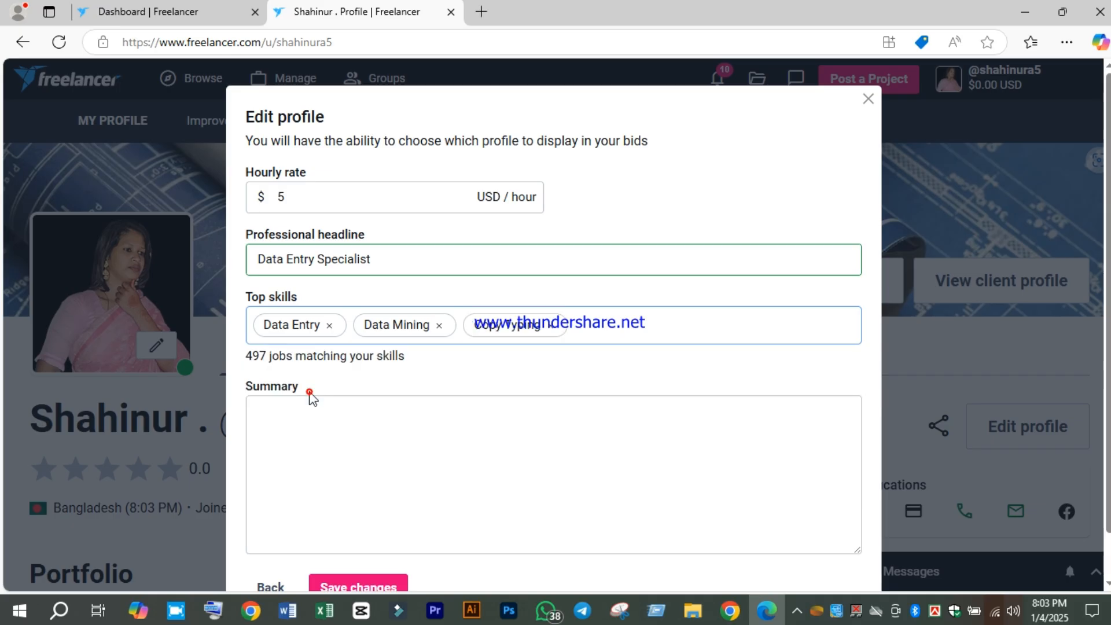
pyautogui.click(309, 399)
pyautogui.write('pdf')
pyautogui.click(305, 353)
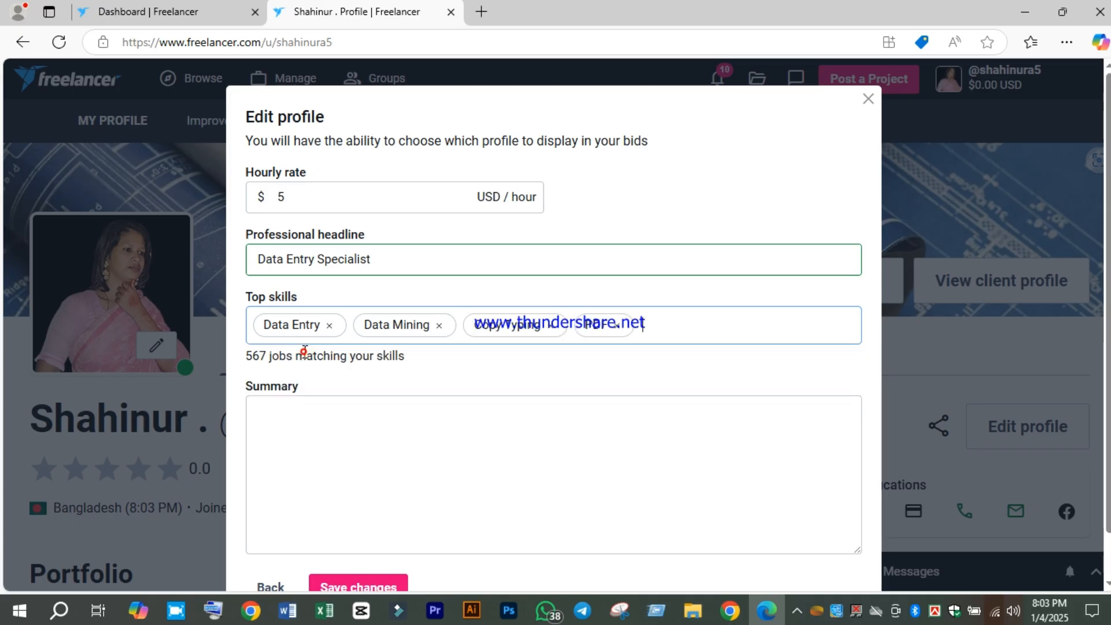
# Step: Add the skills Web Scraping, Virtual Assistant and Data Cleansing
pyautogui.write('Web')
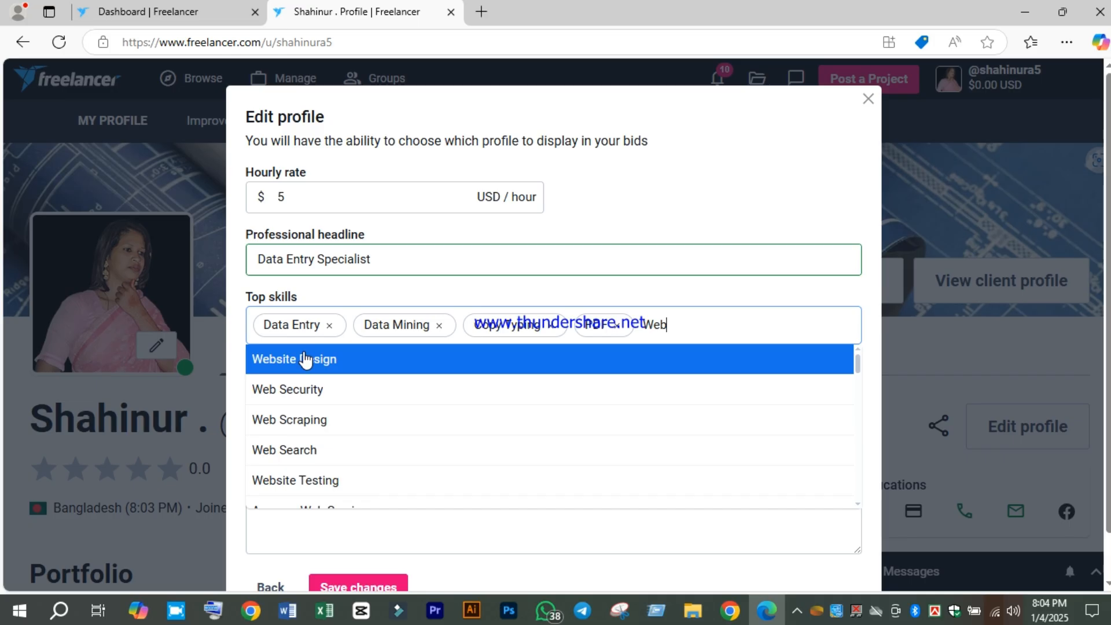
pyautogui.click(334, 420)
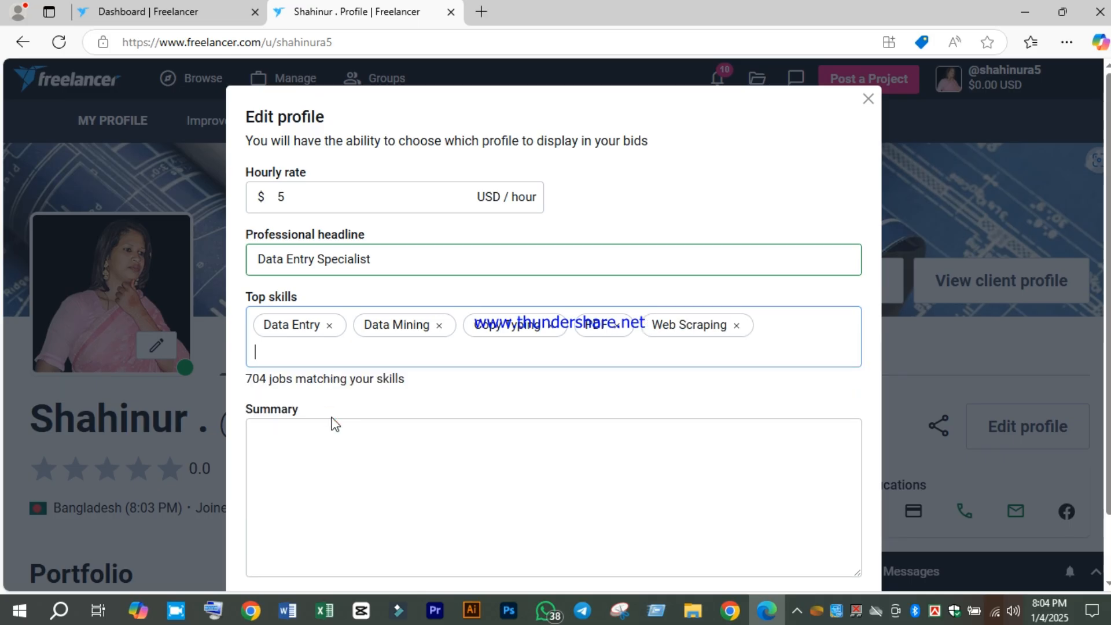
pyautogui.write('Vi')
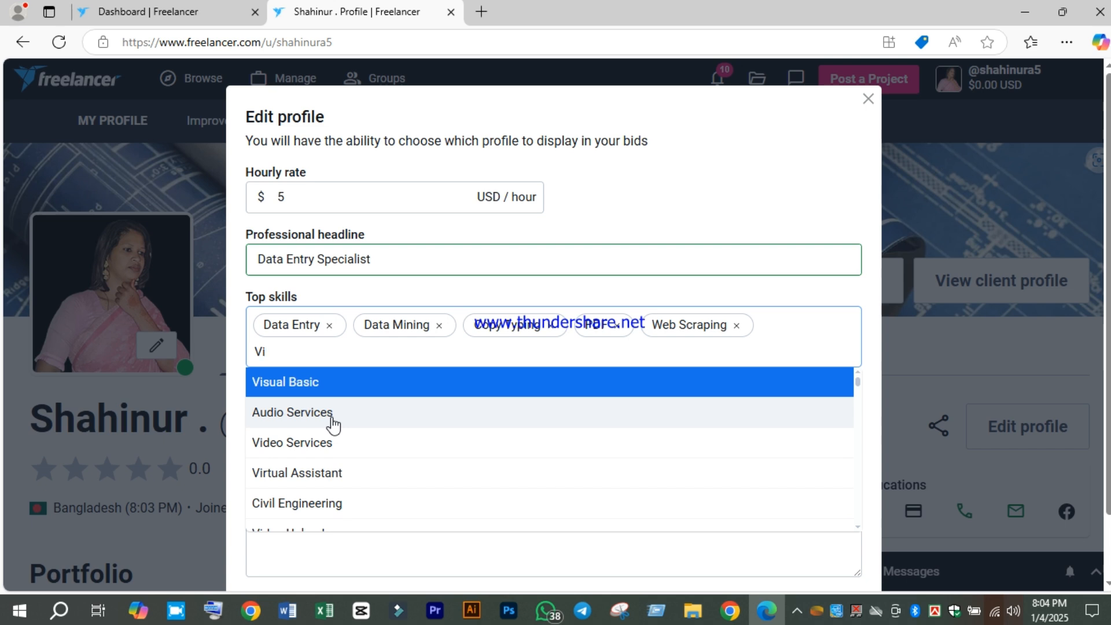
pyautogui.write('rtu')
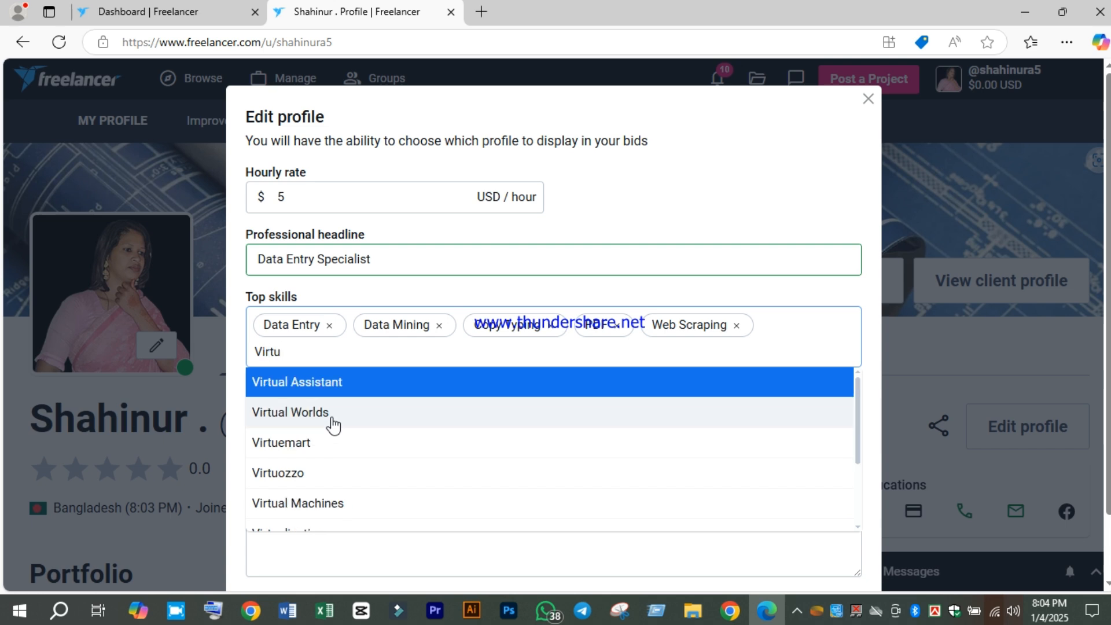
pyautogui.click(339, 391)
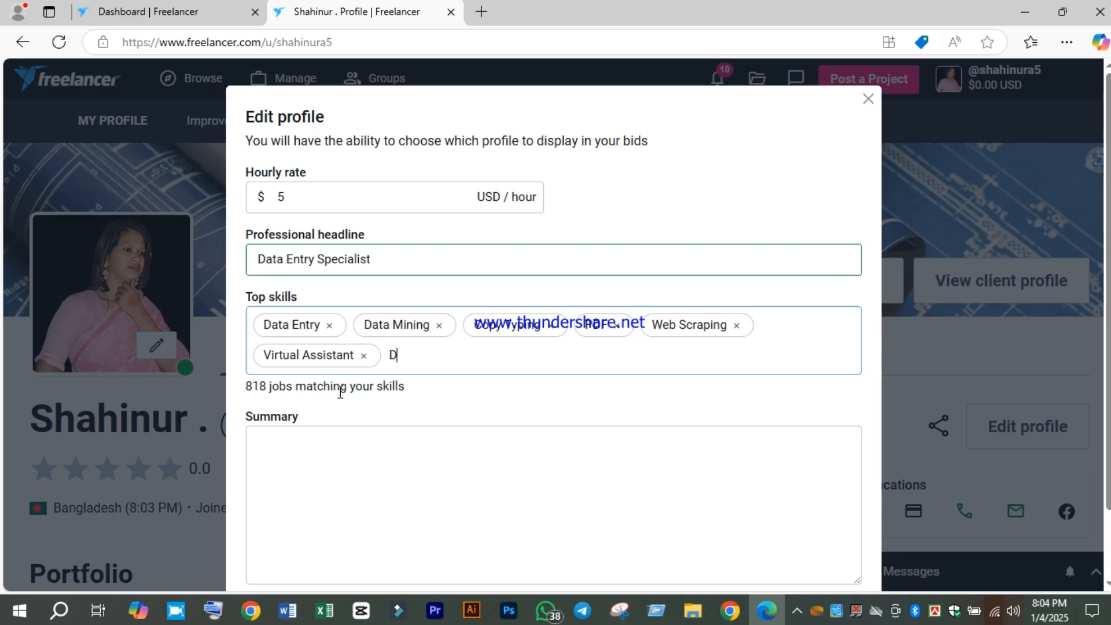
pyautogui.write('Data')
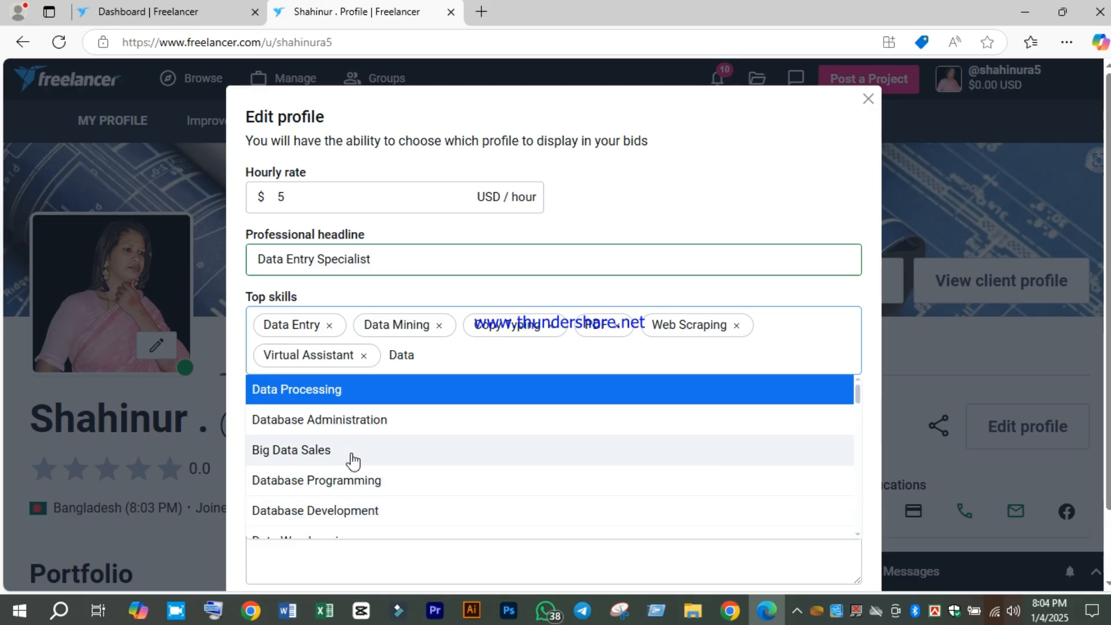
pyautogui.scroll(-2, 349, 457)
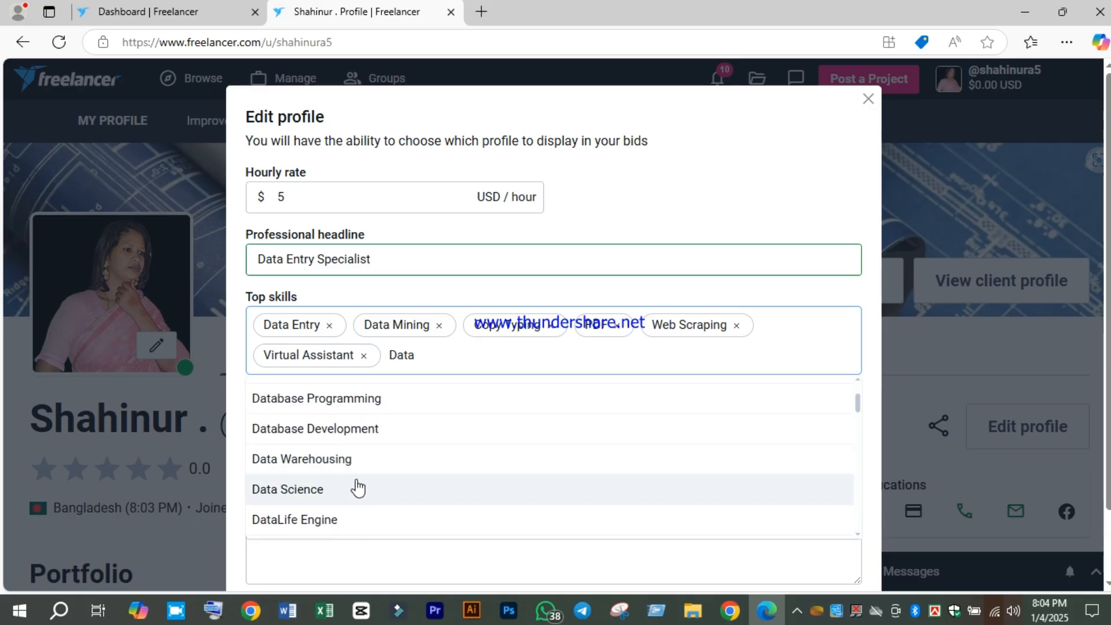
pyautogui.scroll(-2, 345, 474)
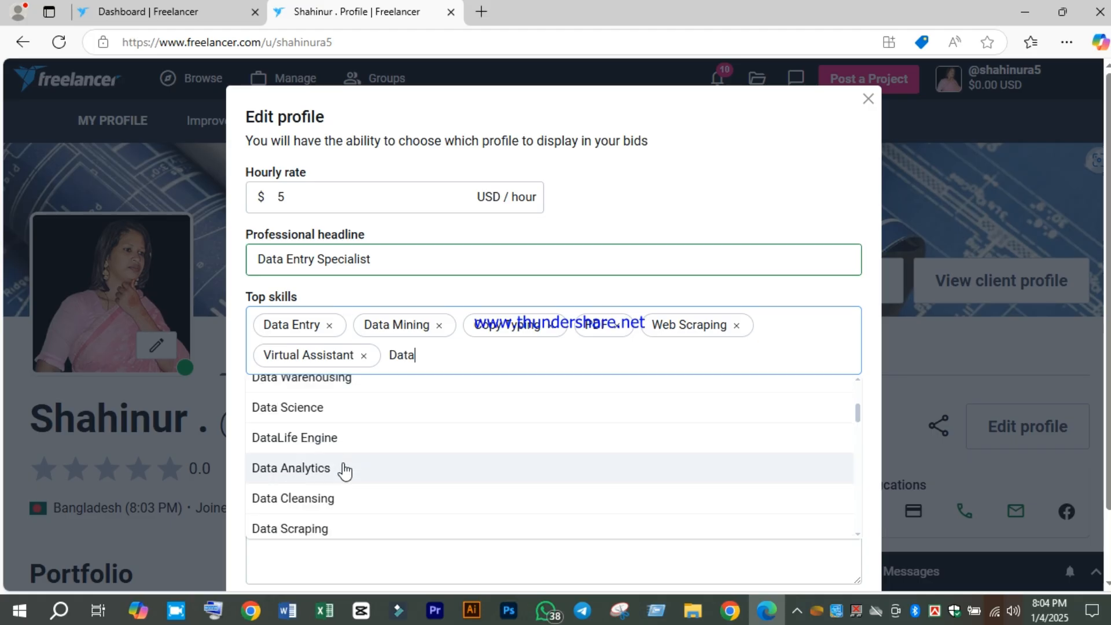
pyautogui.click(363, 509)
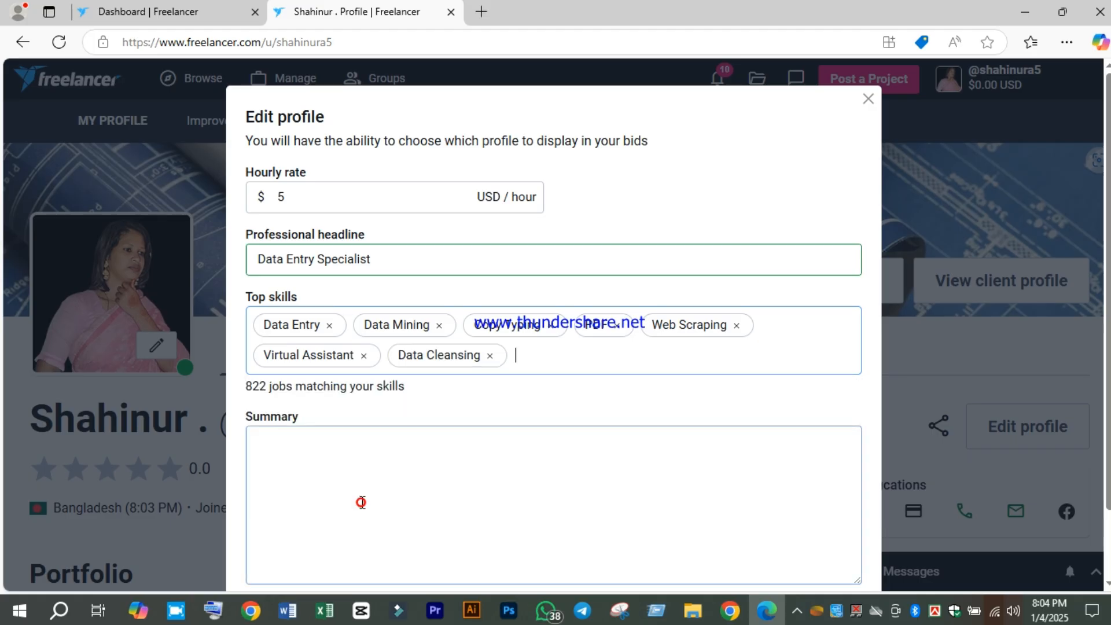
# Step: Add the skills Data Scraping and Social Media Copy
pyautogui.write('Data')
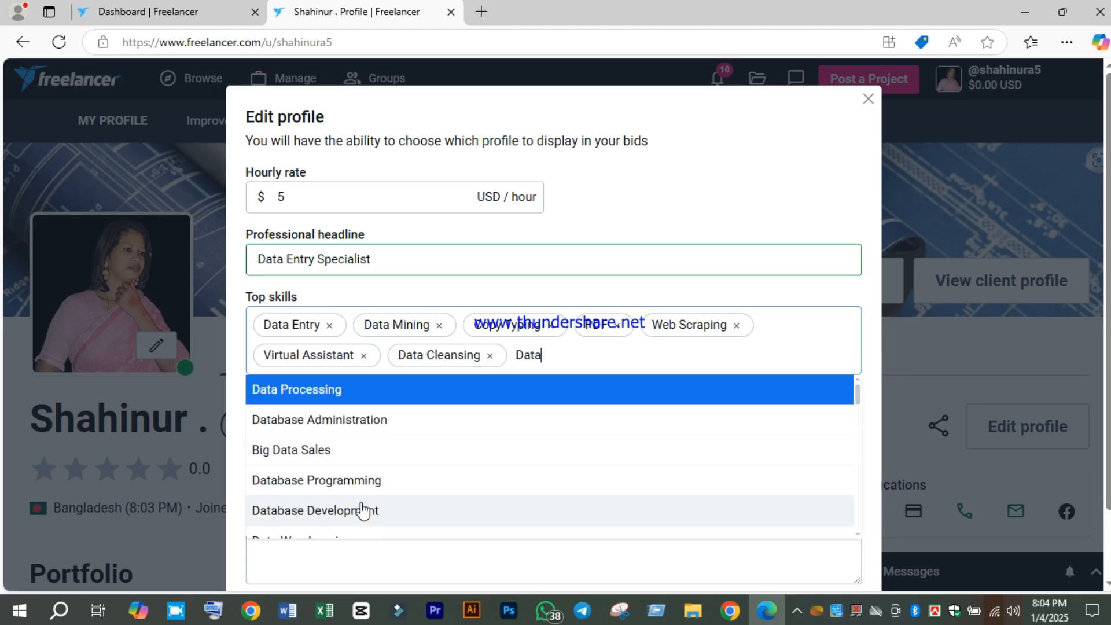
pyautogui.scroll(-3, 361, 510)
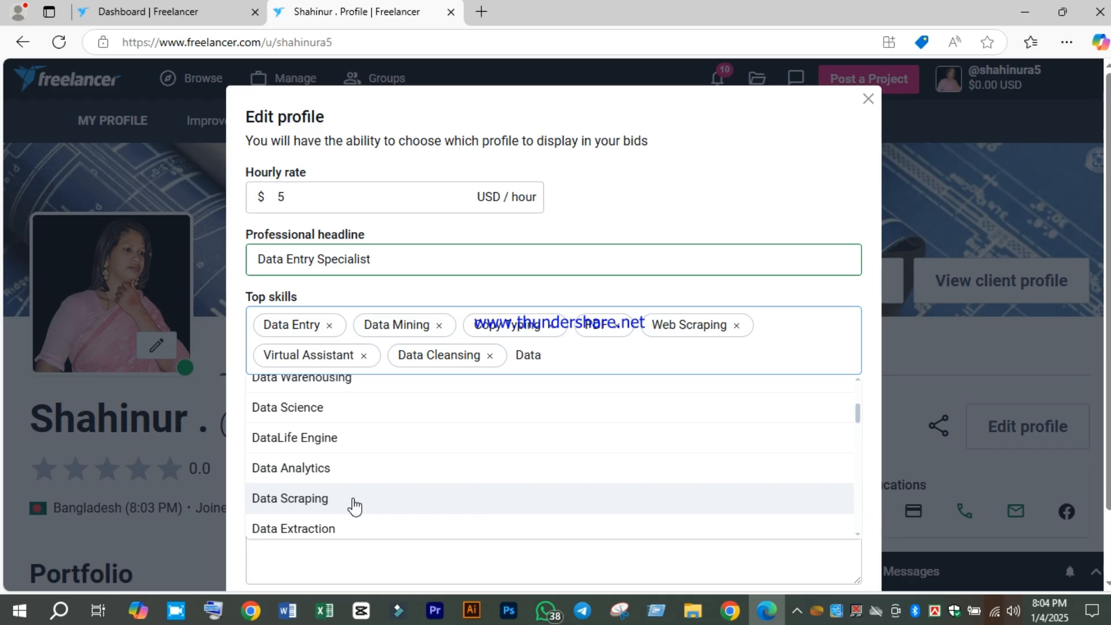
pyautogui.click(336, 506)
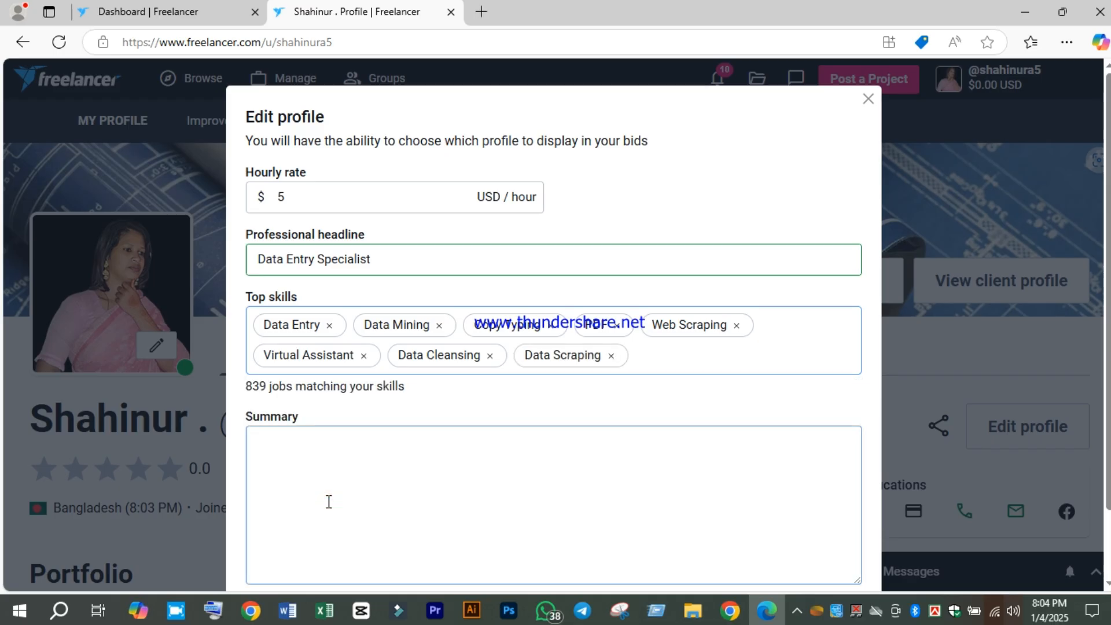
pyautogui.write('W')
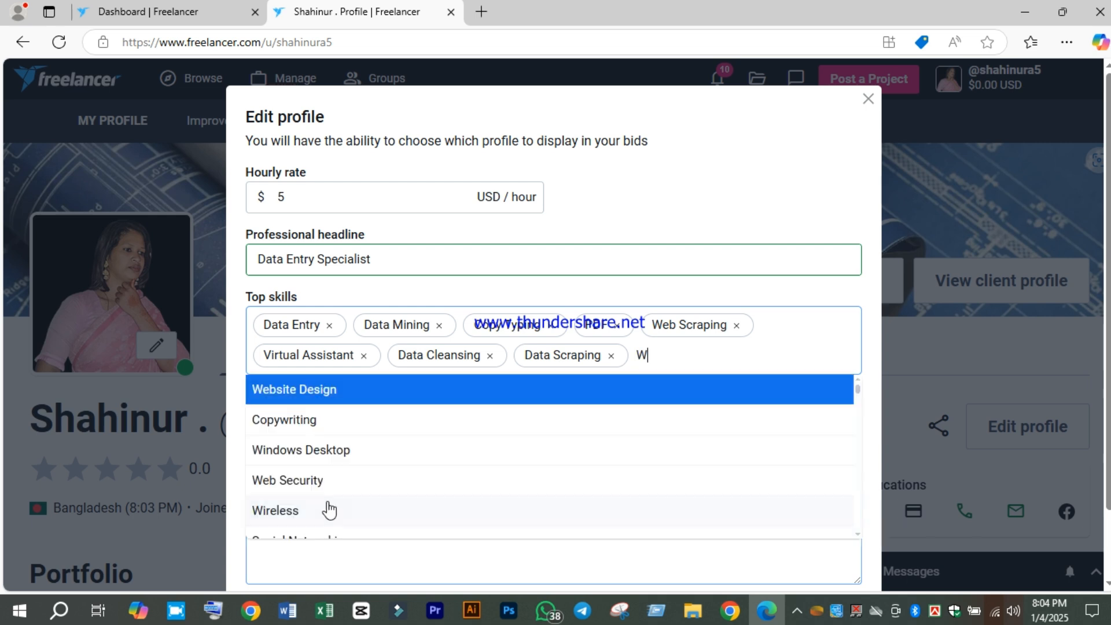
pyautogui.press('BackSpace')
pyautogui.write('co')
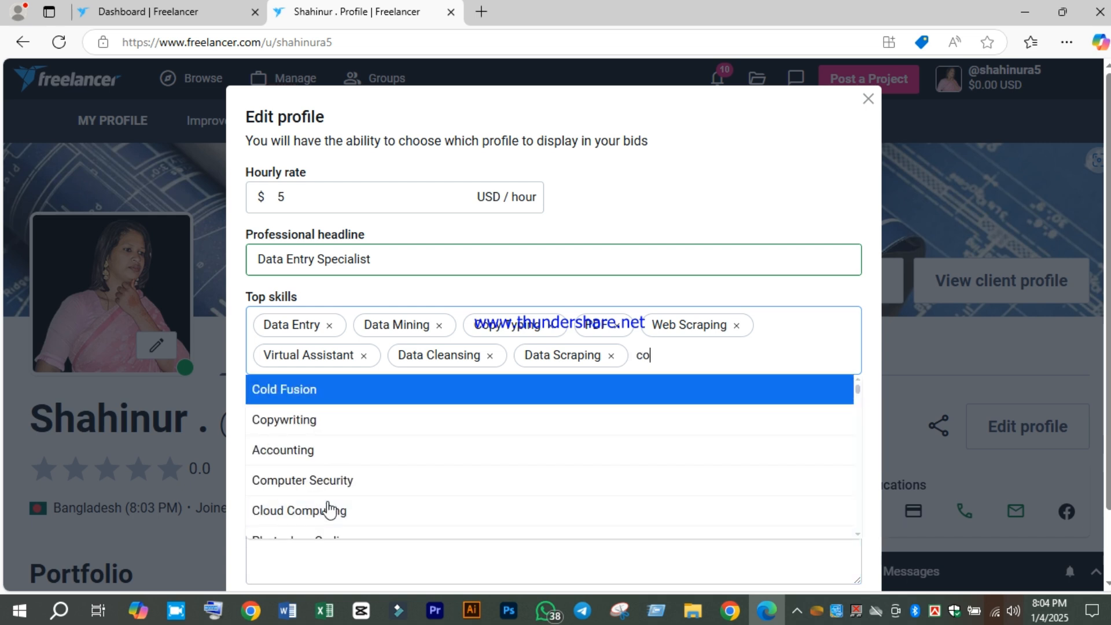
pyautogui.write('py pas')
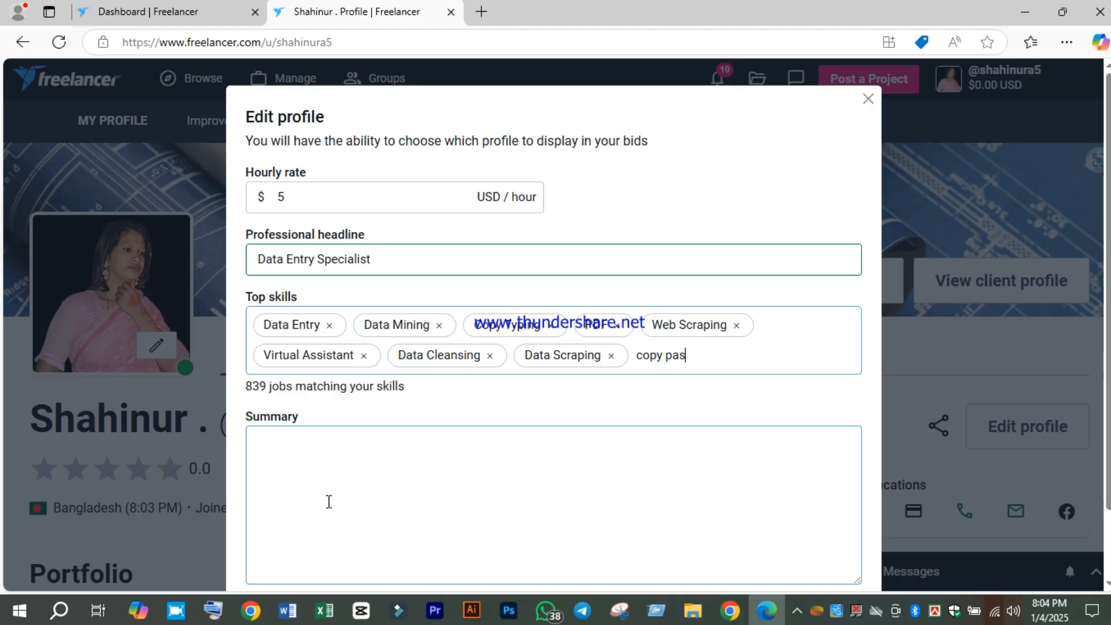
pyautogui.press('BackSpace')
pyautogui.press('BackSpace')
pyautogui.press('BackSpace')
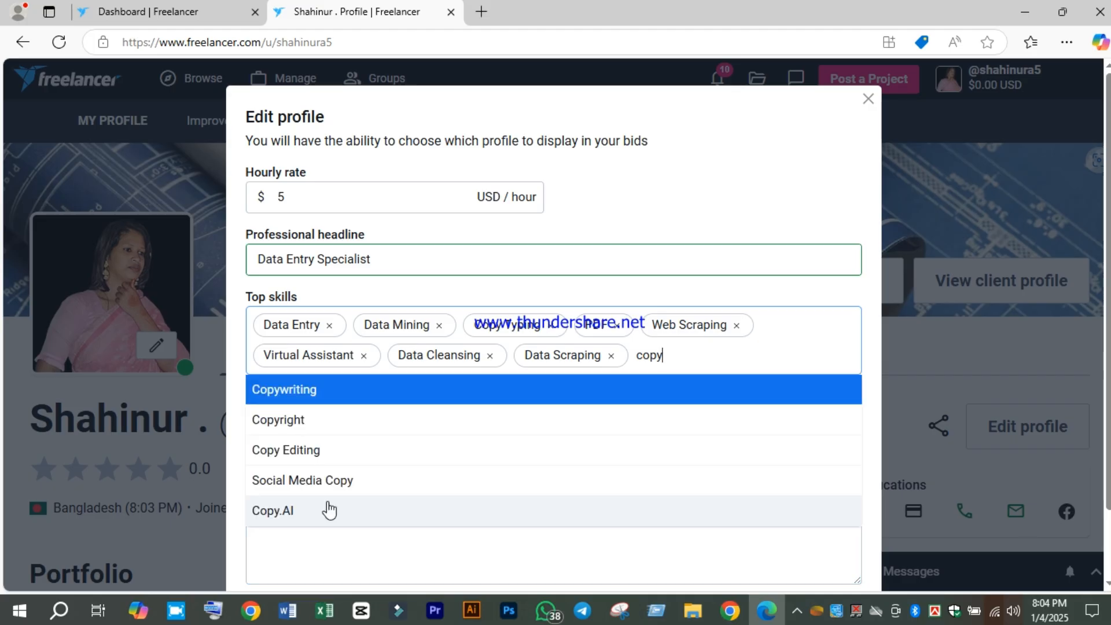
pyautogui.click(312, 489)
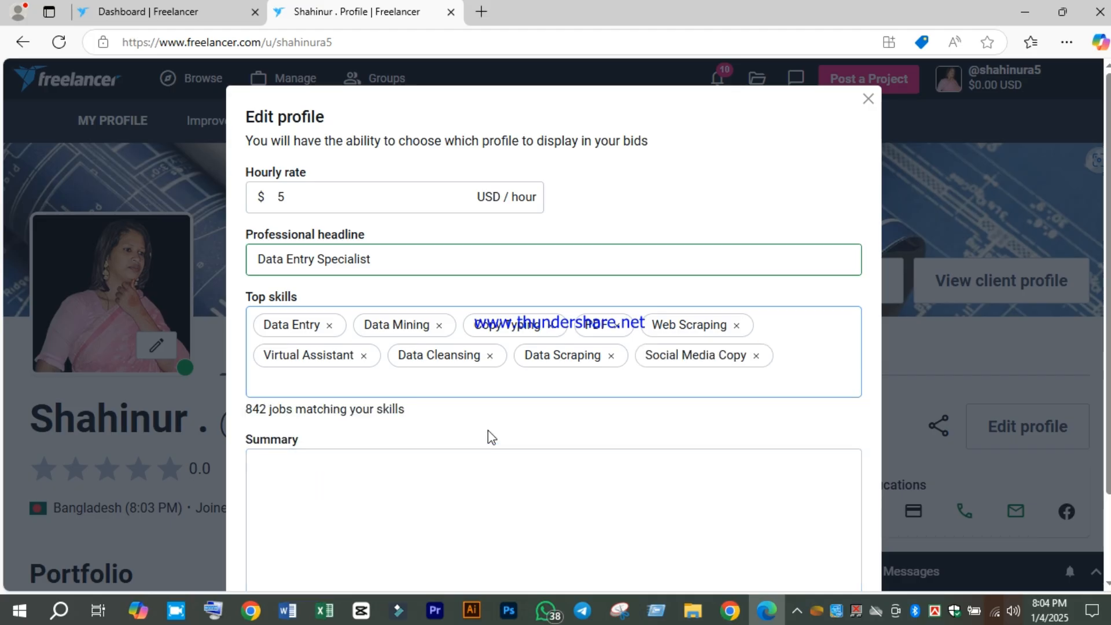
# Step: Search for an Excel-to-Word skill, then clear the unfinished search text
pyautogui.write('Web')
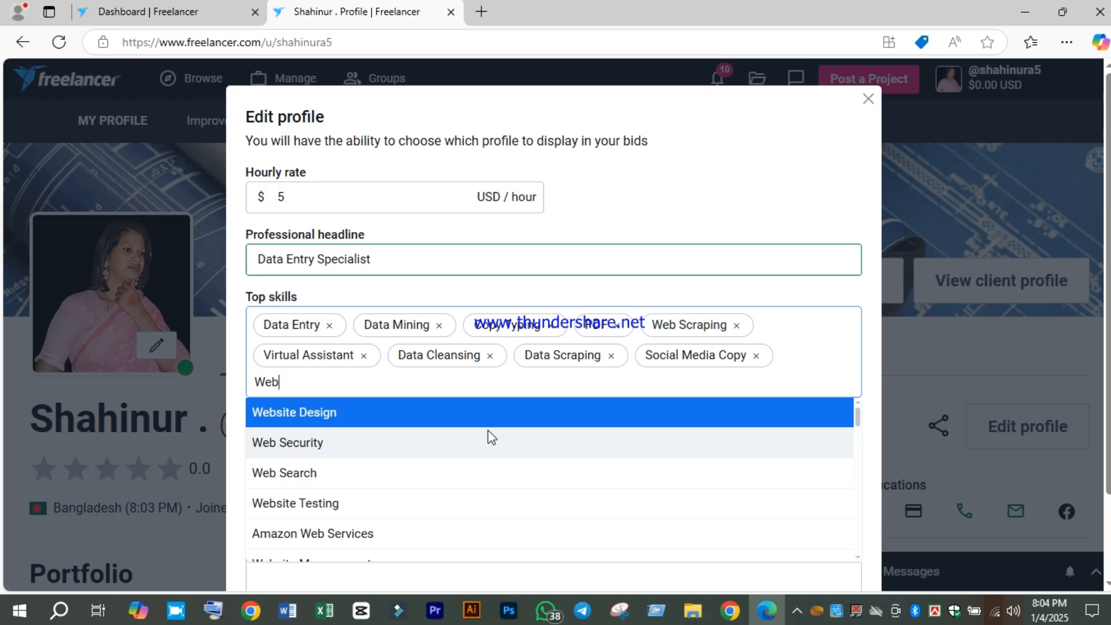
pyautogui.scroll(-1, 393, 486)
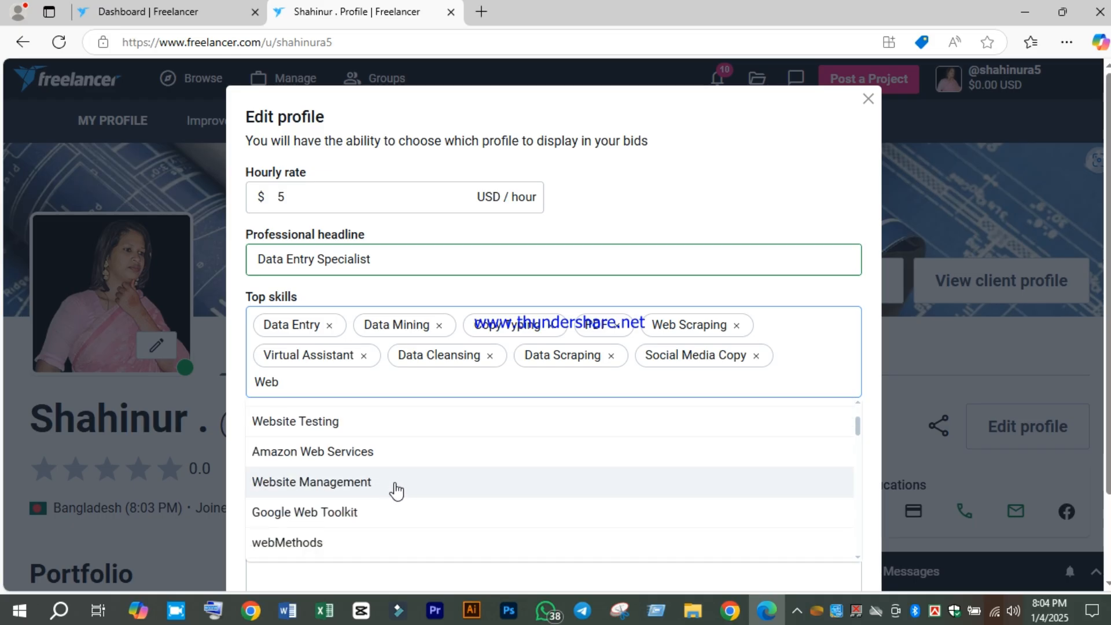
pyautogui.scroll(-2, 393, 485)
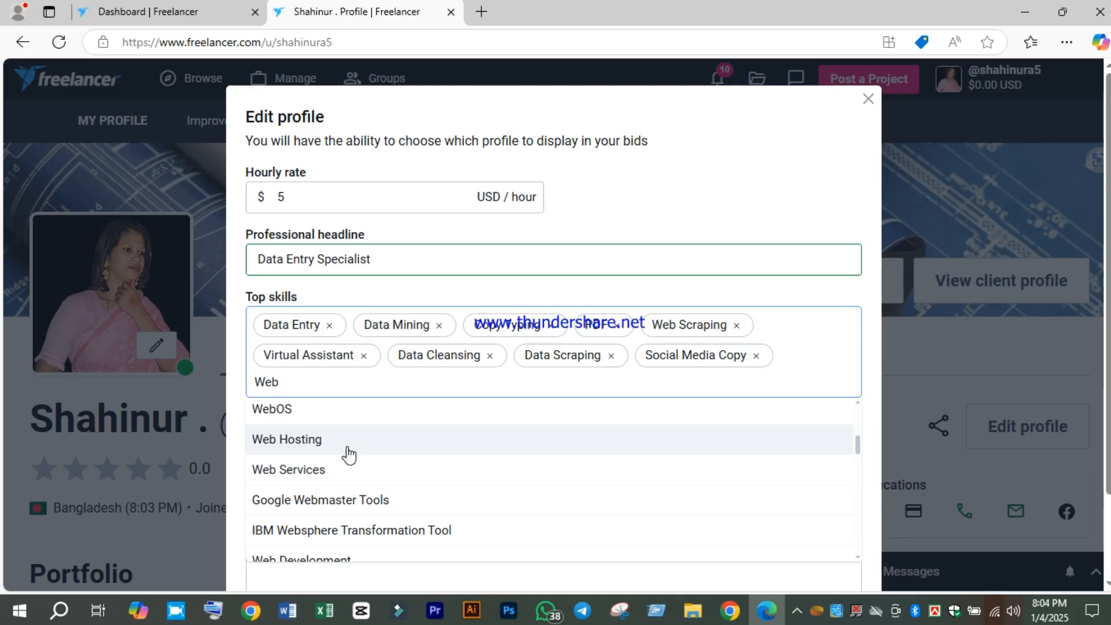
pyautogui.moveTo(278, 382); pyautogui.dragTo(201, 383)
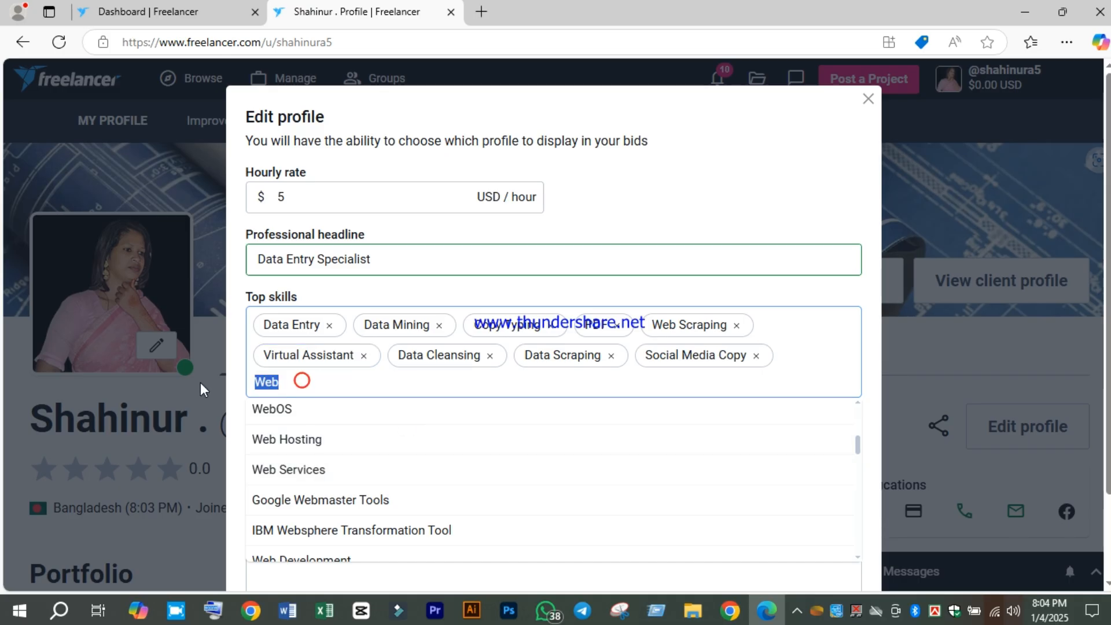
pyautogui.write('Ms wo')
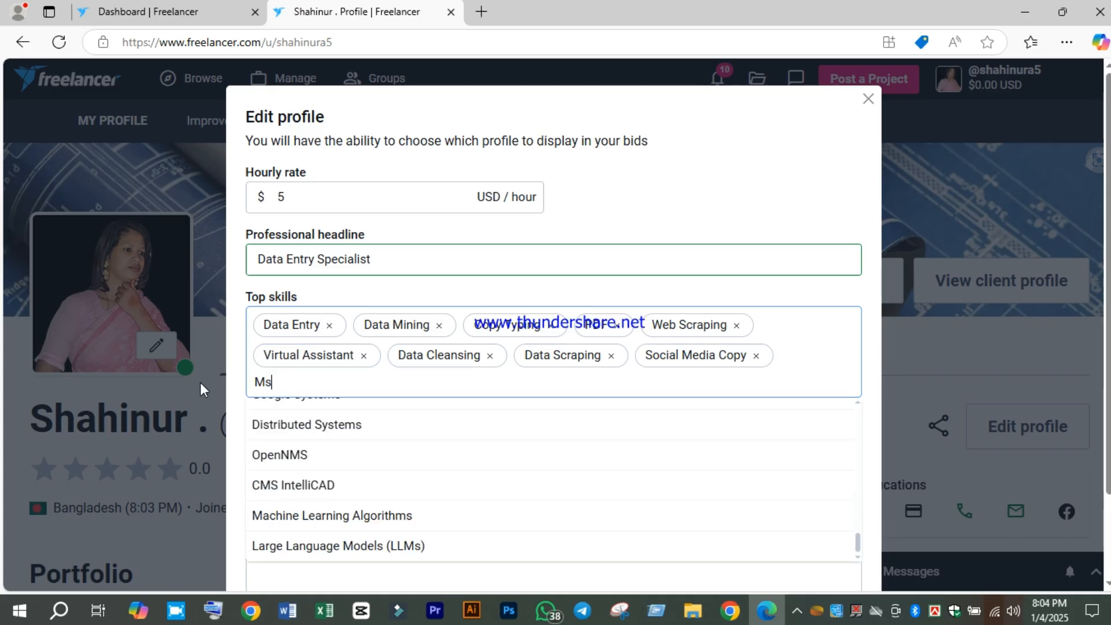
pyautogui.press('BackSpace')
pyautogui.press('BackSpace')
pyautogui.write('exc')
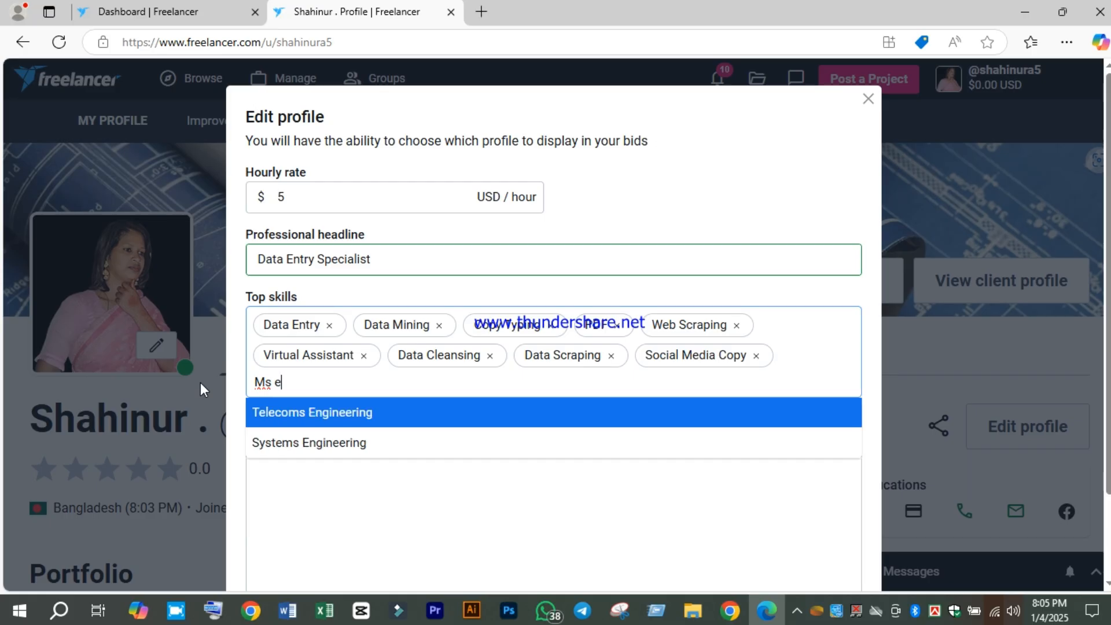
pyautogui.press('BackSpace')
pyautogui.press('BackSpace')
pyautogui.press('BackSpace')
pyautogui.press('BackSpace')
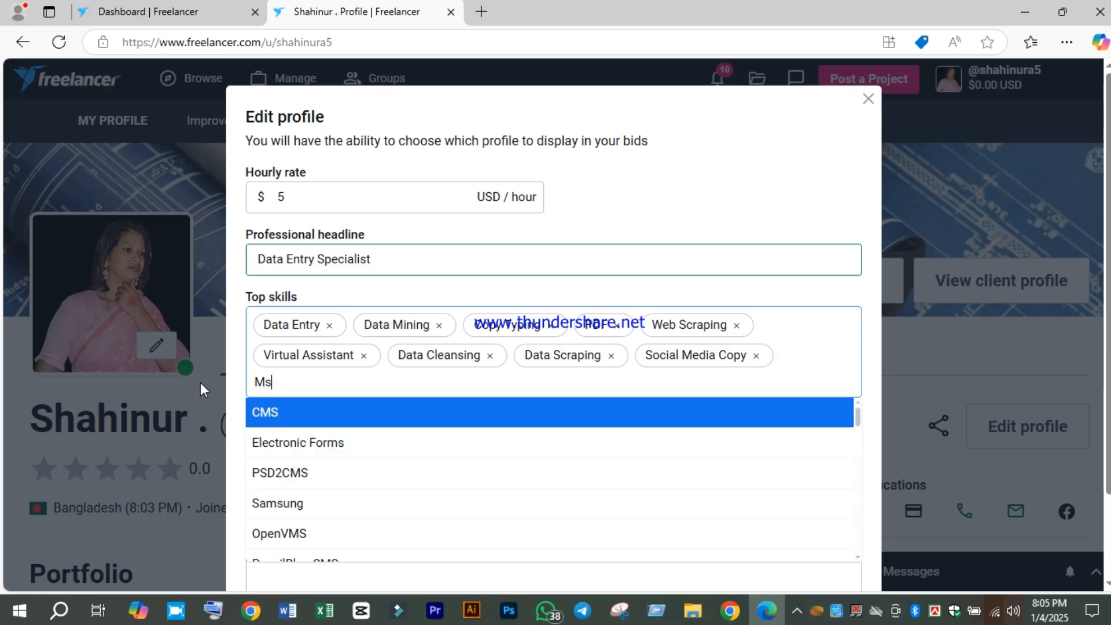
pyautogui.press('BackSpace')
pyautogui.press('BackSpace')
pyautogui.write('excel')
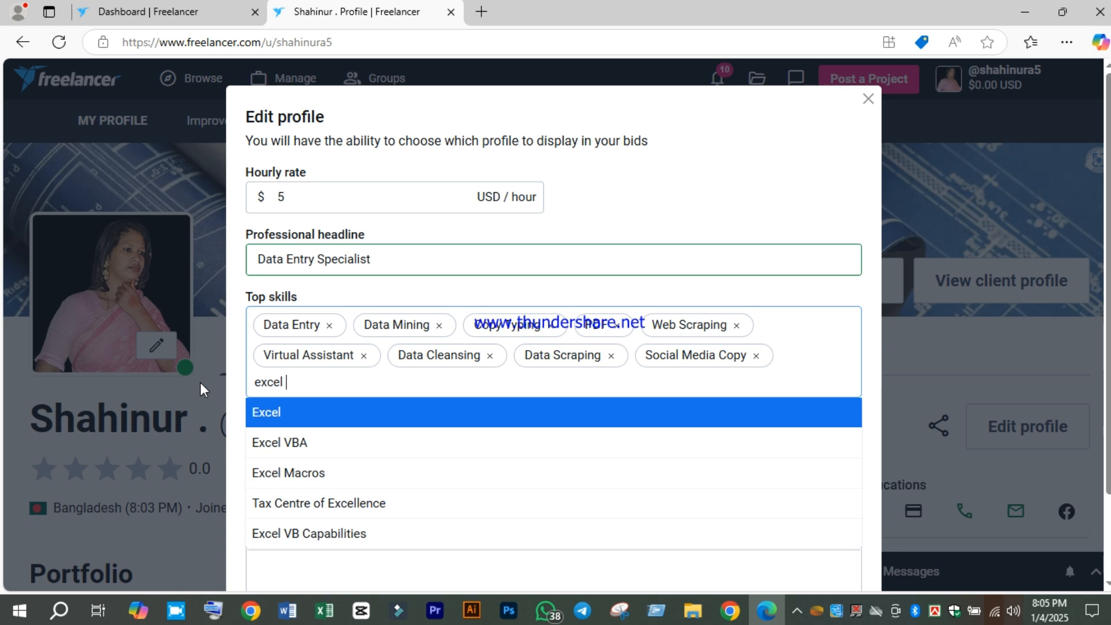
pyautogui.write(' to')
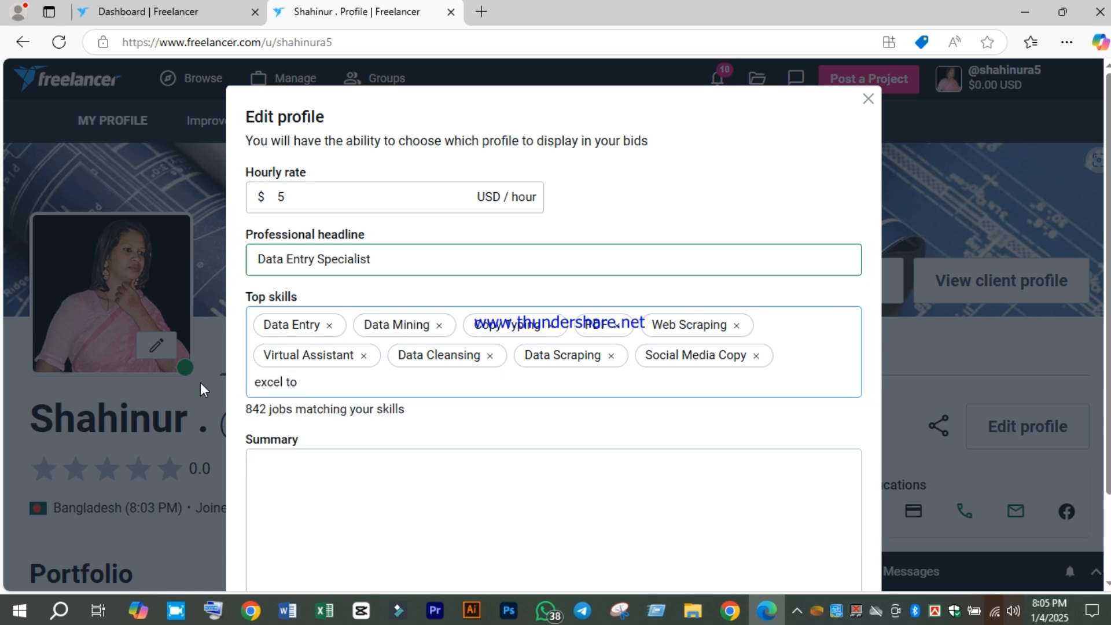
pyautogui.write(' wor')
pyautogui.press('BackSpace')
pyautogui.press('BackSpace')
pyautogui.press('BackSpace')
pyautogui.press('BackSpace')
pyautogui.press('BackSpace')
pyautogui.press('BackSpace')
pyautogui.press('BackSpace')
pyautogui.press('BackSpace')
pyautogui.press('BackSpace')
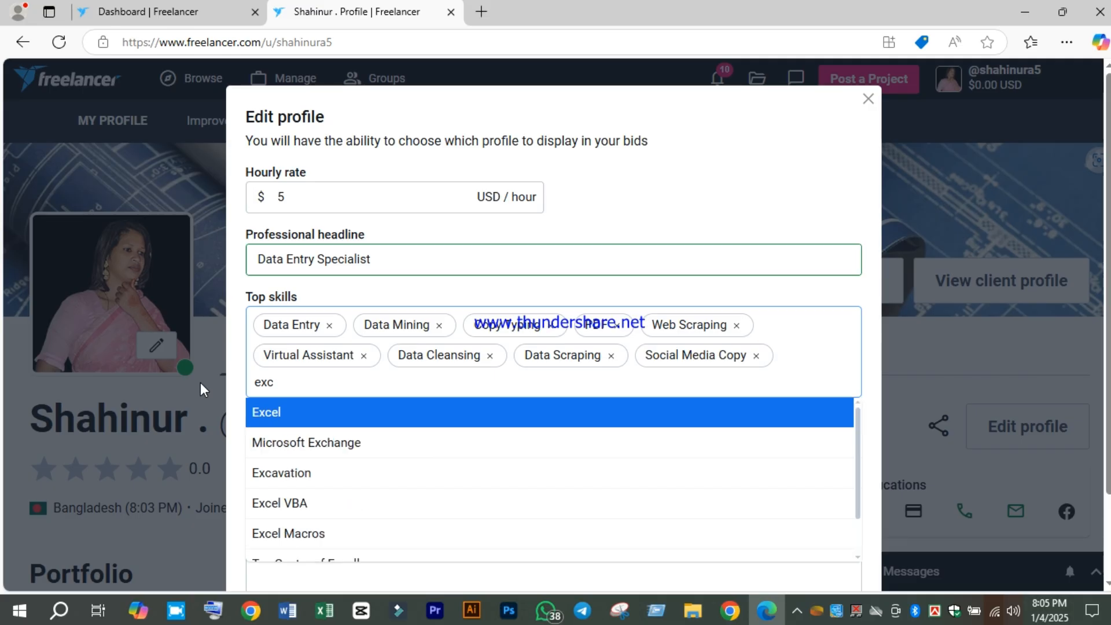
pyautogui.press('BackSpace')
pyautogui.press('BackSpace')
pyautogui.press('BackSpace')
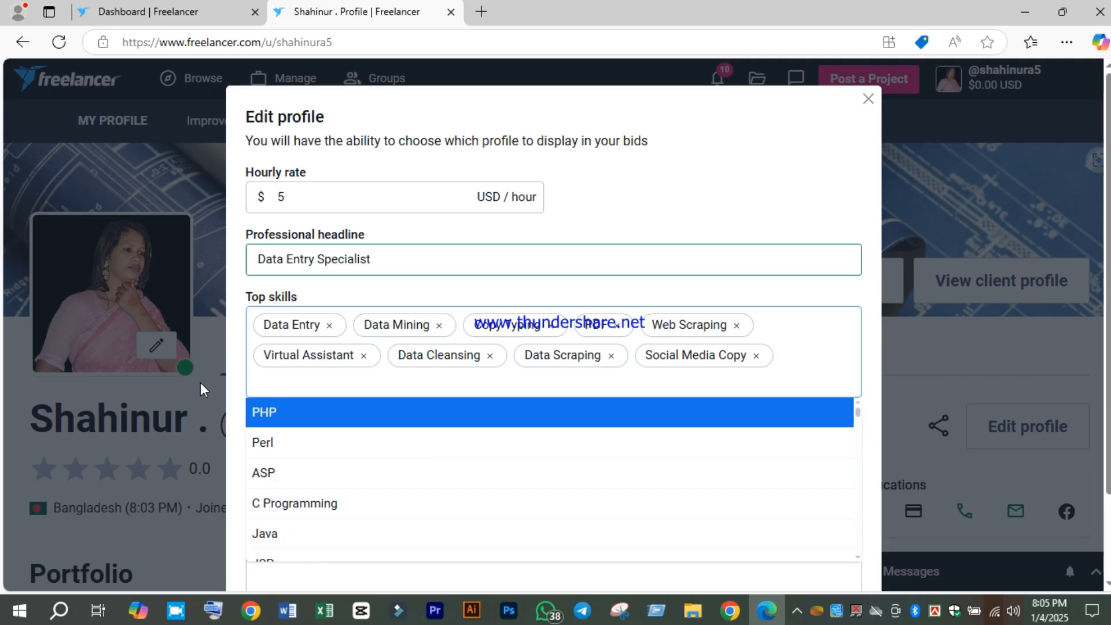
# Step: Scroll down past the skill suggestions and click into the empty Summary box
pyautogui.scroll(-1, 767, 336)
pyautogui.scroll(-3, 665, 417)
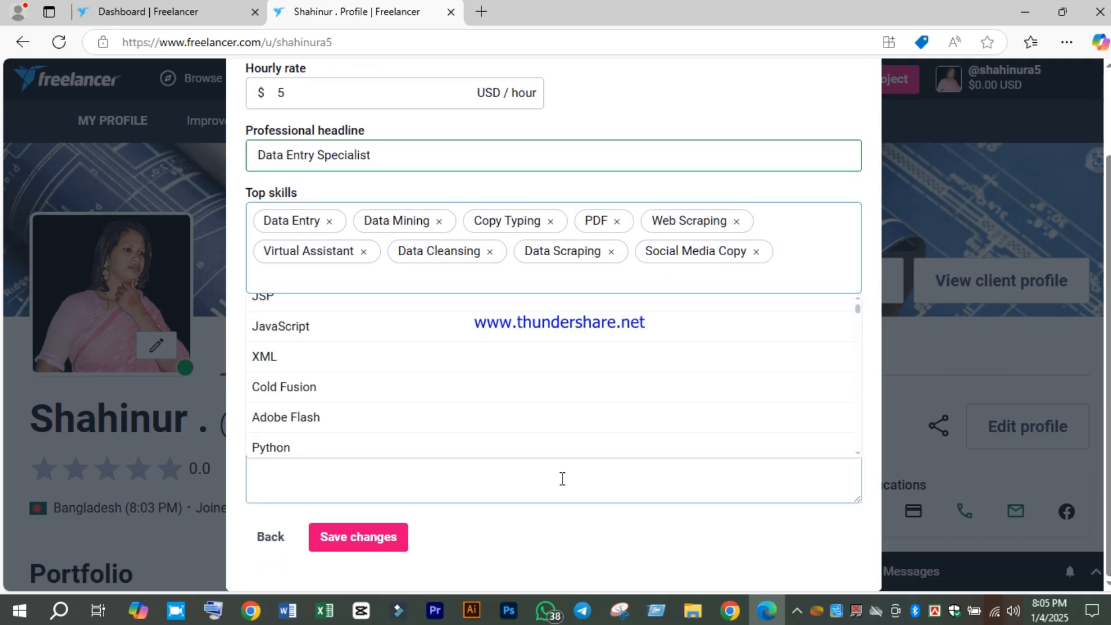
pyautogui.click(749, 541)
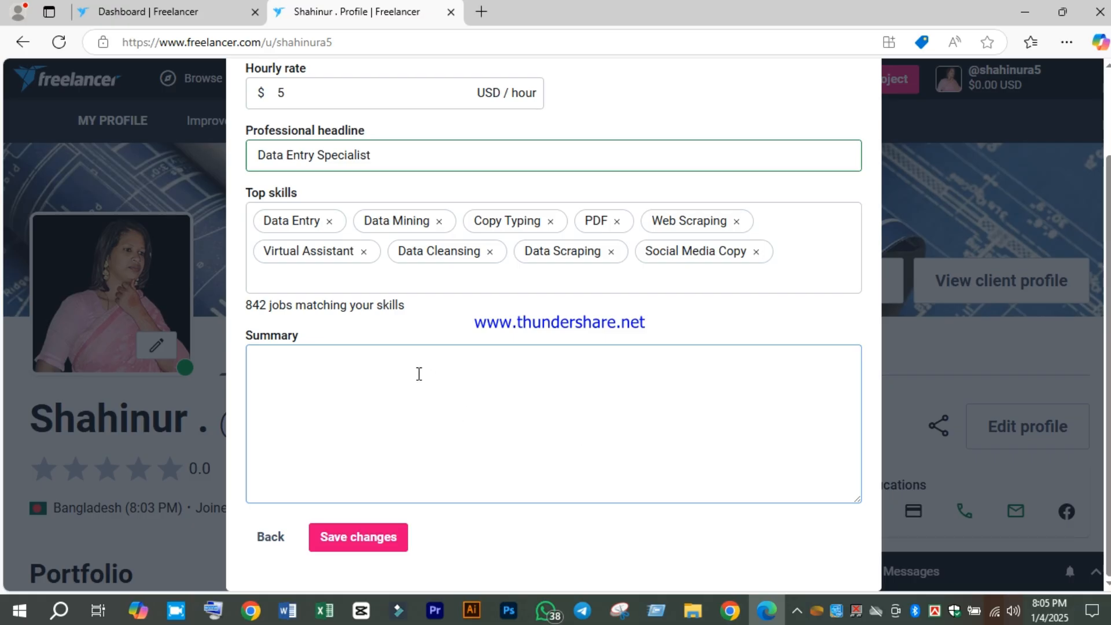
pyautogui.click(376, 397)
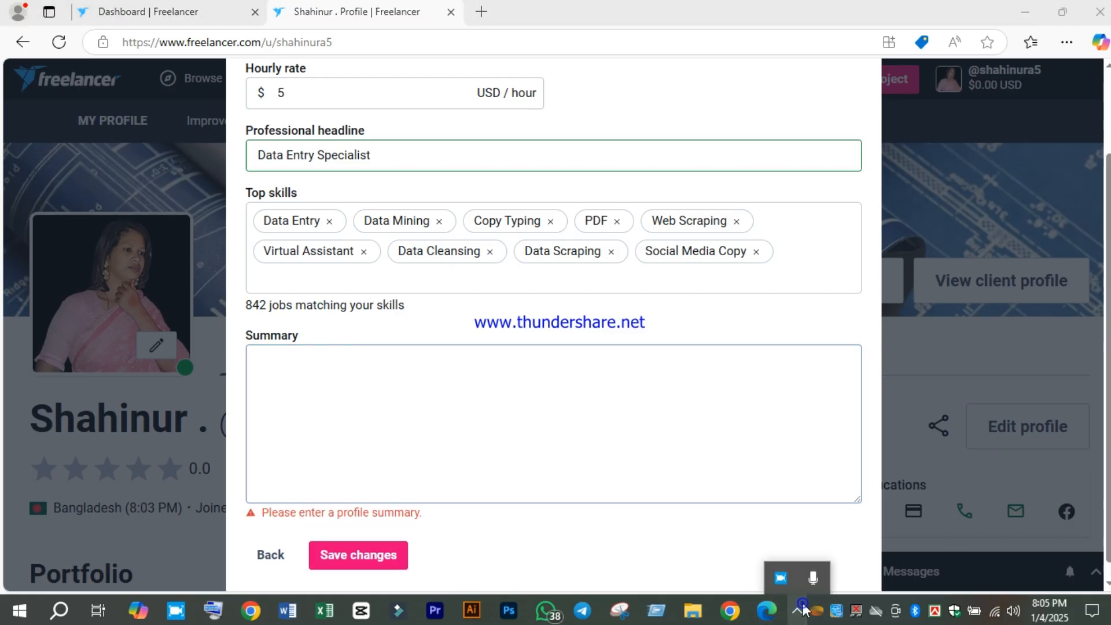
# Step: Operate the screen recorder's tray menu
pyautogui.rightClick(781, 579)
pyautogui.click(832, 457)
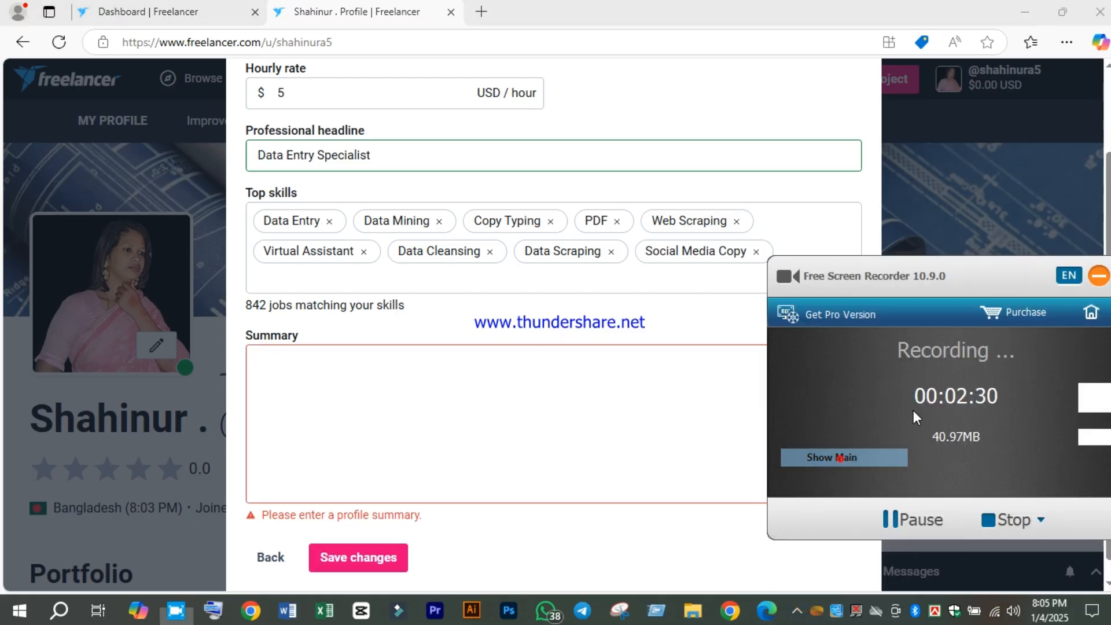
pyautogui.click(926, 522)
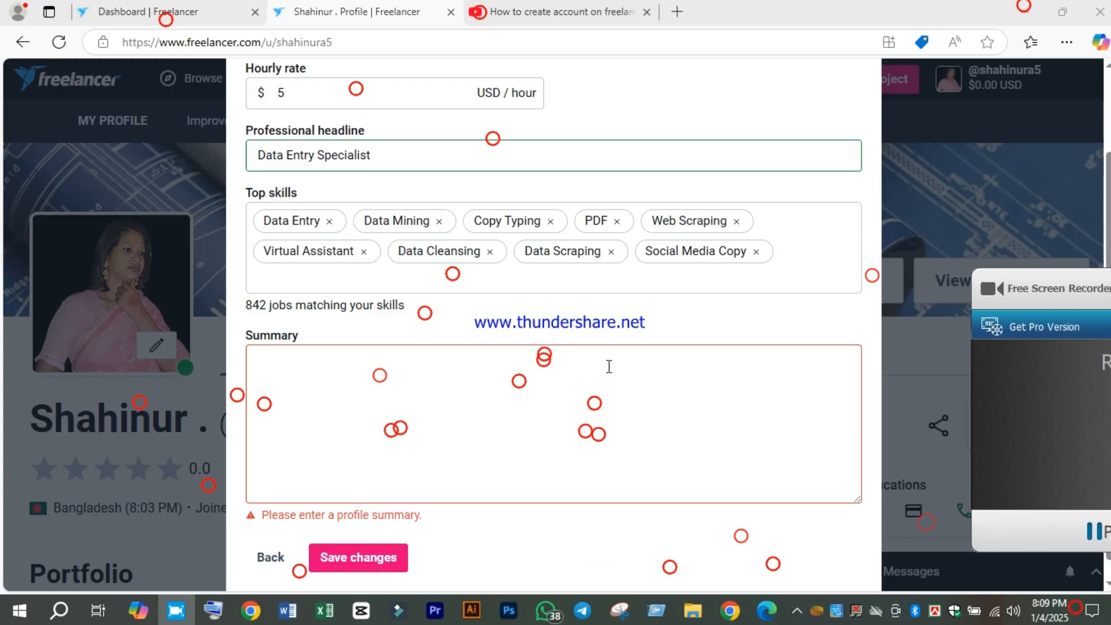
# Step: Paste the prepared profile text into the Summary box
pyautogui.click(427, 380)
pyautogui.hotkey('ctrl', 'v')
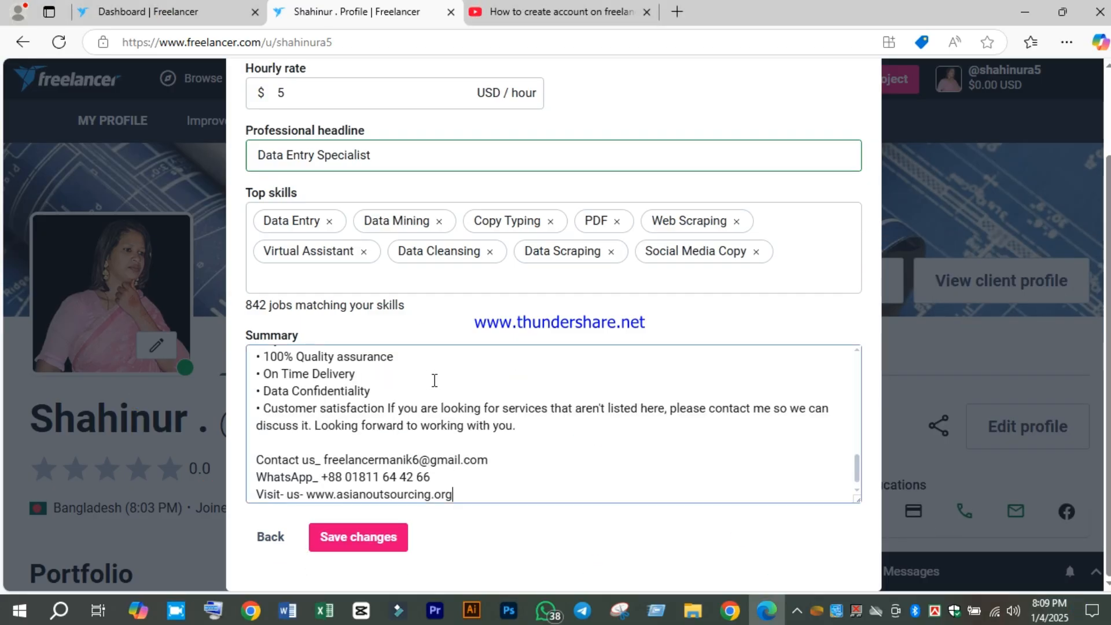
pyautogui.scroll(3, 451, 398)
pyautogui.scroll(1, 450, 398)
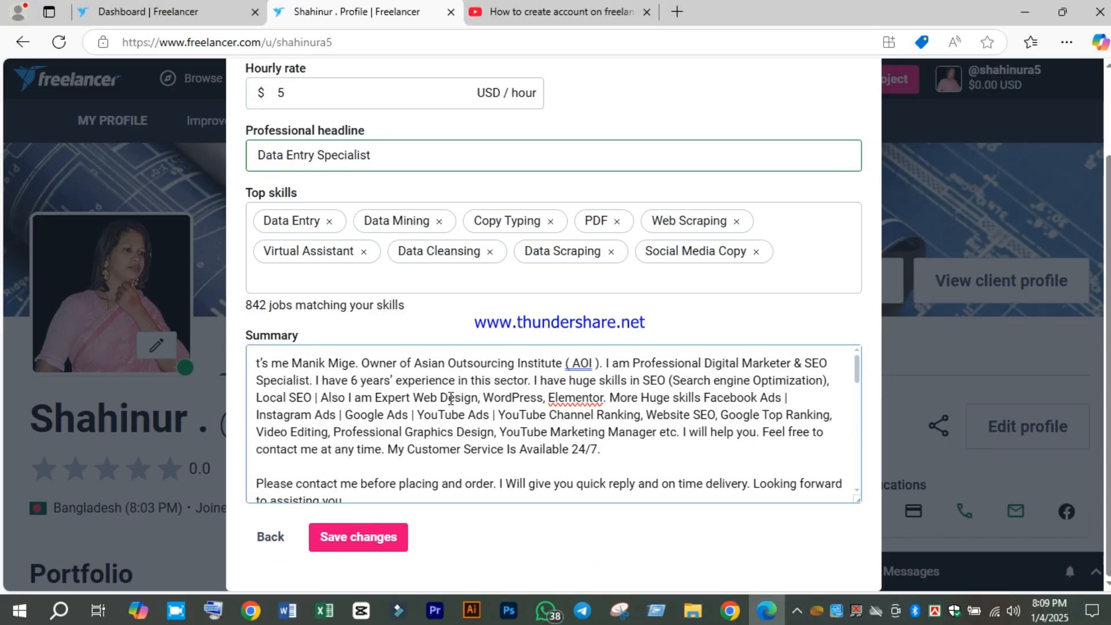
pyautogui.scroll(-2, 349, 355)
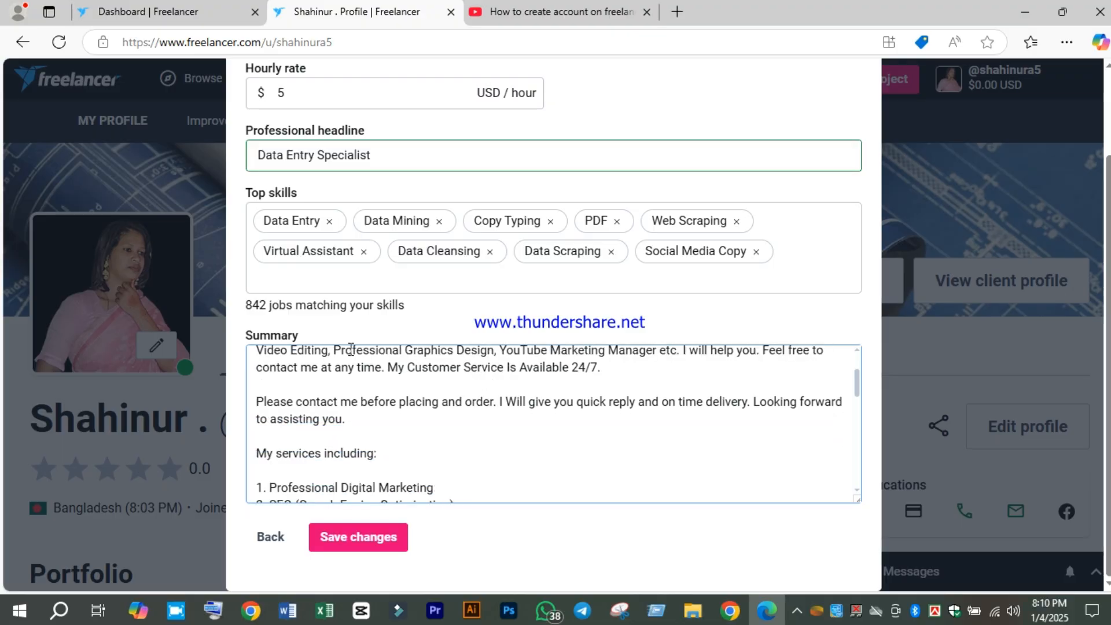
pyautogui.scroll(2, 347, 368)
# Step: Replace the sample name with the owner's name and the title with 'Data Entry Specialist'
pyautogui.click(292, 364)
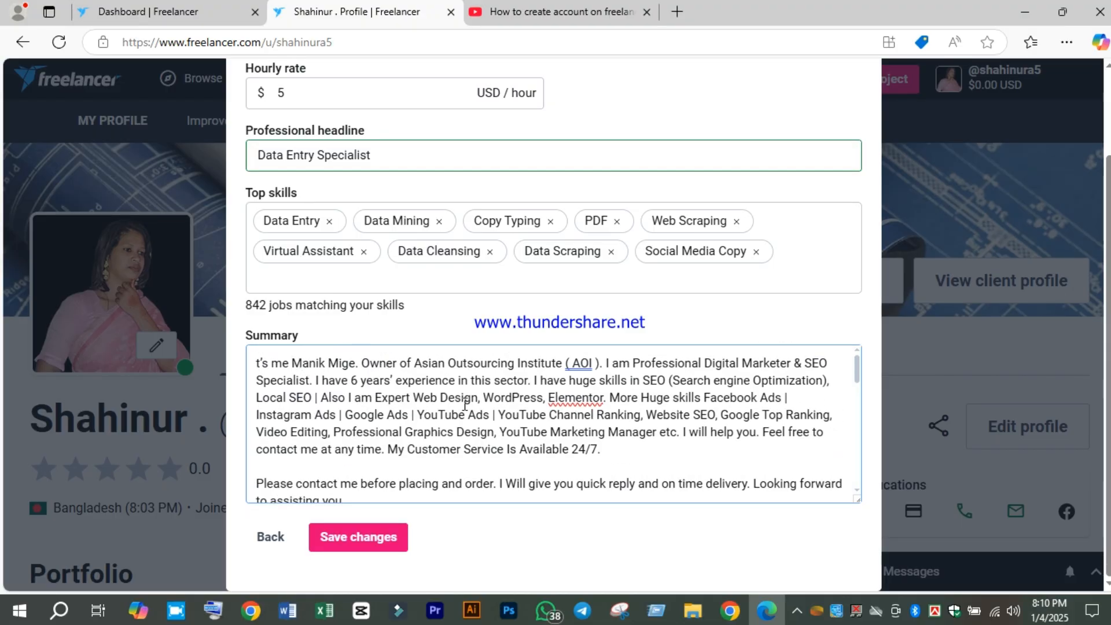
pyautogui.press('Delete')
pyautogui.press('Delete')
pyautogui.press('Delete')
pyautogui.press('Delete')
pyautogui.press('Delete')
pyautogui.press('Delete')
pyautogui.press('Delete')
pyautogui.press('Delete')
pyautogui.press('Delete')
pyautogui.press('Delete')
pyautogui.press('Delete')
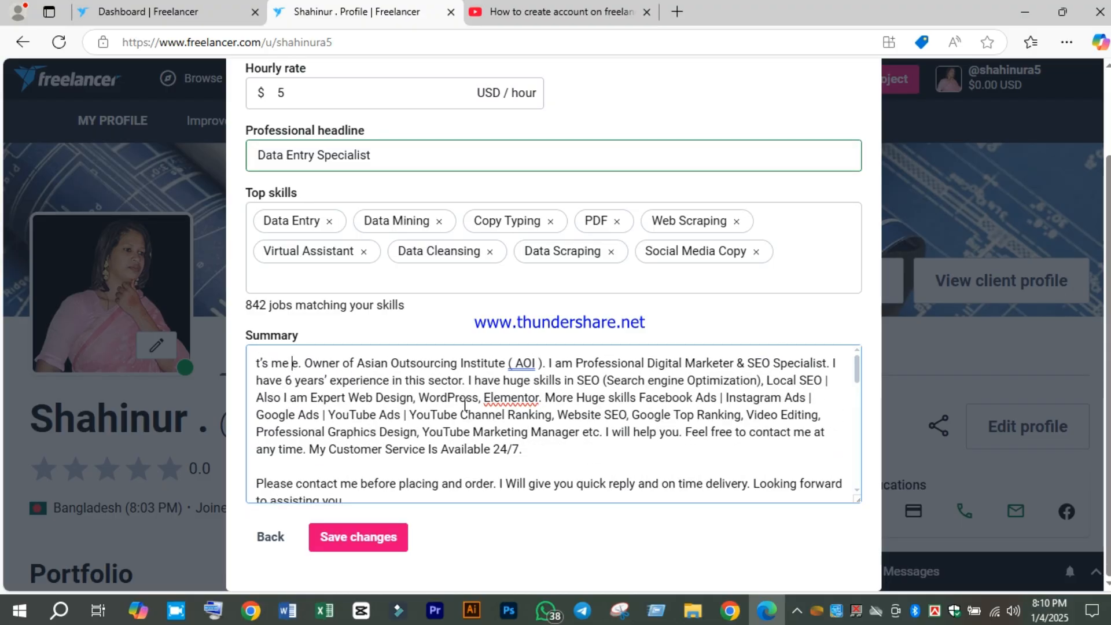
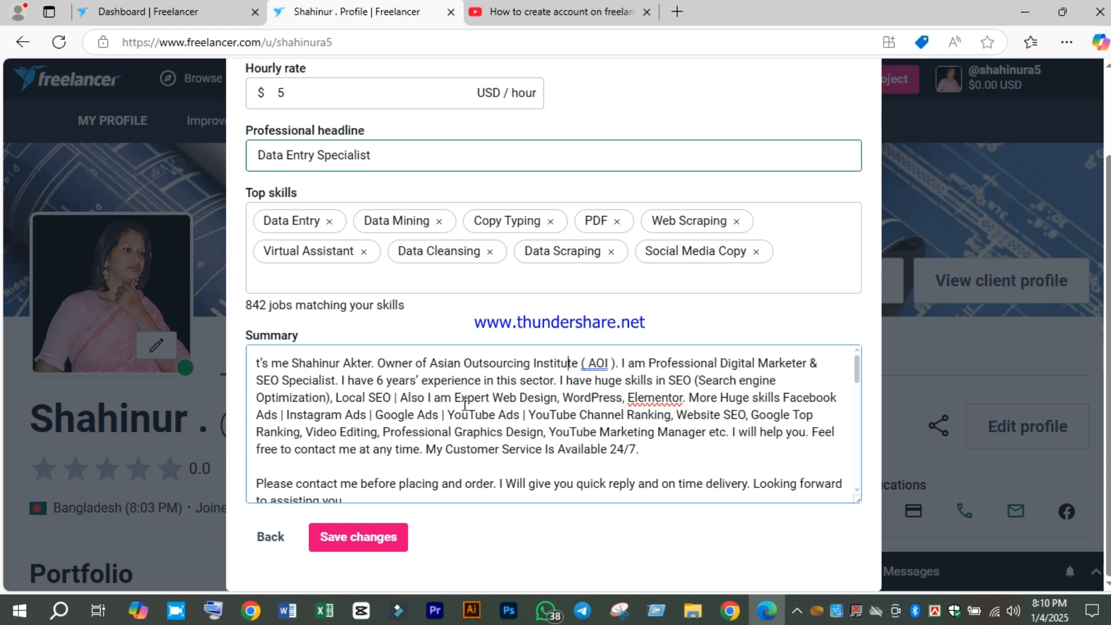
pyautogui.press('Right')
pyautogui.press('Right')
pyautogui.press('Right')
pyautogui.press('Right')
pyautogui.press('Right')
pyautogui.press('Right')
pyautogui.press('Right')
pyautogui.press('Right')
pyautogui.press('Right')
pyautogui.press('Right')
pyautogui.press('Right')
pyautogui.press('Right')
pyautogui.press('Right')
pyautogui.press('Delete')
pyautogui.write('Data Entry ')
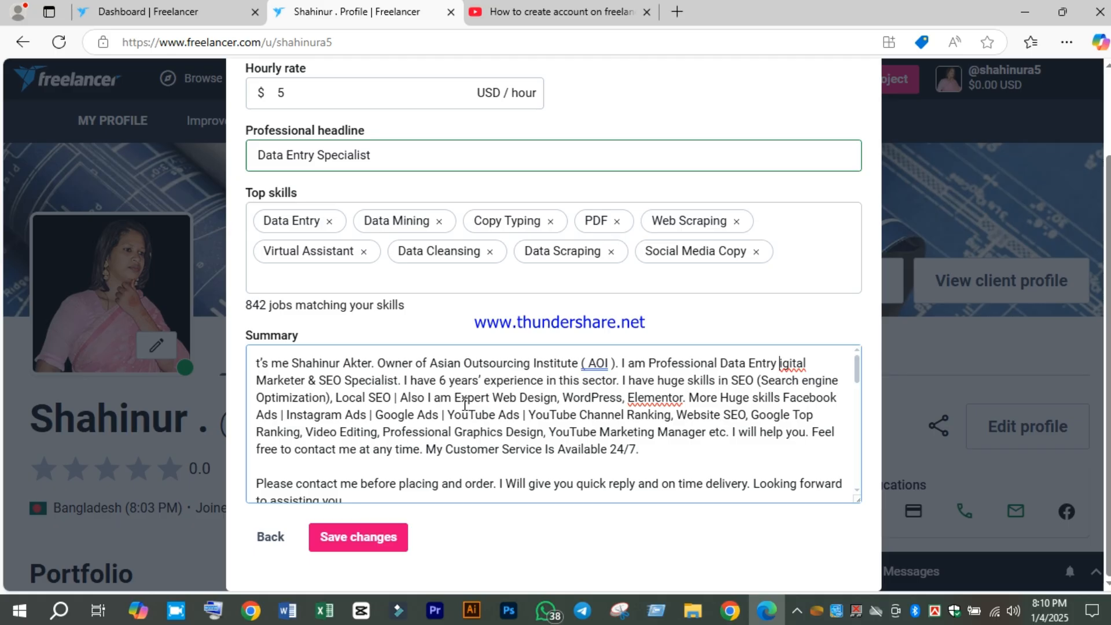
pyautogui.write('Special')
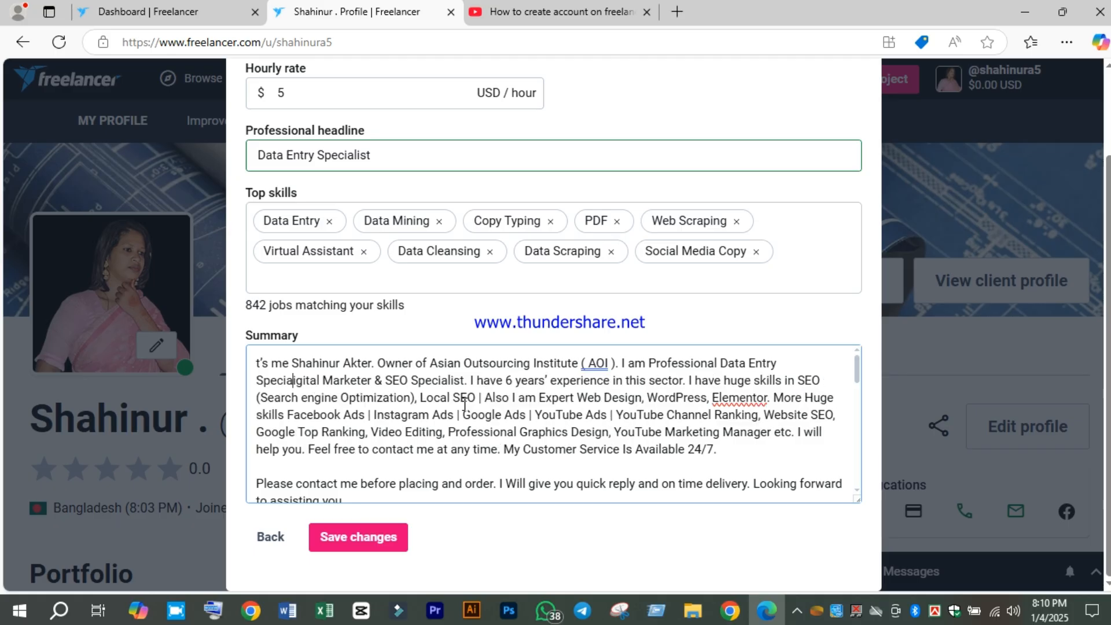
pyautogui.write('ist i')
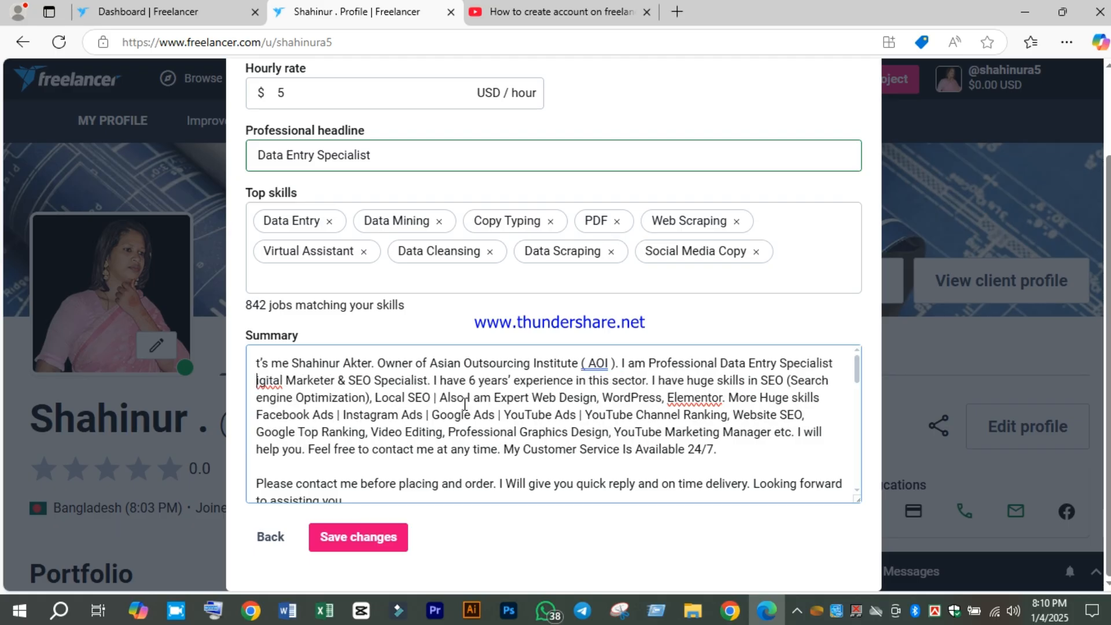
pyautogui.press('Delete')
pyautogui.press('Delete')
pyautogui.press('Delete')
pyautogui.press('Delete')
pyautogui.press('Delete')
pyautogui.press('Delete')
pyautogui.press('Delete')
pyautogui.press('Delete')
pyautogui.press('Delete')
pyautogui.press('Delete')
pyautogui.press('Delete')
pyautogui.press('Delete')
pyautogui.press('Delete')
pyautogui.press('Delete')
pyautogui.press('Delete')
pyautogui.press('Delete')
pyautogui.press('Delete')
pyautogui.press('Delete')
pyautogui.press('Delete')
pyautogui.press('Delete')
pyautogui.press('Delete')
pyautogui.press('Delete')
pyautogui.press('Delete')
pyautogui.press('Delete')
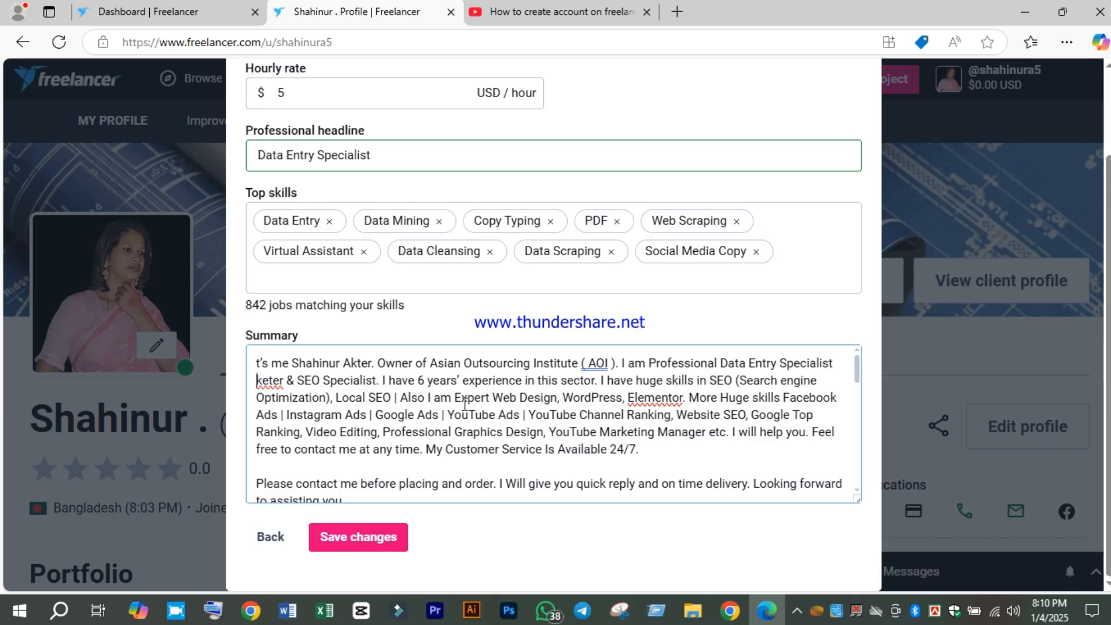
pyautogui.press('Delete')
pyautogui.press('Delete')
pyautogui.press('Delete')
pyautogui.press('Delete')
pyautogui.press('Delete')
pyautogui.press('Delete')
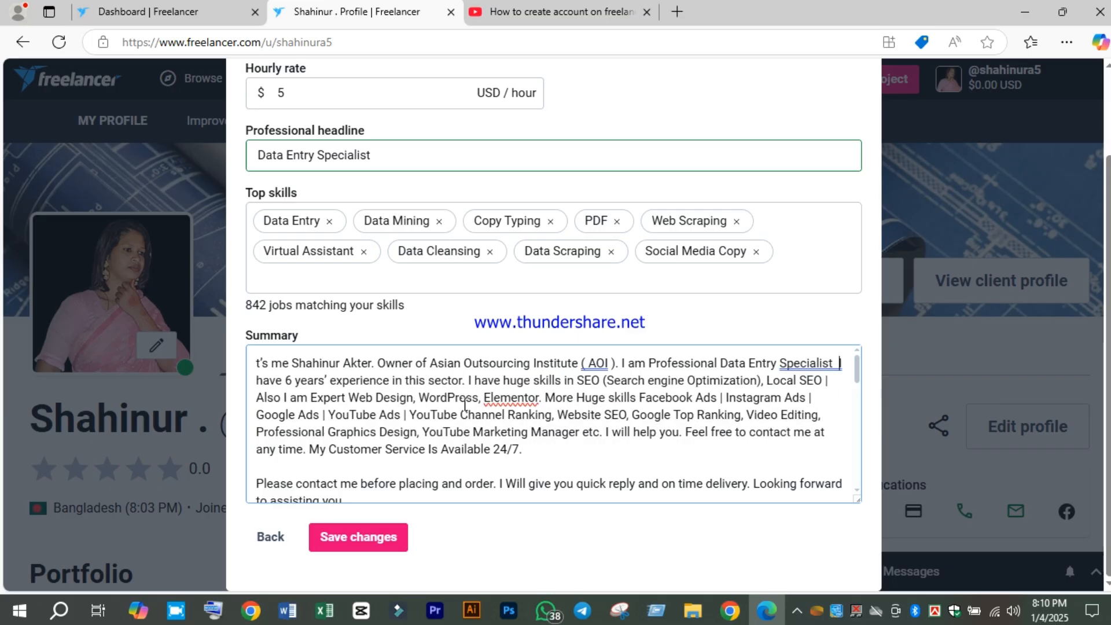
# Step: Change the experience from 6 to 4 years and delete 'Also I am' before Expert
pyautogui.press('BackSpace')
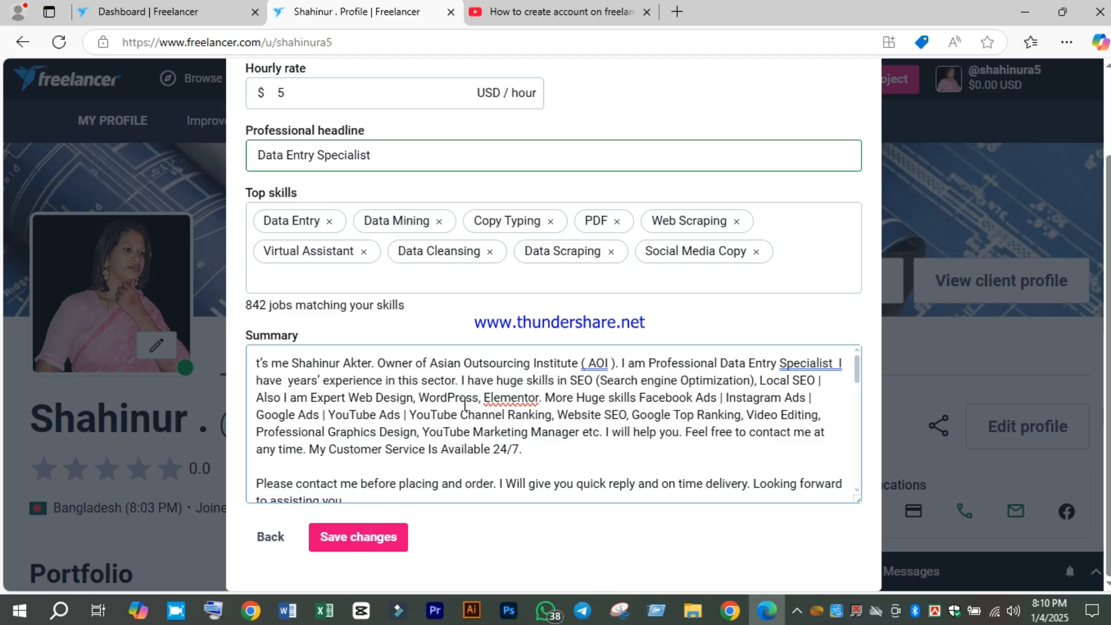
pyautogui.write('4')
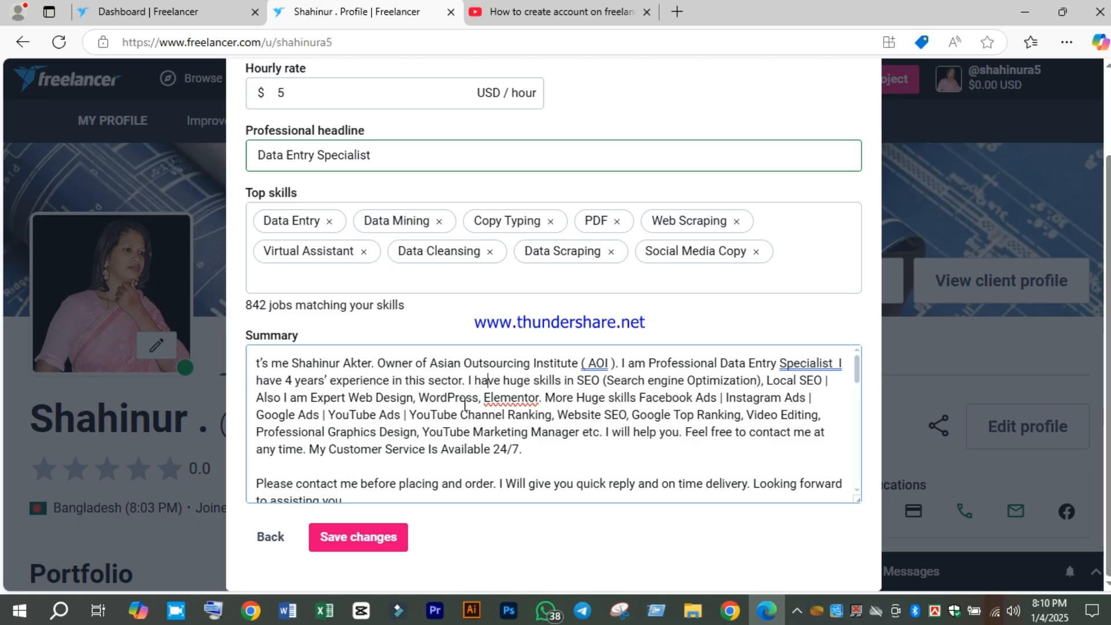
pyautogui.press('Right')
pyautogui.press('Right')
pyautogui.press('Right')
pyautogui.press('Right')
pyautogui.press('Right')
pyautogui.press('Right')
pyautogui.press('Right')
pyautogui.press('Right')
pyautogui.press('Right')
pyautogui.press('Right')
pyautogui.press('Right')
pyautogui.press('Right')
pyautogui.press('Right')
pyautogui.press('Right')
pyautogui.press('Right')
pyautogui.press('Right')
pyautogui.hotkey('ctrl', 'Left')
pyautogui.press('Delete')
pyautogui.press('Delete')
pyautogui.press('Delete')
pyautogui.press('Delete')
pyautogui.press('Delete')
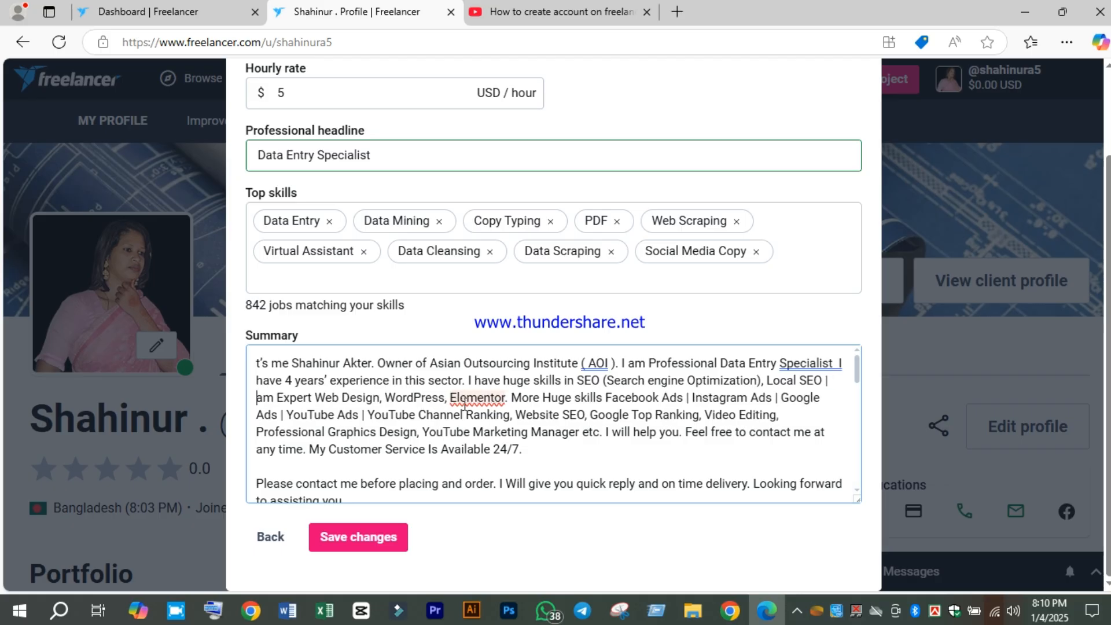
pyautogui.press('Delete')
pyautogui.press('Delete')
pyautogui.press('Delete')
pyautogui.press('Delete')
pyautogui.press('Delete')
pyautogui.press('Delete')
pyautogui.press('Delete')
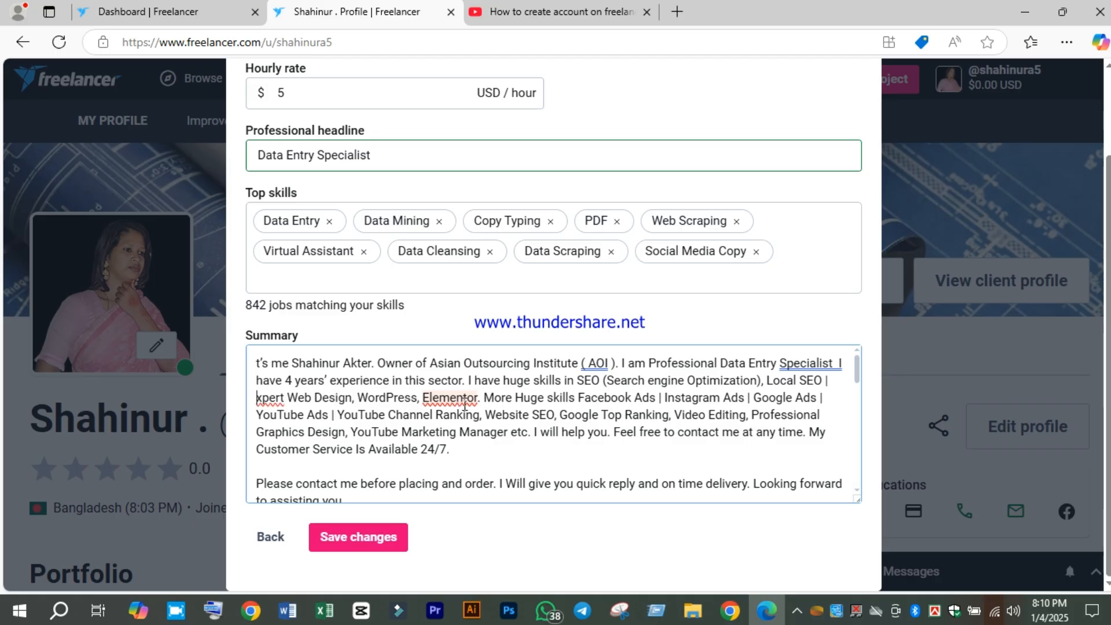
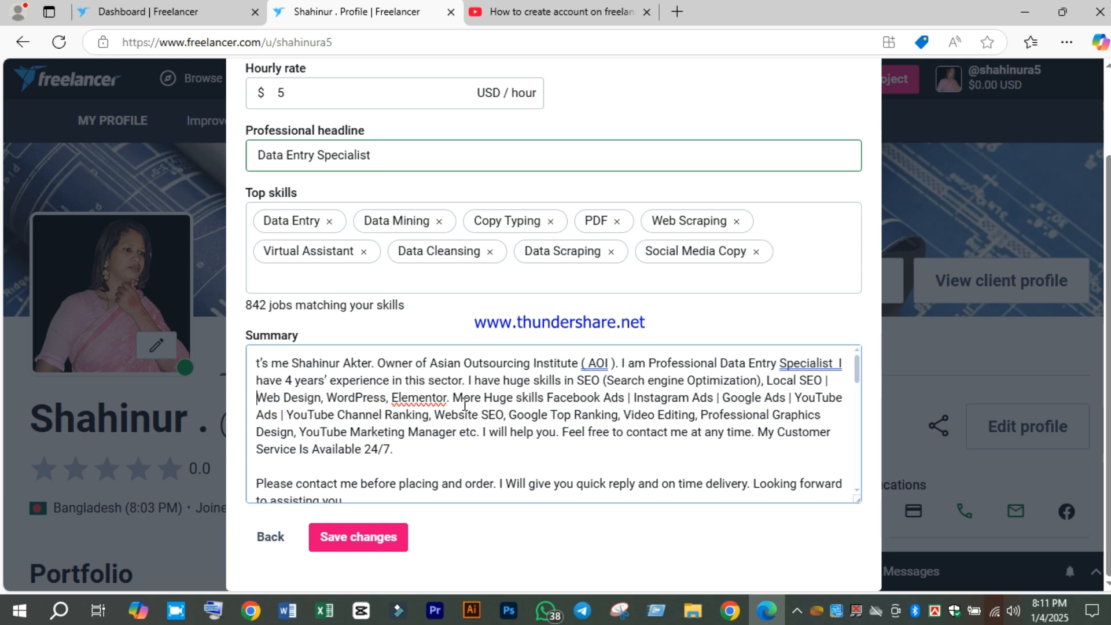
# Step: Remove Web Design, WordPress, Elementor and the stray period from the summary's skills line
pyautogui.press('Delete')
pyautogui.press('Delete')
pyautogui.press('Delete')
pyautogui.press('Delete')
pyautogui.press('Delete')
pyautogui.press('Delete')
pyautogui.press('Delete')
pyautogui.press('Delete')
pyautogui.press('Delete')
pyautogui.press('Delete')
pyautogui.press('Delete')
pyautogui.press('Delete')
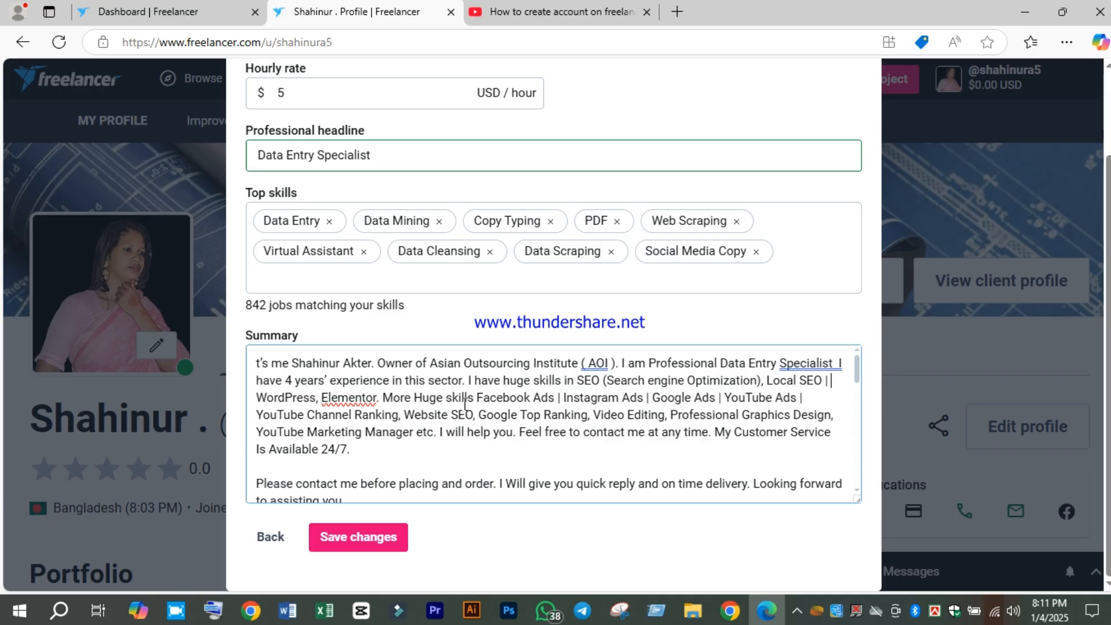
pyautogui.press('Delete')
pyautogui.press('Delete')
pyautogui.press('Delete')
pyautogui.press('Delete')
pyautogui.press('Delete')
pyautogui.press('Delete')
pyautogui.press('Delete')
pyautogui.press('Delete')
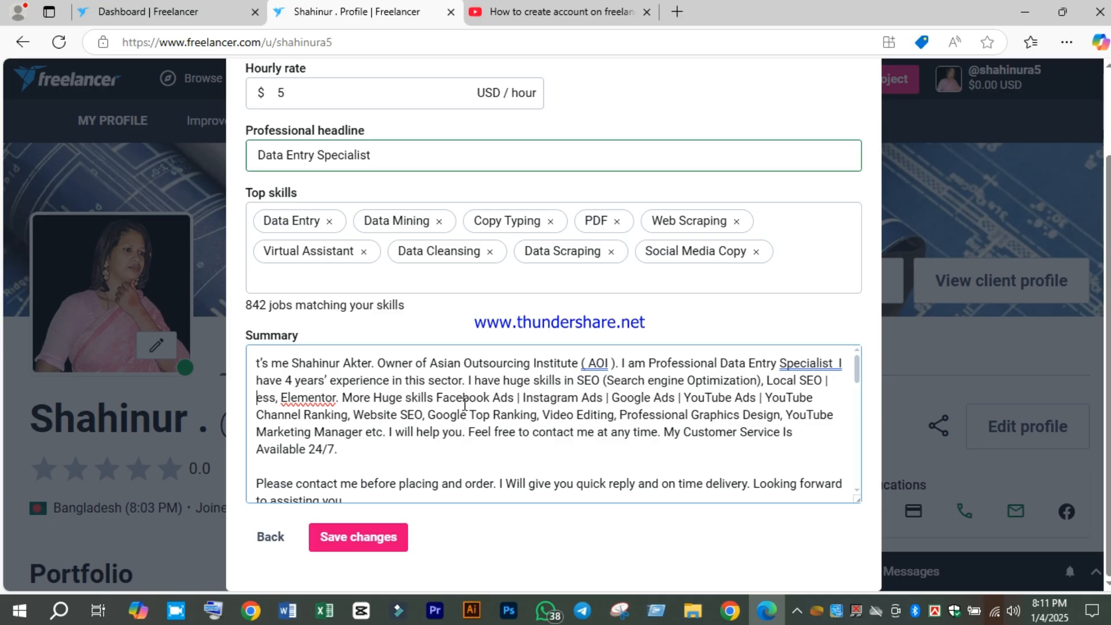
pyautogui.press('Delete')
pyautogui.press('Delete')
pyautogui.press('Delete')
pyautogui.press('Delete')
pyautogui.press('Delete')
pyautogui.press('Delete')
pyautogui.press('Delete')
pyautogui.press('Delete')
pyautogui.press('Delete')
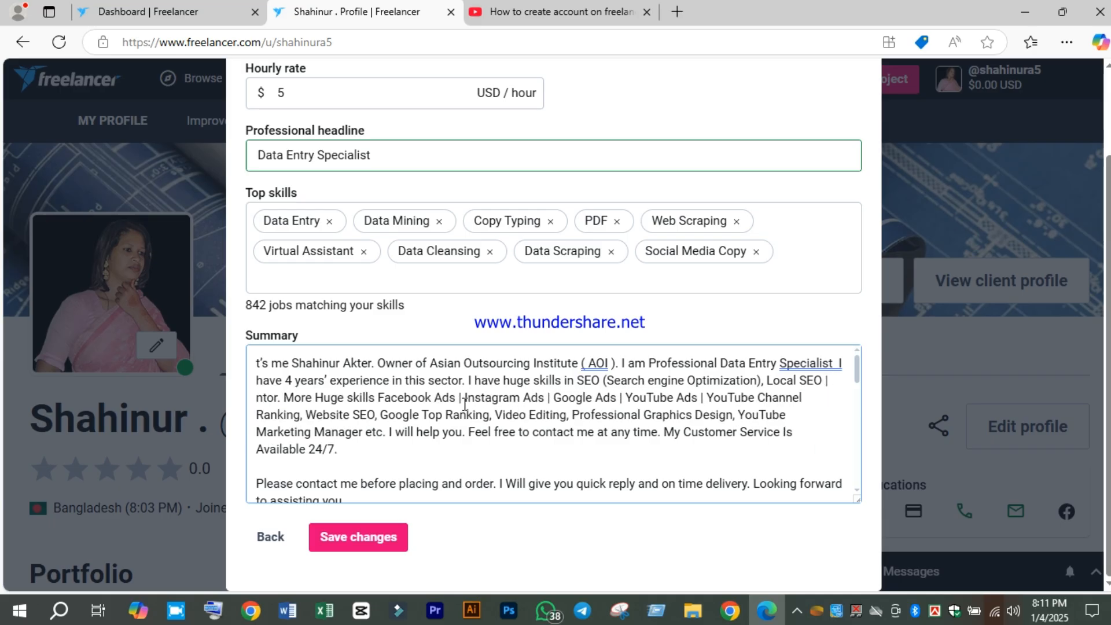
pyautogui.press('Delete')
pyautogui.press('Delete')
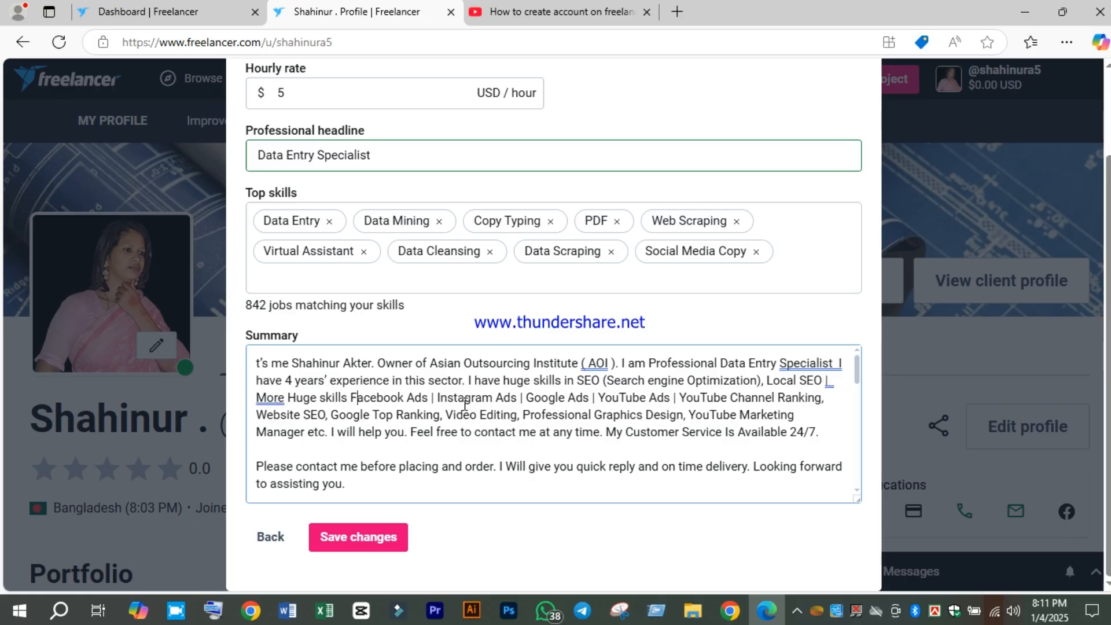
pyautogui.scroll(-3, 465, 405)
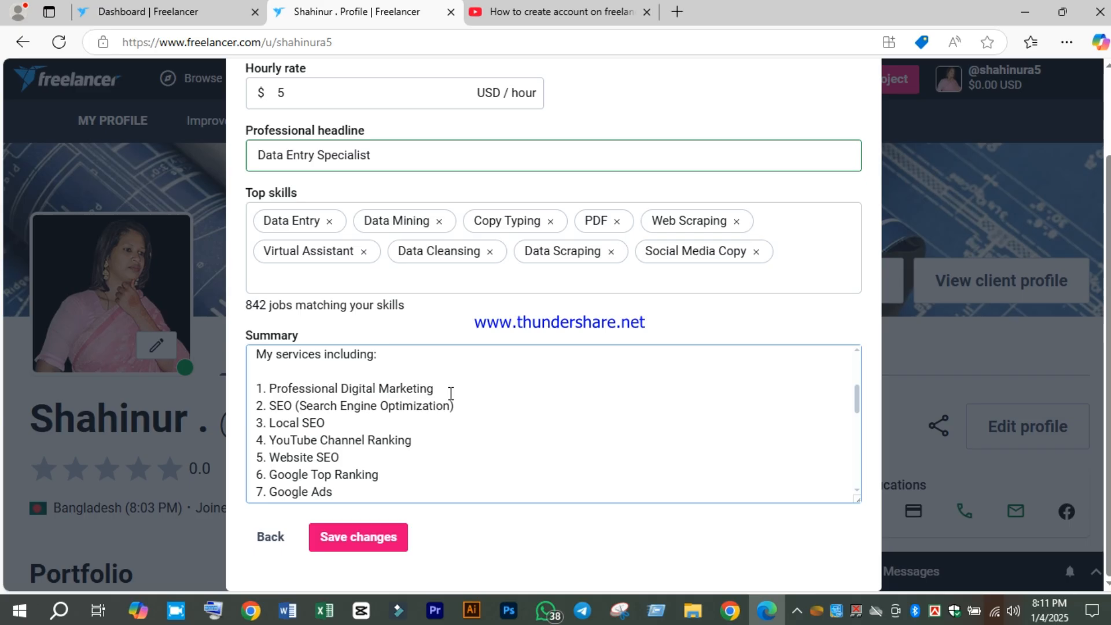
# Step: Replace the first service in the summary list with 'Data Entry'
pyautogui.moveTo(451, 393); pyautogui.dragTo(267, 389)
pyautogui.write('D')
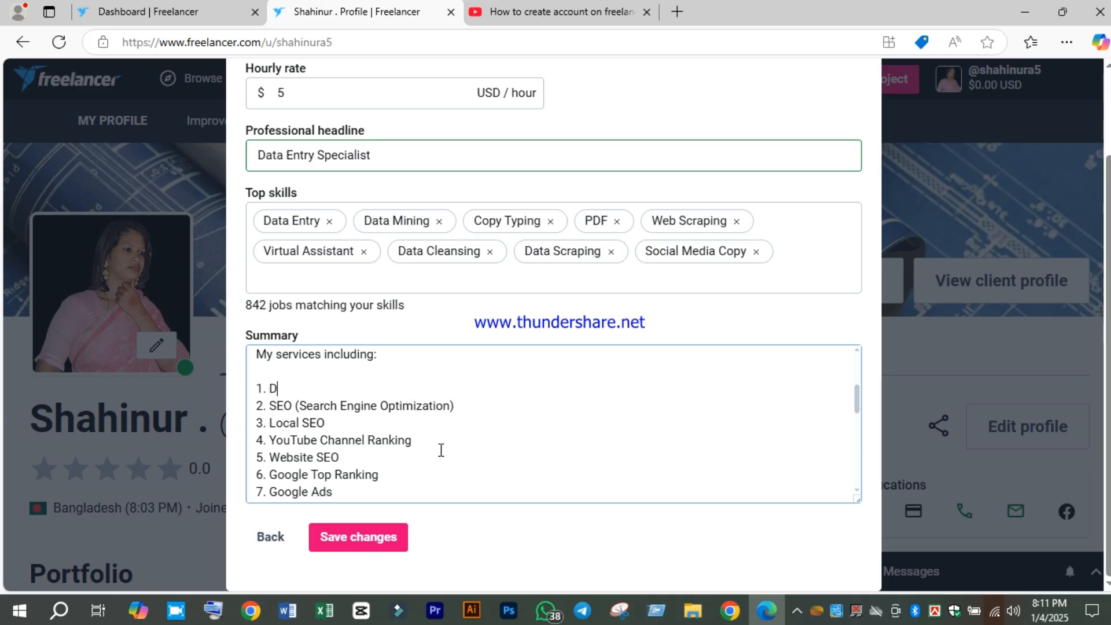
pyautogui.write('ata Entry')
pyautogui.scroll(-5, 375, 436)
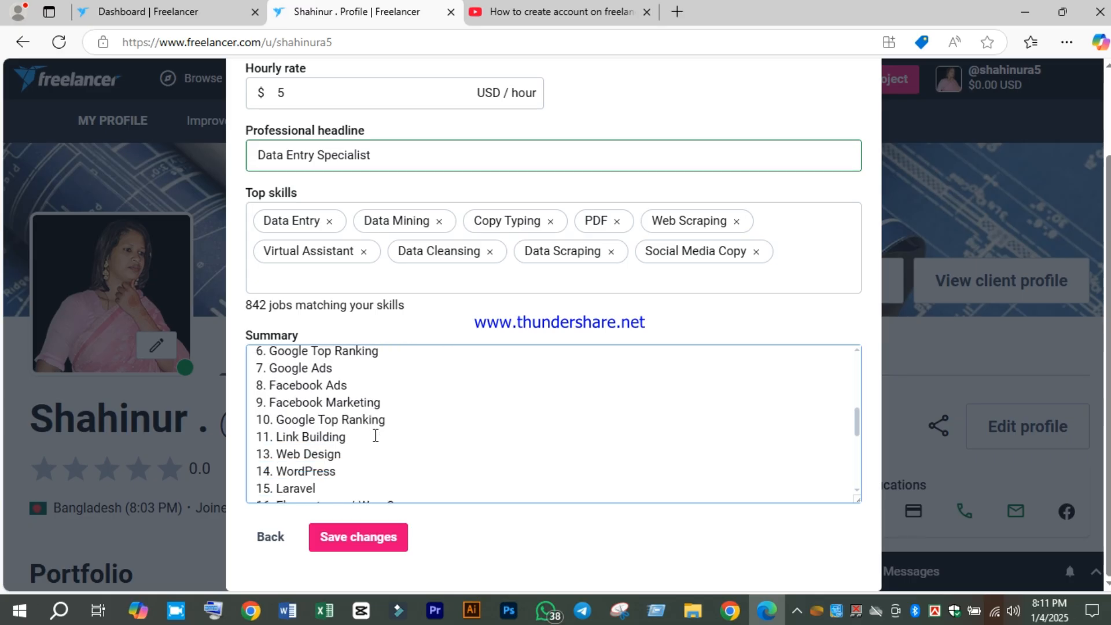
pyautogui.scroll(-3, 389, 444)
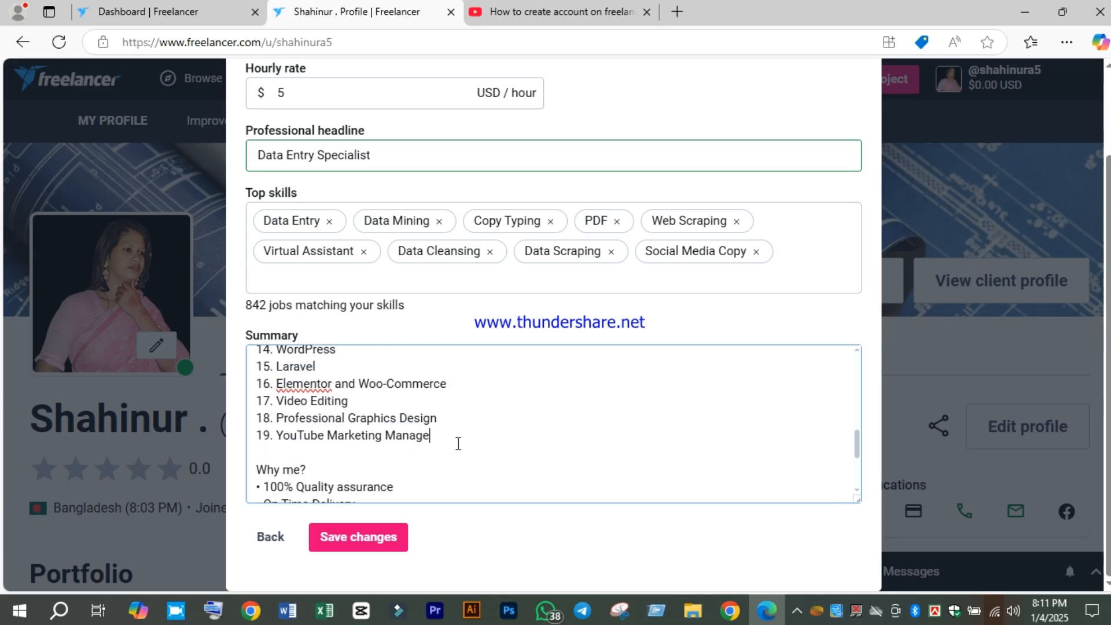
# Step: Delete services 13 through 17 and renumber the last service as 12
pyautogui.moveTo(458, 443); pyautogui.dragTo(283, 418)
pyautogui.scroll(3, 286, 415)
pyautogui.click(371, 451)
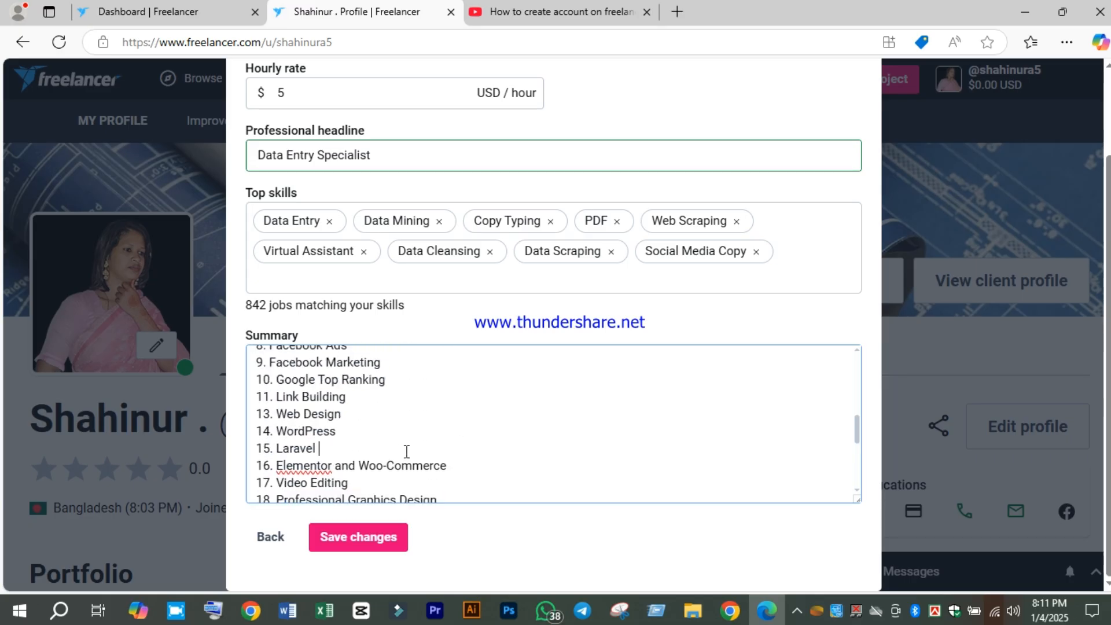
pyautogui.moveTo(370, 484); pyautogui.dragTo(248, 408)
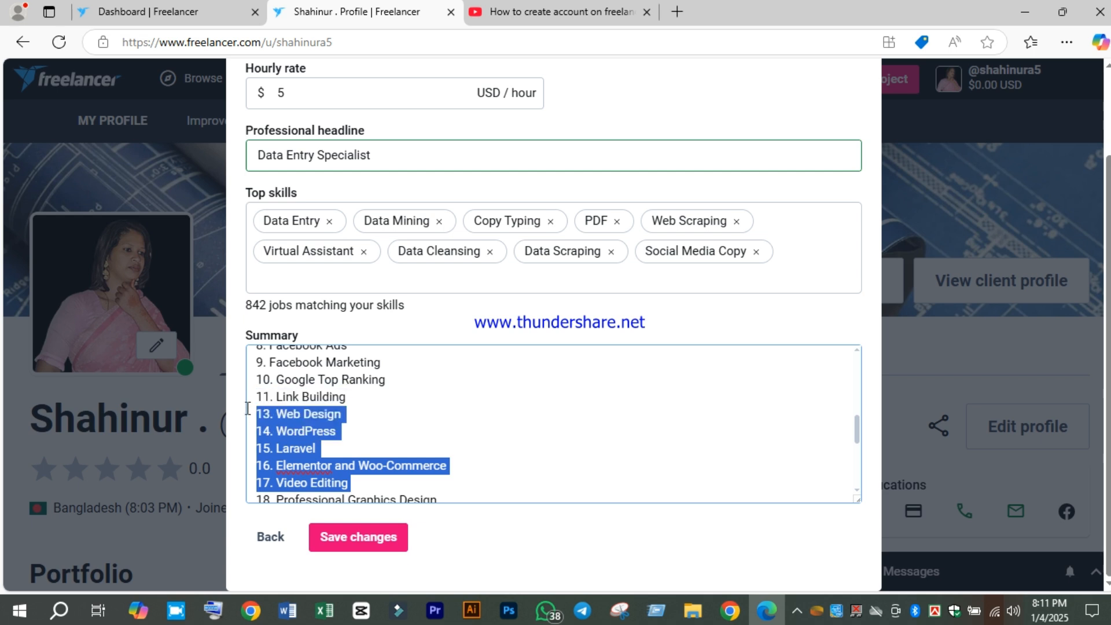
pyautogui.press('BackSpace')
pyautogui.press('BackSpace')
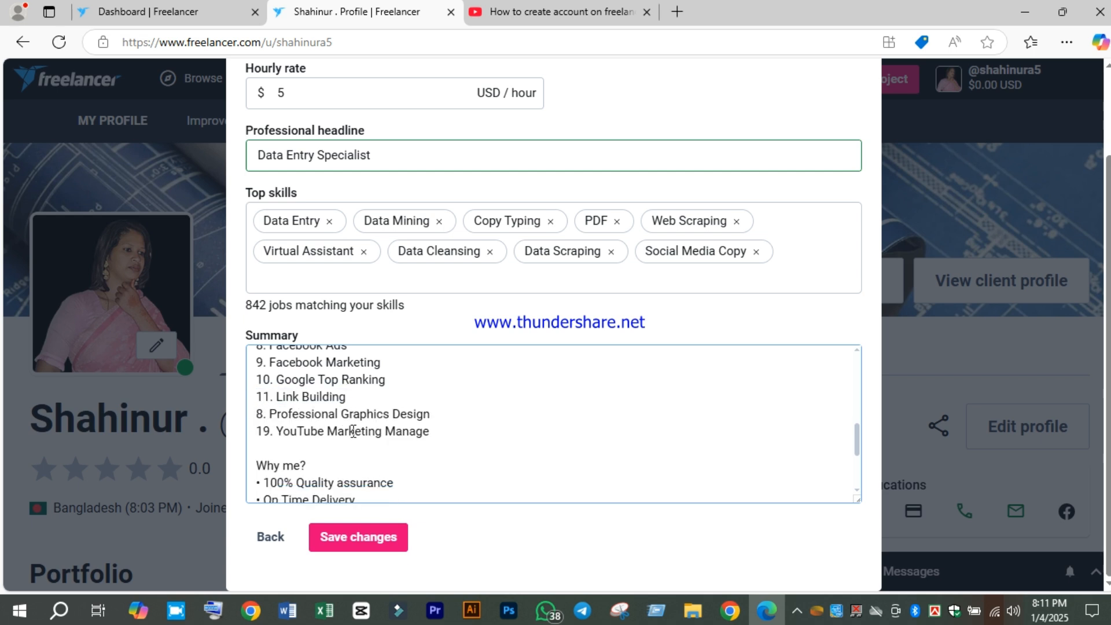
pyautogui.press('BackSpace')
pyautogui.press('BackSpace')
pyautogui.write('12')
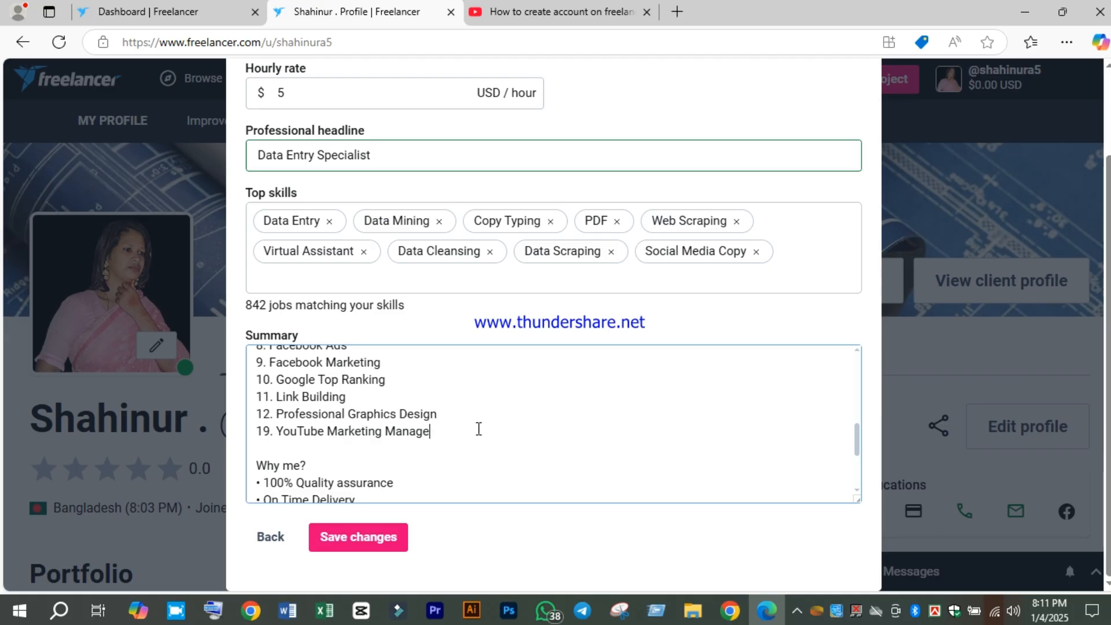
# Step: Switch briefly to another window from the taskbar, then return to the Summary box
pyautogui.scroll(-4, 479, 428)
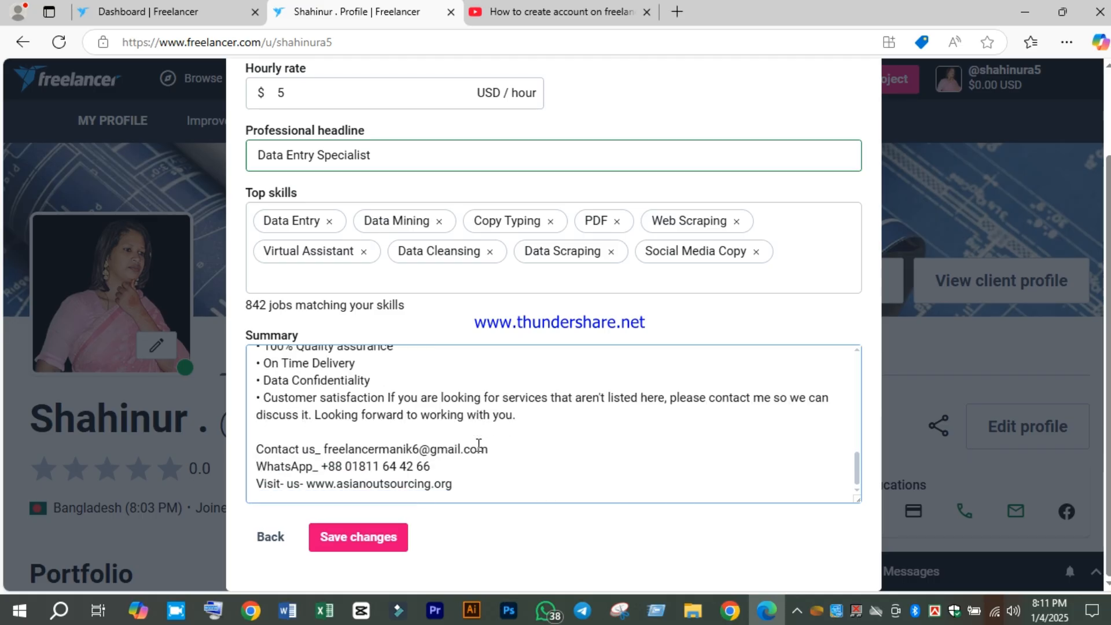
pyautogui.scroll(10, 479, 443)
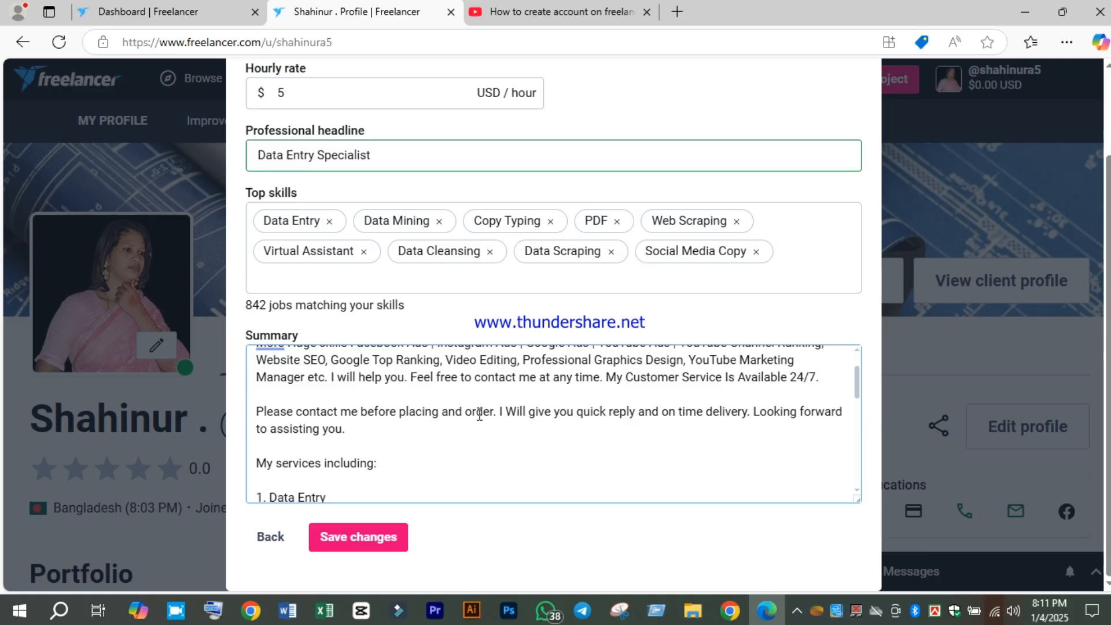
pyautogui.rightClick(796, 610)
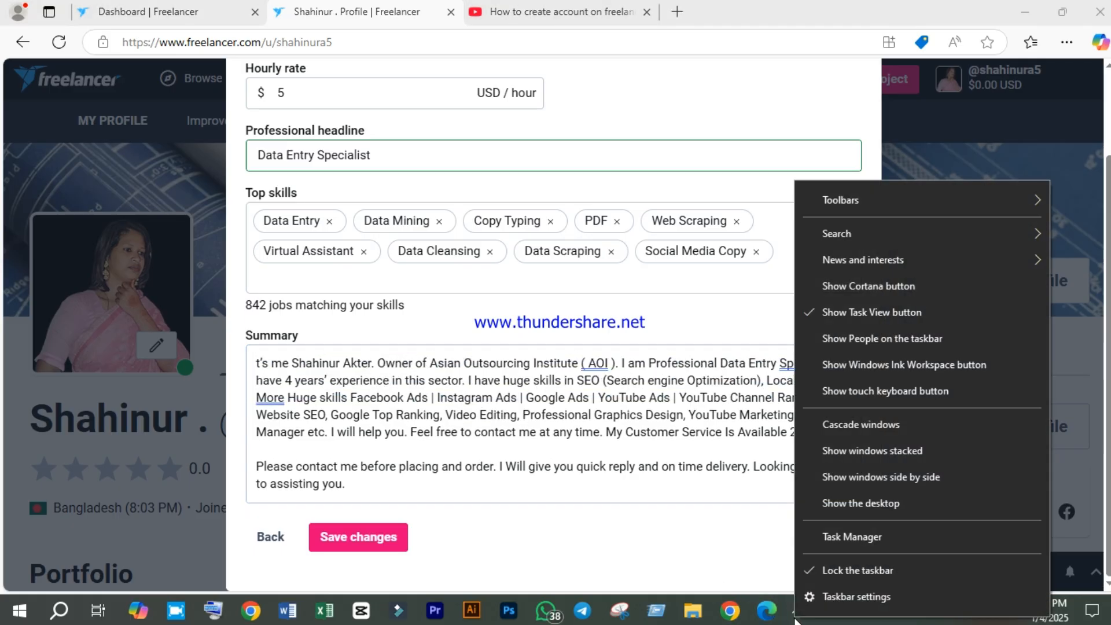
pyautogui.click(728, 551)
pyautogui.click(796, 611)
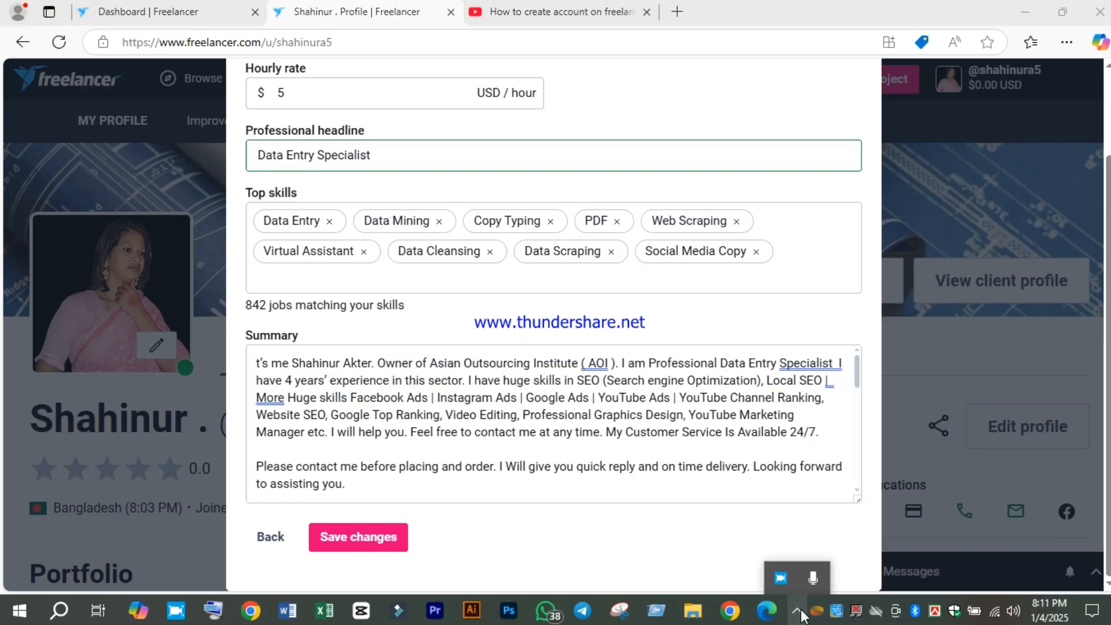
pyautogui.rightClick(784, 577)
pyautogui.moveTo(1034, 286); pyautogui.dragTo(895, 230)
pyautogui.click(425, 415)
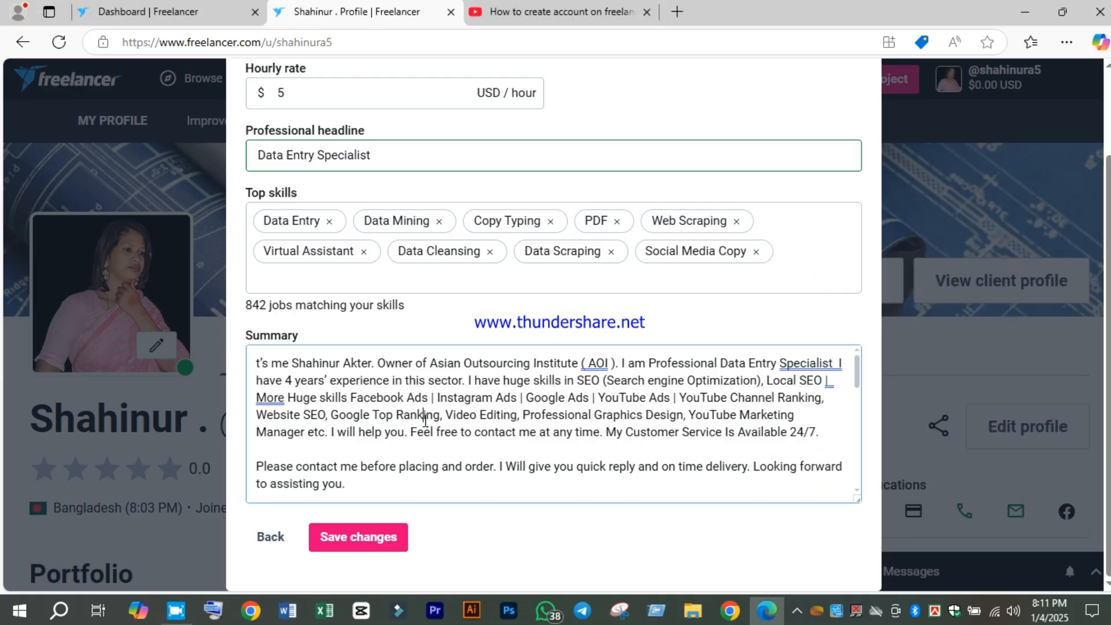
pyautogui.scroll(-1, 447, 411)
pyautogui.scroll(-2, 448, 410)
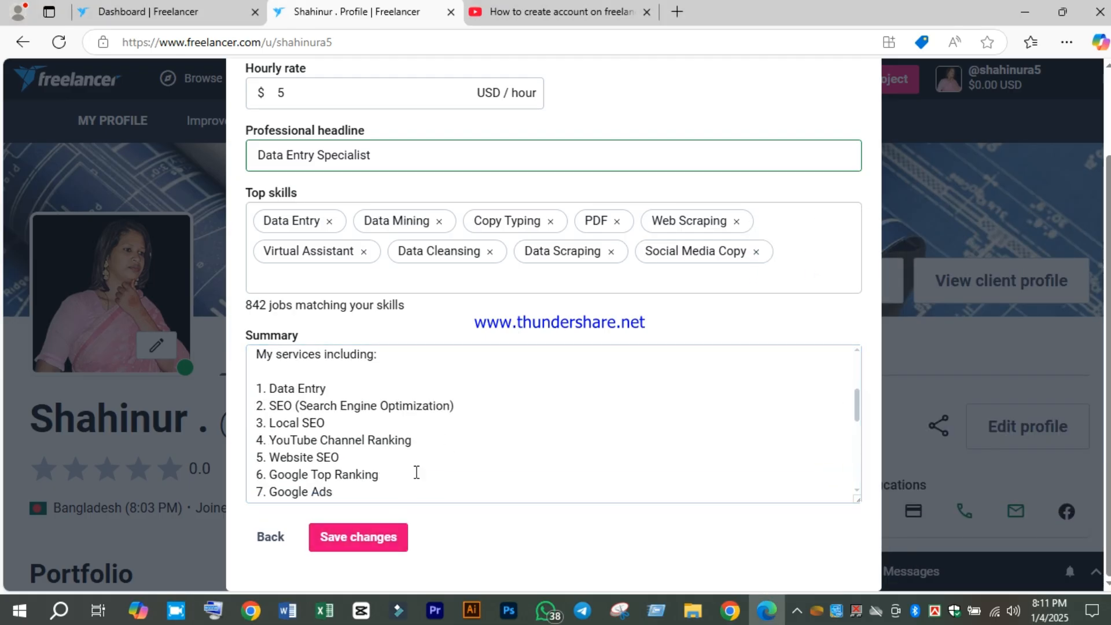
# Step: Go back to the profile page, reopen the edit form and save the changes
pyautogui.hotkey('alt', 'Left')
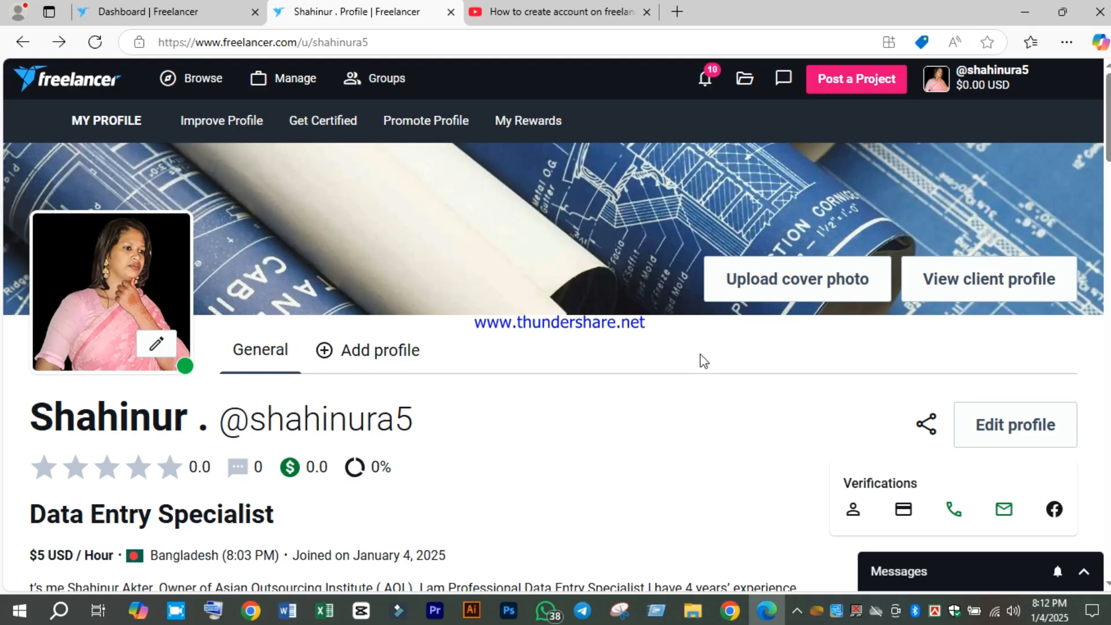
pyautogui.scroll(-4, 703, 365)
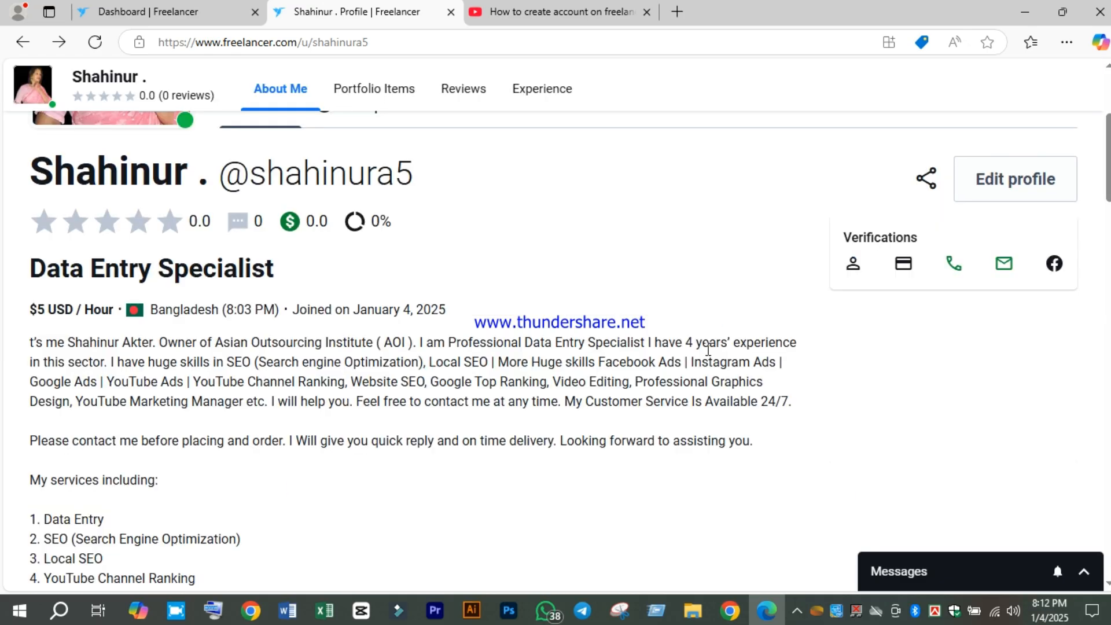
pyautogui.scroll(4, 799, 334)
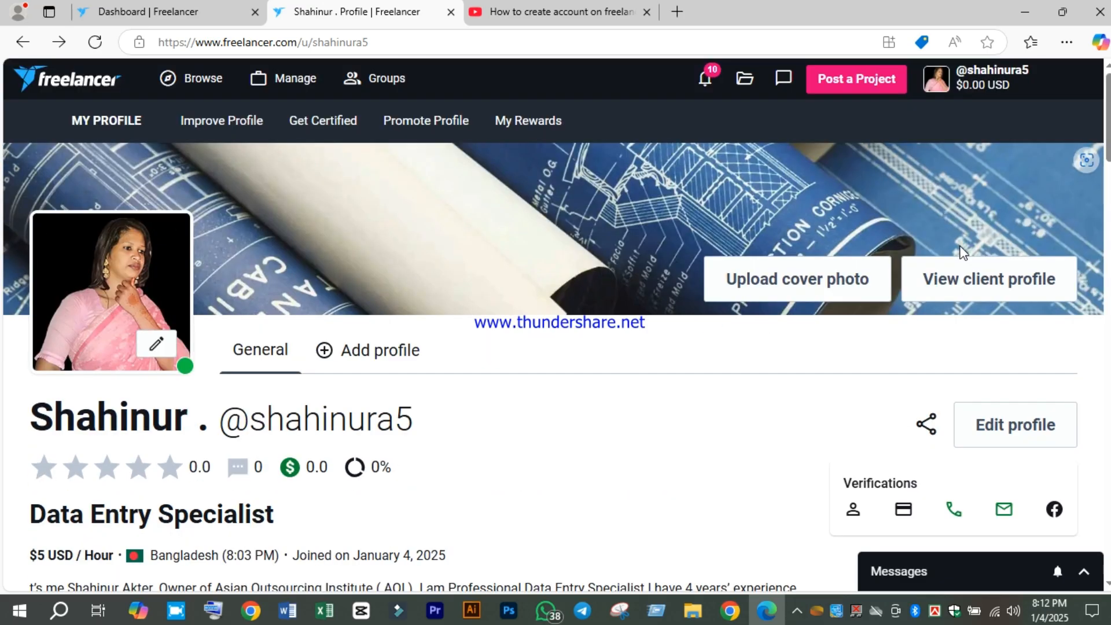
pyautogui.click(1002, 437)
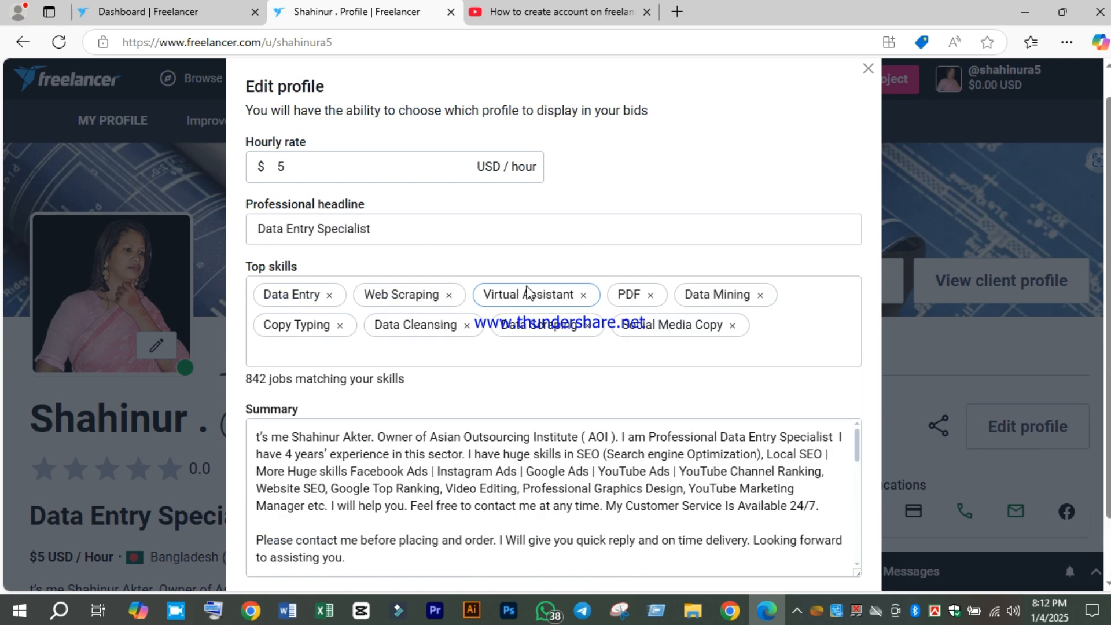
pyautogui.scroll(-1, 546, 278)
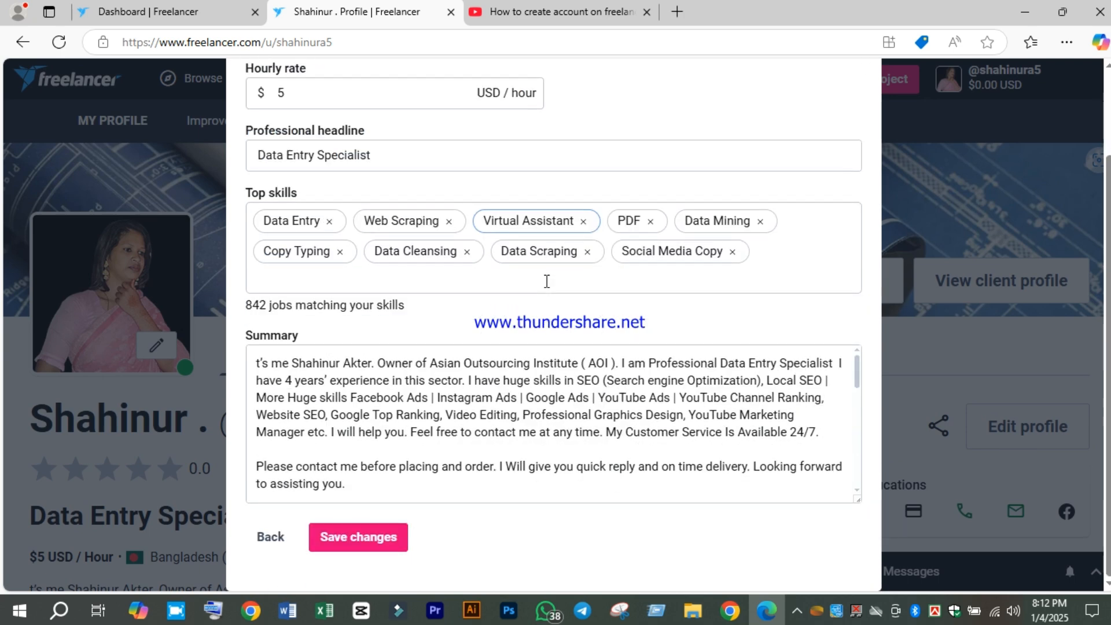
pyautogui.click(372, 533)
# Step: Open the portfolio management section from the profile page
pyautogui.scroll(-6, 744, 364)
pyautogui.scroll(-8, 744, 360)
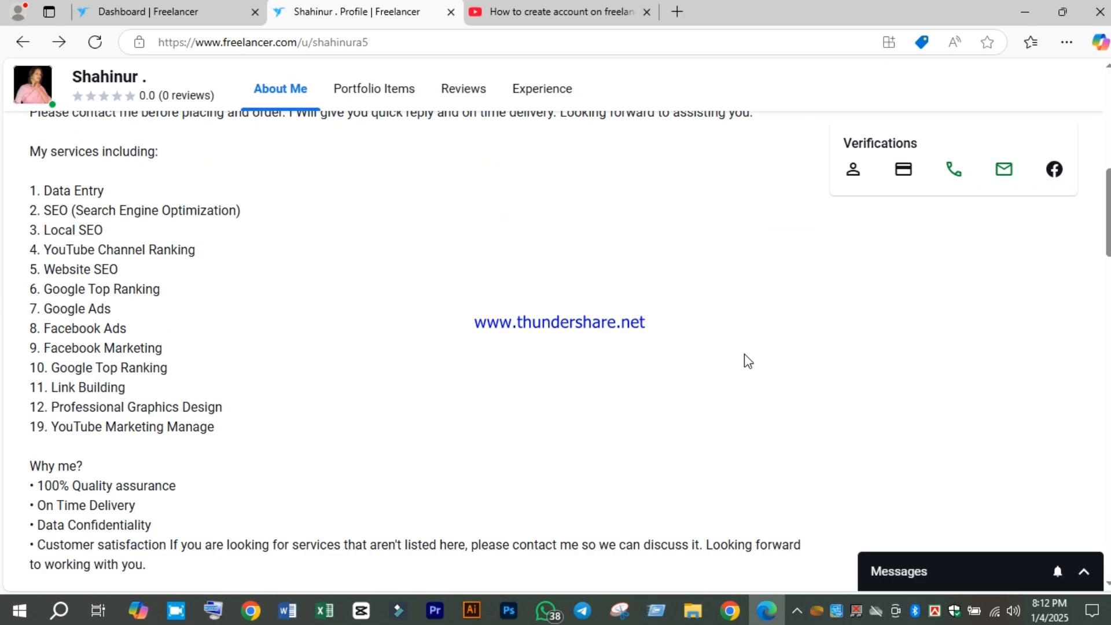
pyautogui.click(987, 366)
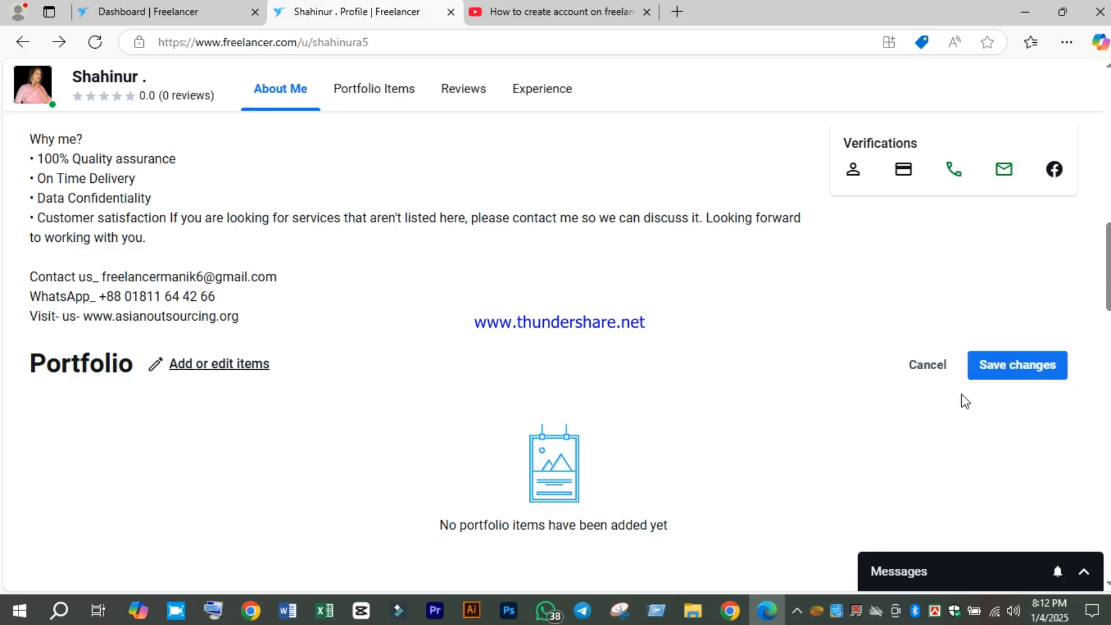
pyautogui.scroll(-4, 504, 425)
pyautogui.scroll(-5, 393, 373)
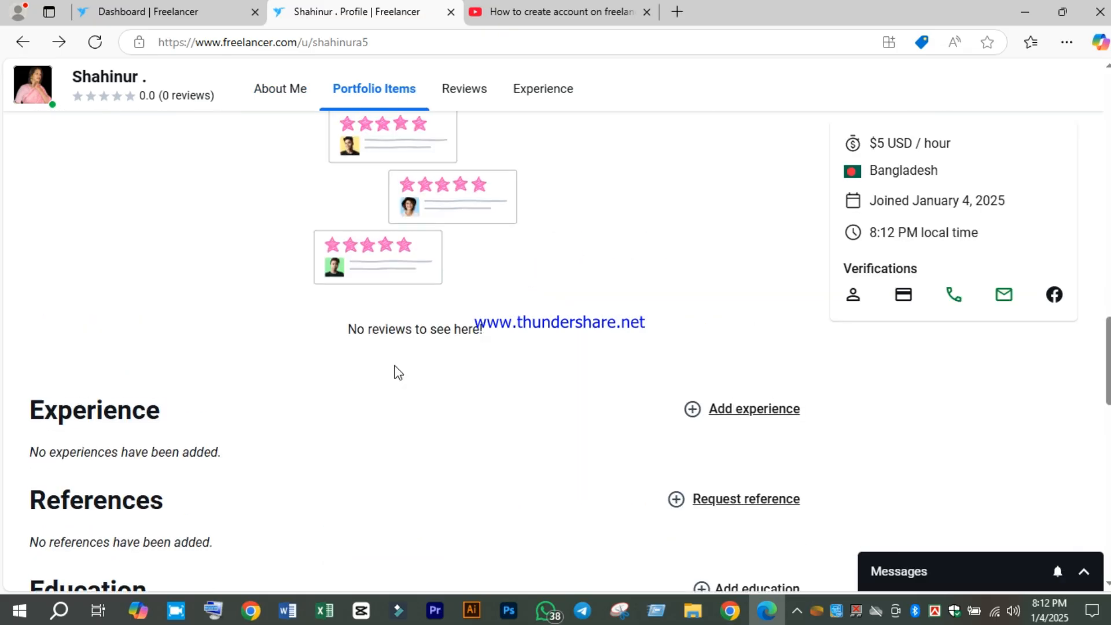
pyautogui.scroll(8, 394, 373)
# Step: Open the portfolio item manager and start a new portfolio item
pyautogui.click(203, 287)
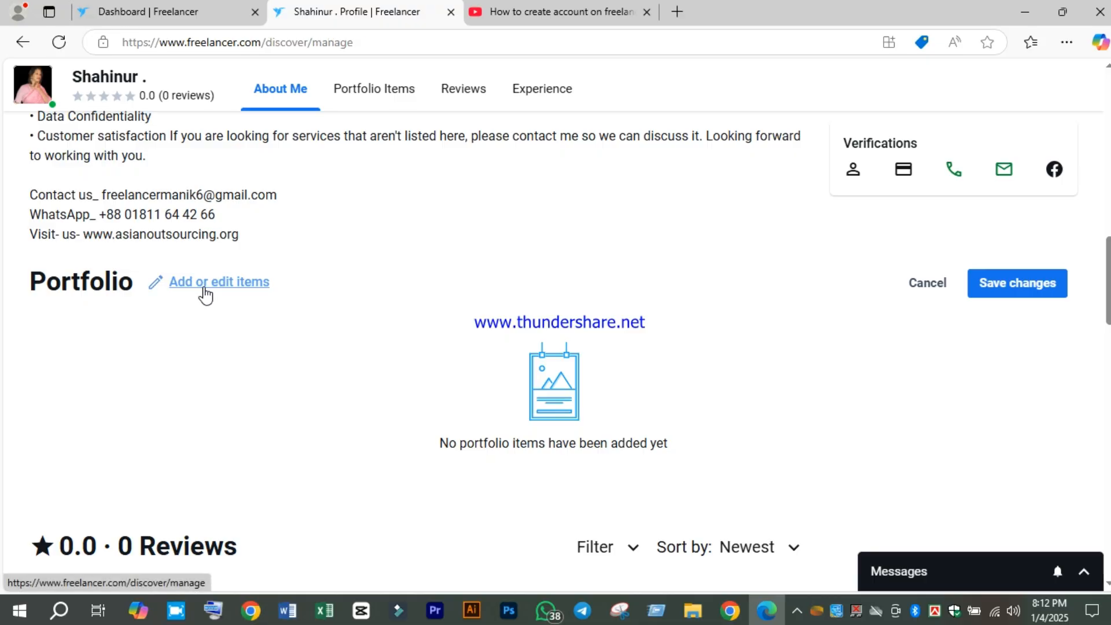
pyautogui.scroll(-2, 377, 359)
pyautogui.click(142, 420)
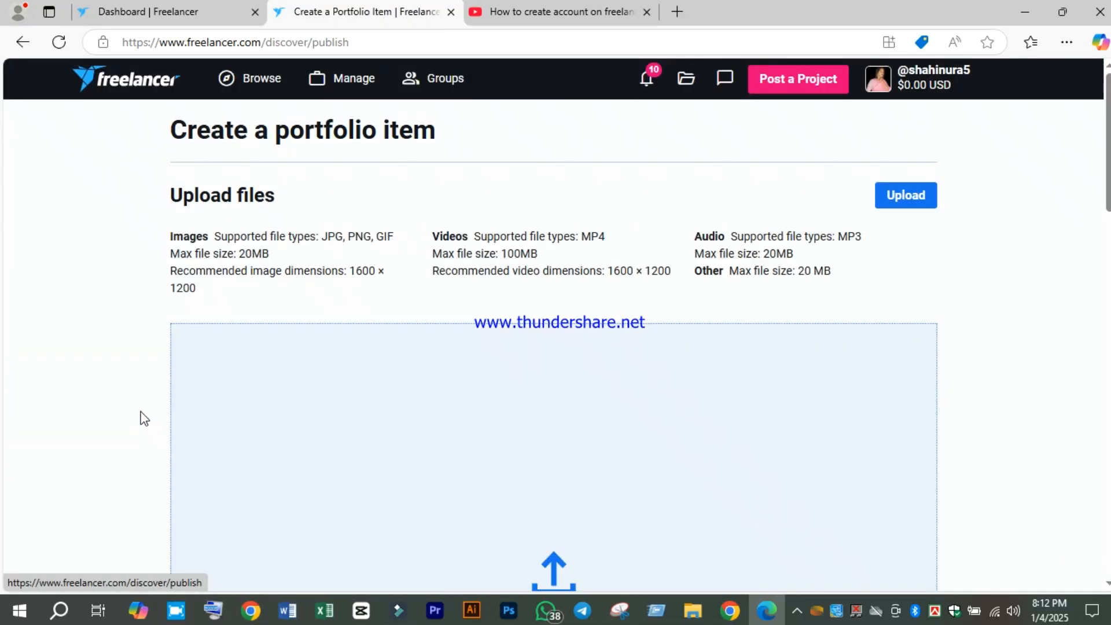
pyautogui.scroll(-4, 425, 360)
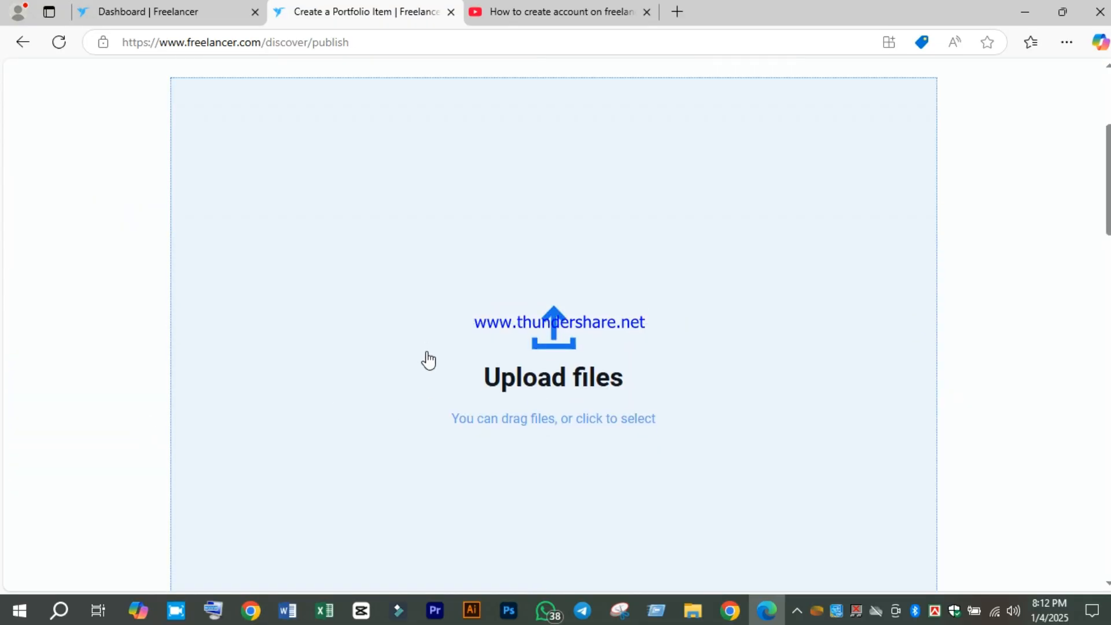
# Step: Bring up the upload file picker and show the Downloads folder
pyautogui.click(621, 389)
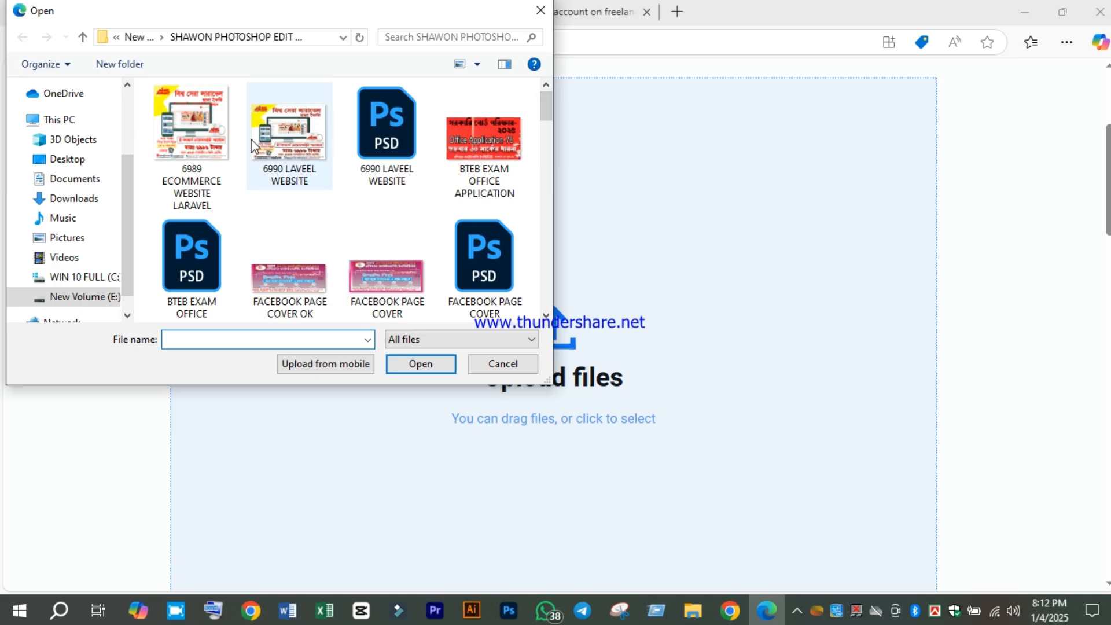
pyautogui.scroll(-8, 289, 167)
pyautogui.scroll(-5, 377, 251)
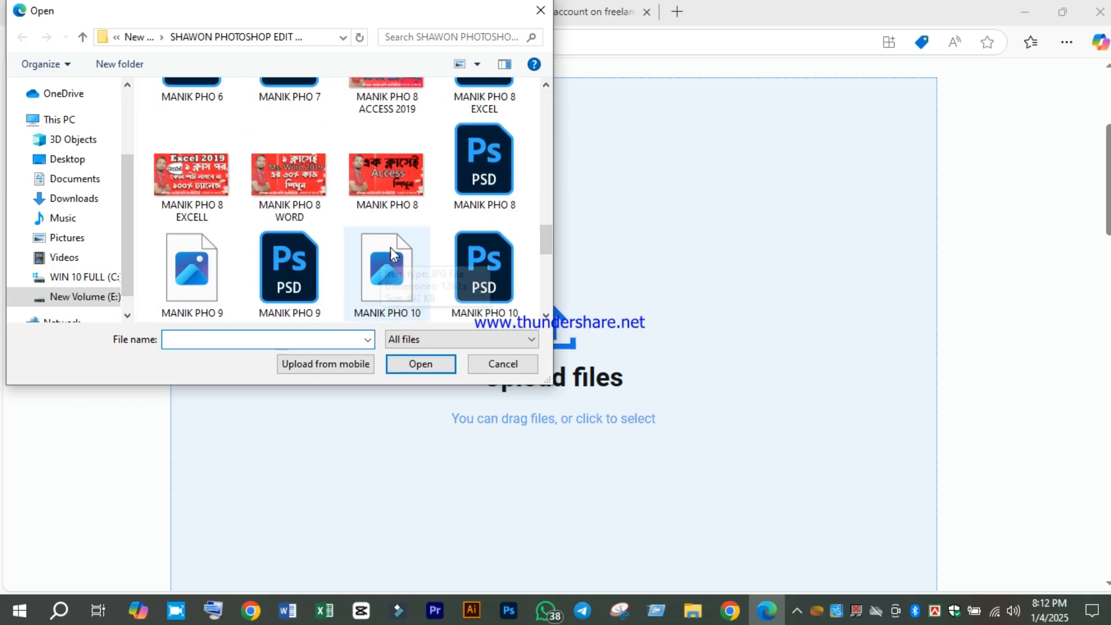
pyautogui.click(797, 611)
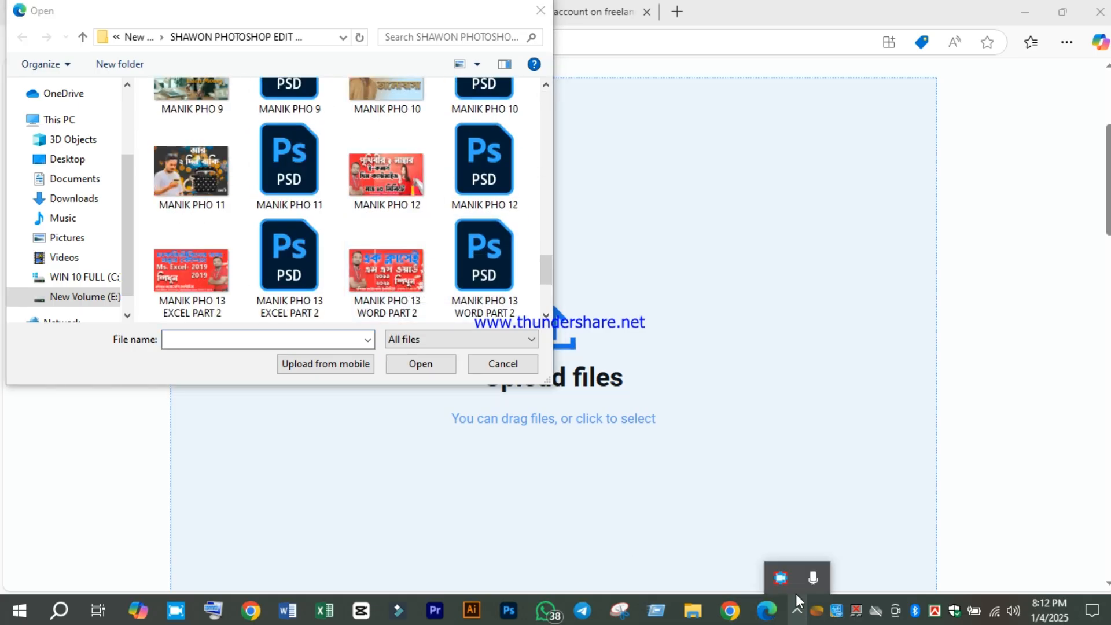
pyautogui.click(781, 578)
pyautogui.click(990, 466)
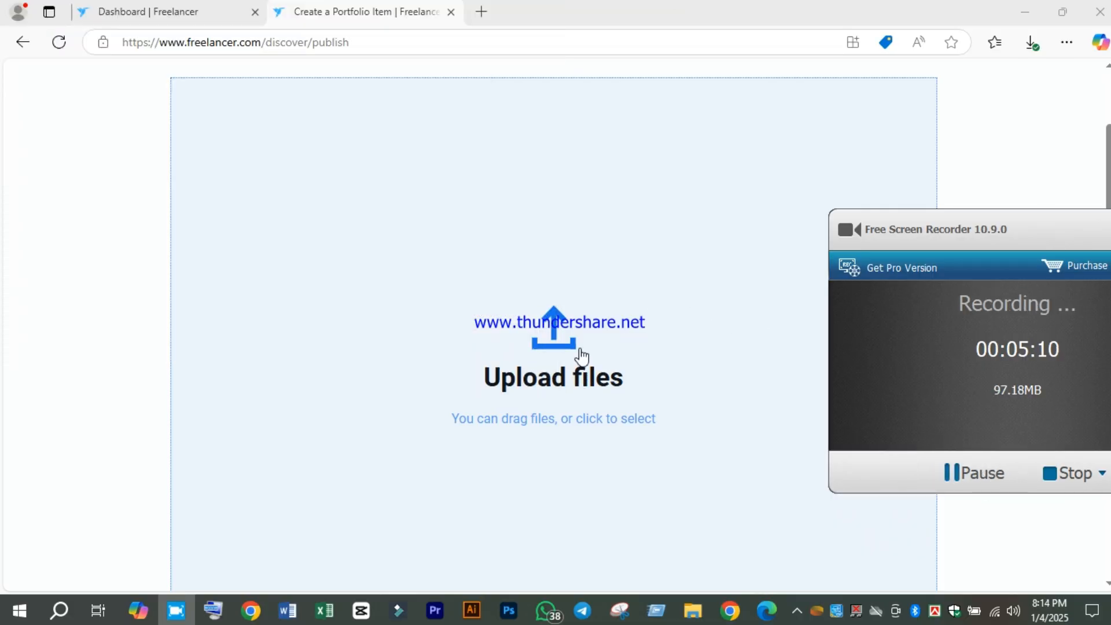
pyautogui.click(597, 360)
pyautogui.click(590, 357)
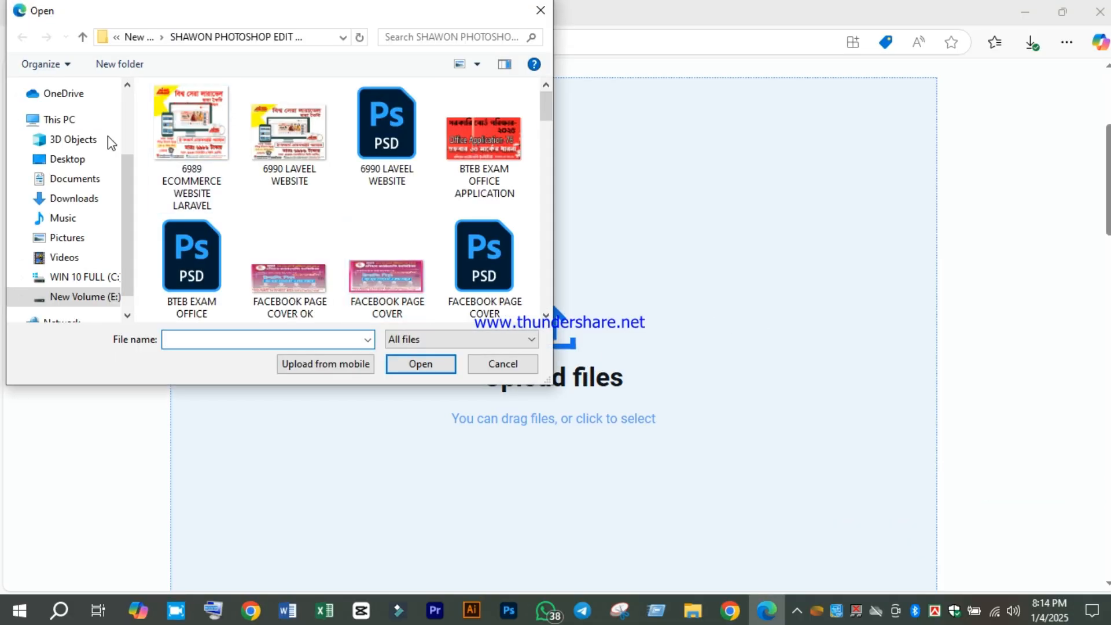
pyautogui.click(85, 198)
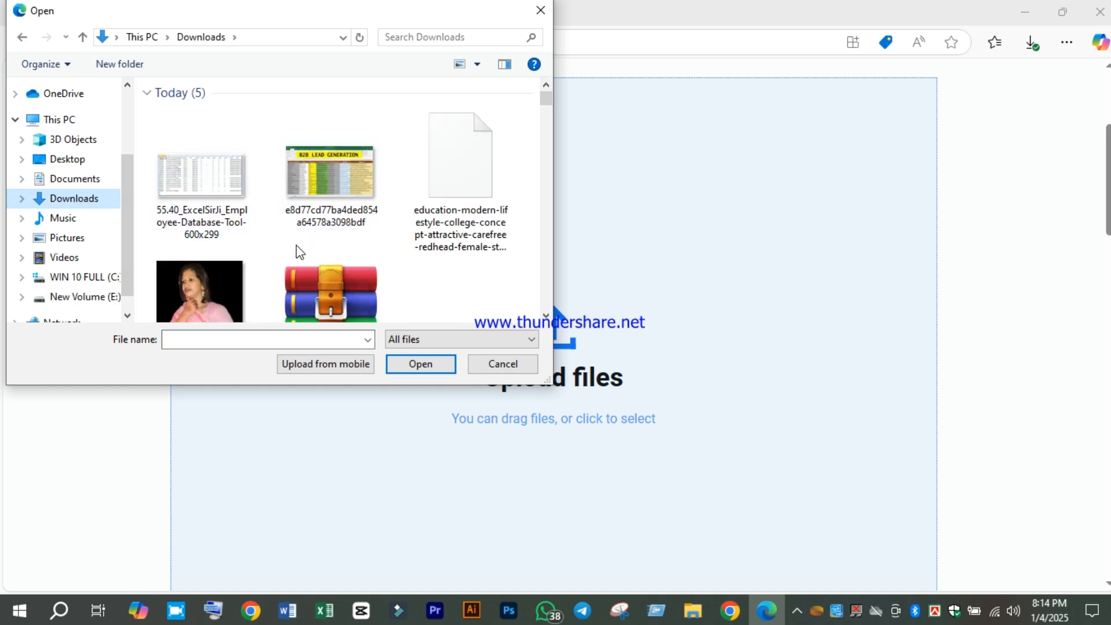
# Step: Try uploading the Downloads image, which is rejected as smaller than 640 × 480 px
pyautogui.doubleClick(311, 197)
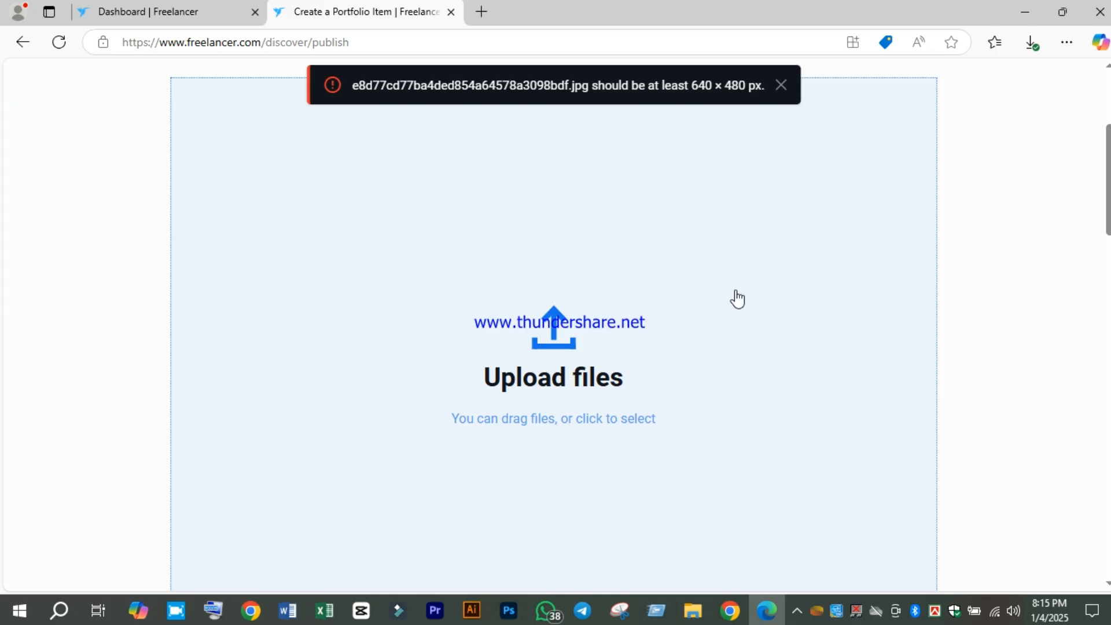
pyautogui.click(798, 611)
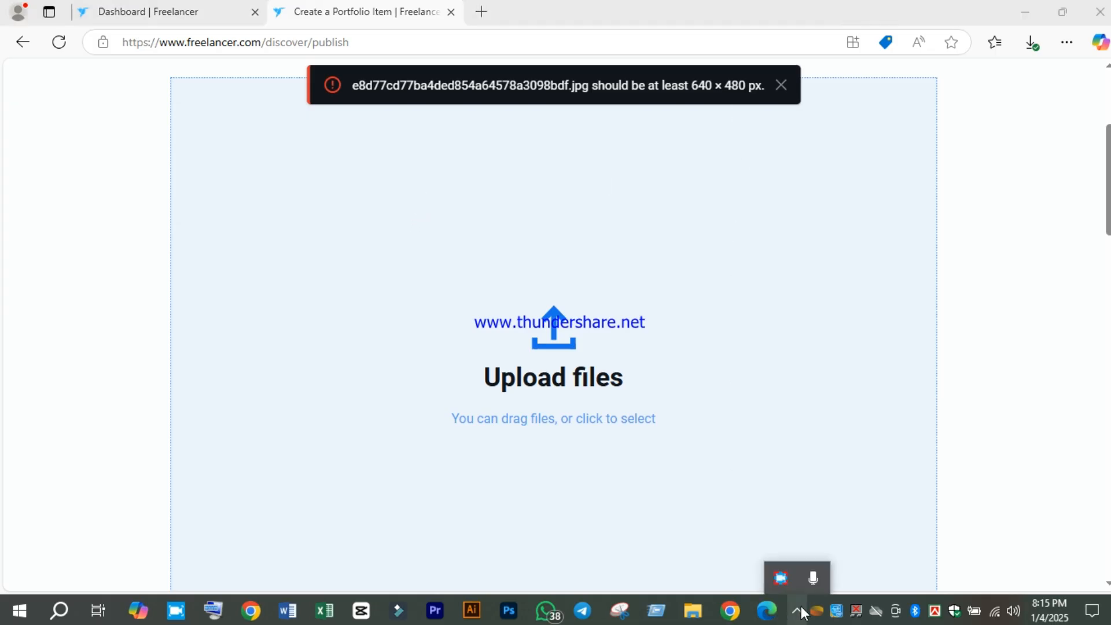
pyautogui.rightClick(783, 581)
pyautogui.click(984, 474)
pyautogui.click(998, 474)
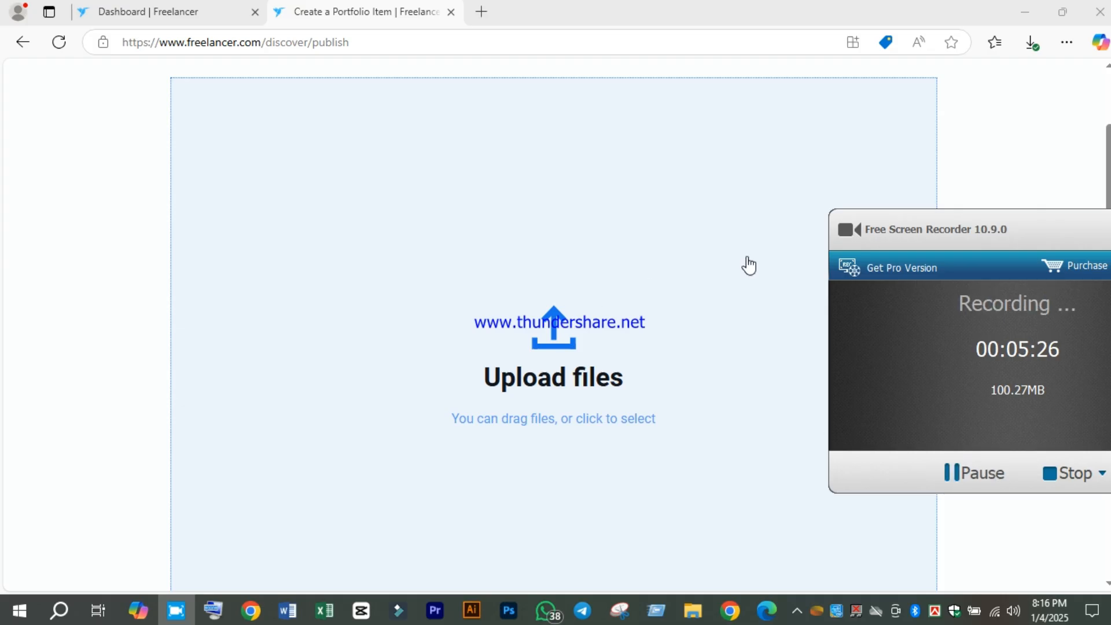
# Step: Upload the B2B LEAD GENERATION image from the photoshop folder on New Volume (E:)
pyautogui.click(593, 367)
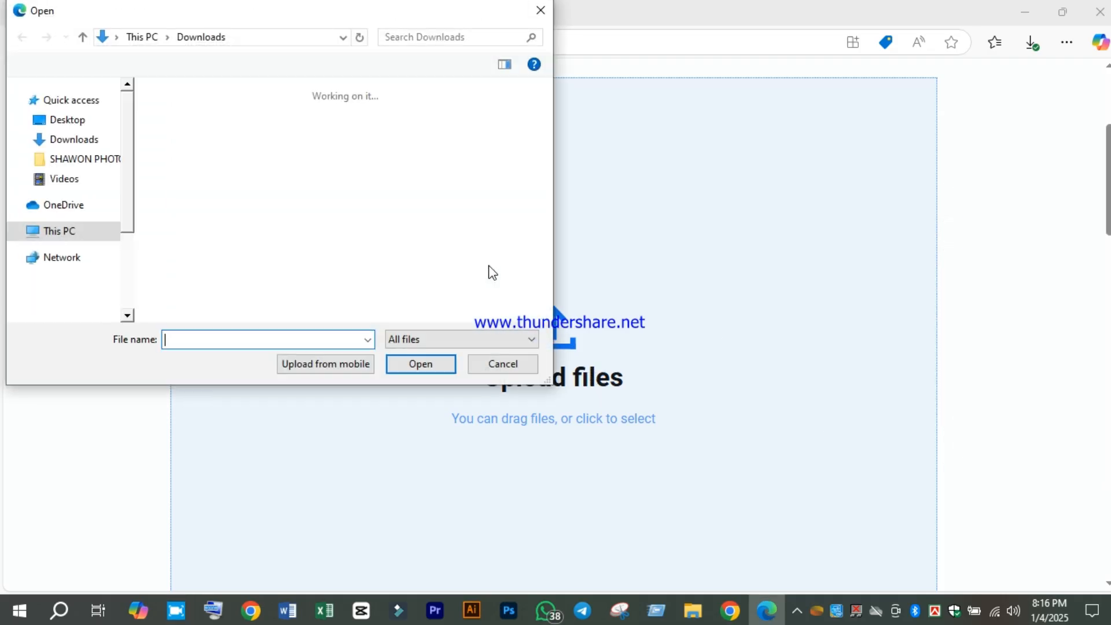
pyautogui.moveTo(131, 215); pyautogui.dragTo(129, 269)
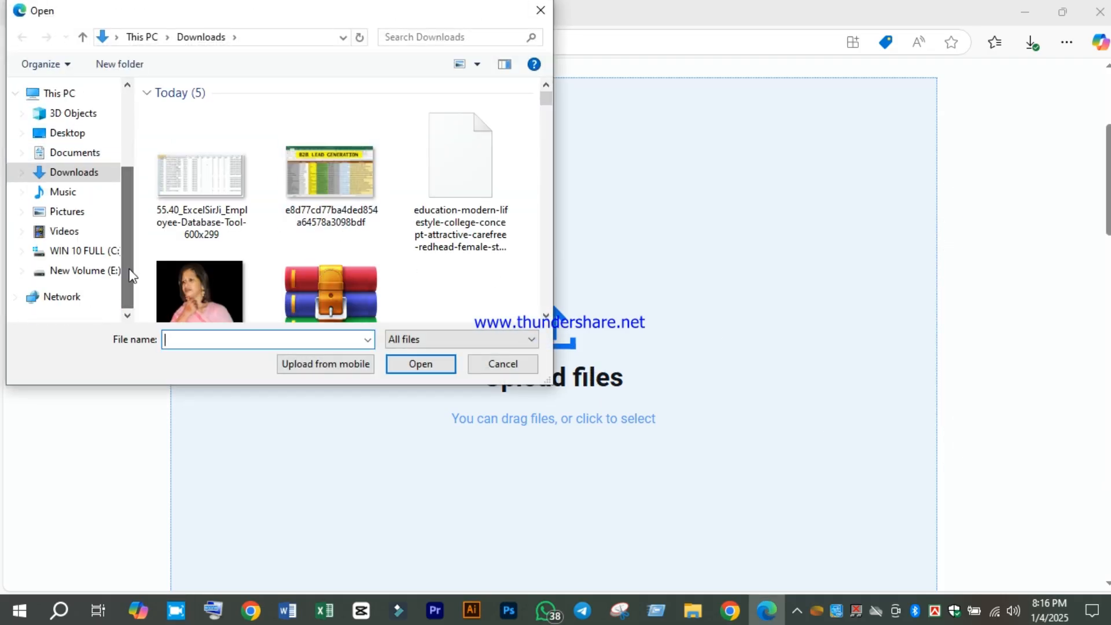
pyautogui.click(87, 270)
pyautogui.doubleClick(262, 221)
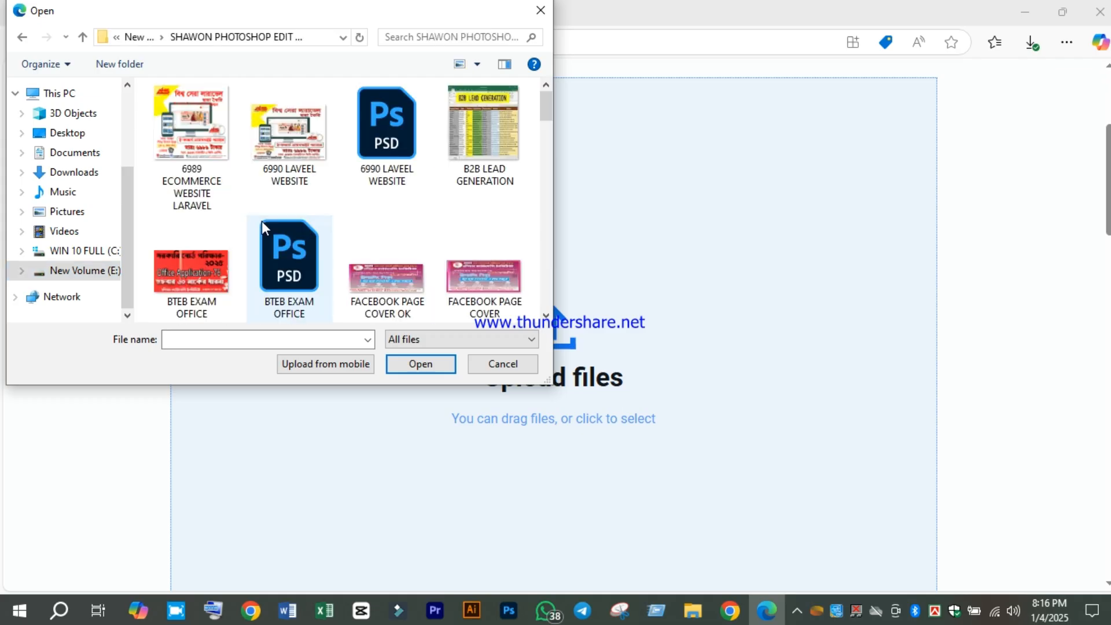
pyautogui.doubleClick(496, 170)
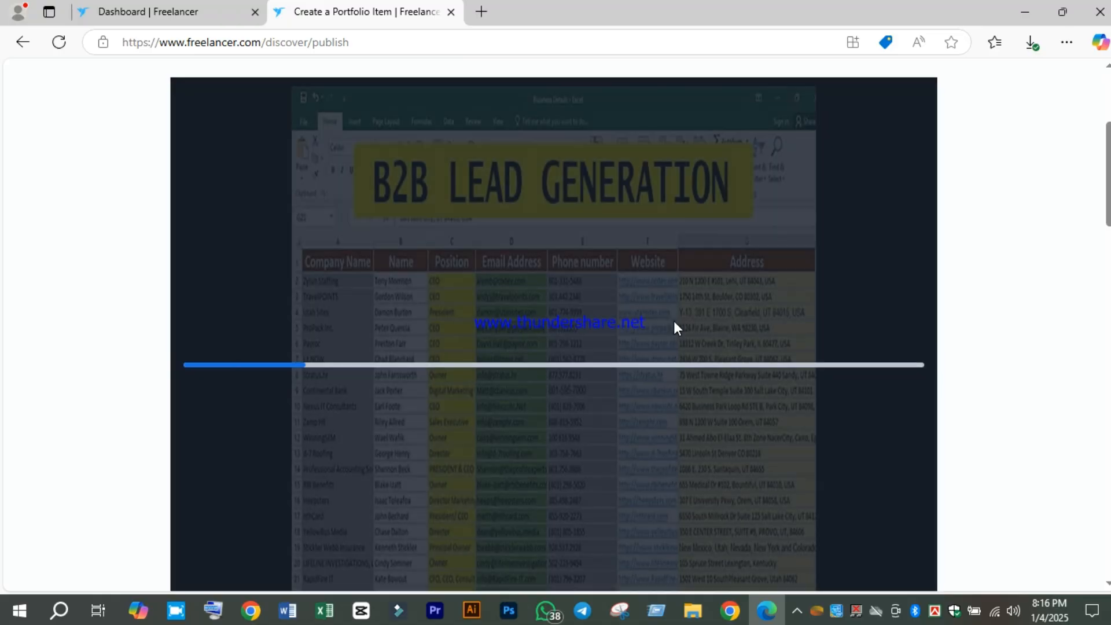
# Step: Scroll through the Create a Portfolio Item form while the B2B LEAD GENERATION image finishes uploading
pyautogui.scroll(-4, 675, 320)
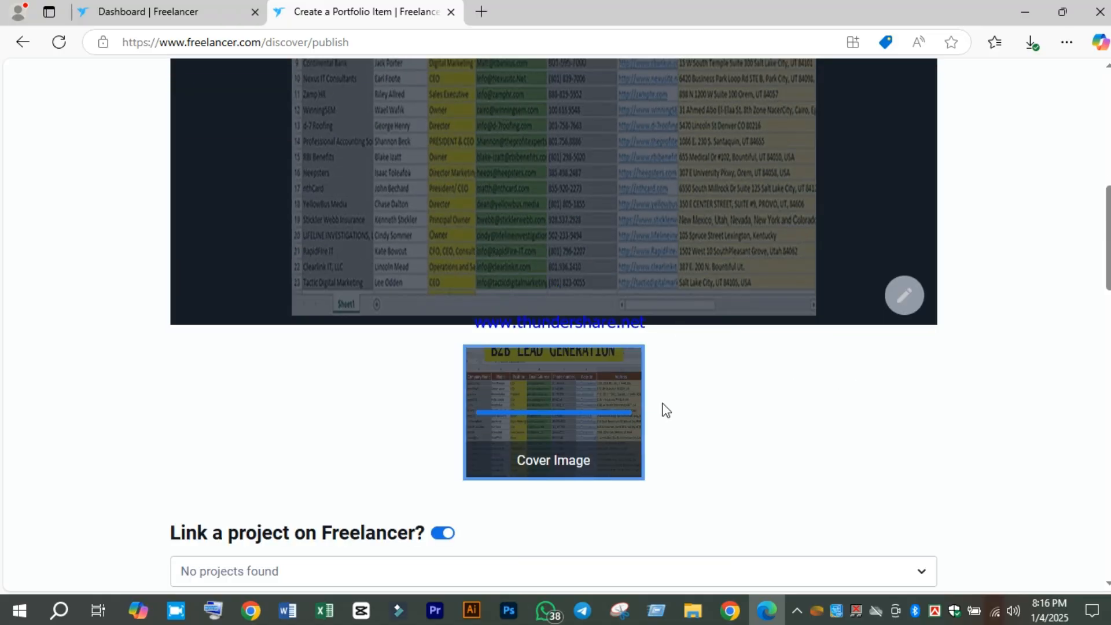
pyautogui.scroll(-5, 666, 408)
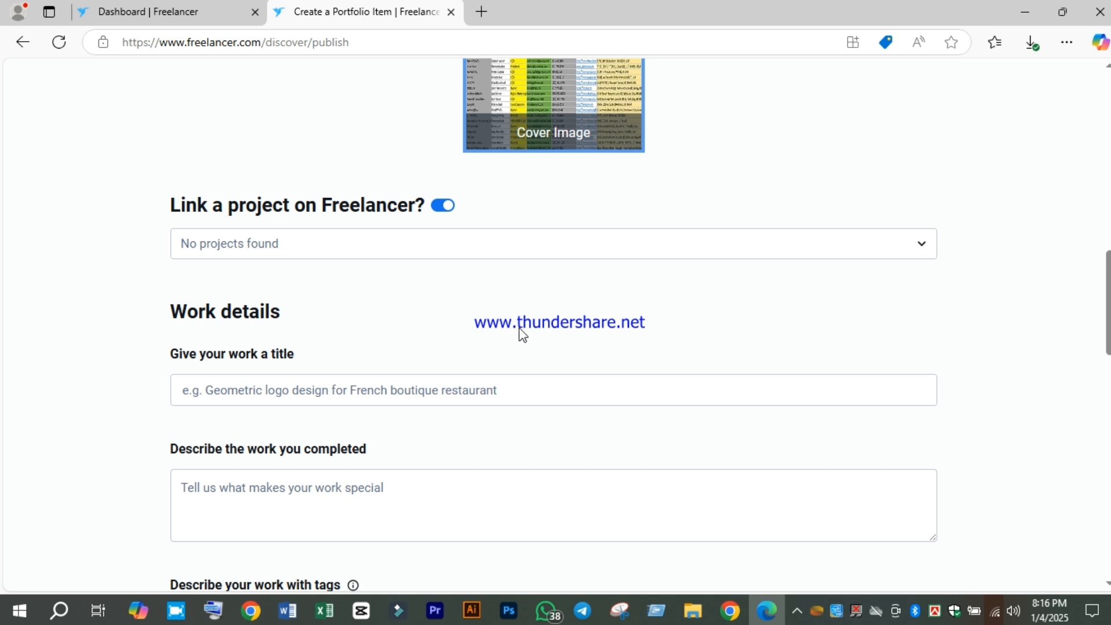
pyautogui.scroll(-4, 524, 336)
pyautogui.scroll(-3, 523, 327)
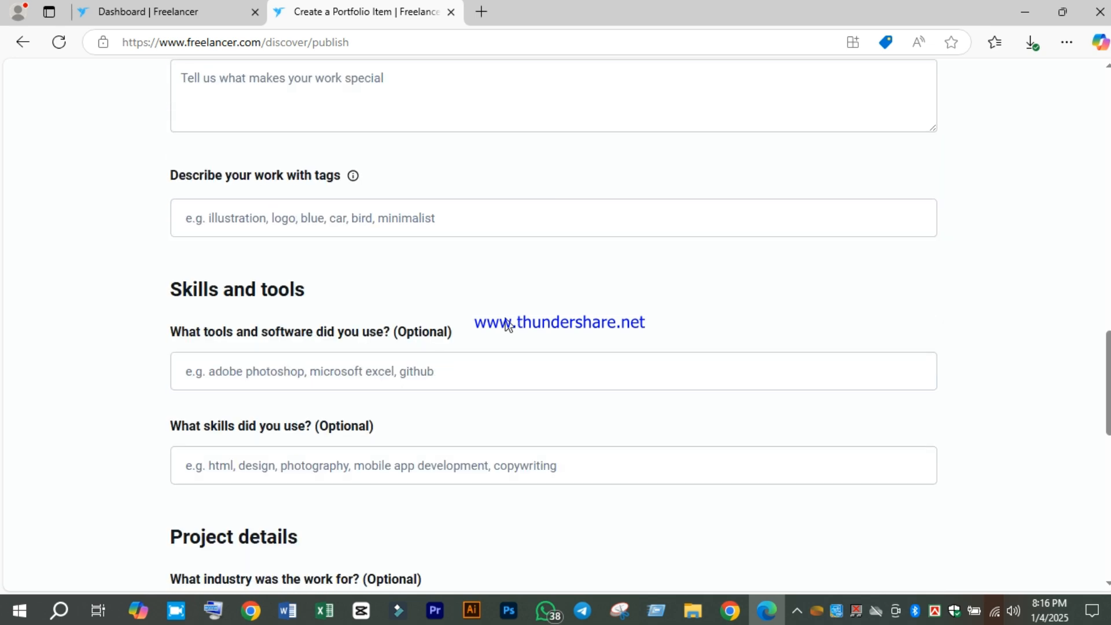
pyautogui.scroll(-3, 508, 322)
pyautogui.scroll(-1, 506, 324)
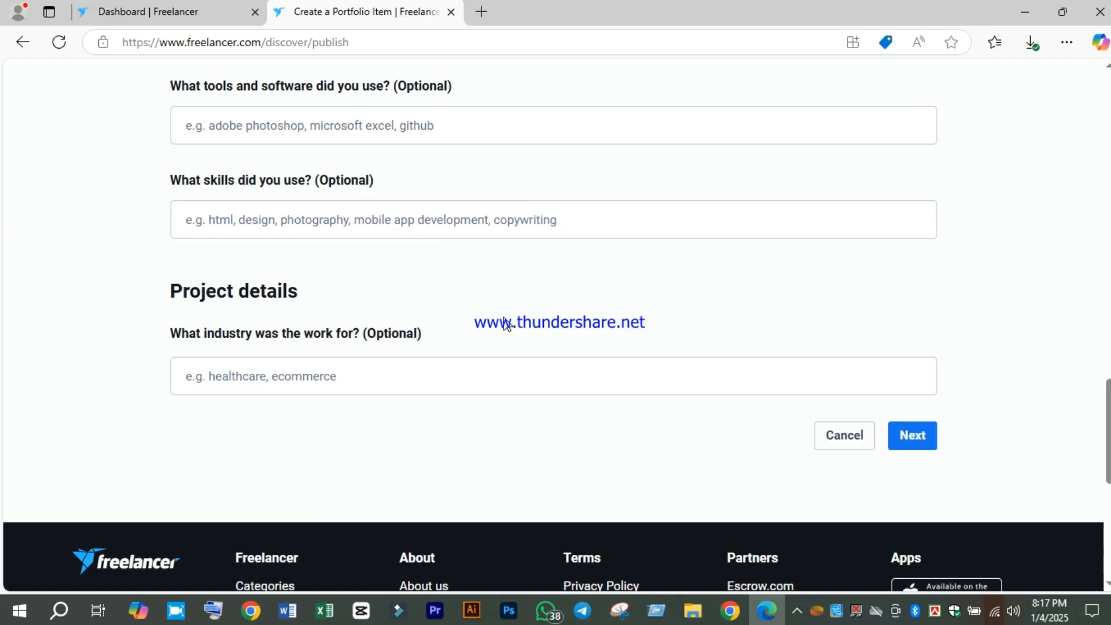
pyautogui.scroll(4, 508, 323)
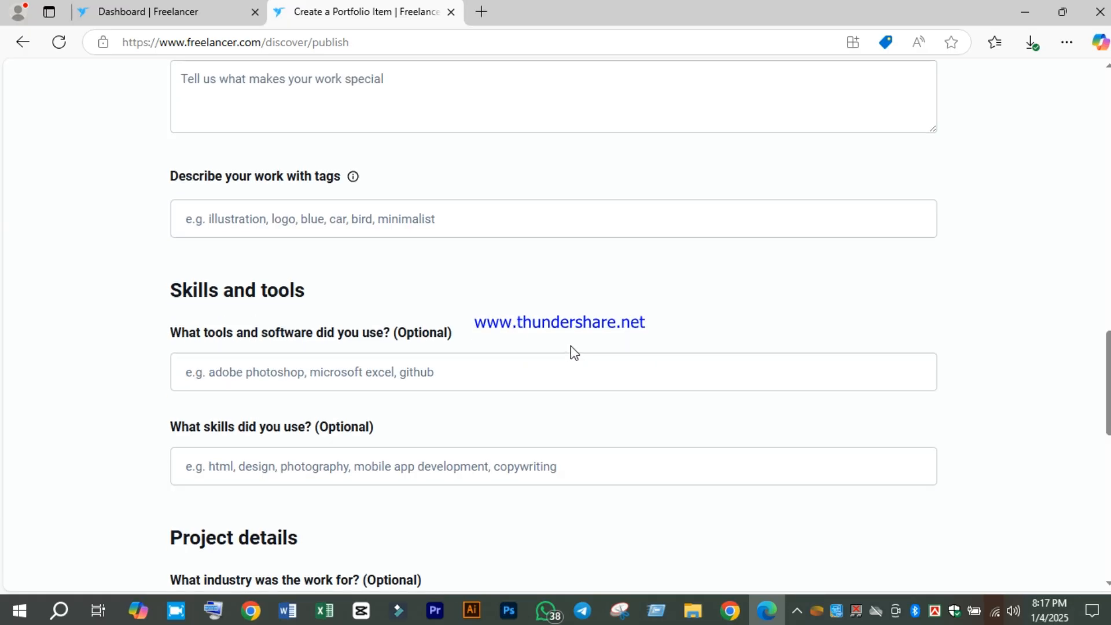
pyautogui.scroll(8, 631, 422)
pyautogui.scroll(5, 727, 431)
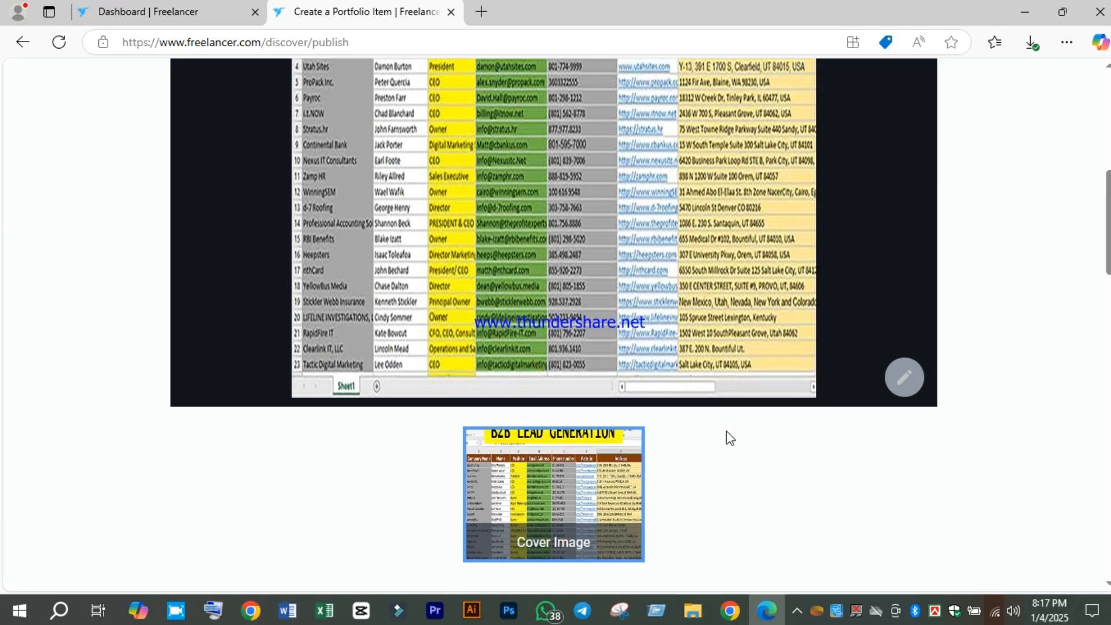
pyautogui.scroll(7, 744, 491)
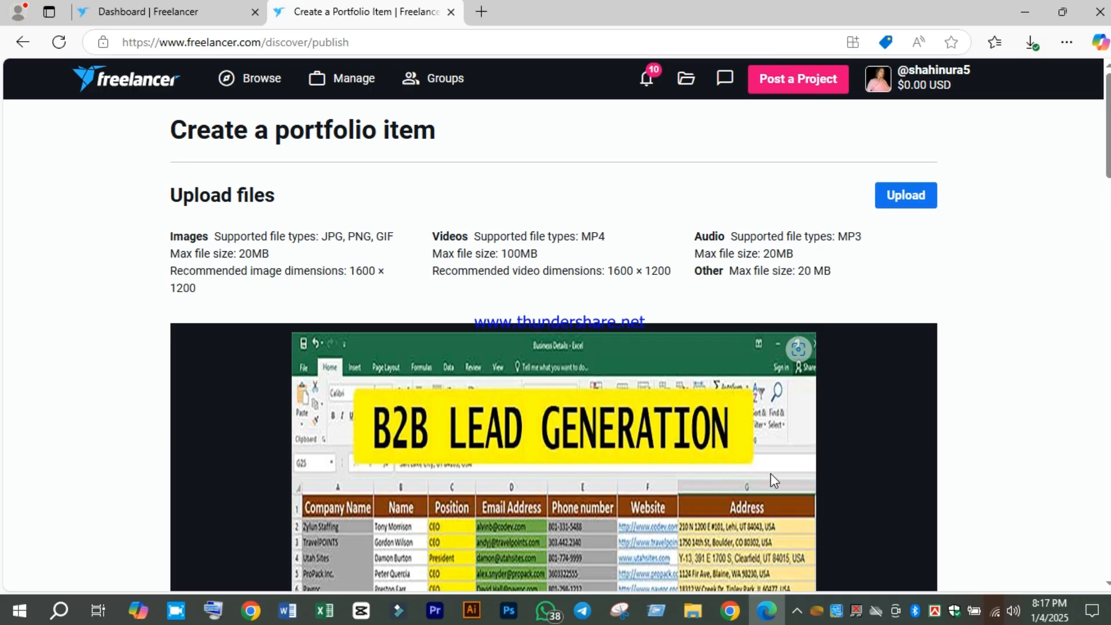
pyautogui.scroll(-4, 866, 581)
pyautogui.click(797, 609)
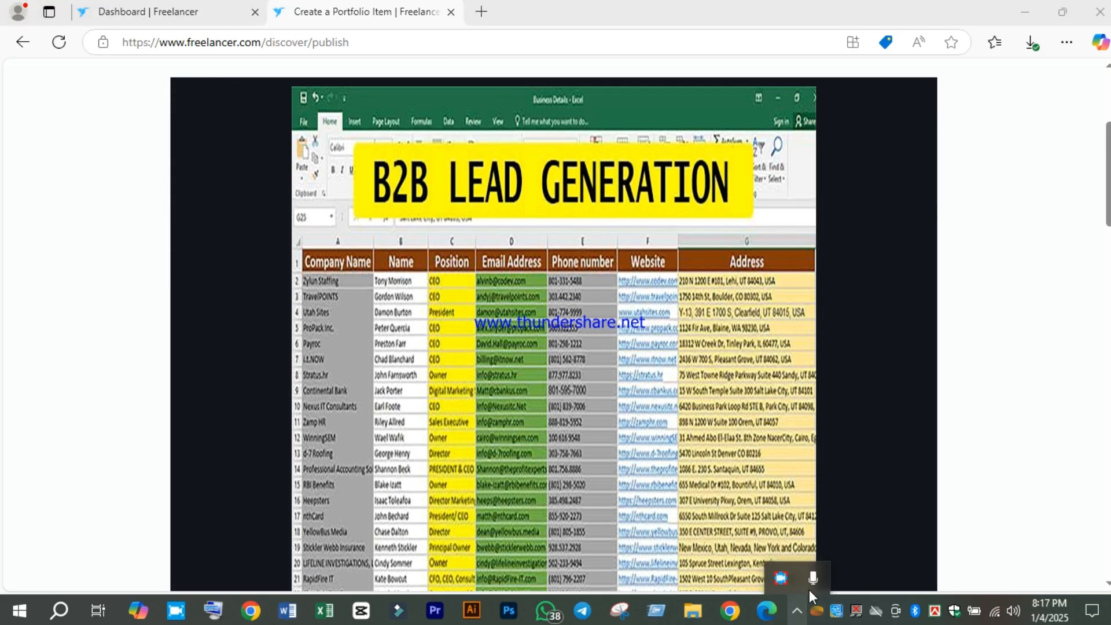
pyautogui.rightClick(790, 569)
pyautogui.click(842, 501)
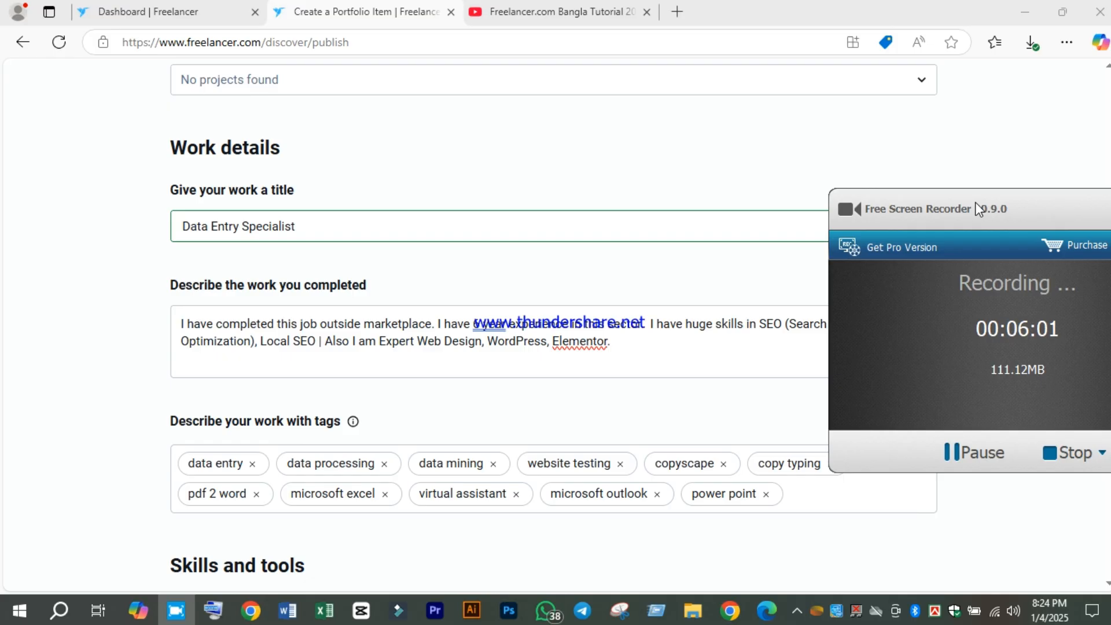
pyautogui.moveTo(975, 204); pyautogui.dragTo(1075, 213)
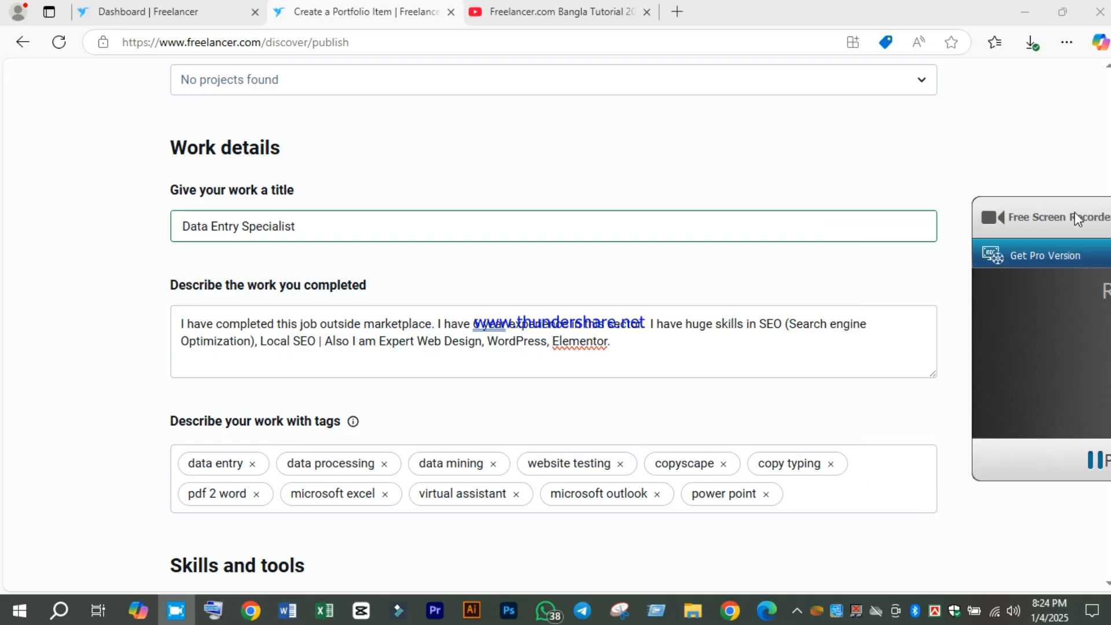
pyautogui.moveTo(993, 222); pyautogui.dragTo(1072, 213)
pyautogui.scroll(6, 660, 179)
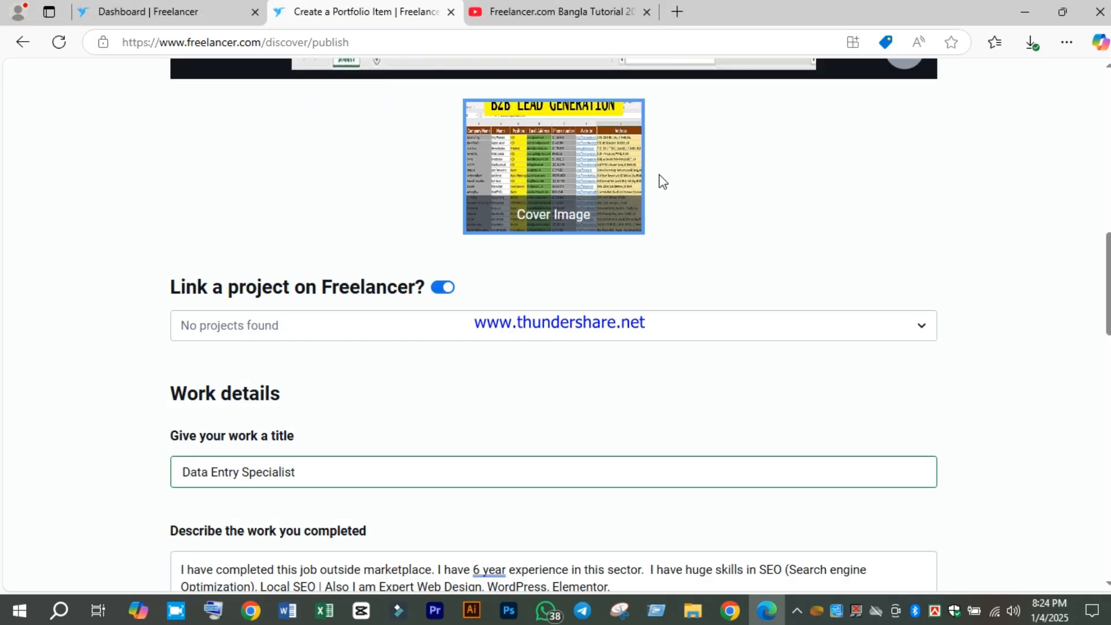
pyautogui.scroll(4, 557, 256)
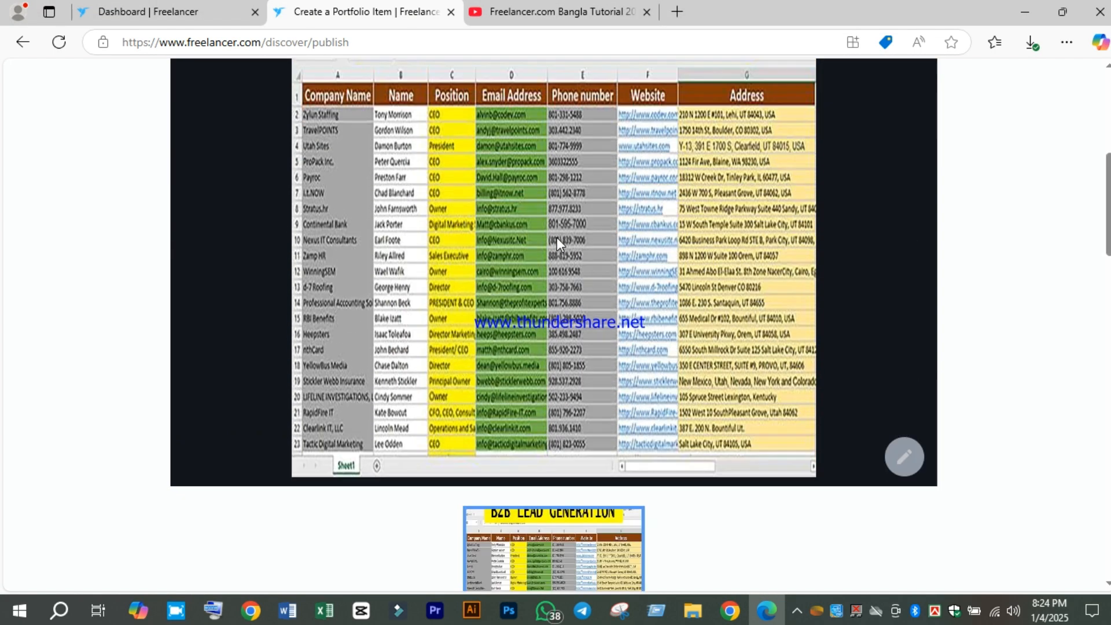
pyautogui.scroll(-5, 558, 243)
pyautogui.scroll(-3, 557, 238)
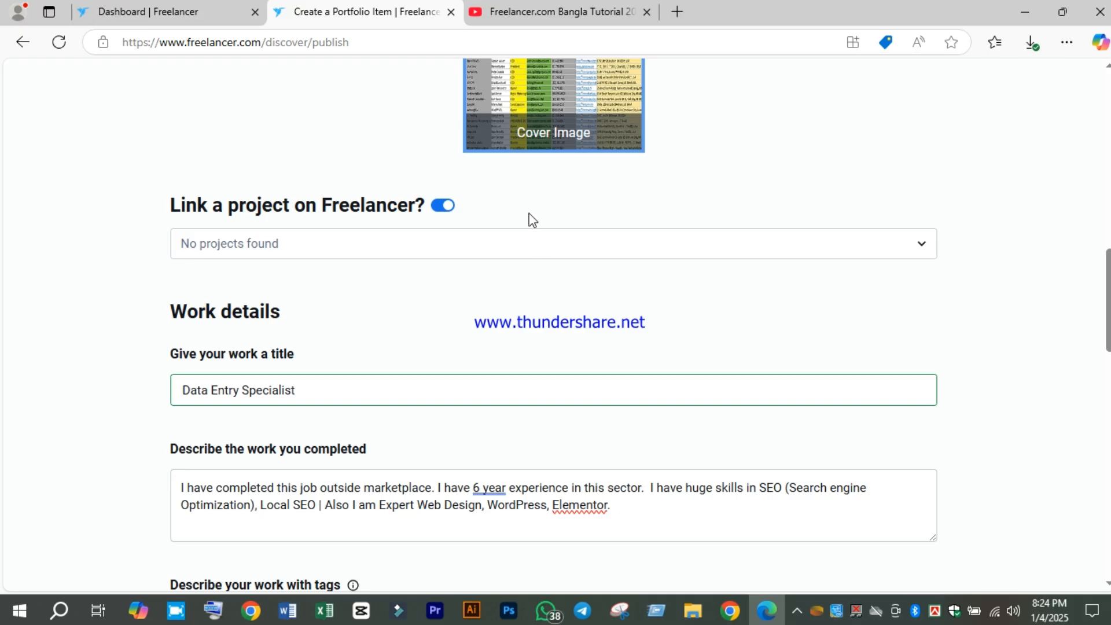
pyautogui.scroll(-2, 348, 289)
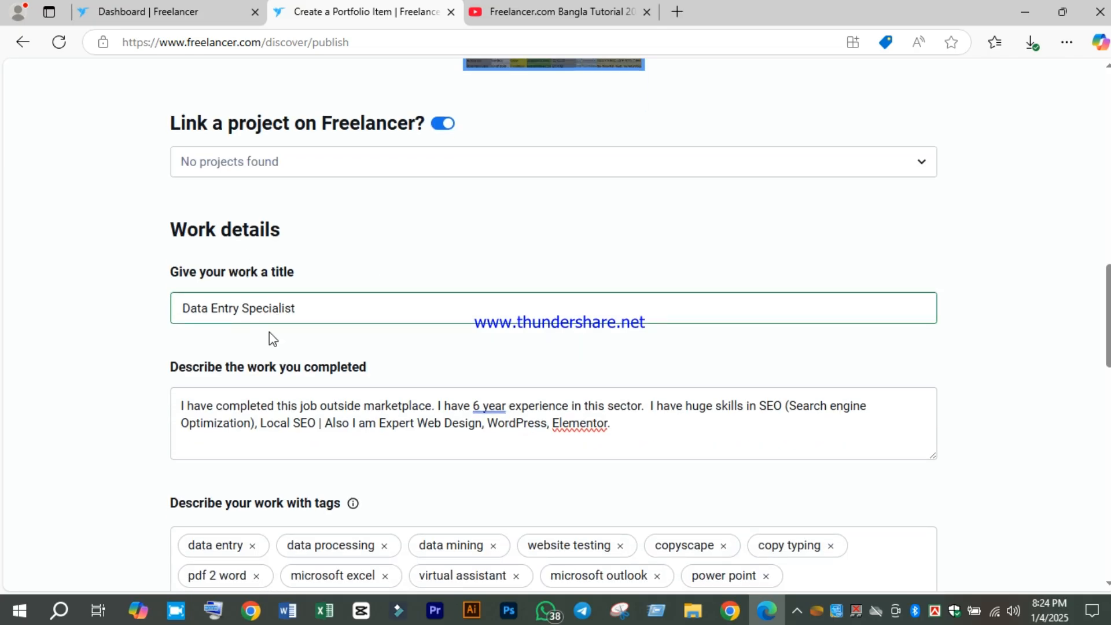
pyautogui.scroll(-2, 320, 336)
pyautogui.click(615, 341)
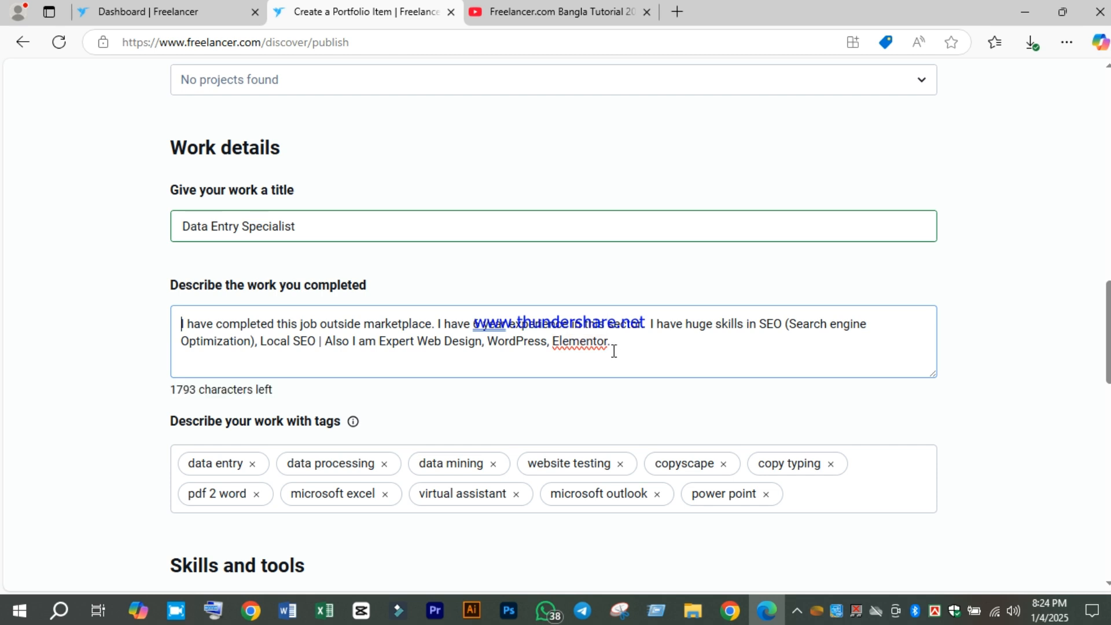
pyautogui.scroll(-2, 612, 351)
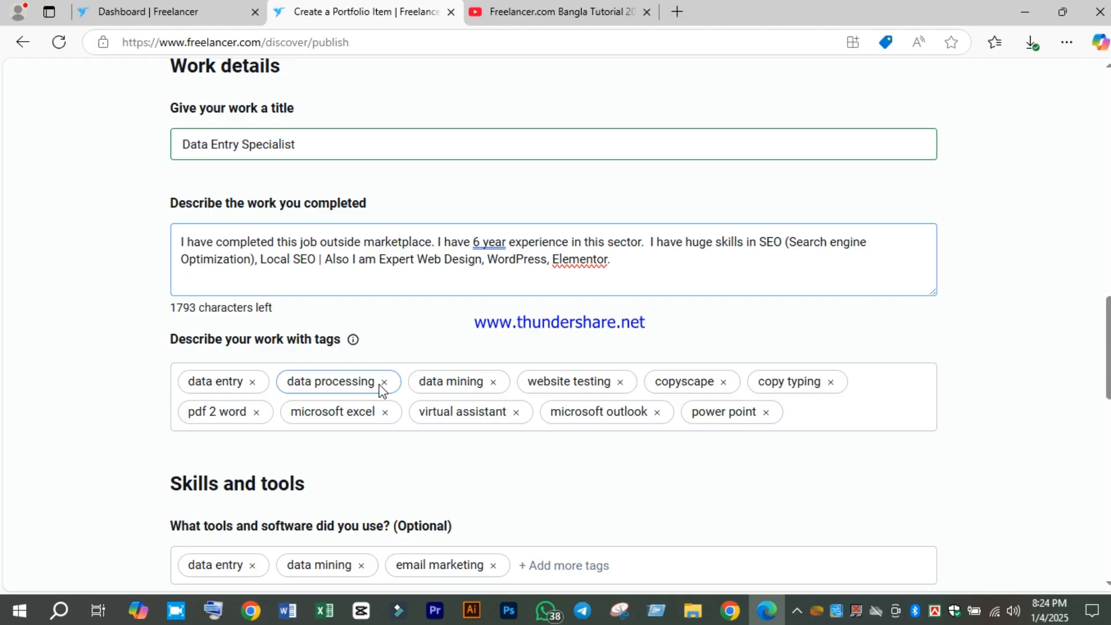
pyautogui.scroll(-4, 382, 388)
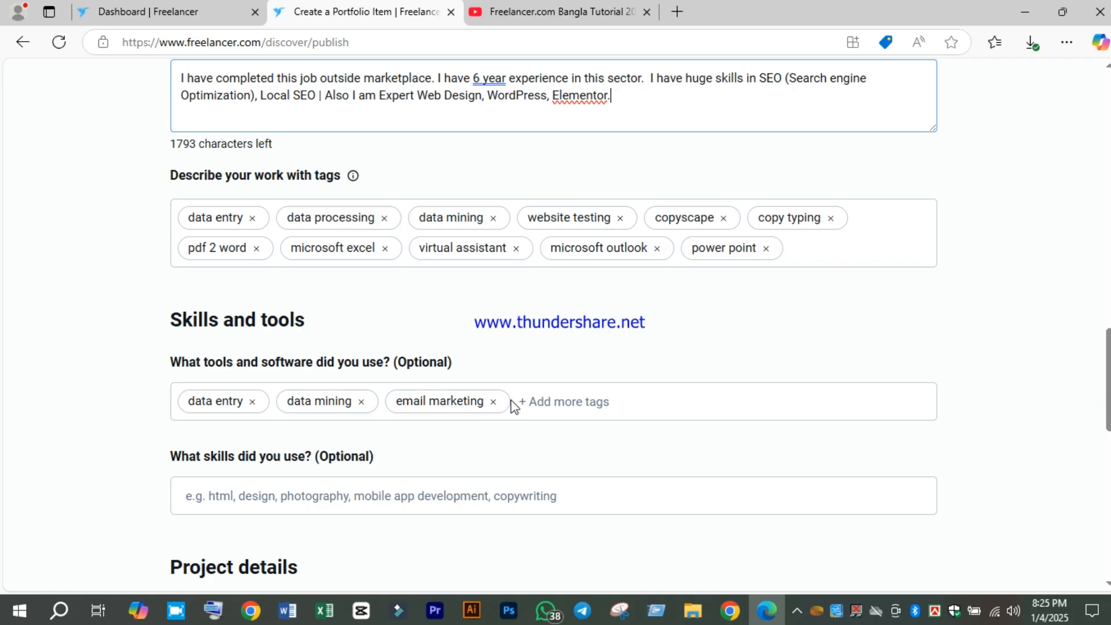
pyautogui.scroll(-4, 523, 402)
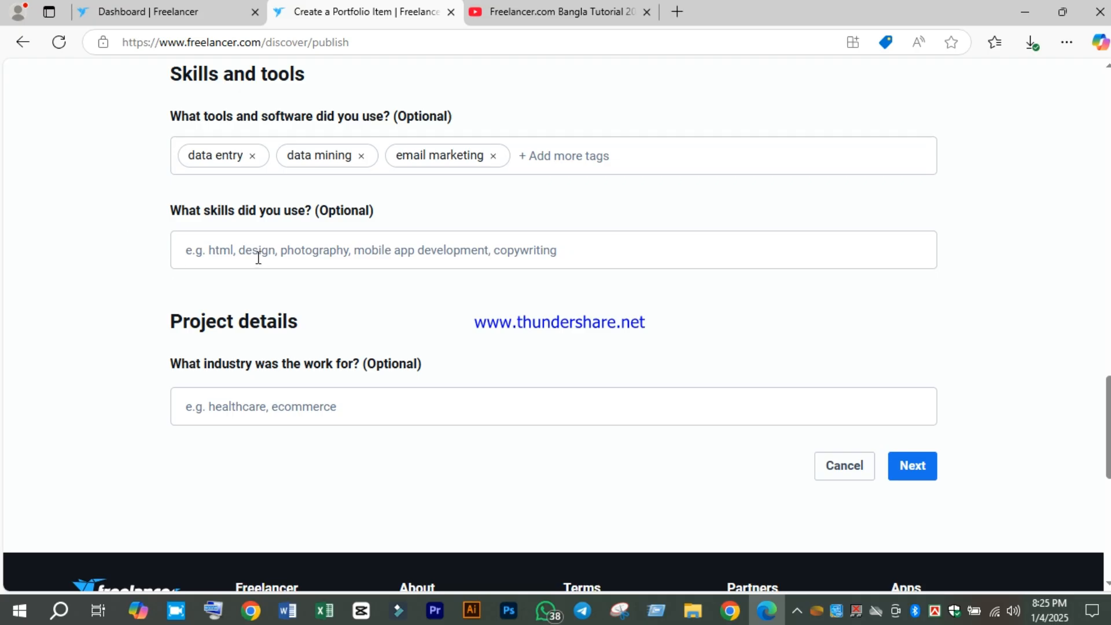
# Step: Add data entry and data mining as the portfolio item's skills
pyautogui.click(357, 242)
pyautogui.write('data')
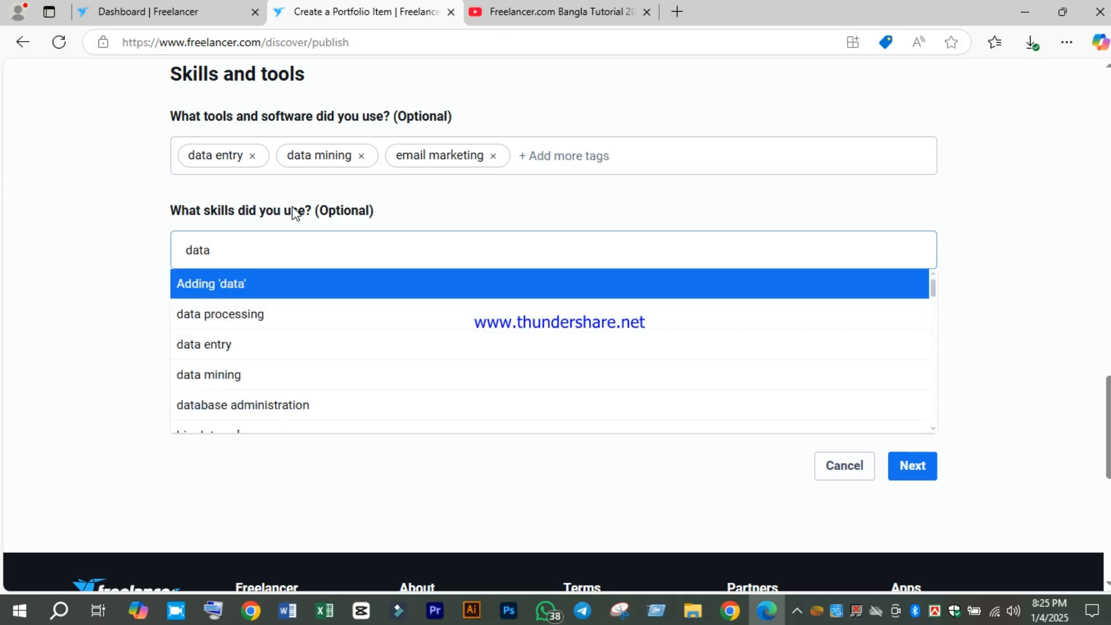
pyautogui.click(255, 346)
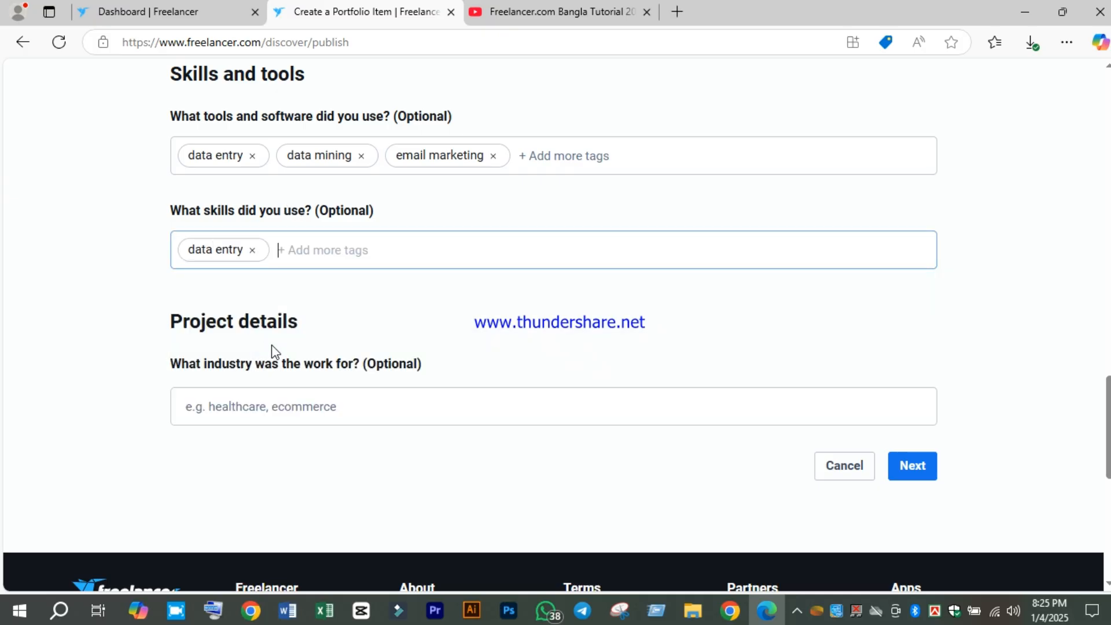
pyautogui.write('data e')
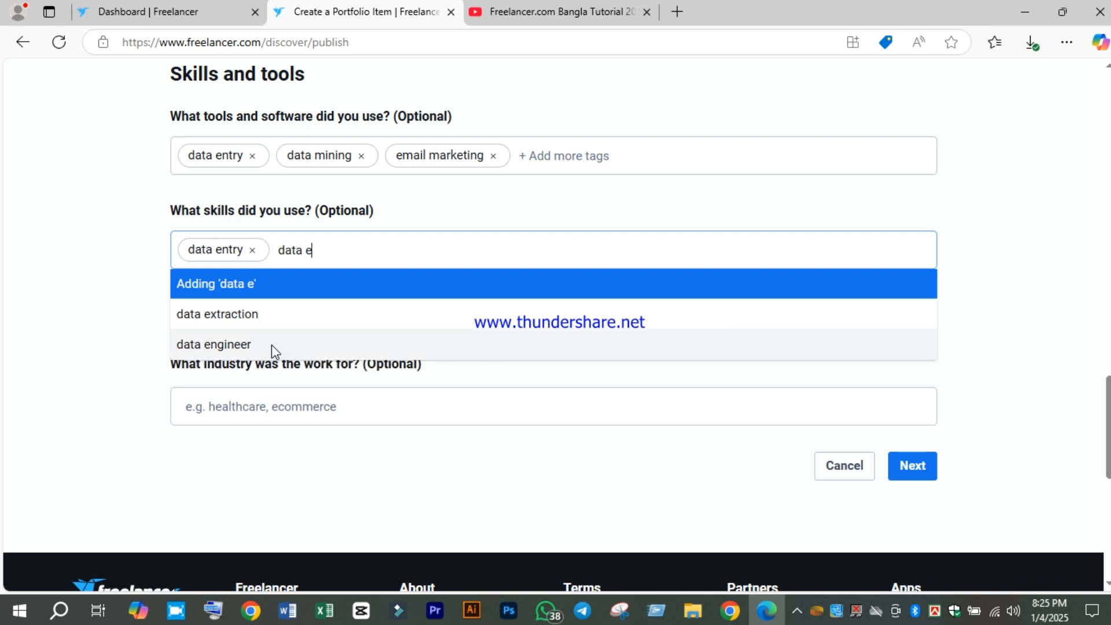
pyautogui.write('n')
pyautogui.press('BackSpace')
pyautogui.press('BackSpace')
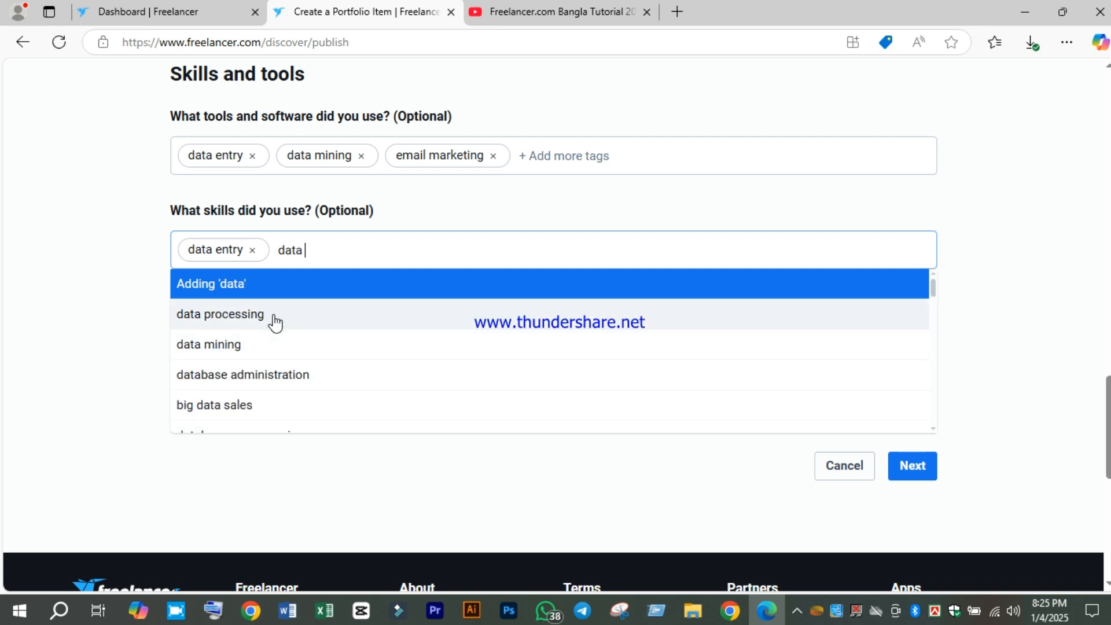
pyautogui.click(248, 345)
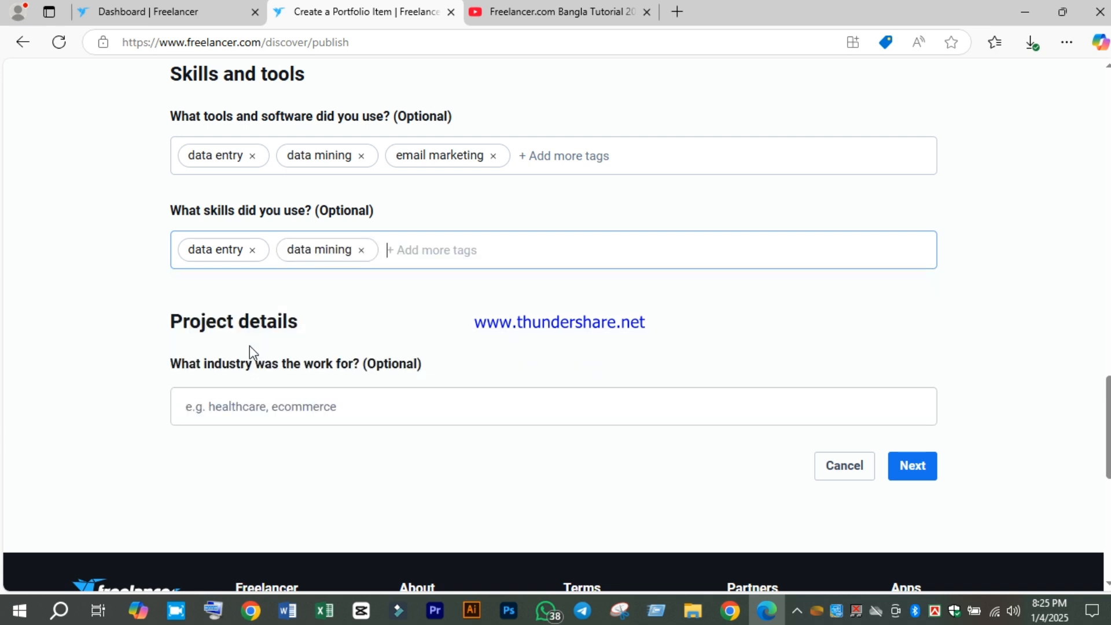
pyautogui.write('w')
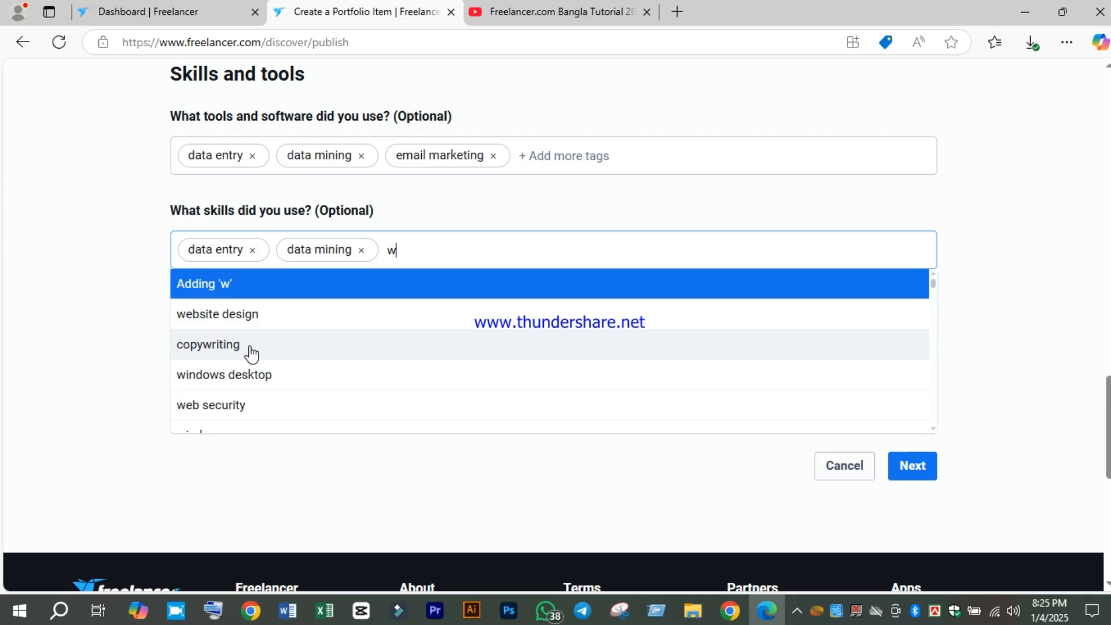
pyautogui.press('BackSpace')
pyautogui.press('BackSpace')
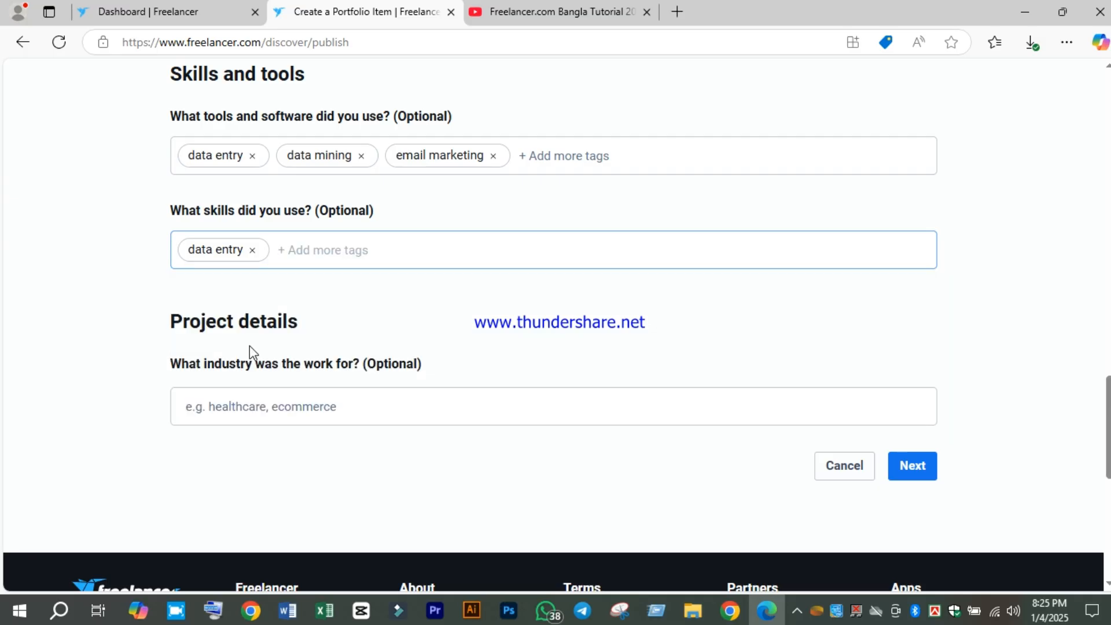
pyautogui.write('data m')
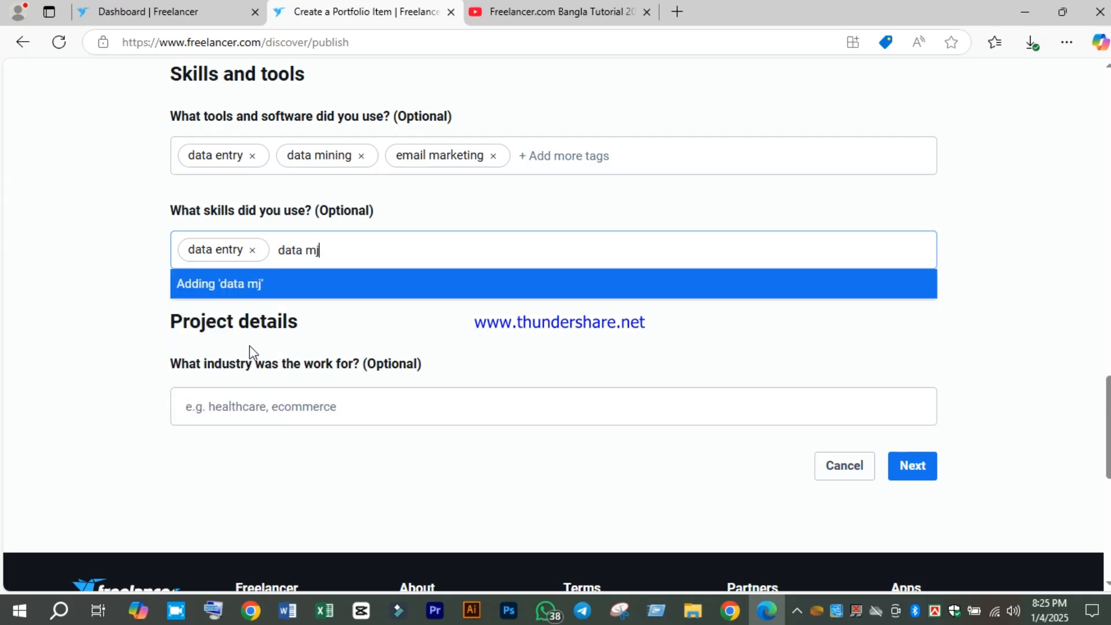
pyautogui.click(248, 315)
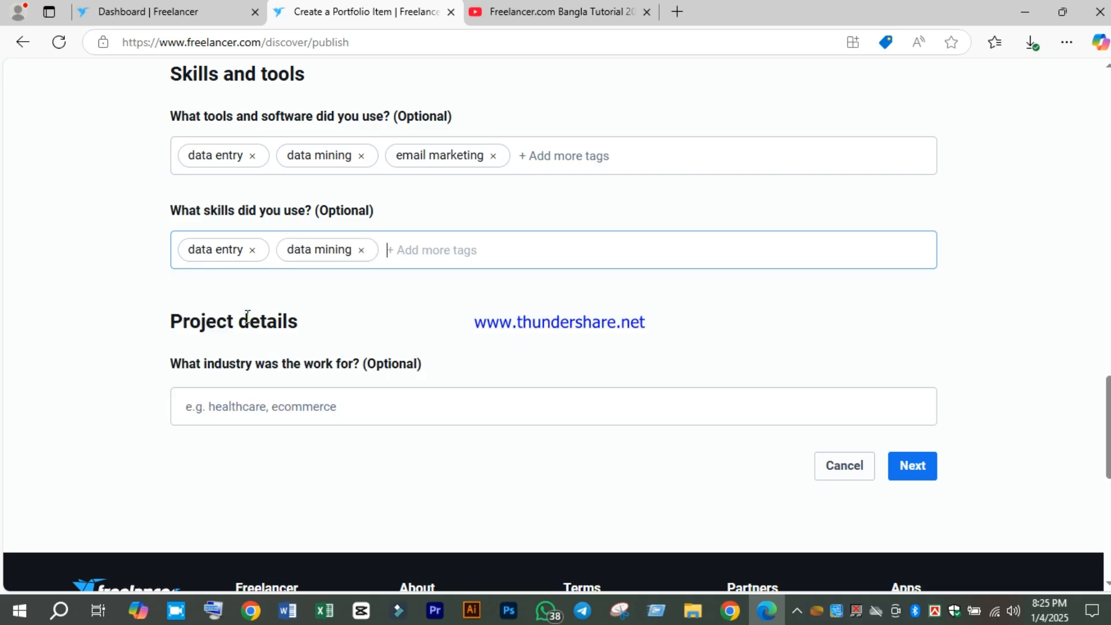
# Step: Add big data sales, web scraping and virtual assistant as further skills
pyautogui.write('data')
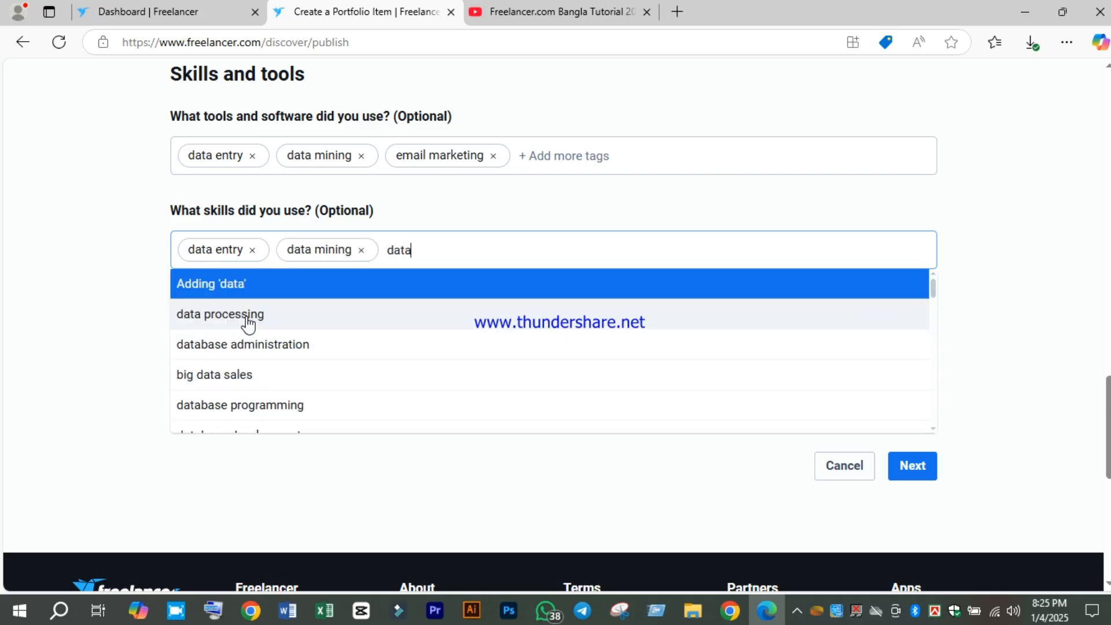
pyautogui.click(258, 376)
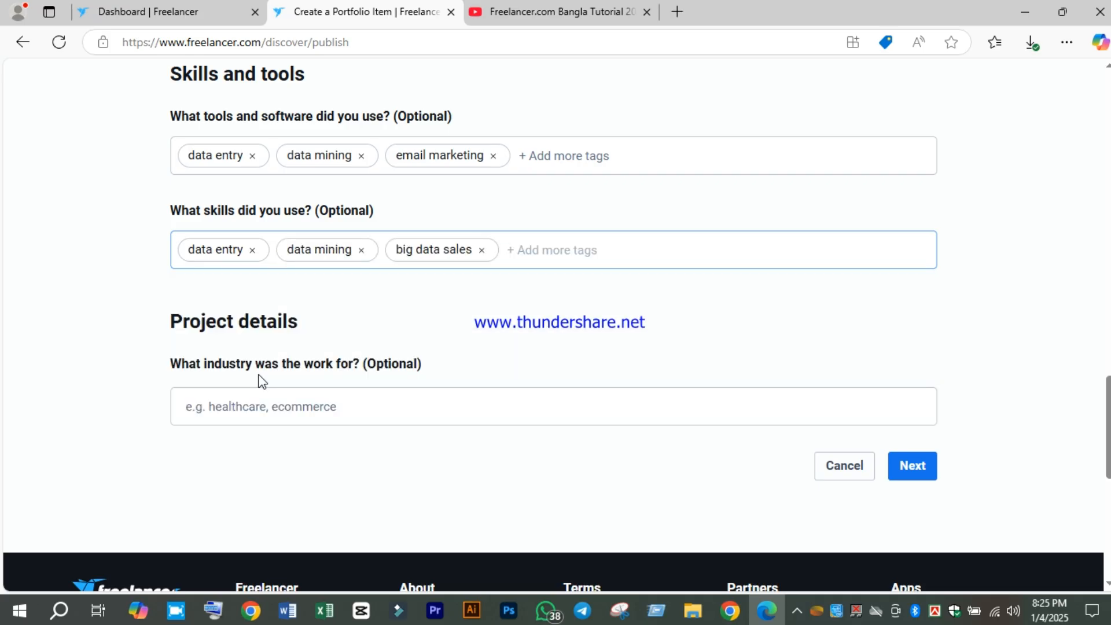
pyautogui.write('web')
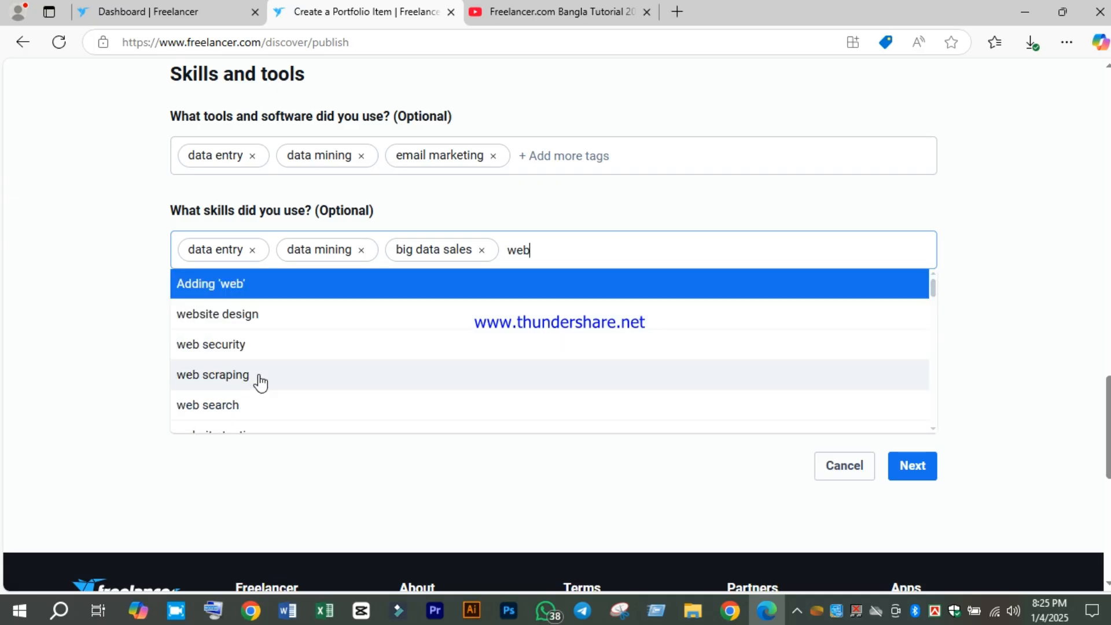
pyautogui.click(261, 380)
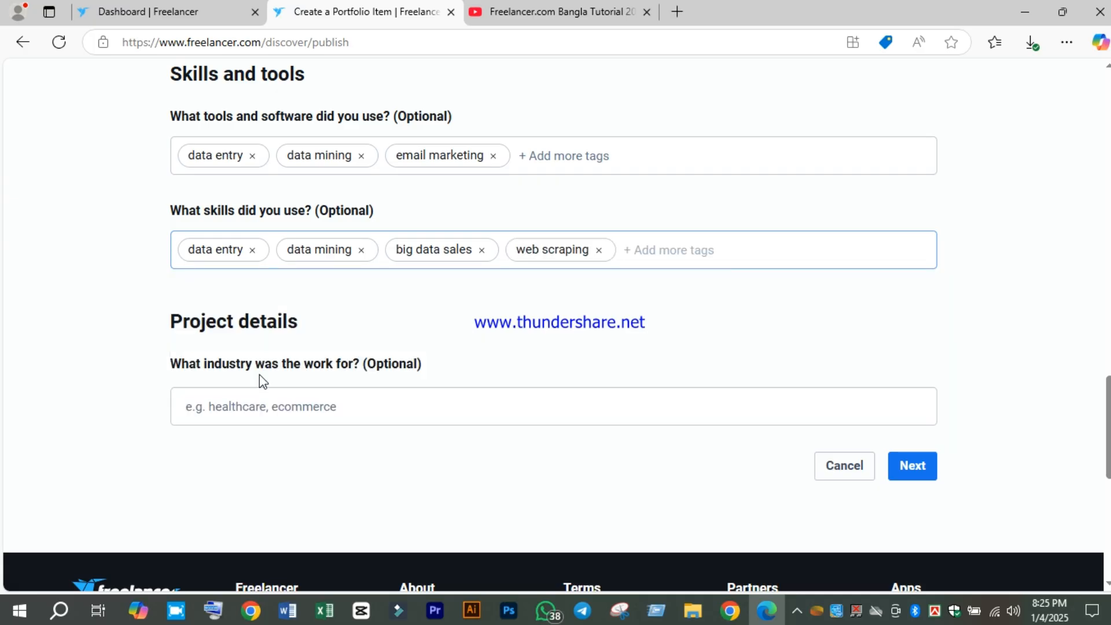
pyautogui.write('vir')
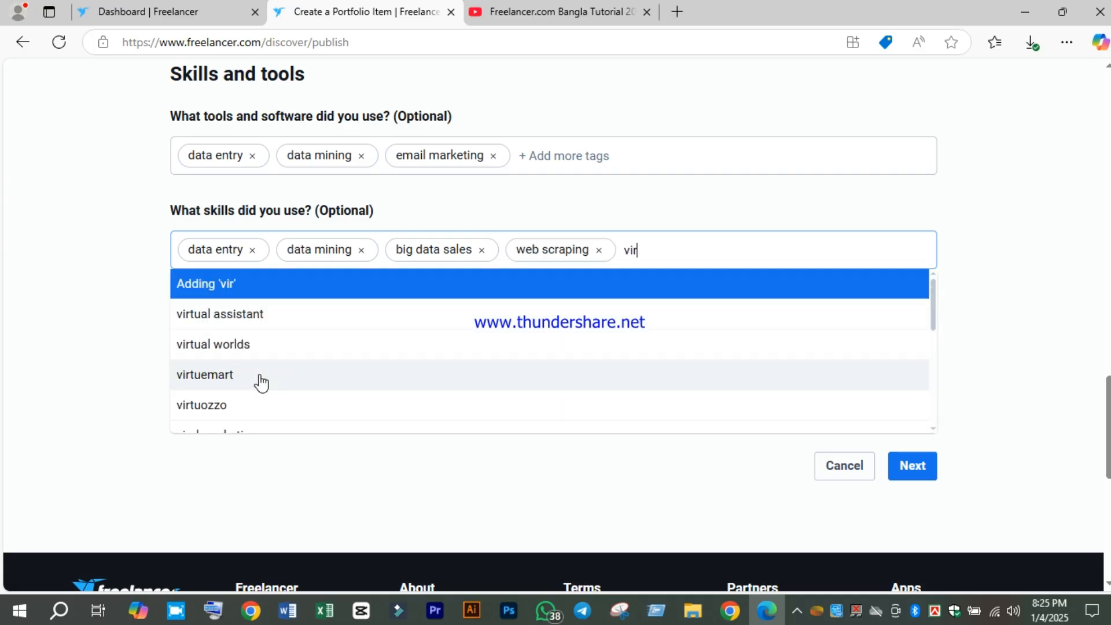
pyautogui.click(280, 315)
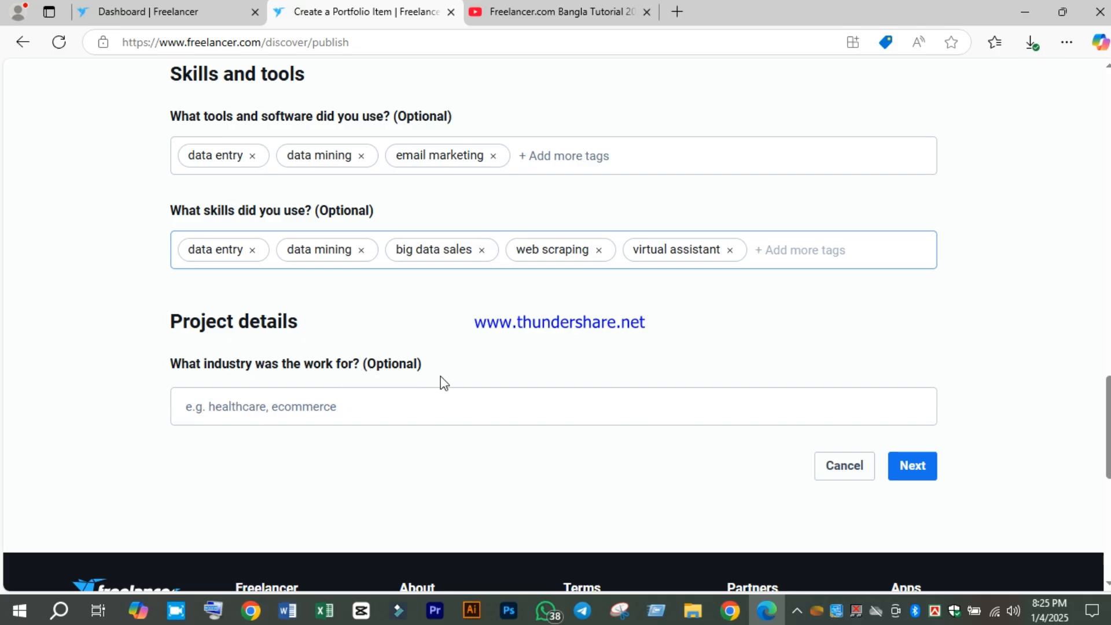
# Step: Go to the Portfolio Item Preview and publish the Data Entry Specialist item
pyautogui.click(897, 464)
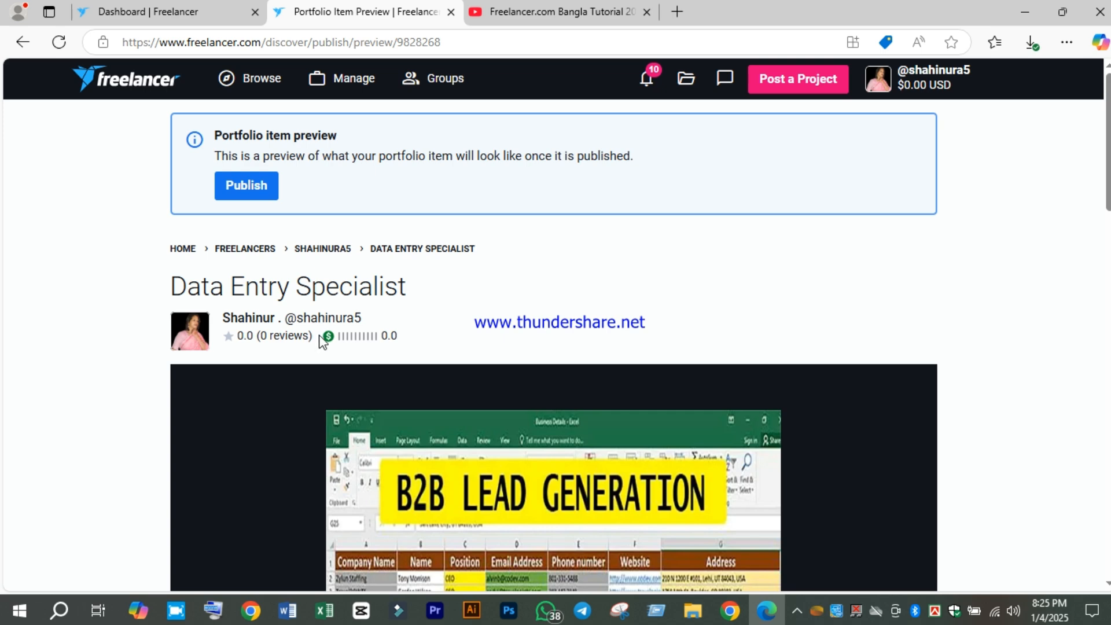
pyautogui.scroll(-15, 352, 322)
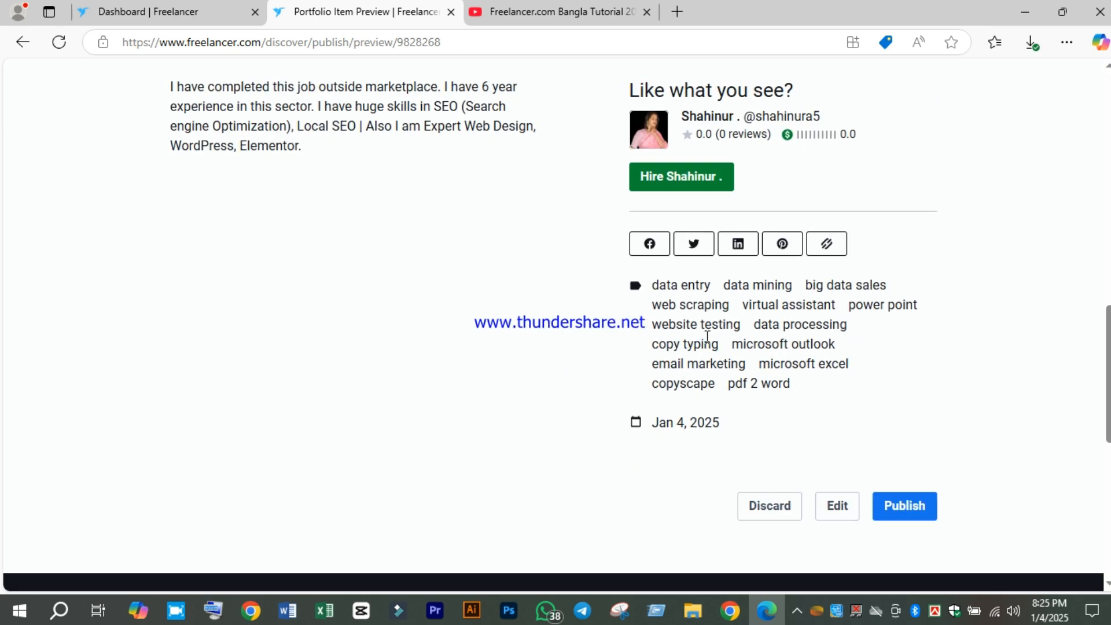
pyautogui.click(900, 512)
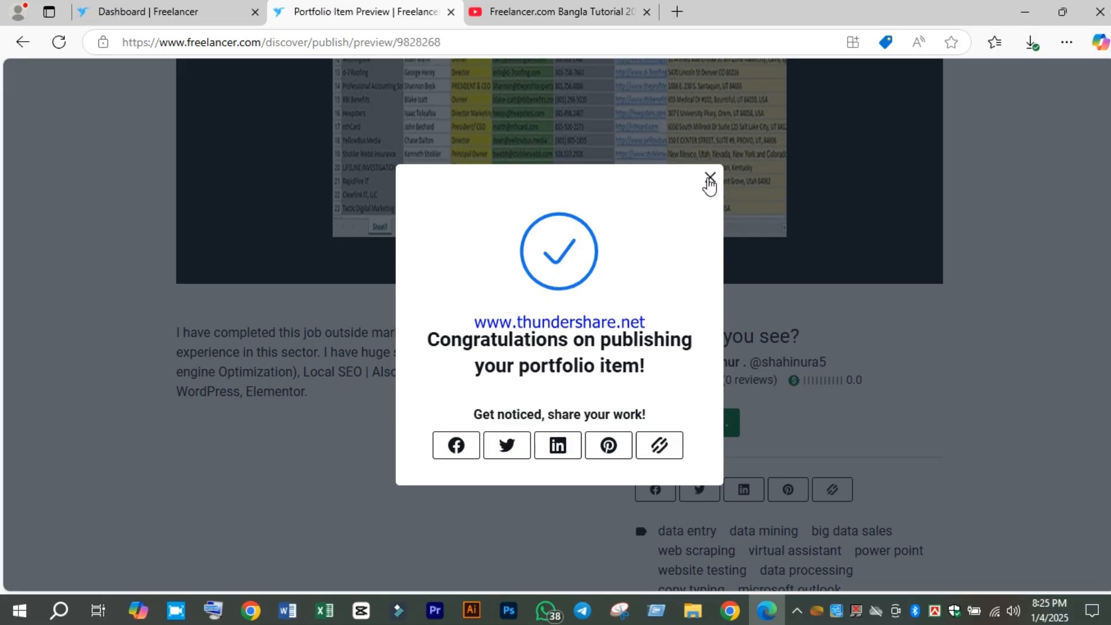
# Step: Close the congratulations dialog and scroll back to the top of My Portfolio Items
pyautogui.click(710, 177)
pyautogui.scroll(-5, 707, 177)
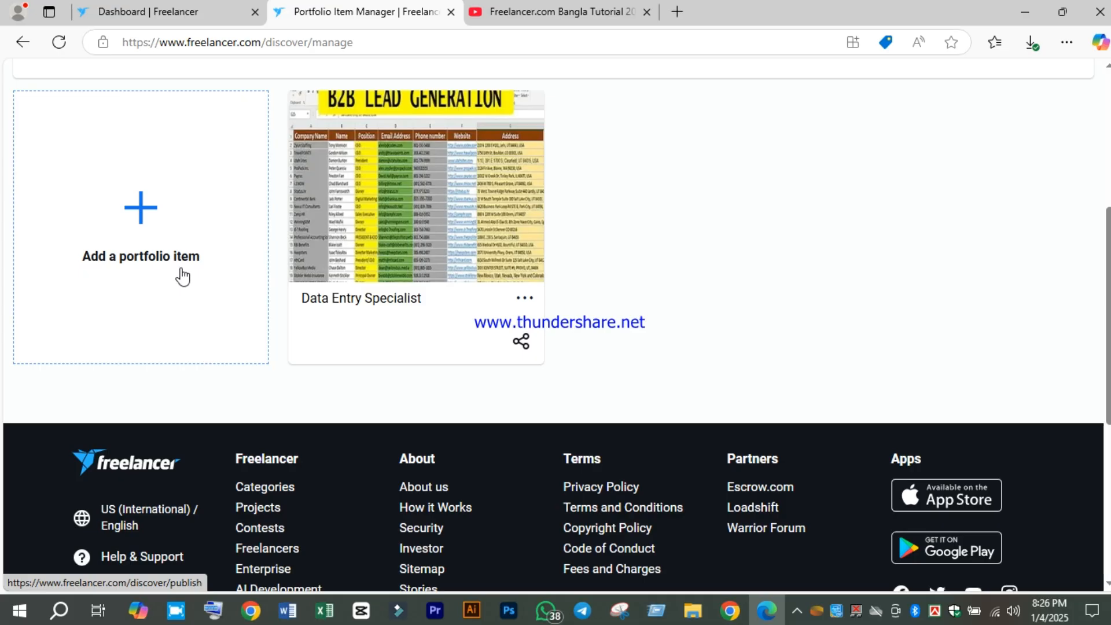
pyautogui.scroll(5, 182, 276)
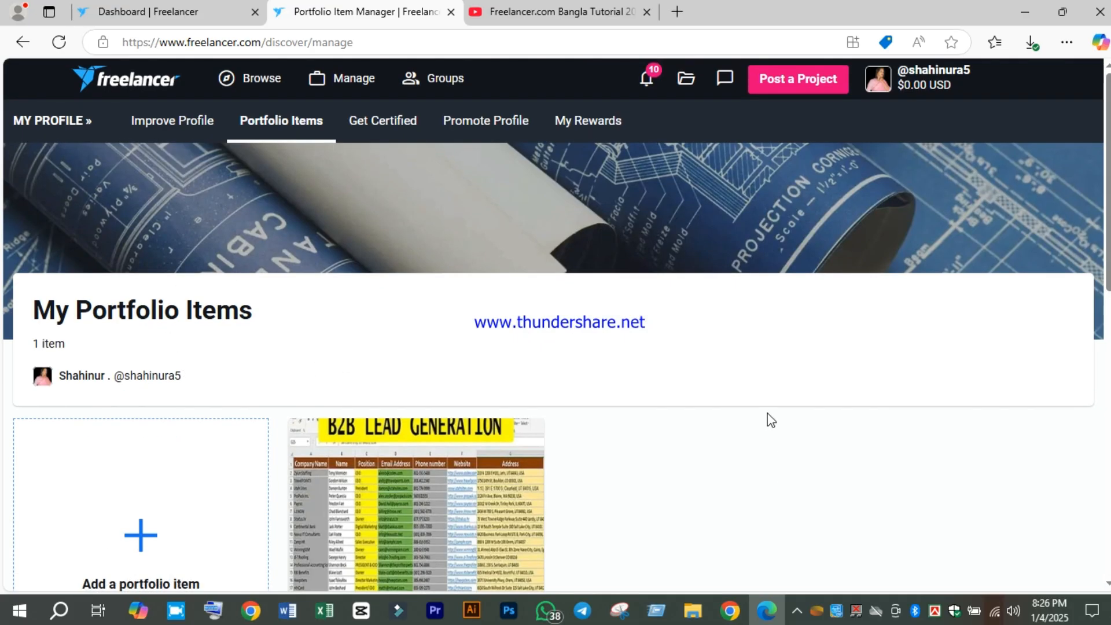
pyautogui.click(917, 78)
pyautogui.click(860, 176)
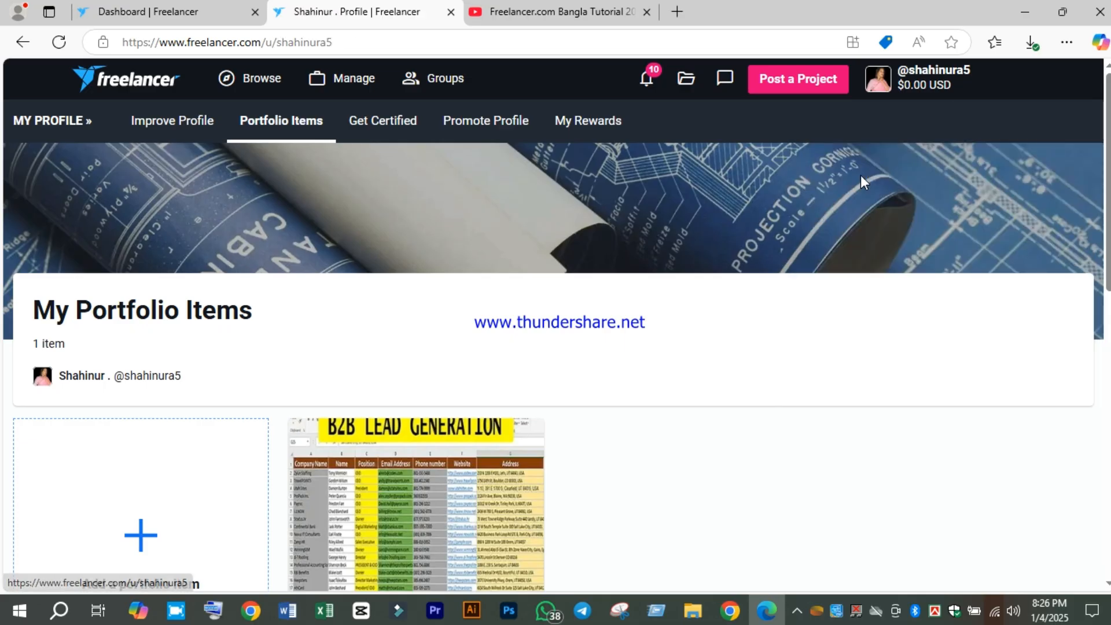
pyautogui.scroll(-3, 860, 178)
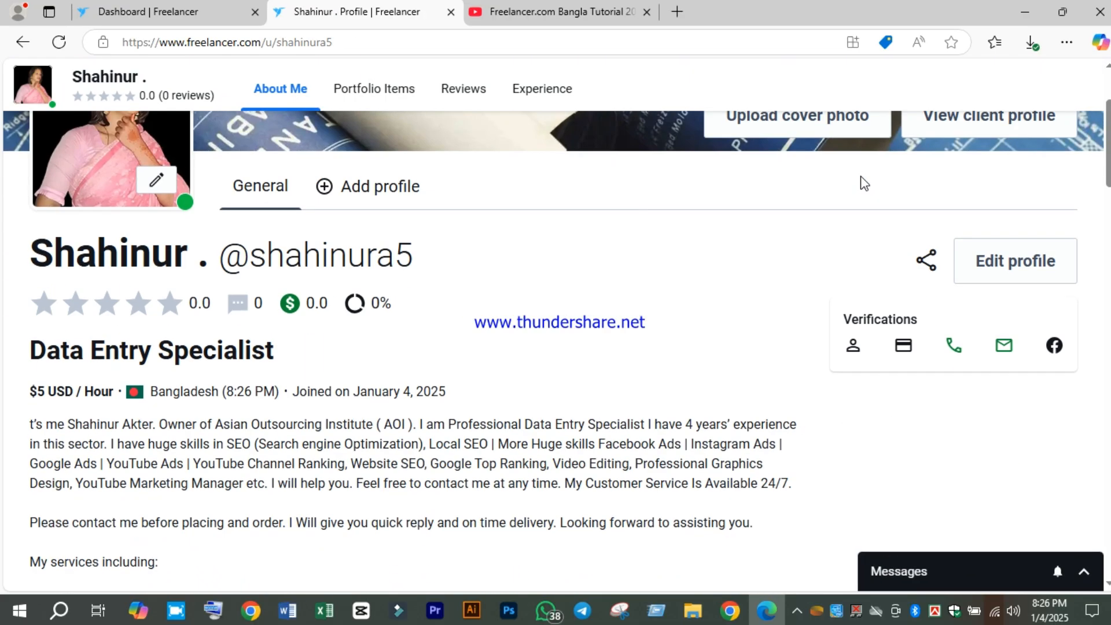
pyautogui.scroll(3, 861, 177)
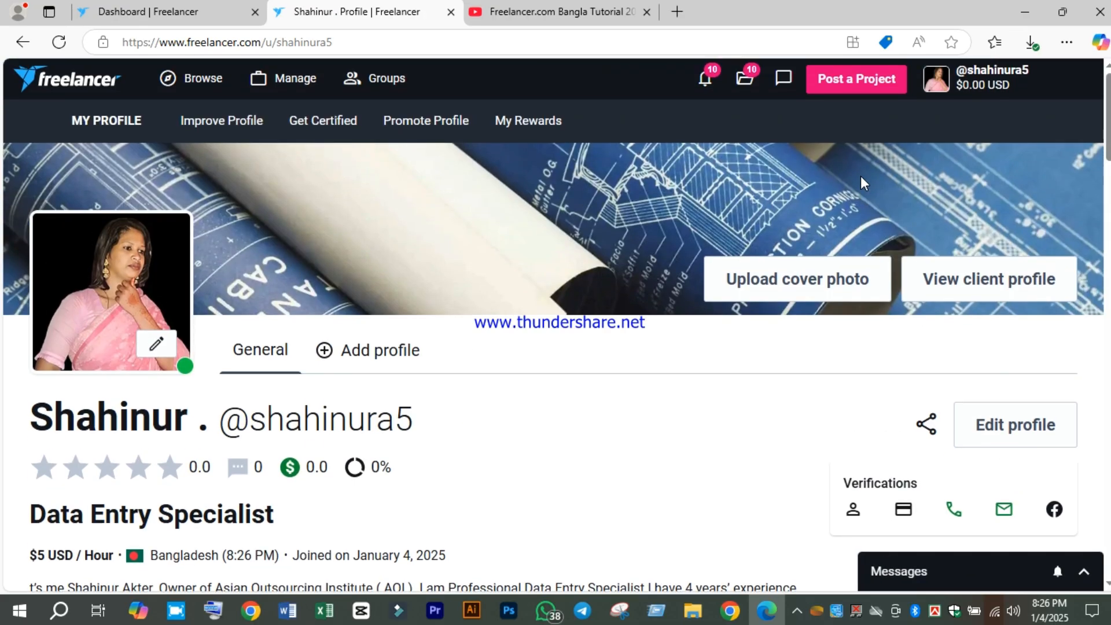
pyautogui.click(945, 94)
pyautogui.scroll(-4, 862, 382)
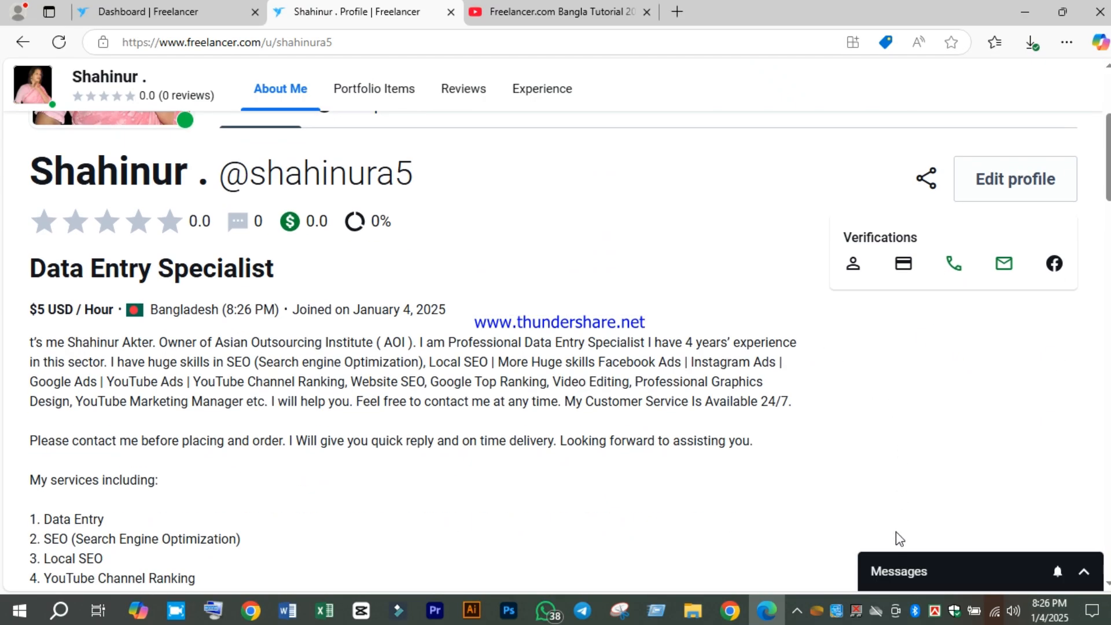
pyautogui.click(798, 612)
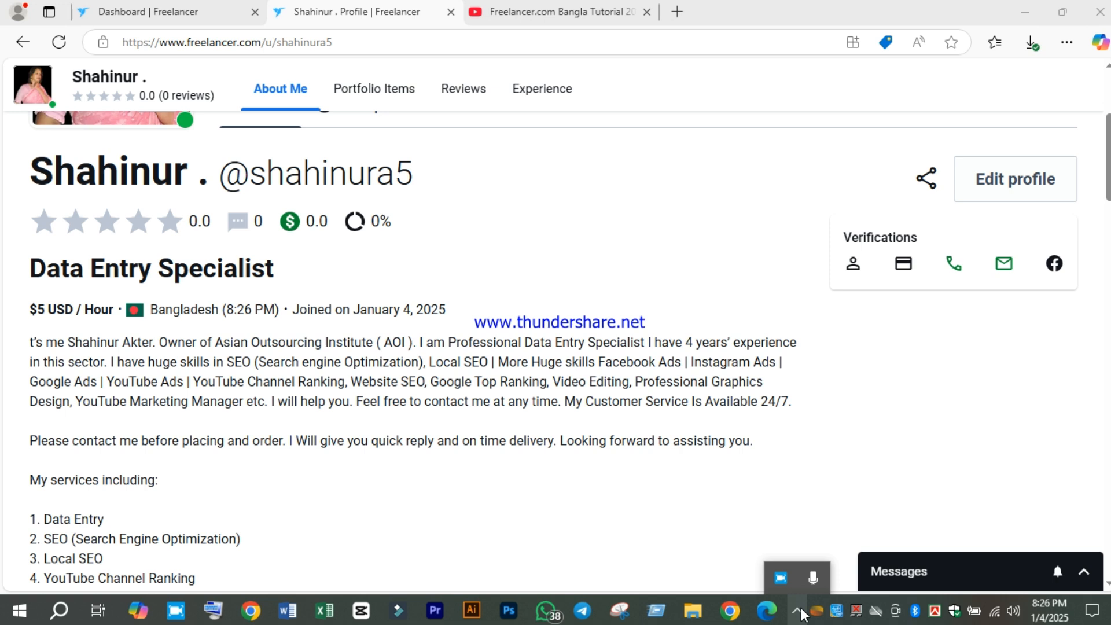
pyautogui.rightClick(780, 578)
pyautogui.click(1106, 337)
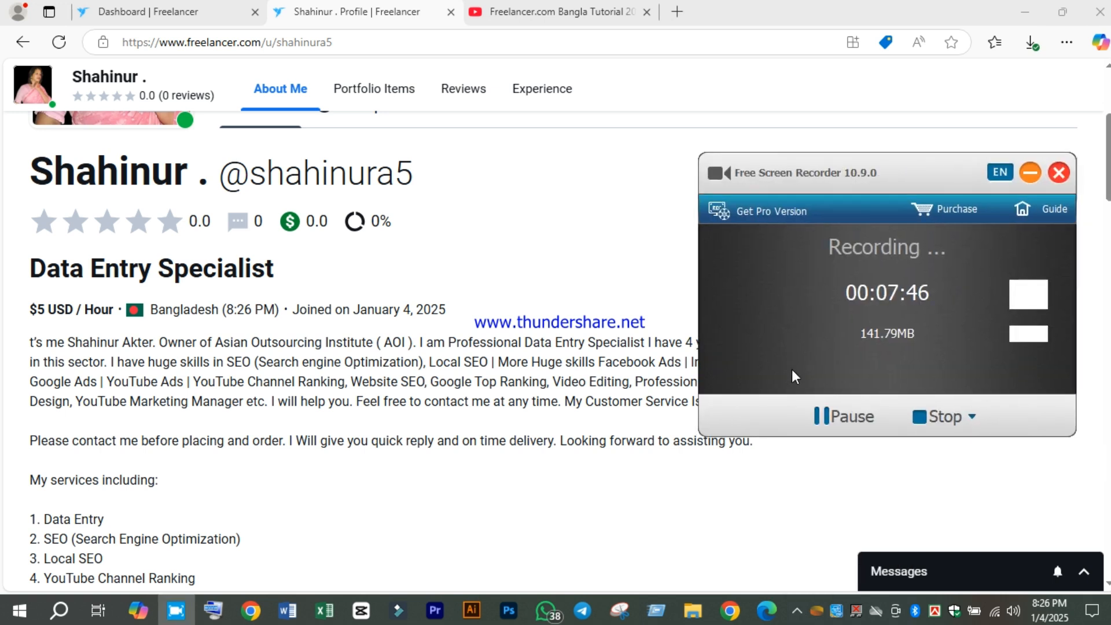
pyautogui.click(845, 418)
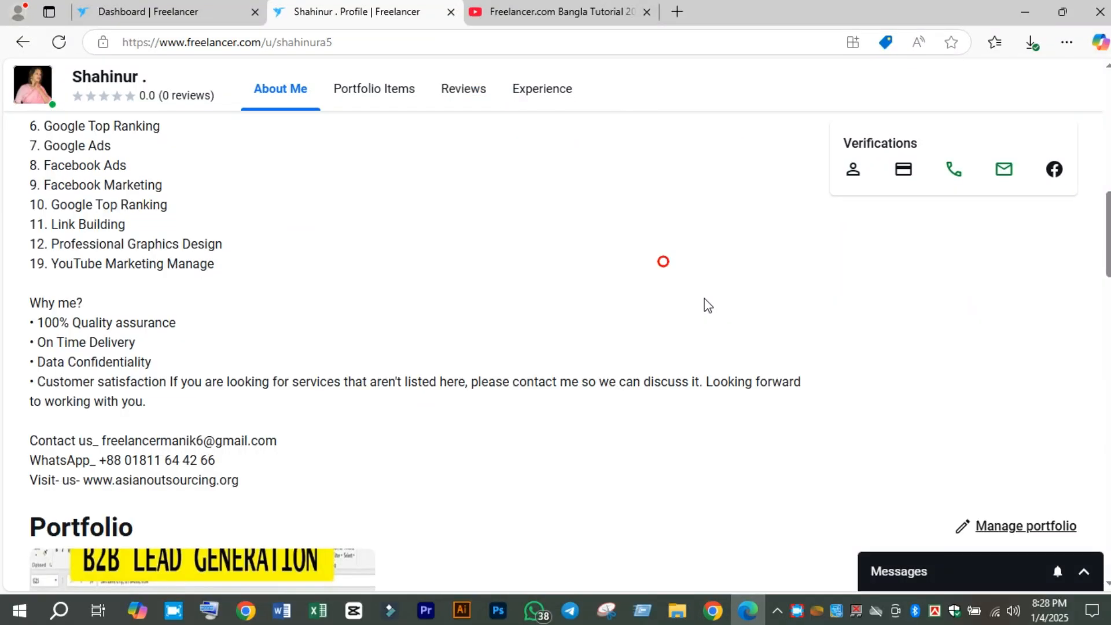
pyautogui.scroll(10, 704, 305)
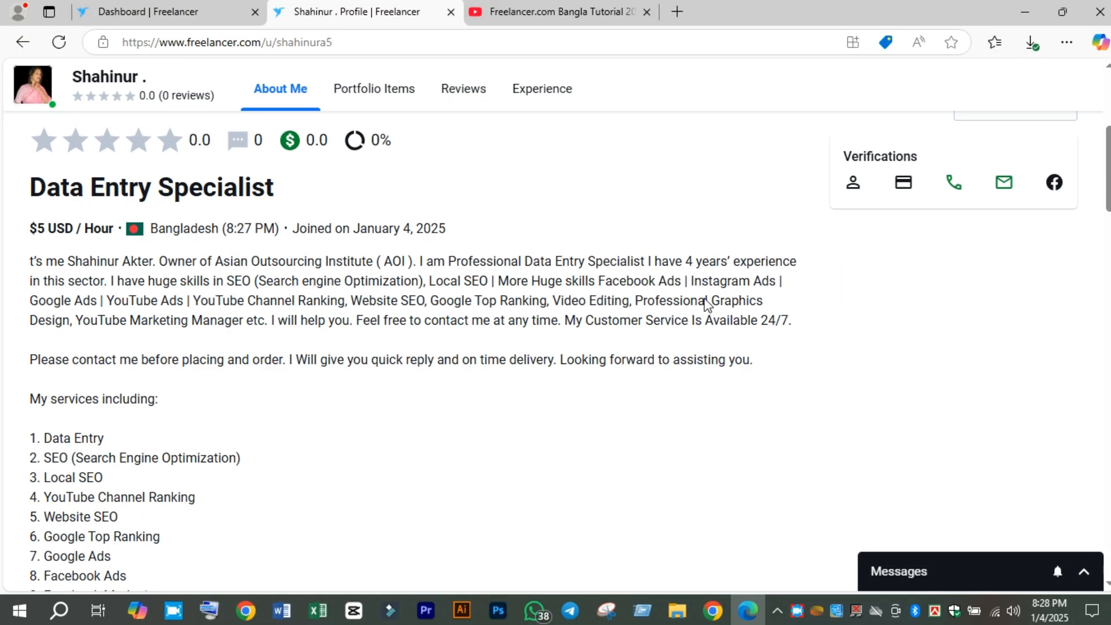
pyautogui.scroll(3, 707, 305)
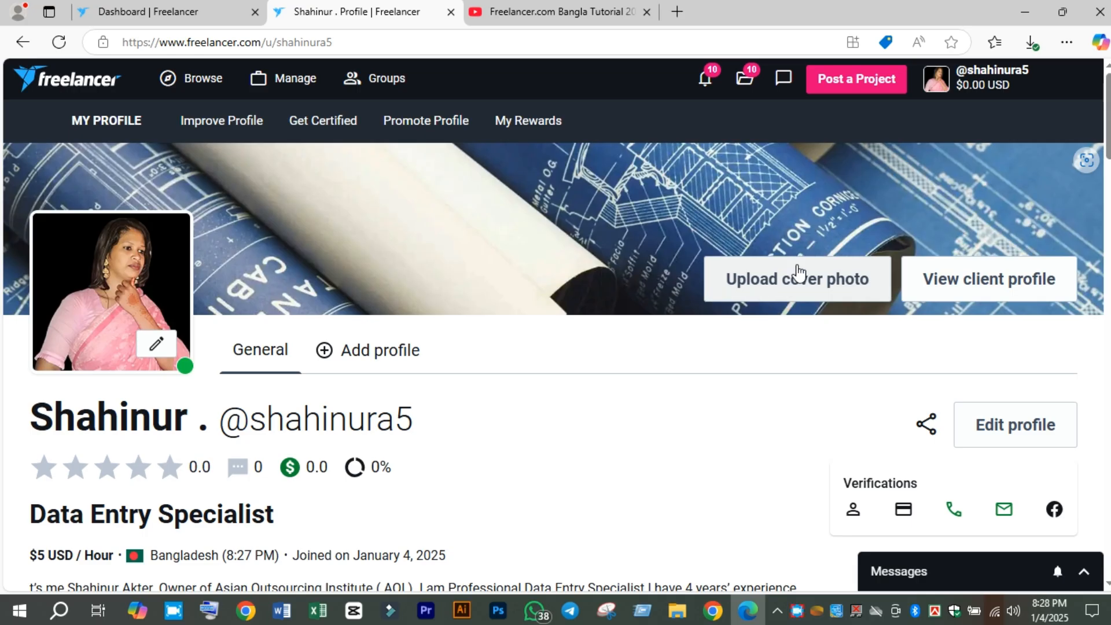
pyautogui.scroll(-3, 798, 274)
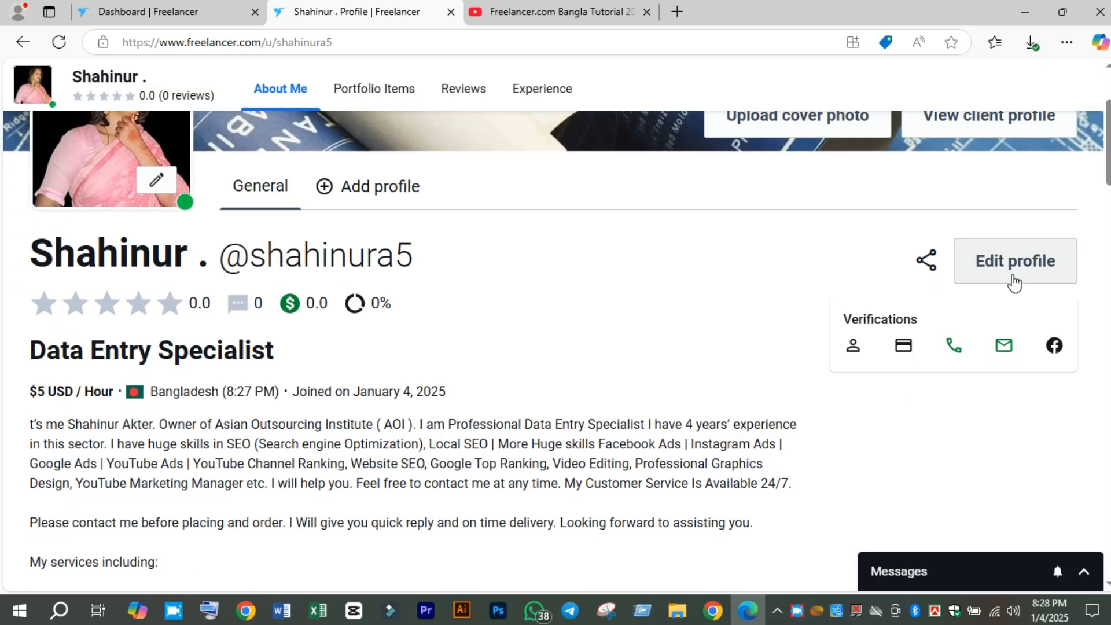
pyautogui.click(1014, 282)
pyautogui.scroll(-3, 677, 374)
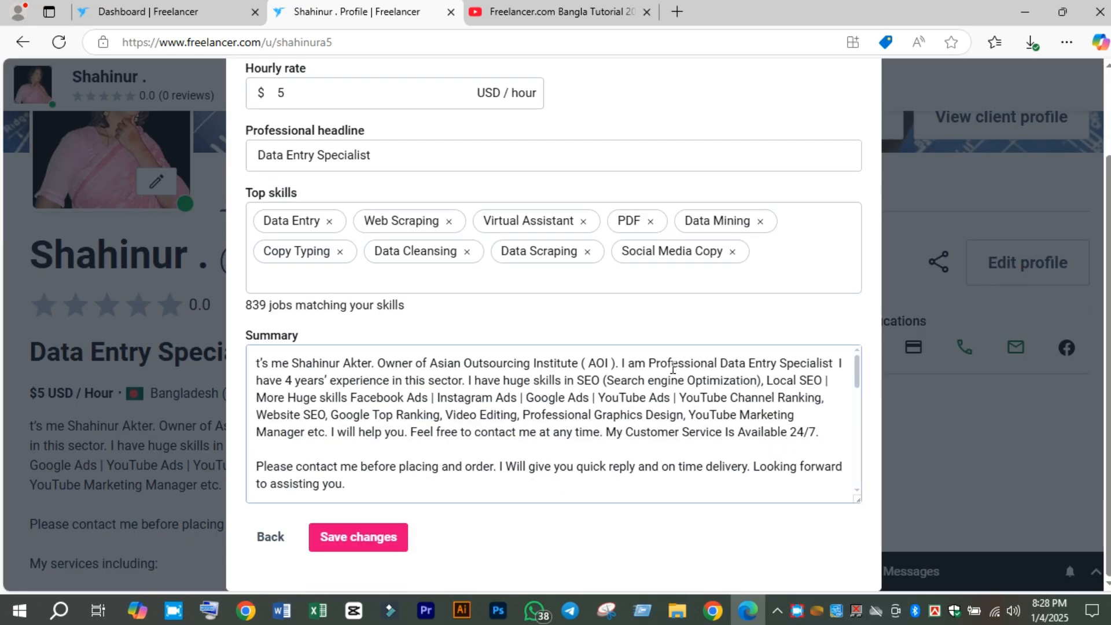
pyautogui.scroll(3, 752, 206)
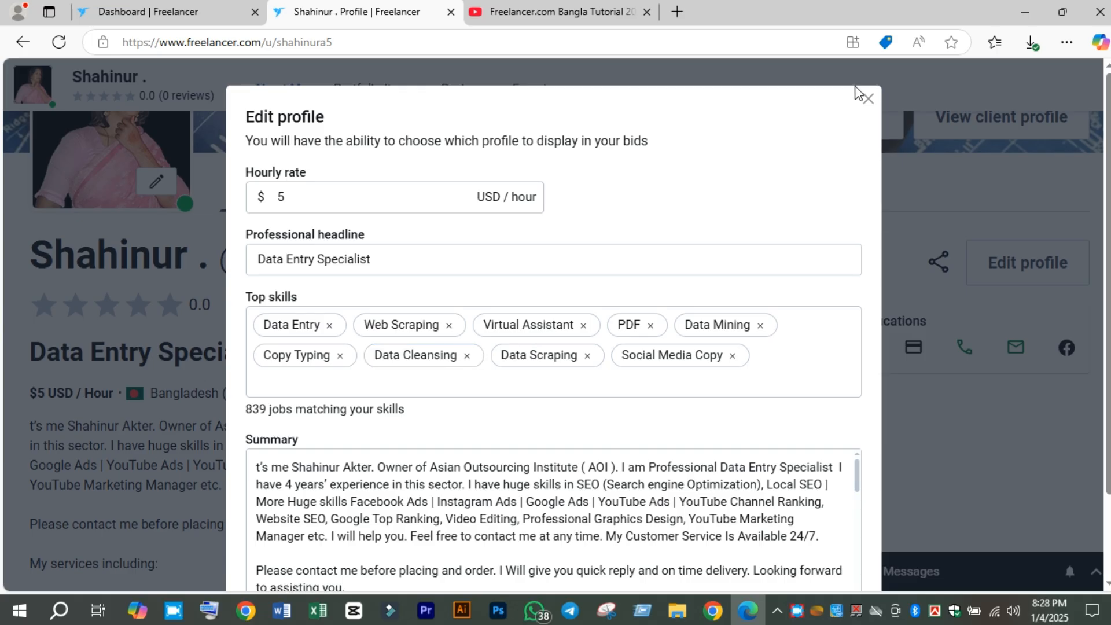
pyautogui.click(869, 97)
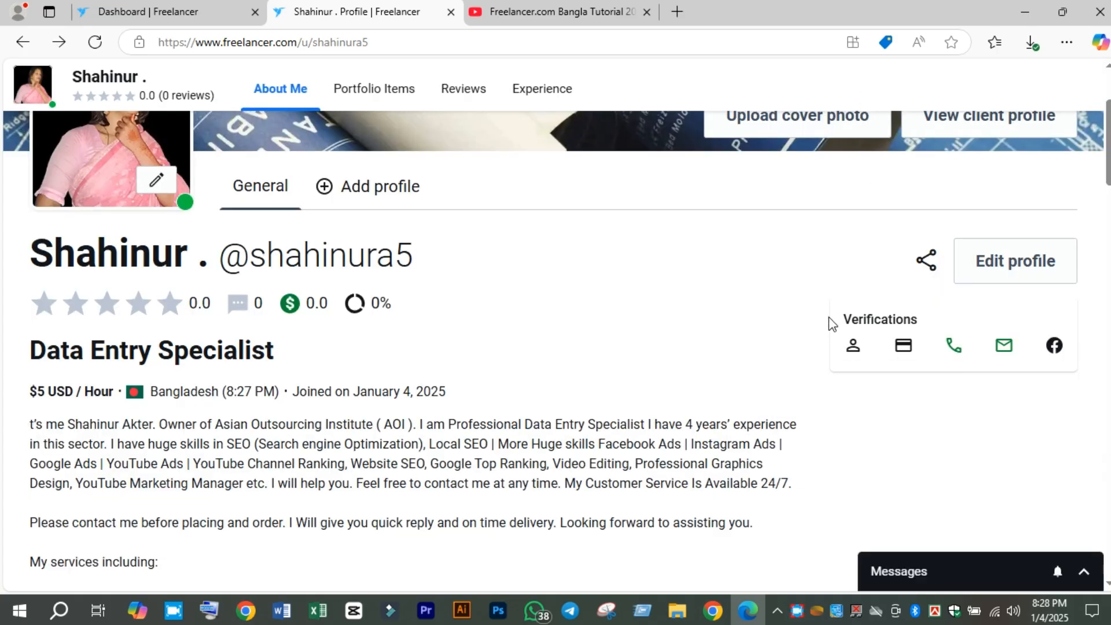
pyautogui.moveTo(888, 365)
pyautogui.moveTo(1011, 353)
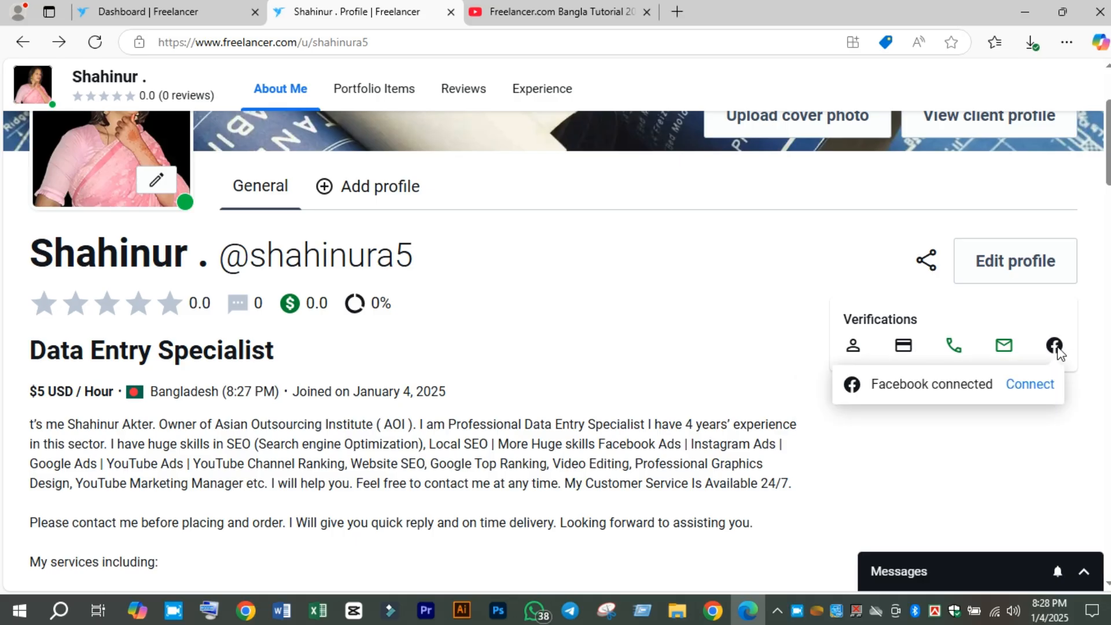
# Step: Open Trust & Verification and connect the Facebook account, raising the trust score to 35
pyautogui.moveTo(1053, 355)
pyautogui.click(1038, 383)
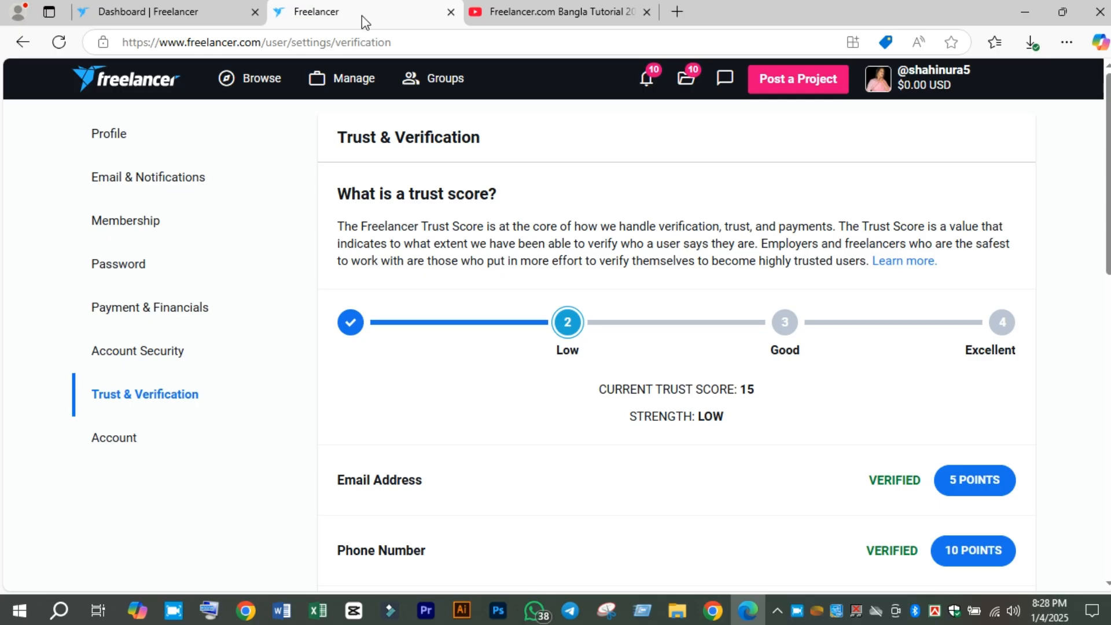
pyautogui.moveTo(339, 87)
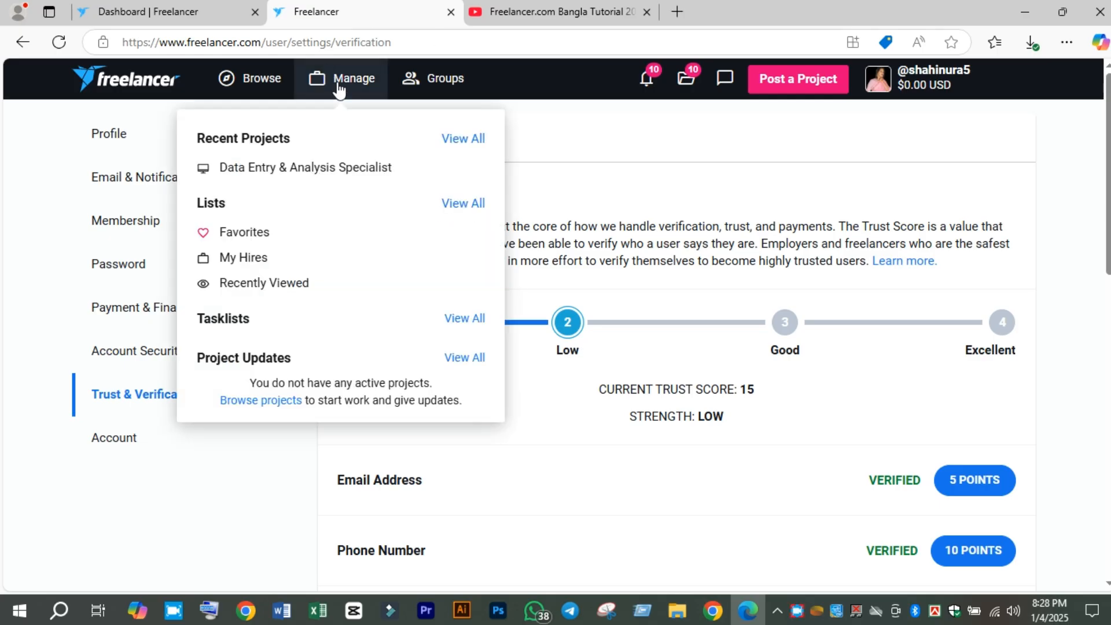
pyautogui.click(190, 11)
pyautogui.click(311, 11)
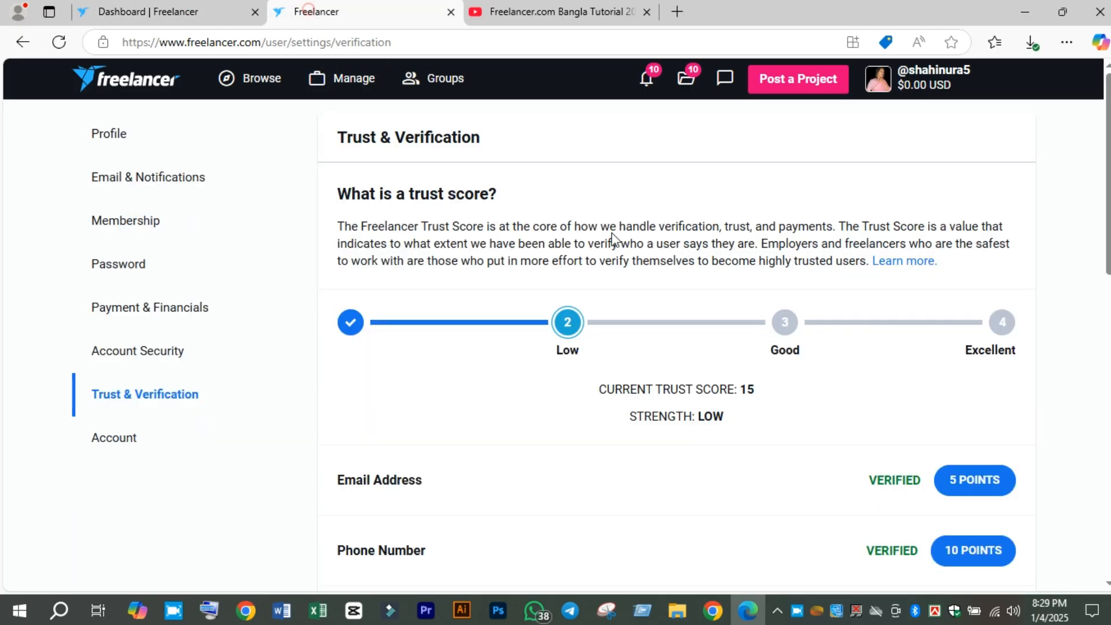
pyautogui.scroll(-3, 813, 383)
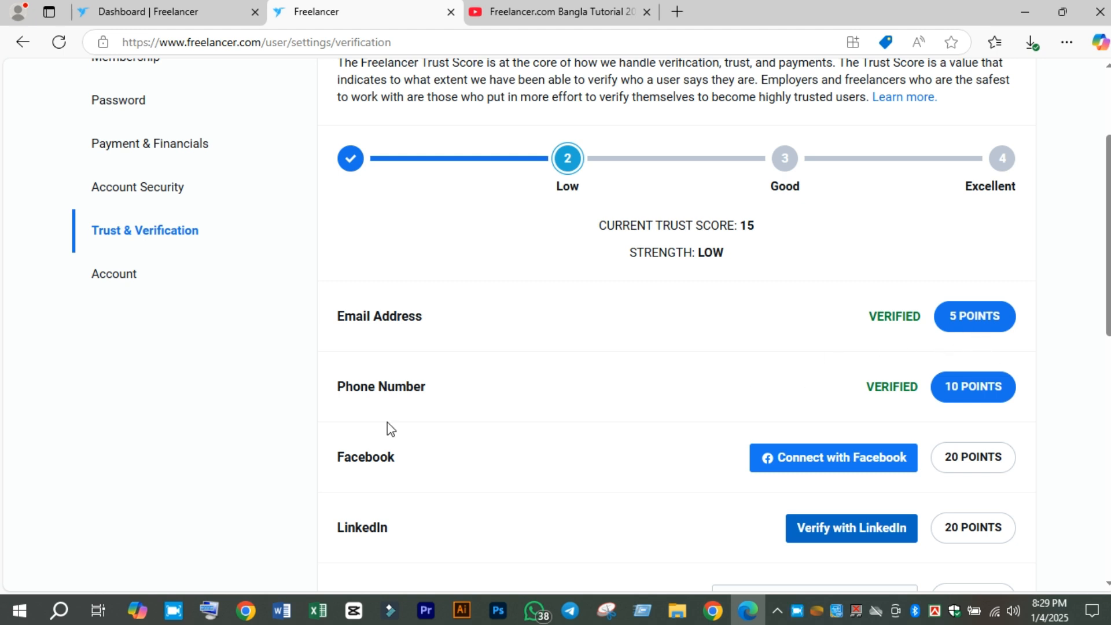
pyautogui.scroll(-2, 816, 400)
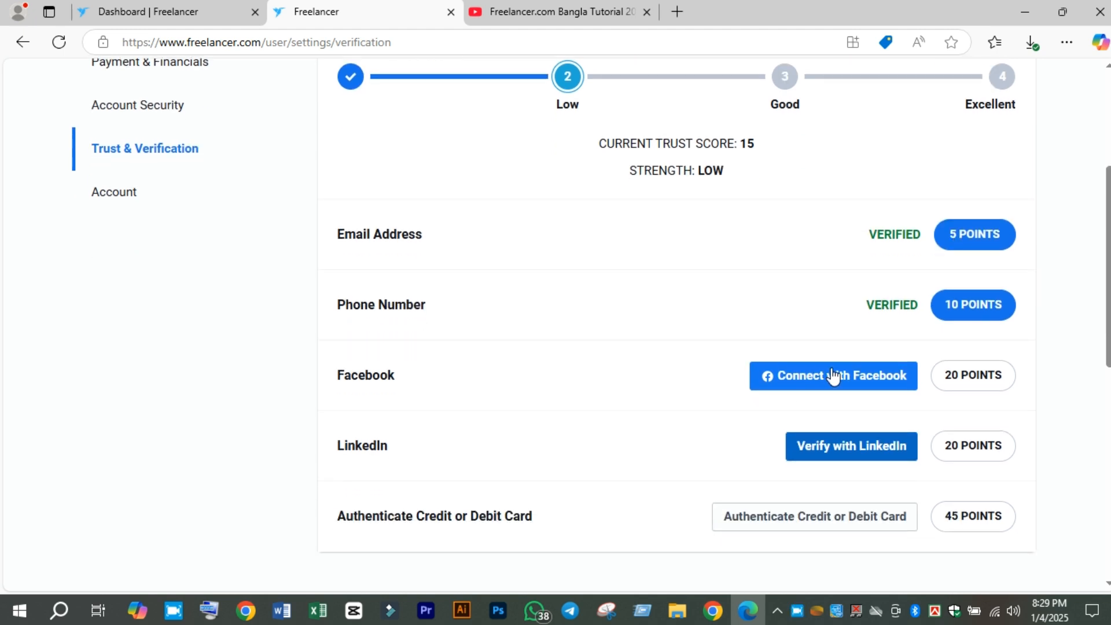
pyautogui.click(867, 375)
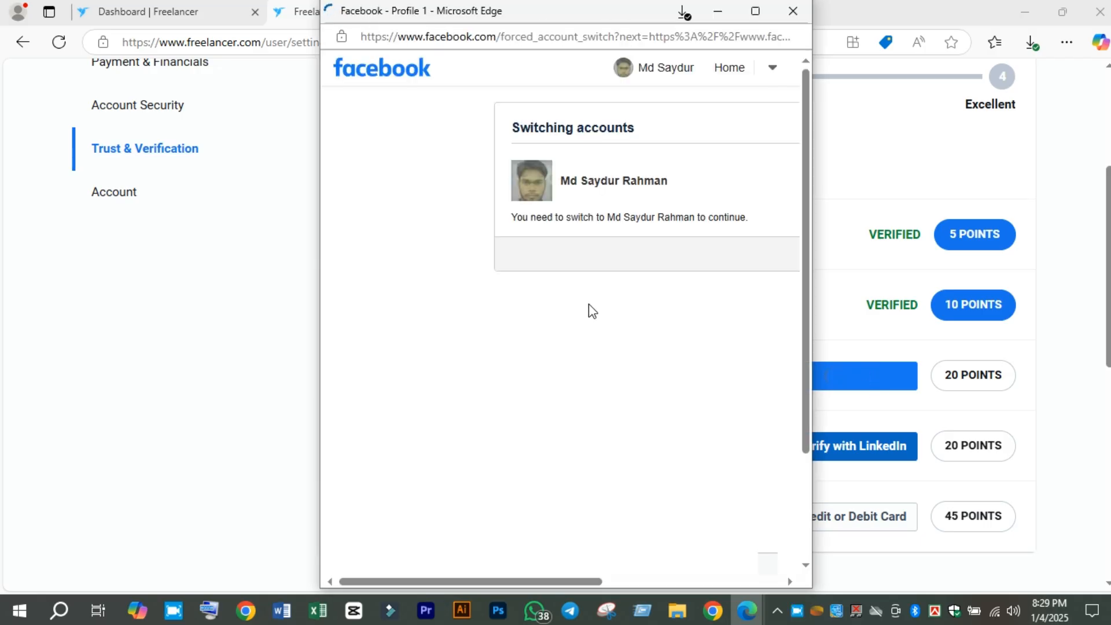
pyautogui.click(769, 254)
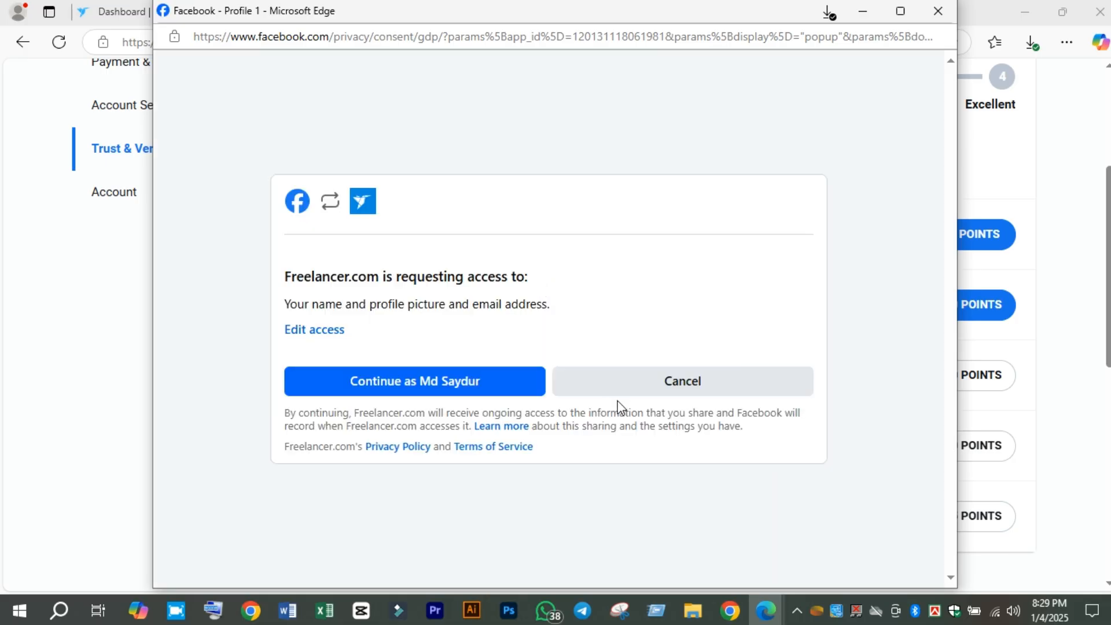
pyautogui.click(378, 389)
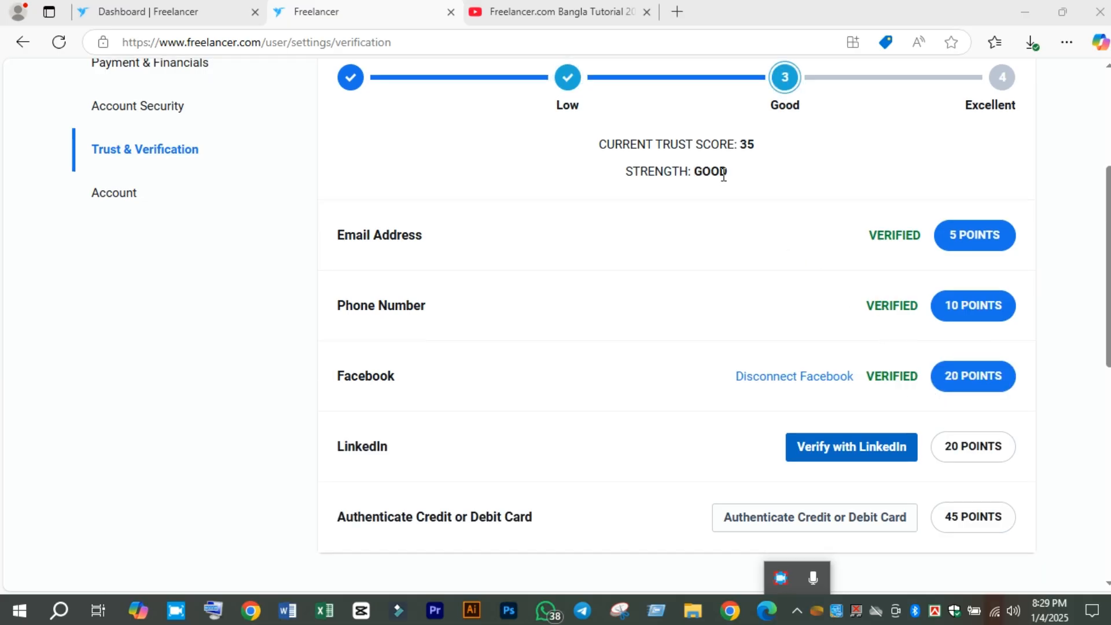
# Step: Review the verified email, phone and Facebook rows and the Good trust score of 35
pyautogui.scroll(1, 724, 171)
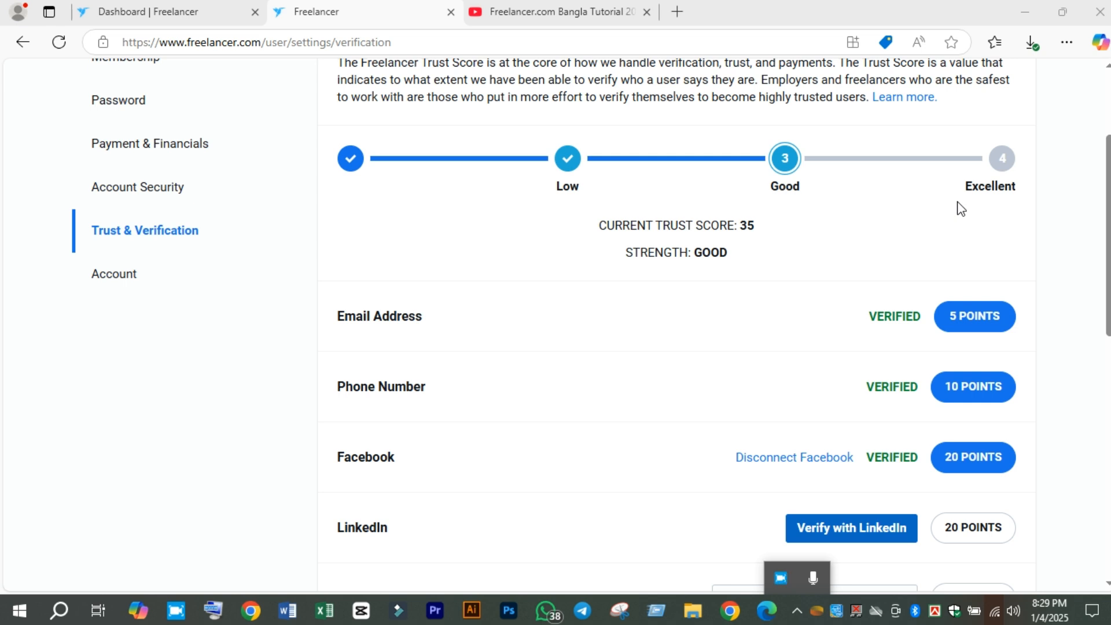
pyautogui.scroll(-2, 984, 251)
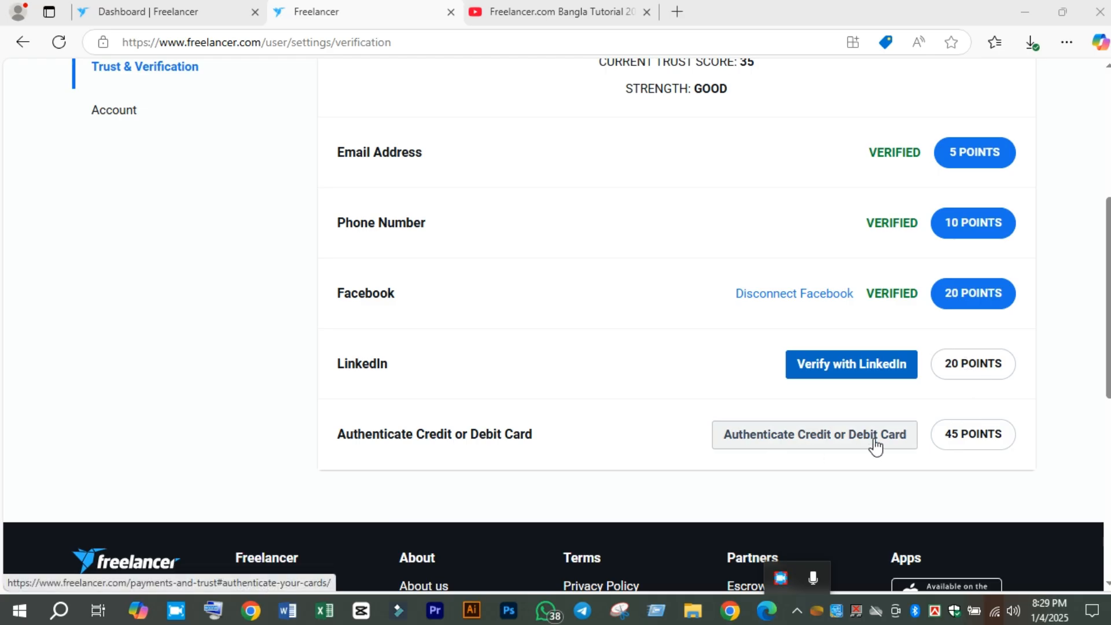
pyautogui.scroll(1, 663, 266)
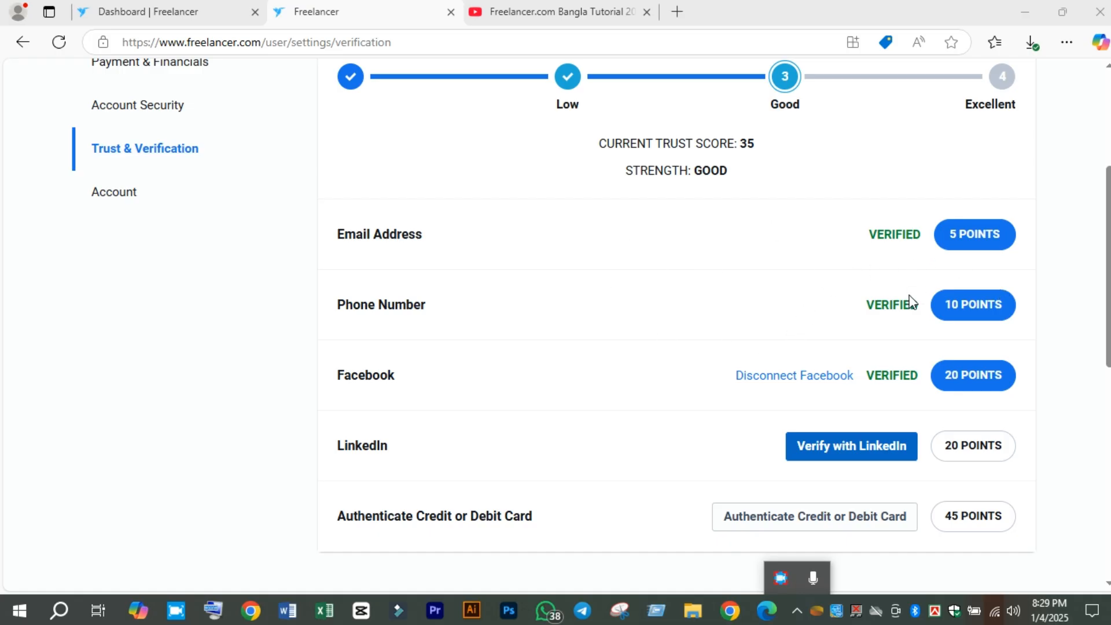
pyautogui.click(342, 228)
pyautogui.moveTo(342, 228); pyautogui.dragTo(428, 448)
pyautogui.click(595, 454)
pyautogui.scroll(3, 599, 450)
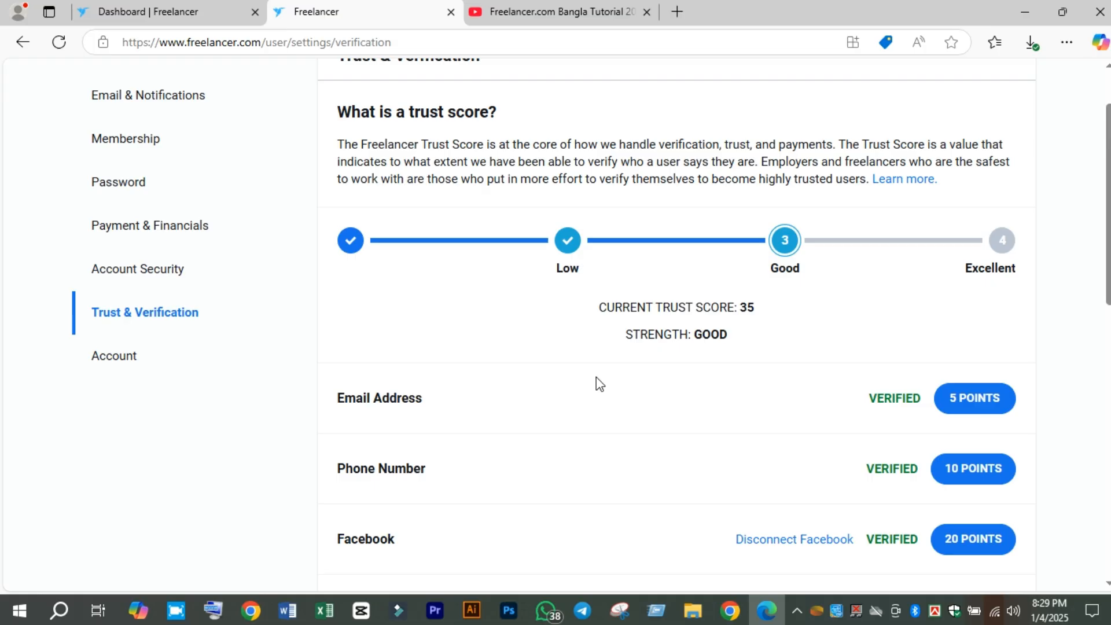
pyautogui.scroll(1, 596, 377)
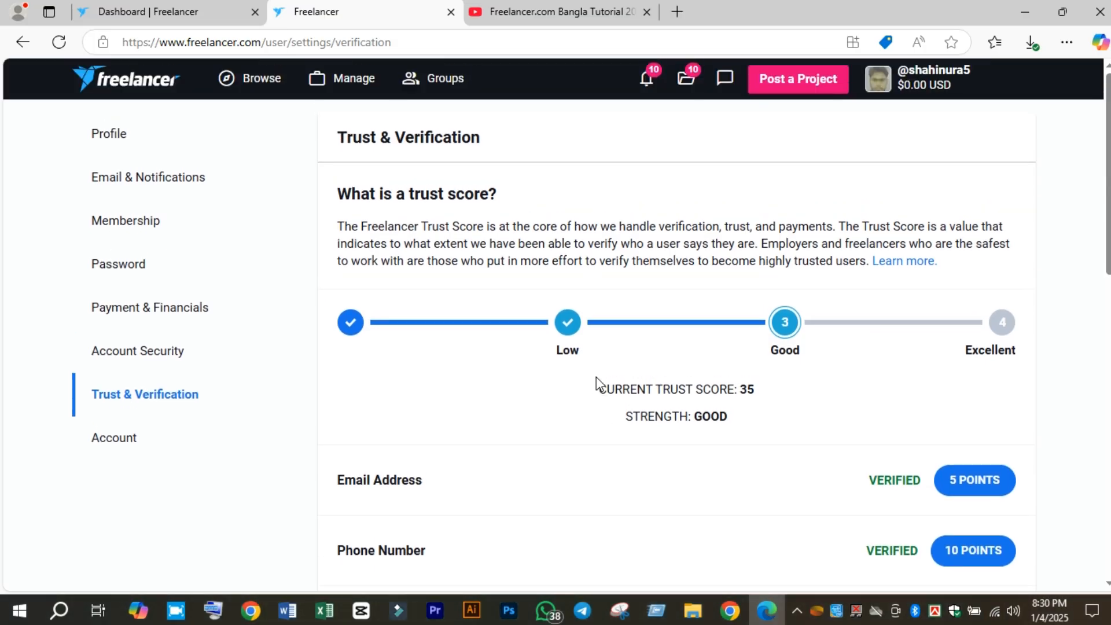
pyautogui.scroll(-4, 599, 377)
pyautogui.scroll(-5, 603, 379)
pyautogui.scroll(10, 603, 380)
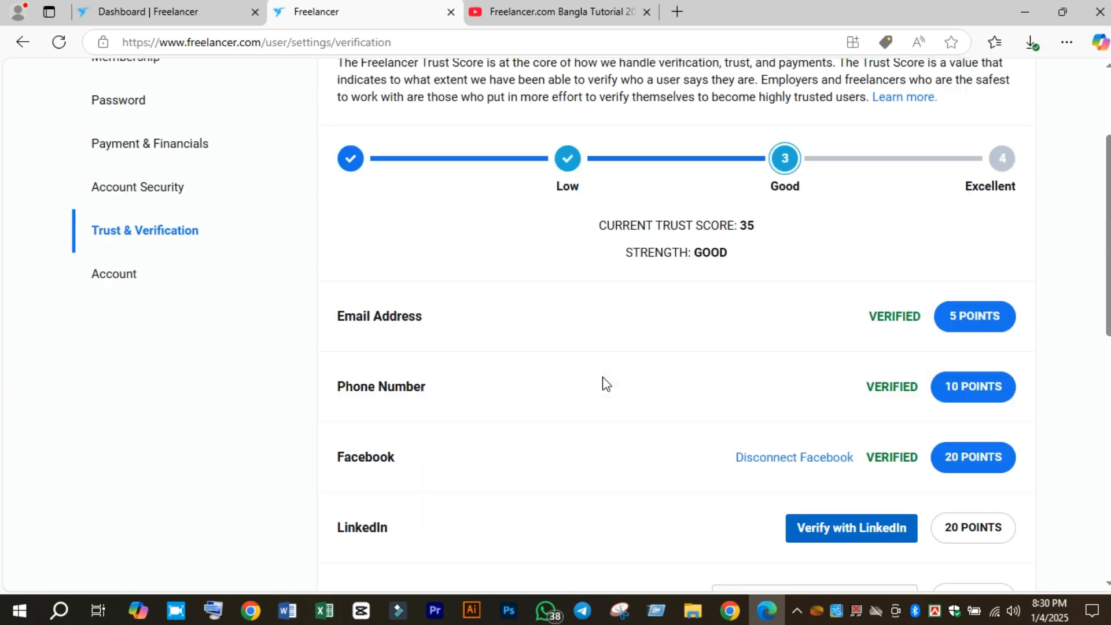
# Step: Reload the dashboard and open 'Add your address' to reach the Profile Details settings
pyautogui.click(184, 11)
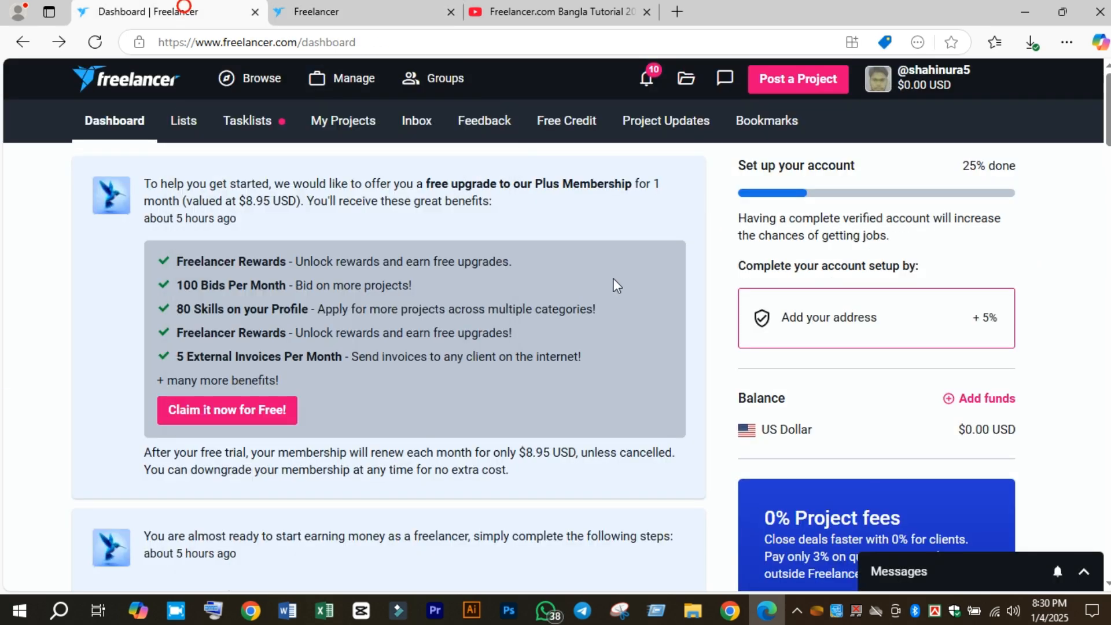
pyautogui.click(94, 43)
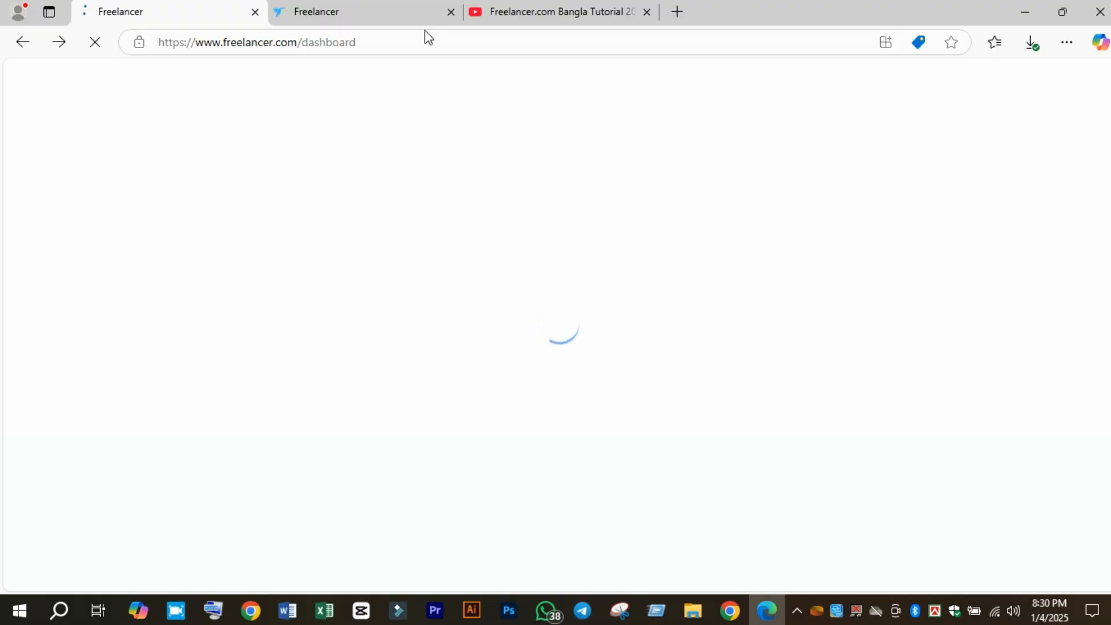
pyautogui.click(797, 611)
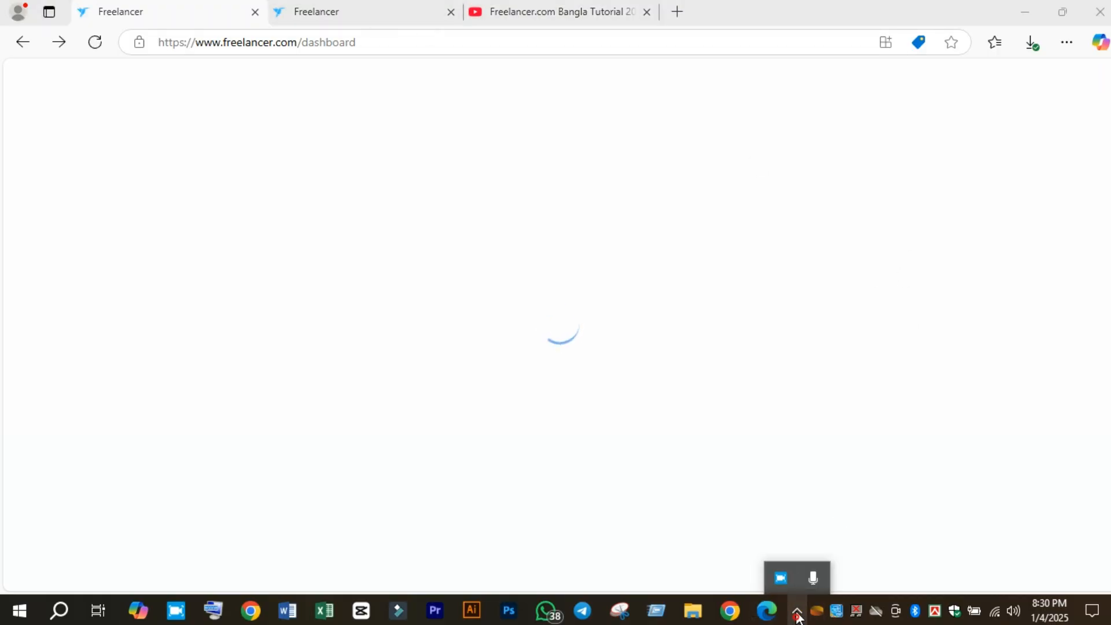
pyautogui.rightClick(773, 574)
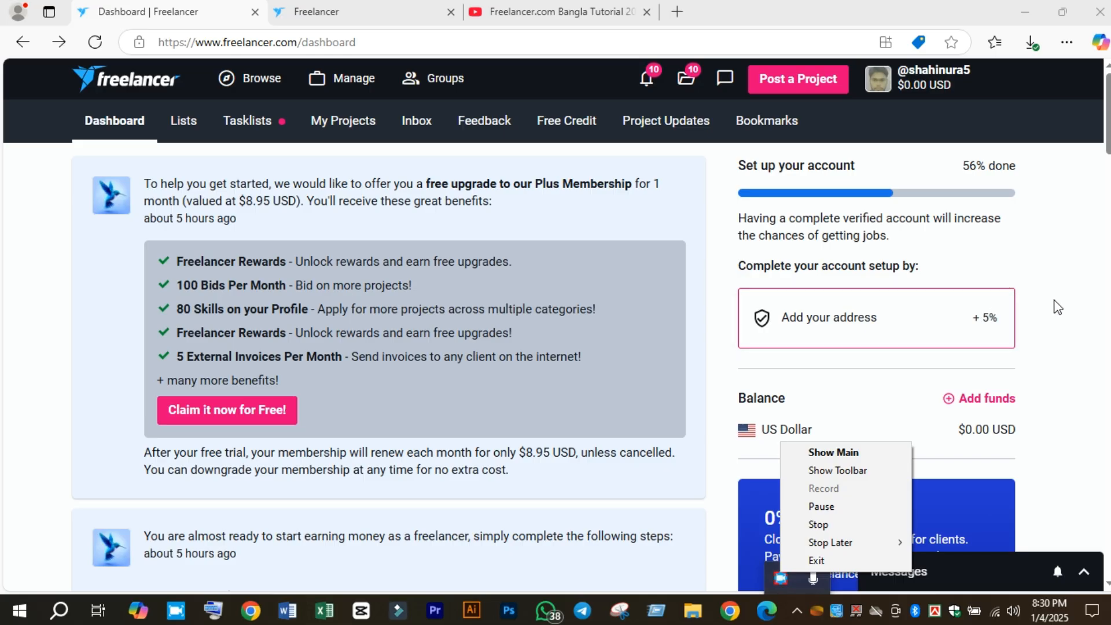
pyautogui.scroll(-1, 1050, 301)
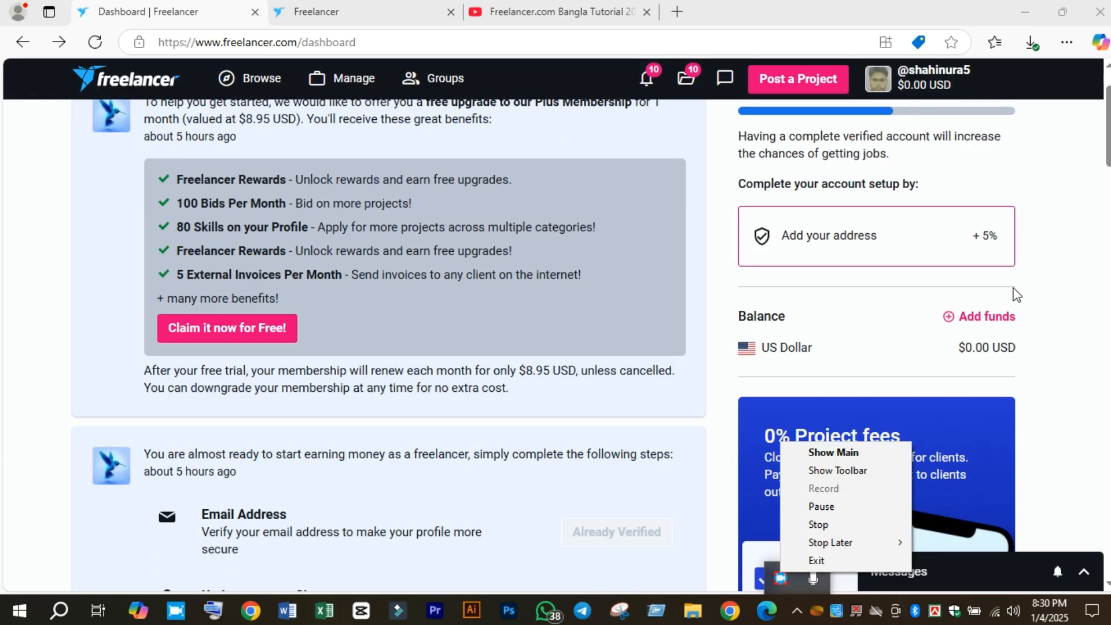
pyautogui.click(831, 238)
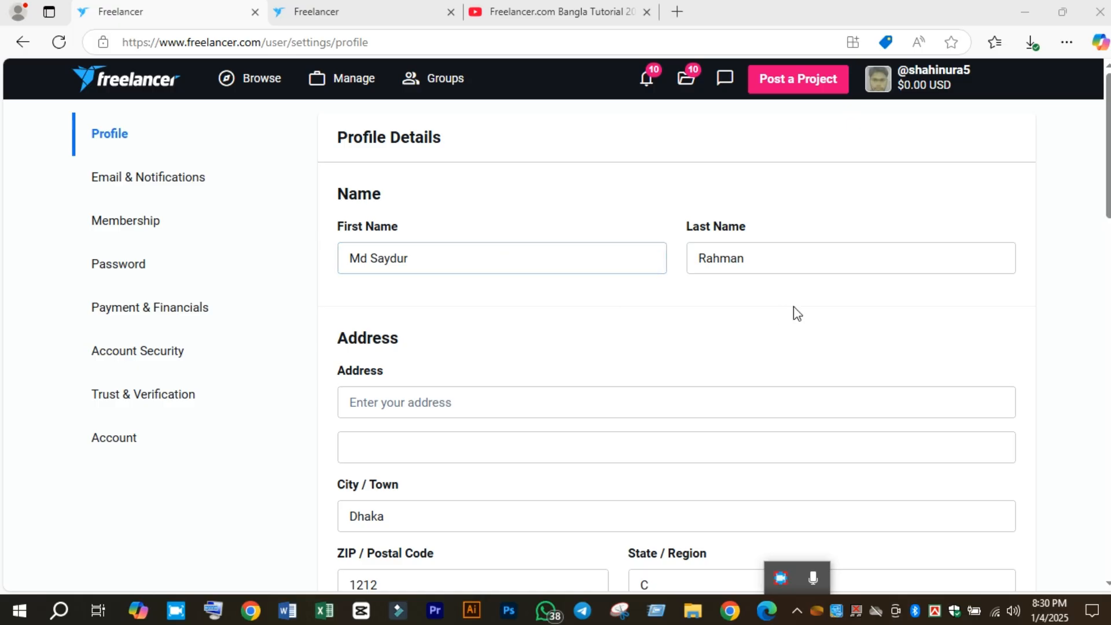
# Step: Fill the street address from autofill and change the ZIP code's last digits to 30
pyautogui.scroll(-1, 672, 292)
pyautogui.click(429, 321)
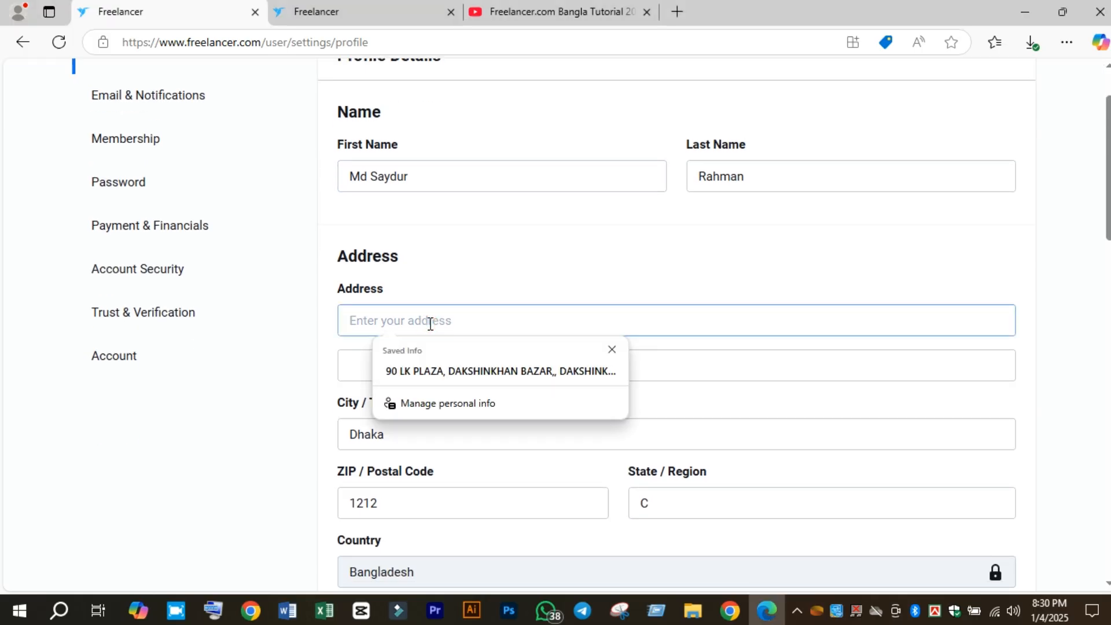
pyautogui.click(435, 371)
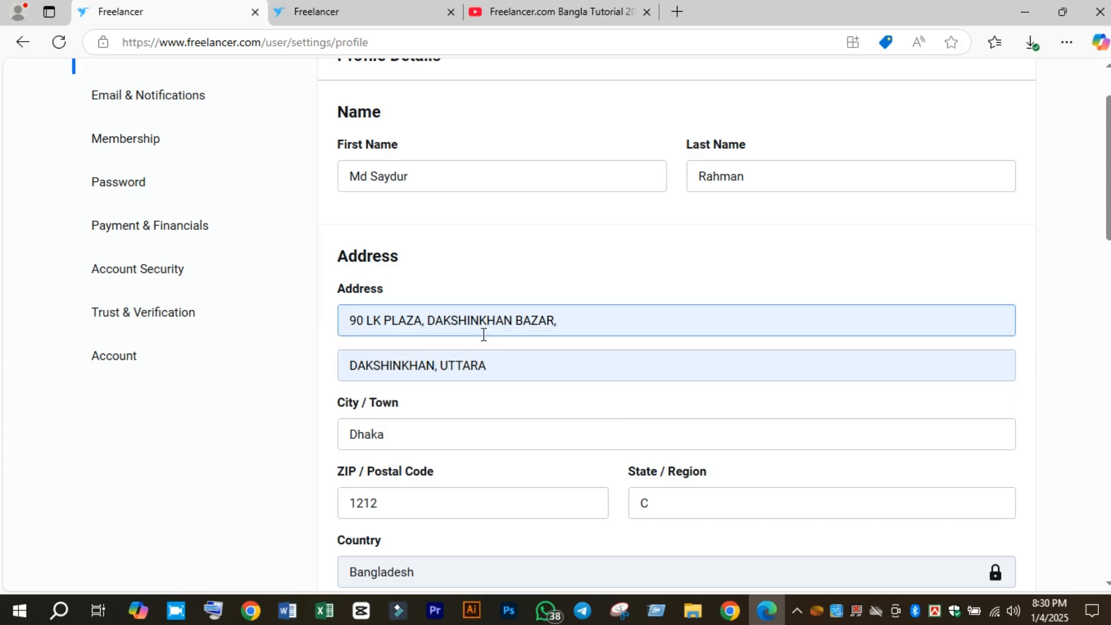
pyautogui.scroll(-3, 515, 362)
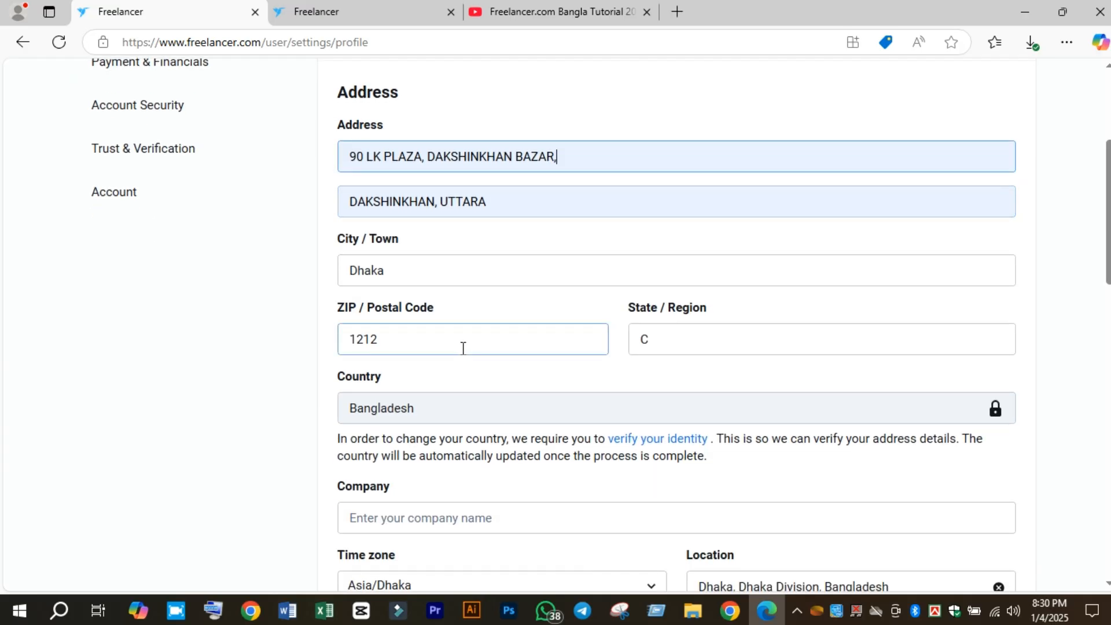
pyautogui.click(461, 348)
pyautogui.press('BackSpace')
pyautogui.press('BackSpace')
pyautogui.write('30')
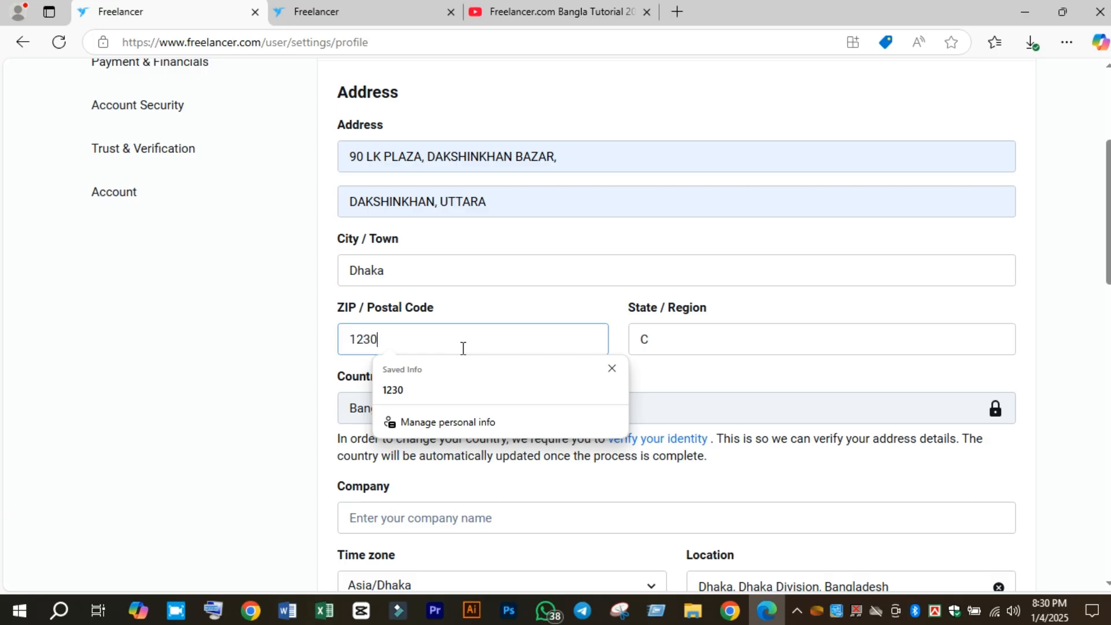
pyautogui.click(208, 359)
# Step: Enter the company name Asian Outsourcing, correcting the misspelling with spelling suggestions
pyautogui.scroll(-3, 677, 454)
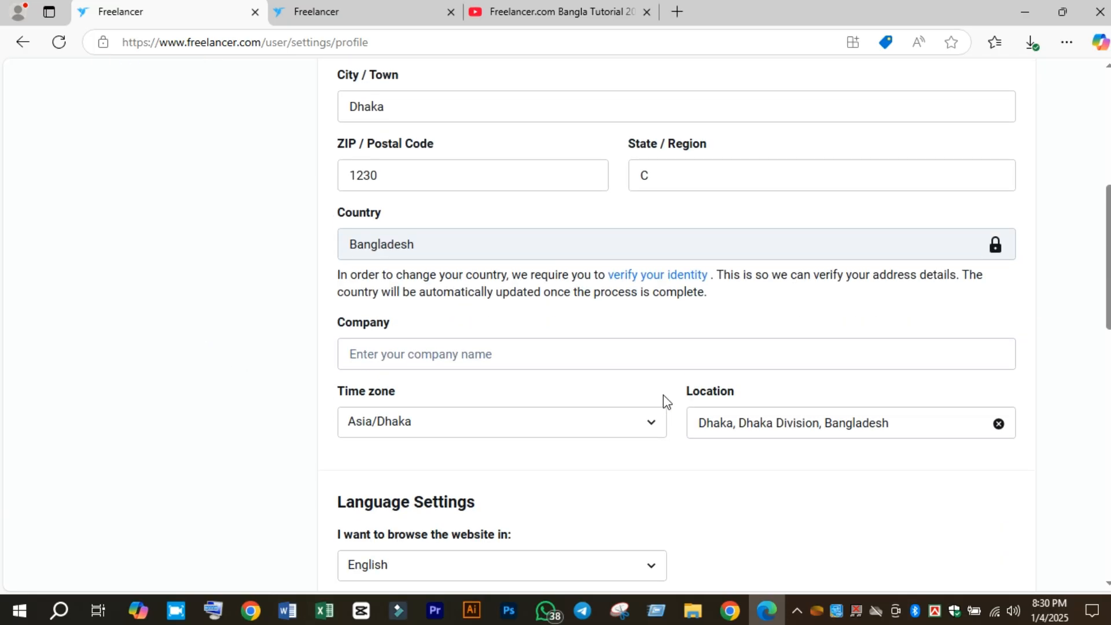
pyautogui.click(487, 353)
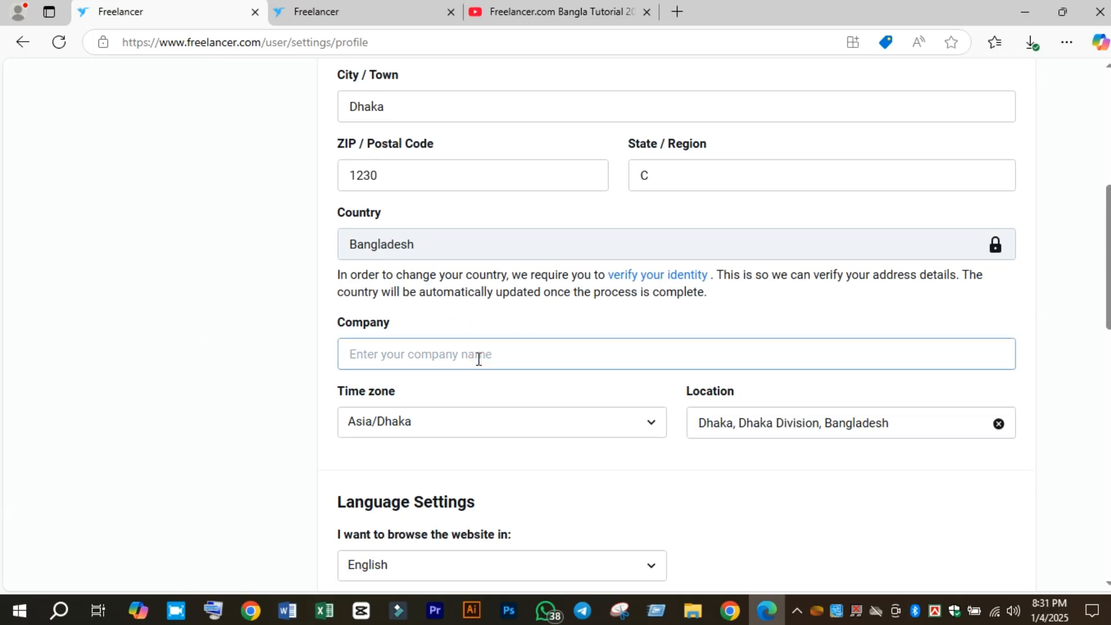
pyautogui.write('Asian')
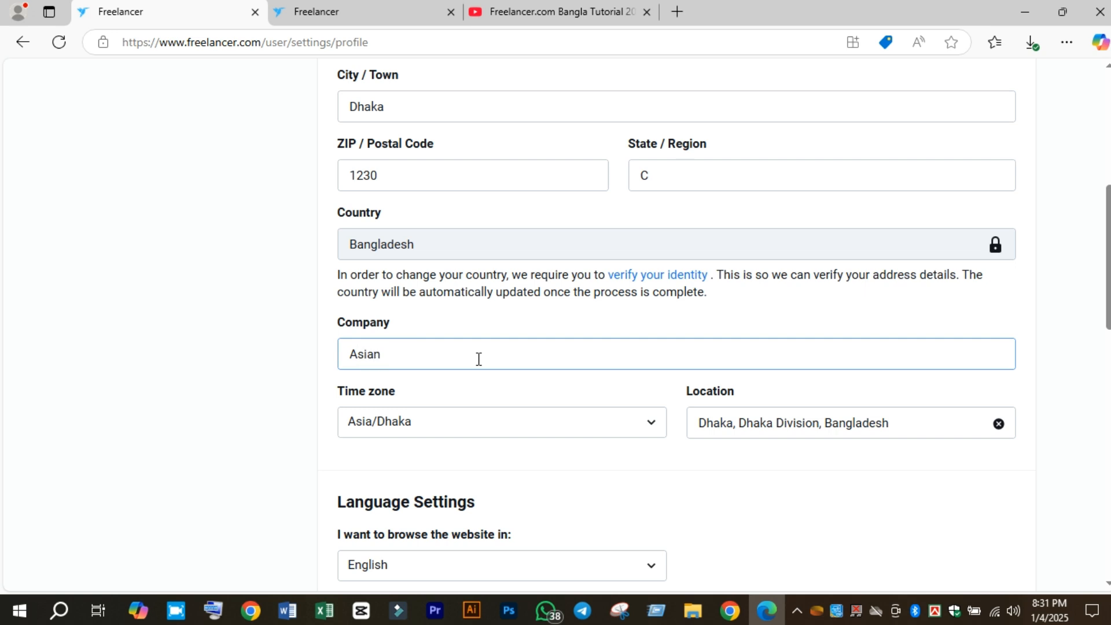
pyautogui.write(' Outsorucing Institute')
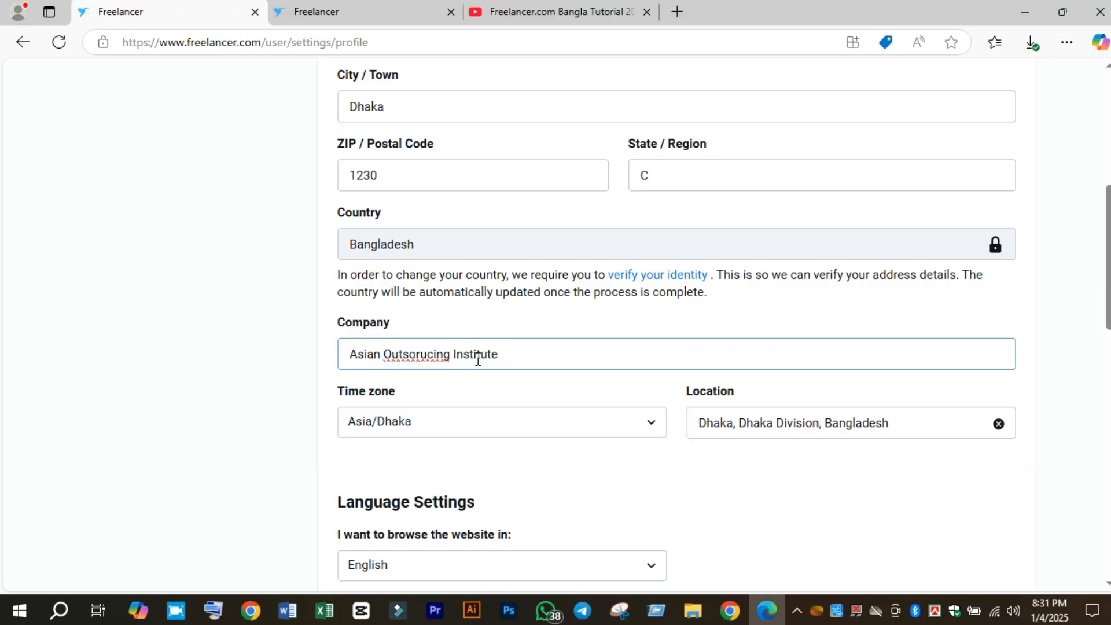
pyautogui.rightClick(442, 356)
pyautogui.click(479, 371)
# Step: Add English alongside Bangla as a project language
pyautogui.scroll(-2, 591, 395)
pyautogui.scroll(-3, 591, 396)
pyautogui.scroll(-2, 541, 364)
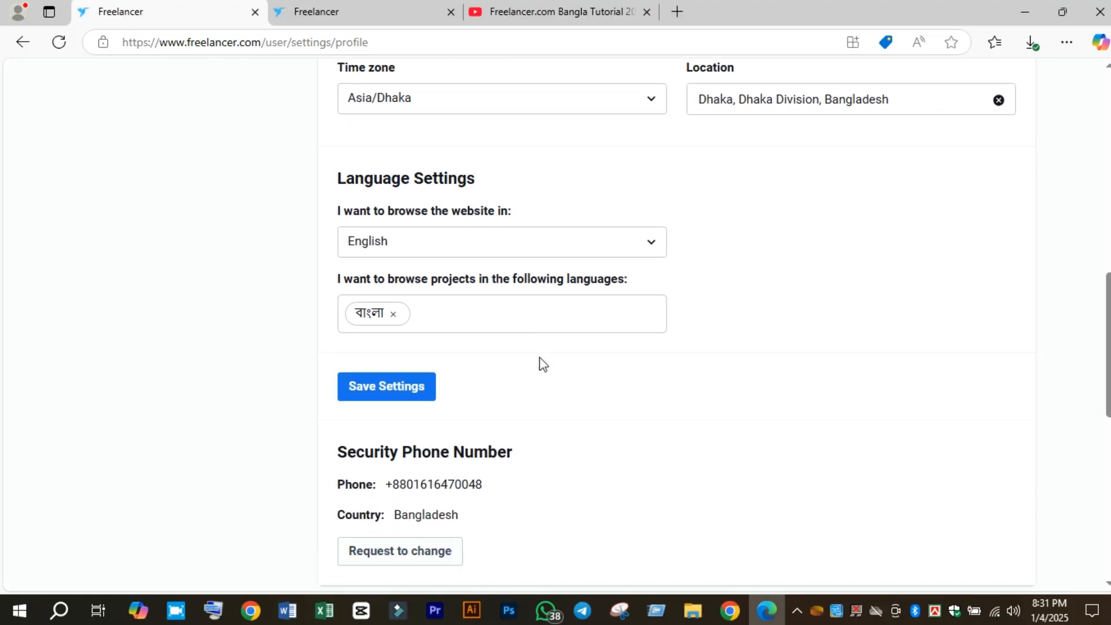
pyautogui.click(484, 302)
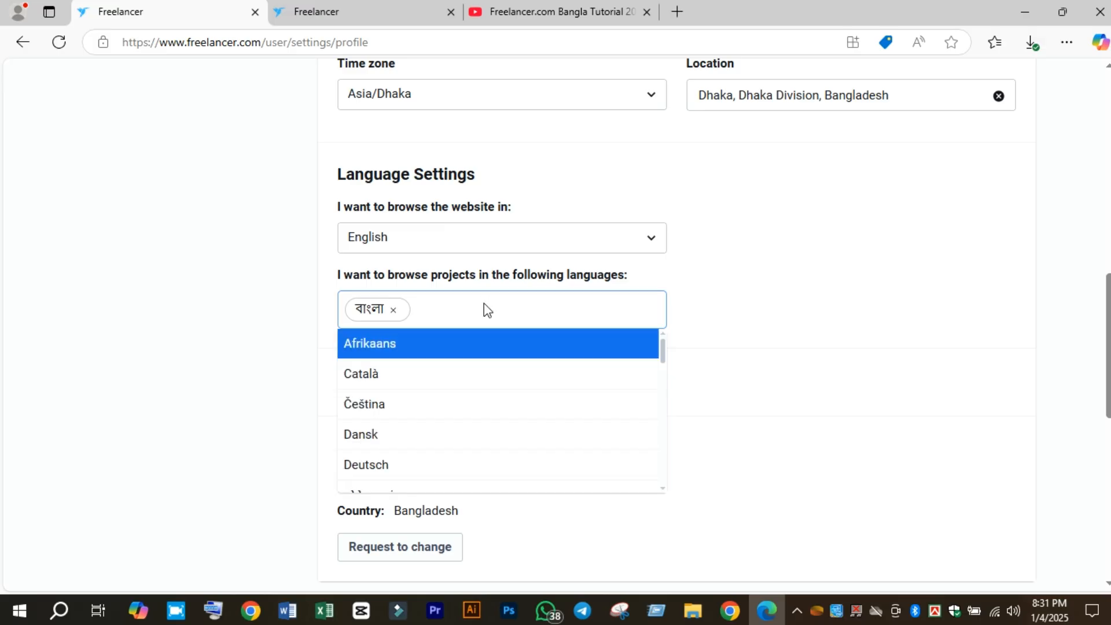
pyautogui.click(759, 354)
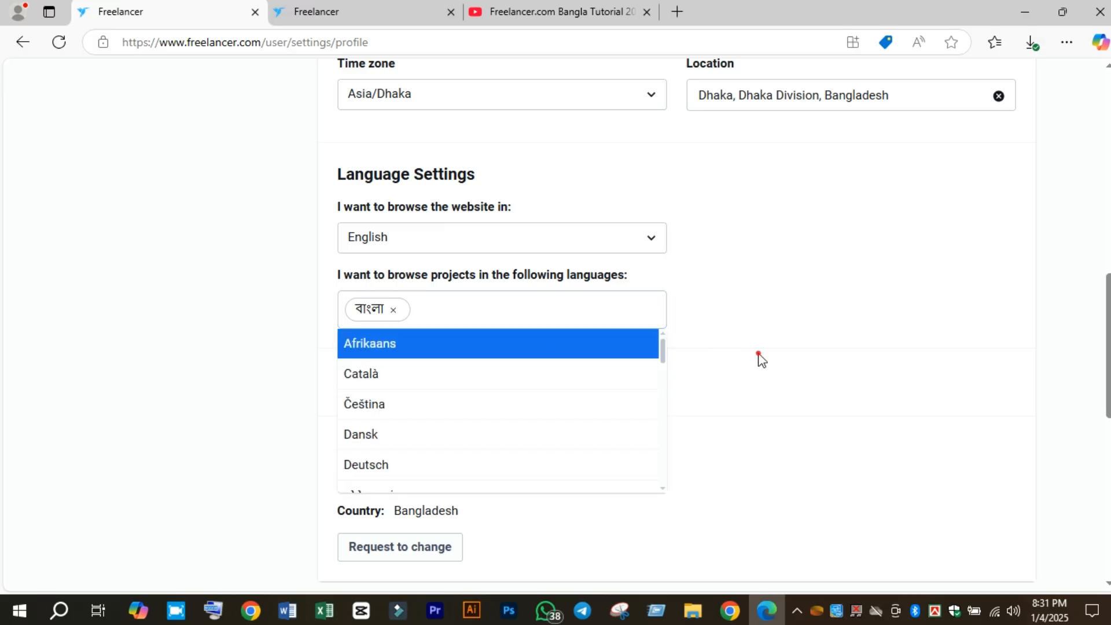
pyautogui.click(476, 319)
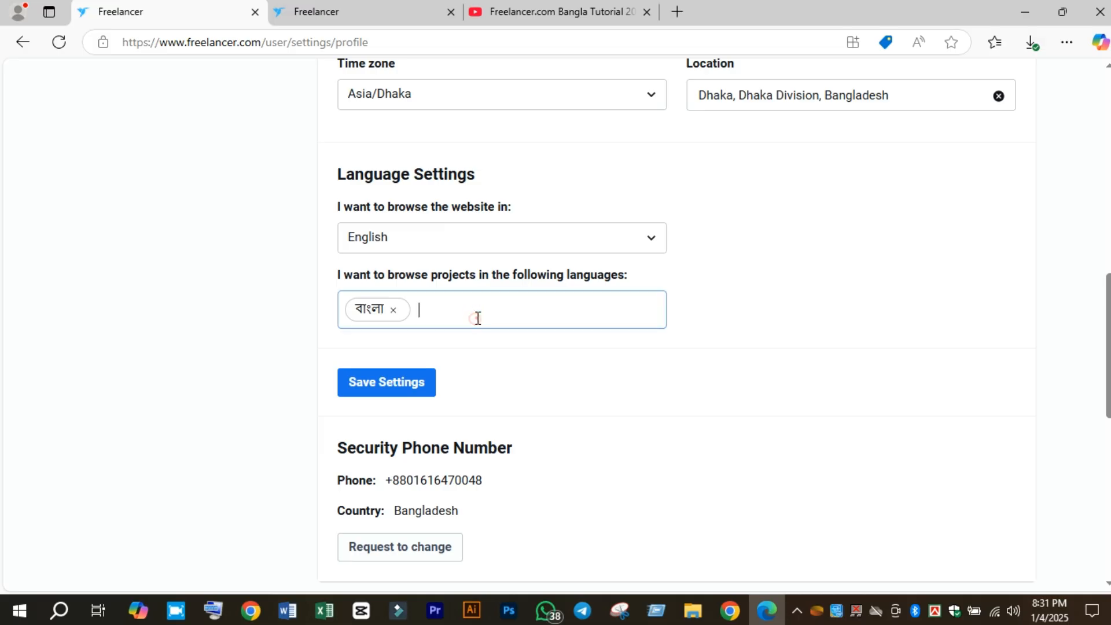
pyautogui.write('Eng')
pyautogui.click(366, 347)
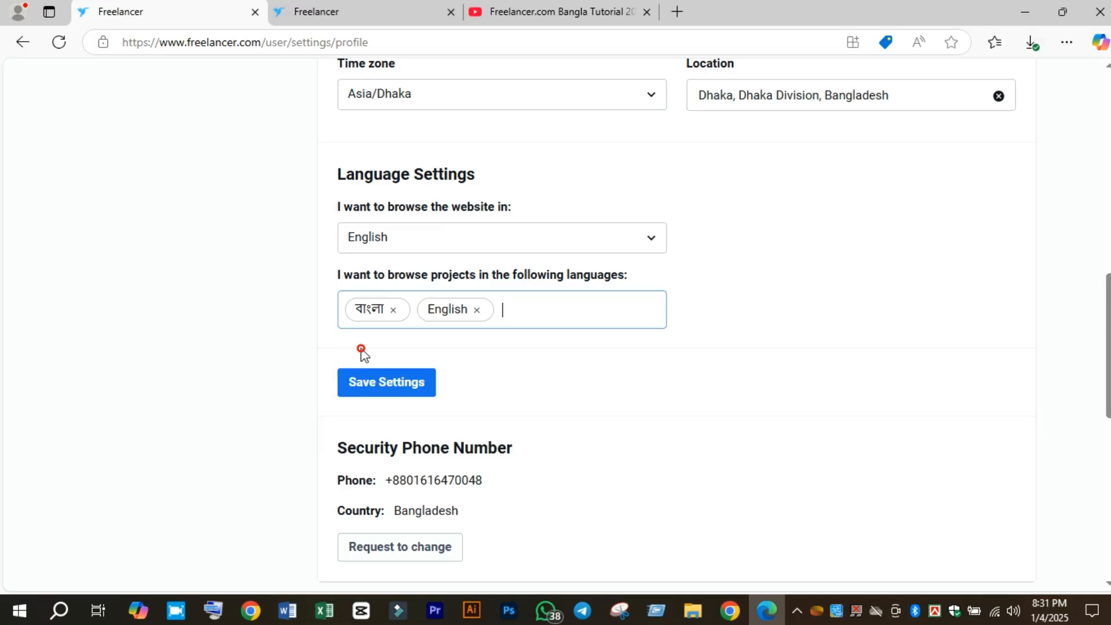
pyautogui.scroll(-3, 408, 398)
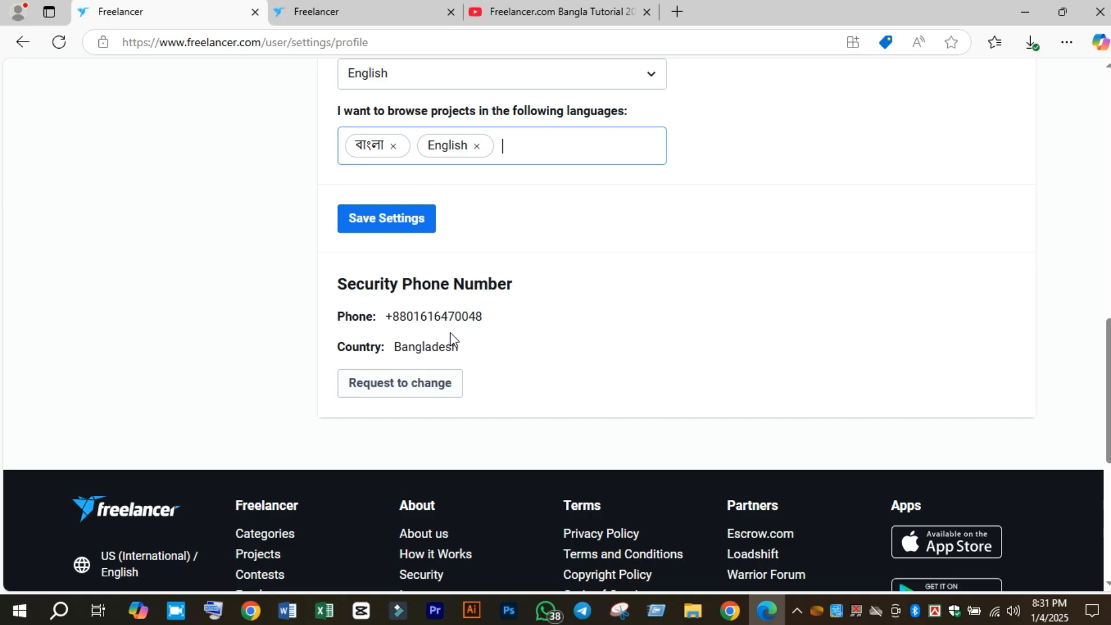
# Step: Save the profile settings and reload the page
pyautogui.click(408, 218)
pyautogui.scroll(10, 662, 246)
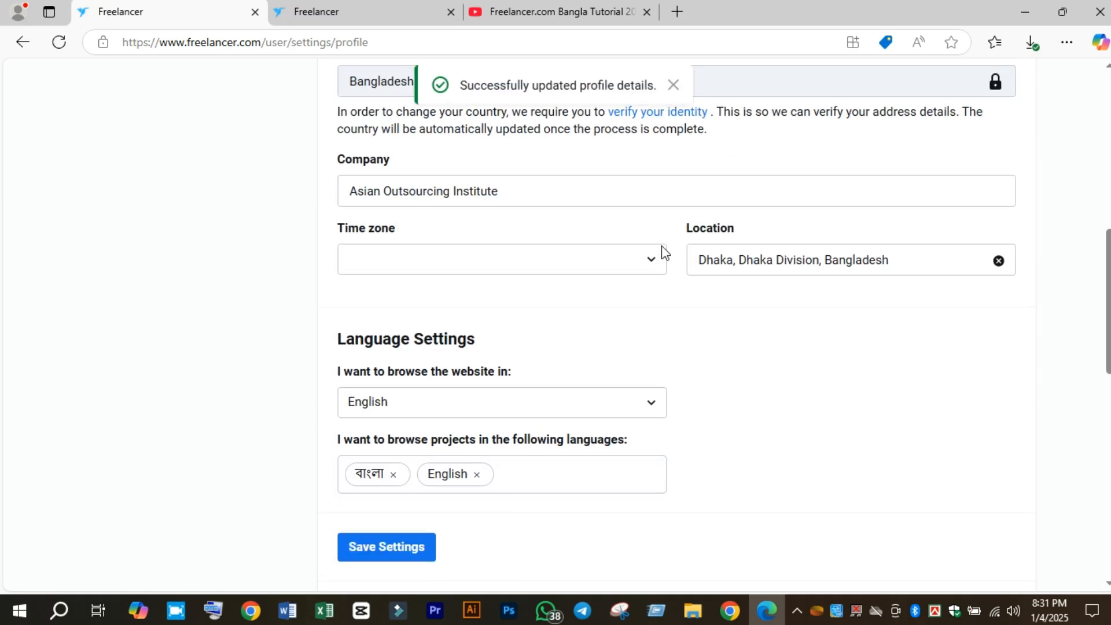
pyautogui.scroll(3, 647, 232)
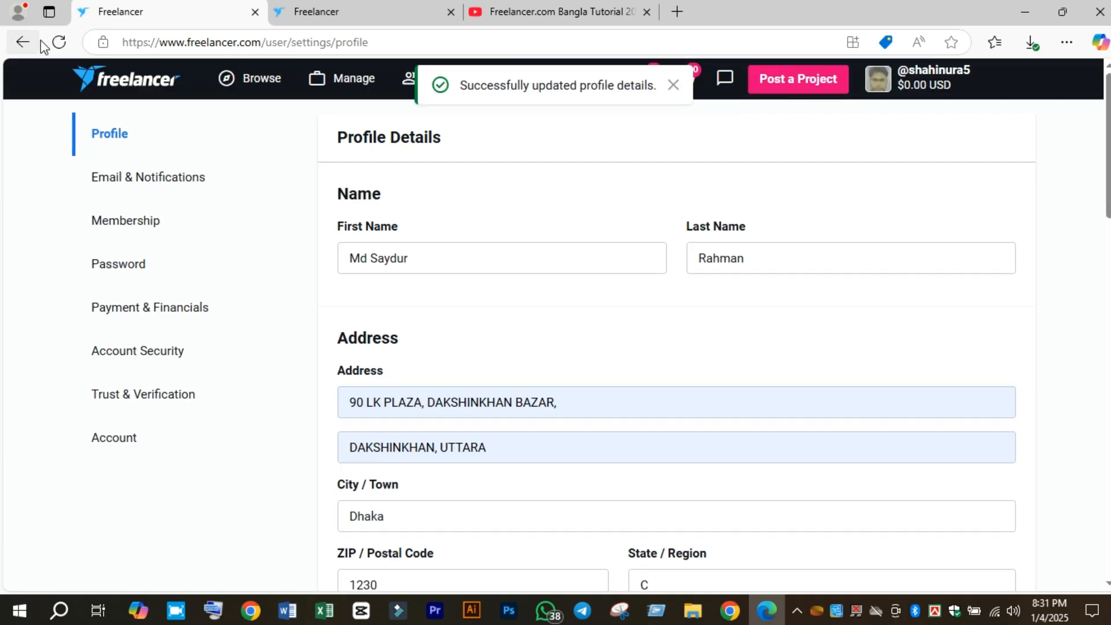
pyautogui.click(58, 41)
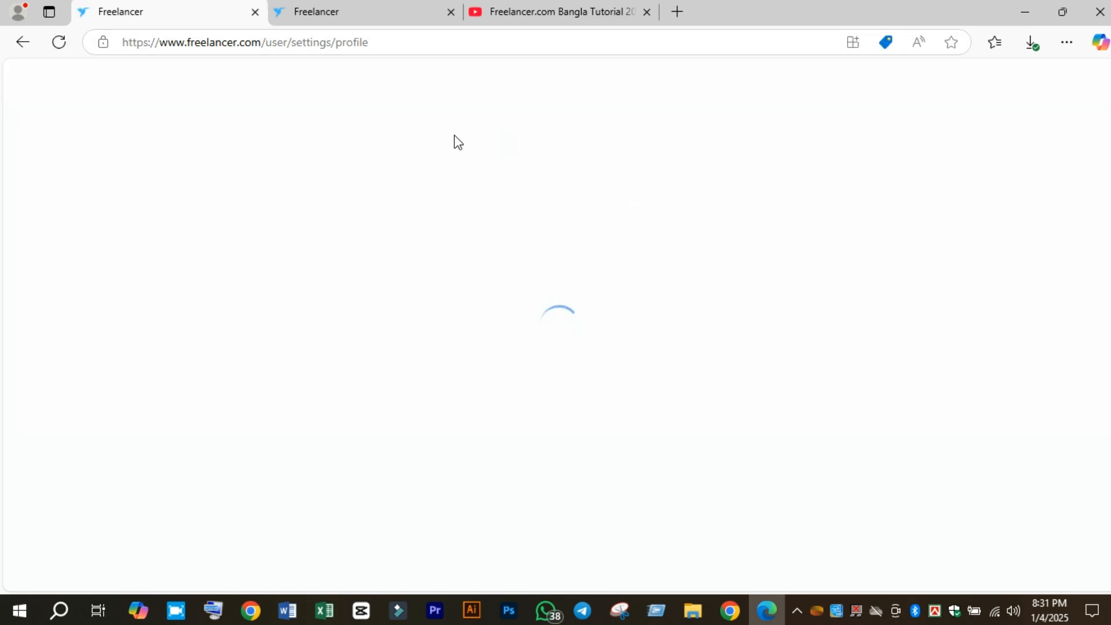
# Step: Reload Trust & Verification to see the 35 (Good) score, then view the public profile
pyautogui.click(328, 7)
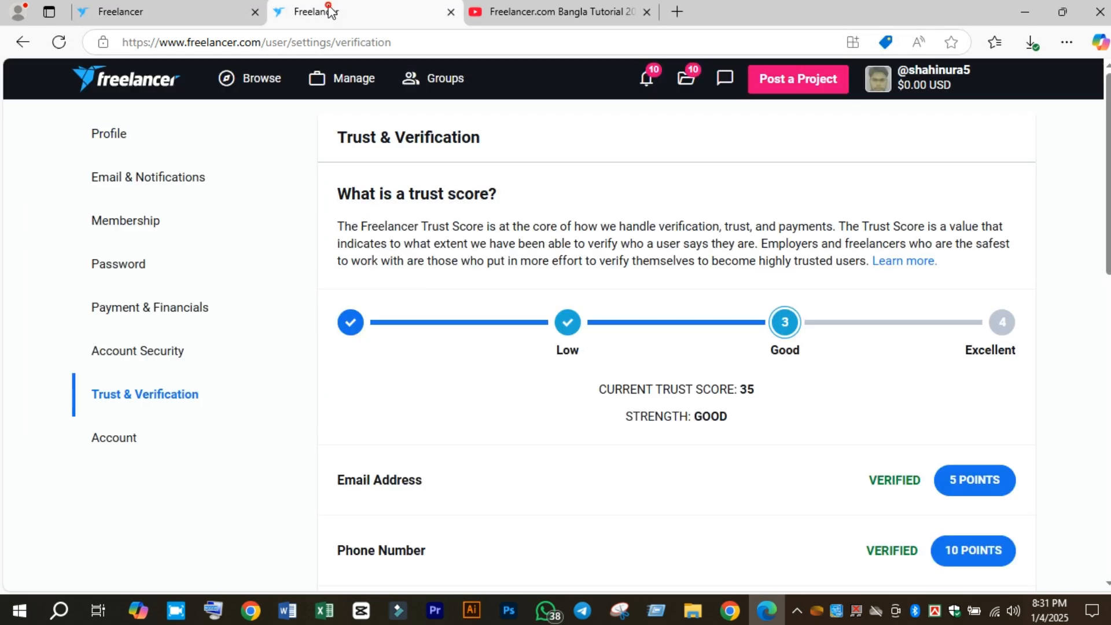
pyautogui.click(186, 11)
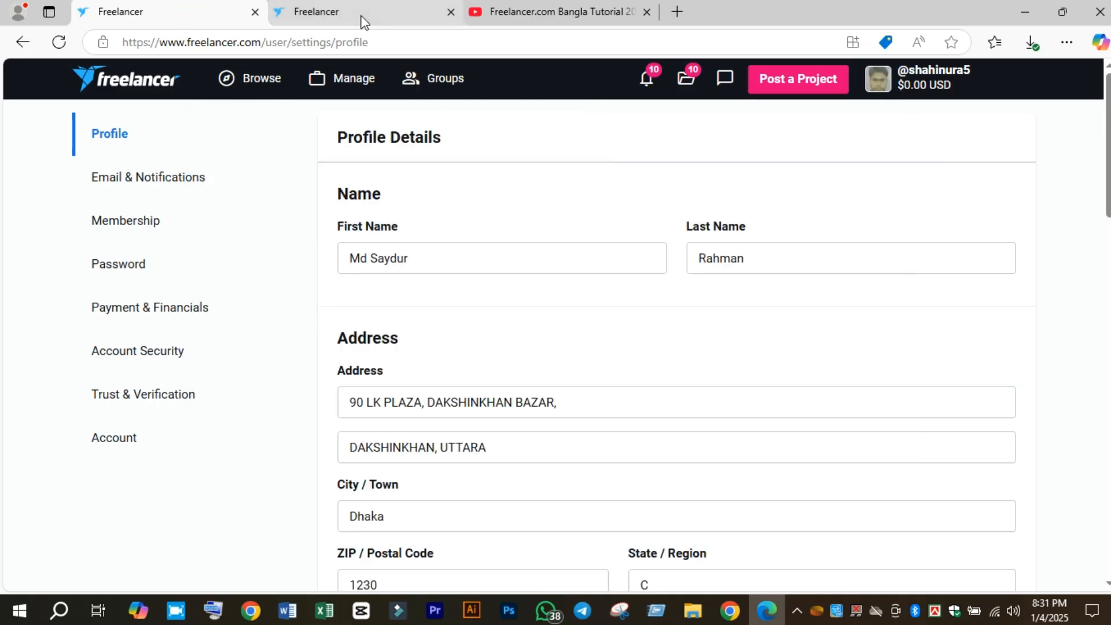
pyautogui.click(360, 14)
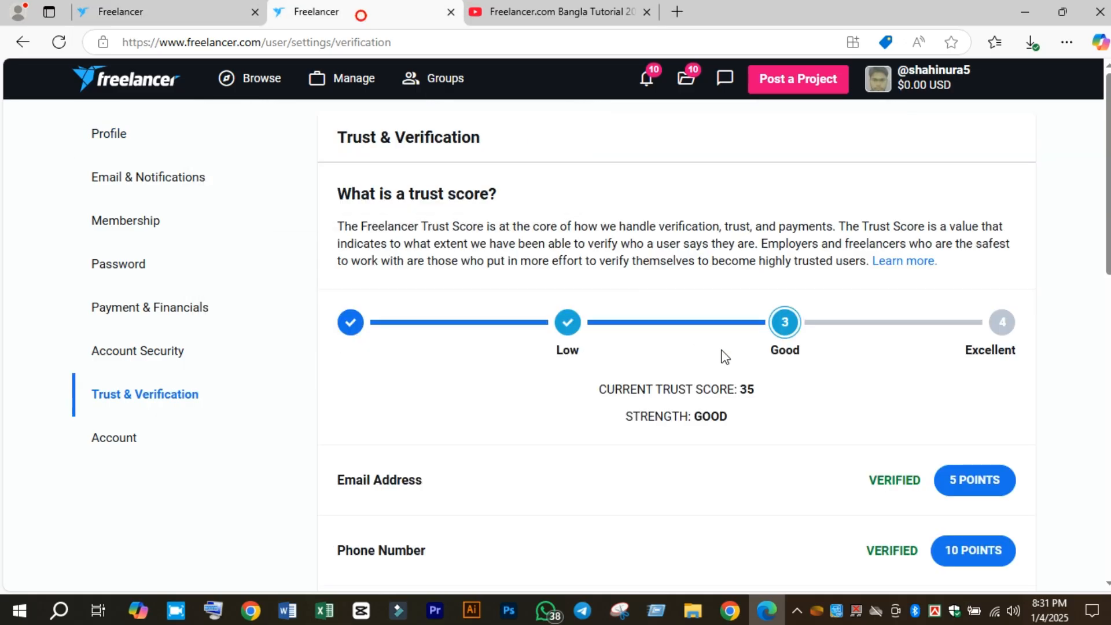
pyautogui.click(63, 42)
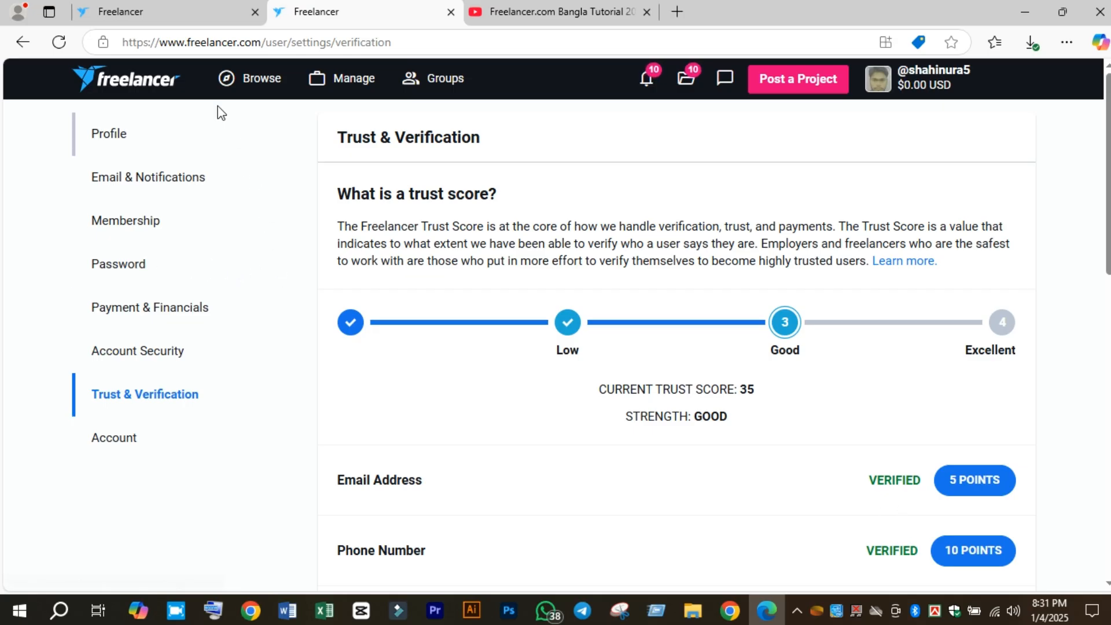
pyautogui.click(879, 80)
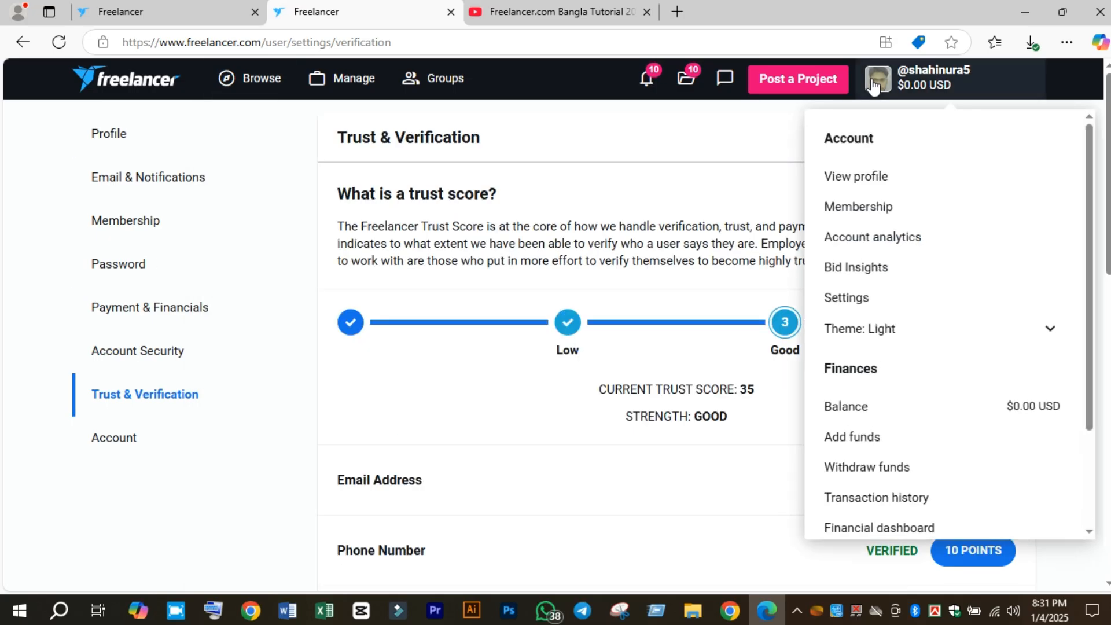
pyautogui.click(860, 184)
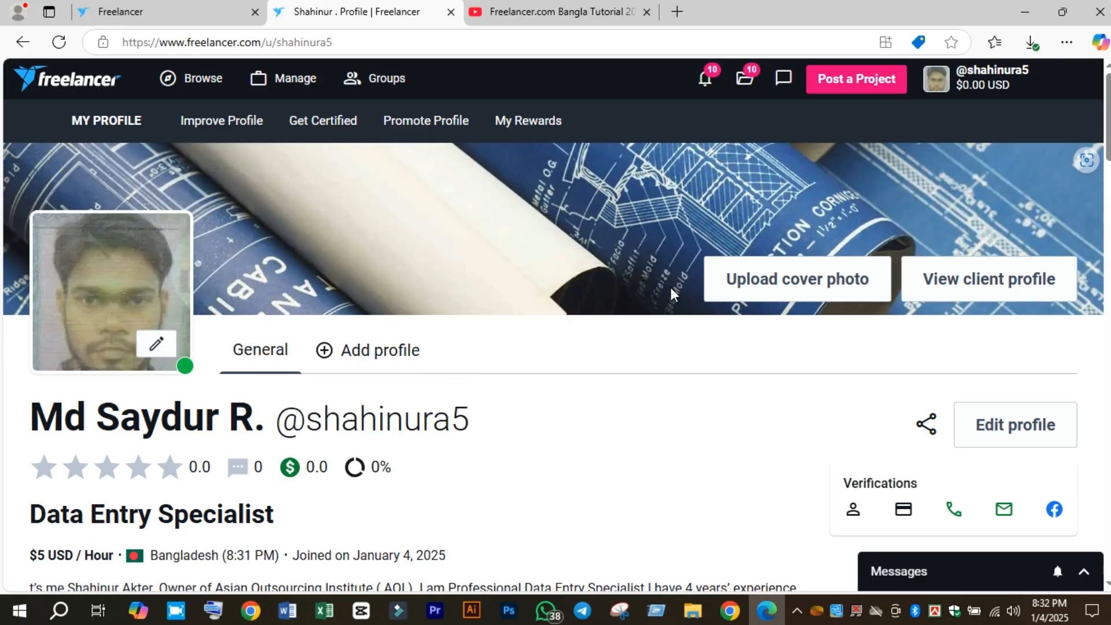
# Step: Look over the public profile, close the profile editor unchanged, and reveal the identity Verify popover
pyautogui.click(733, 287)
pyautogui.scroll(-1, 671, 389)
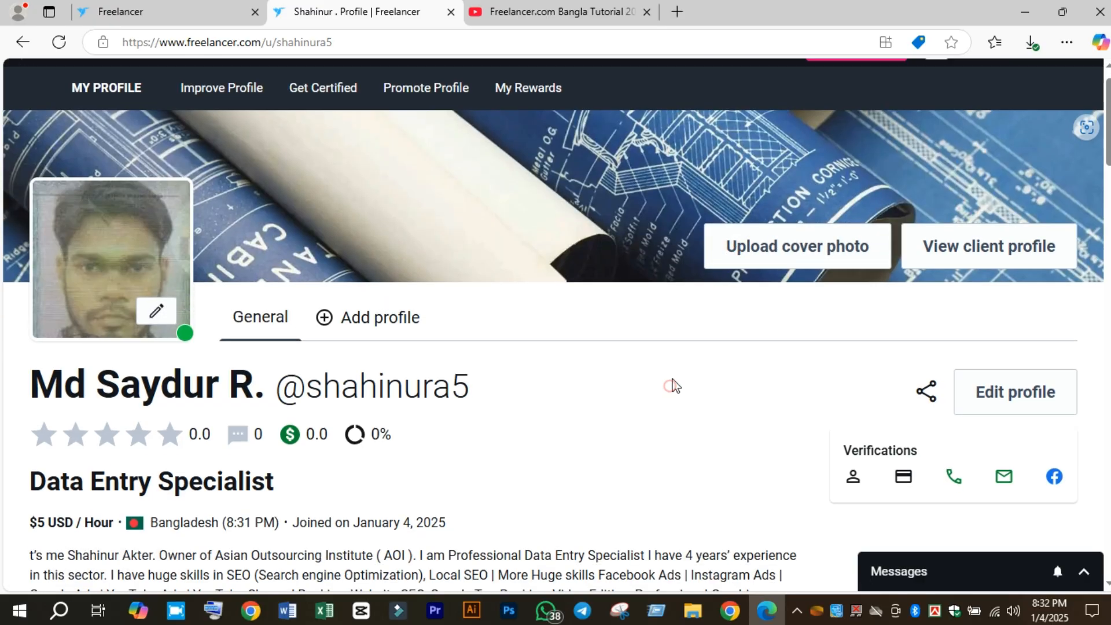
pyautogui.scroll(-5, 671, 386)
pyautogui.scroll(5, 927, 318)
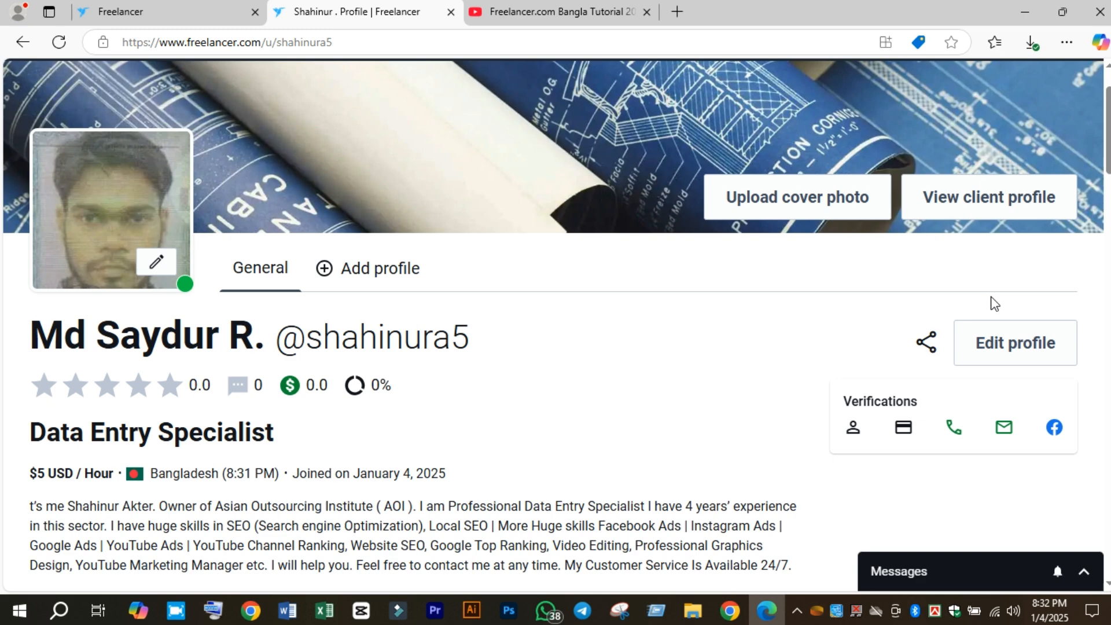
pyautogui.click(1002, 343)
pyautogui.click(868, 99)
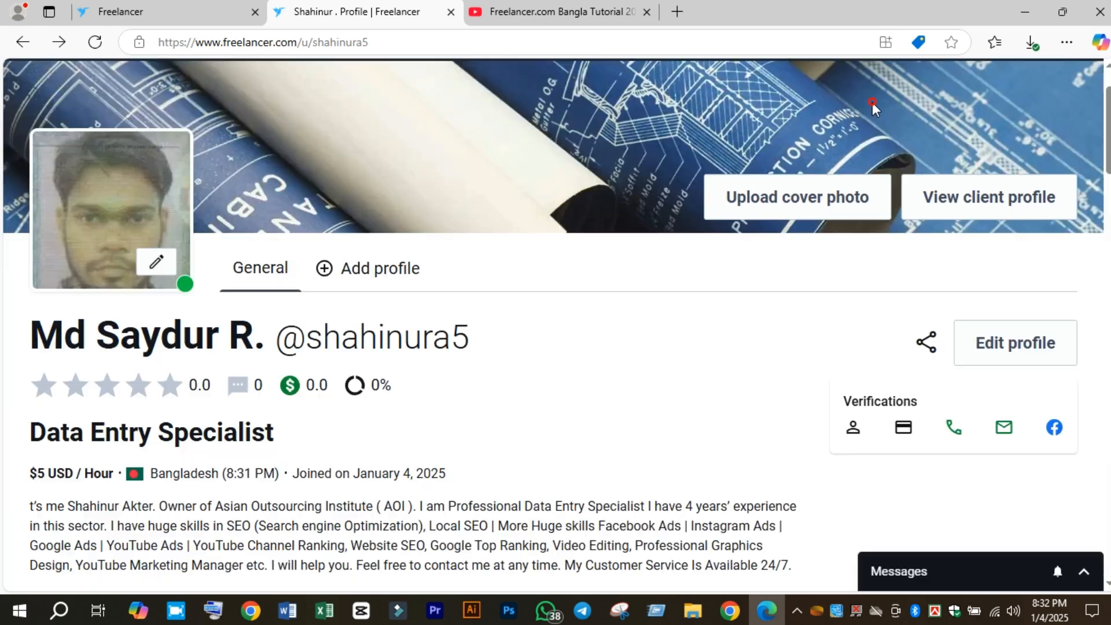
pyautogui.moveTo(850, 434)
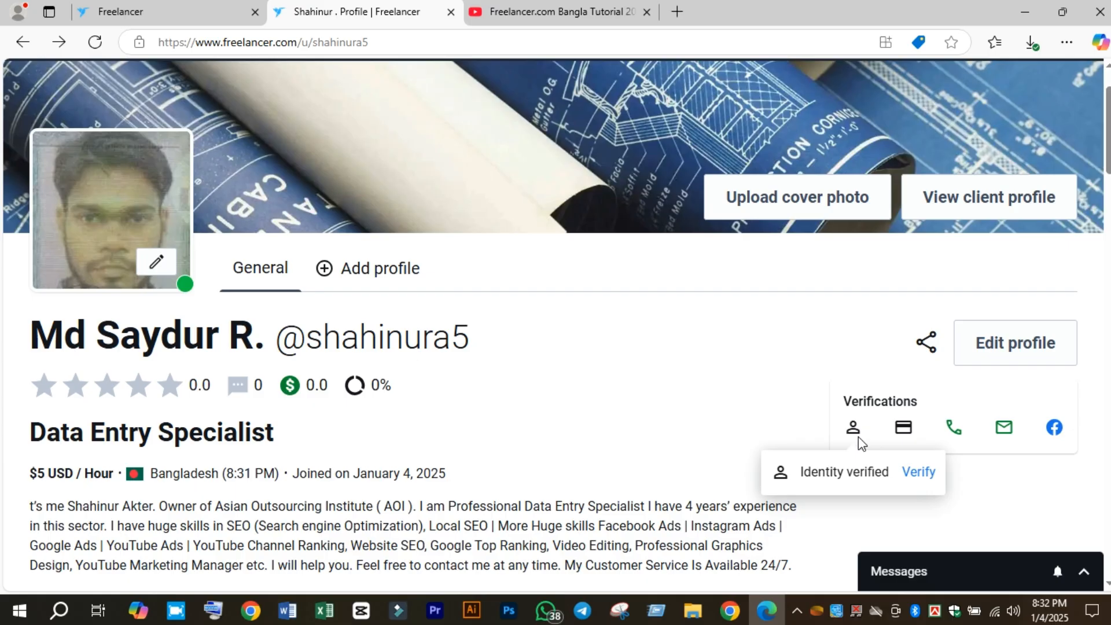
pyautogui.moveTo(1057, 440)
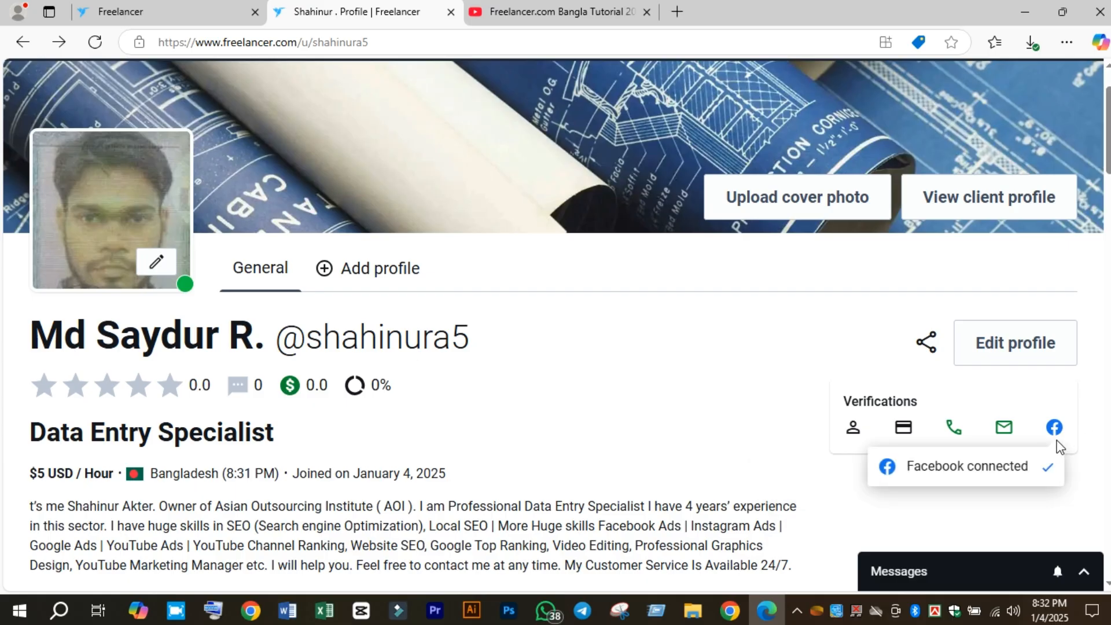
# Step: Start identity verification and begin the KYC application
pyautogui.click(914, 471)
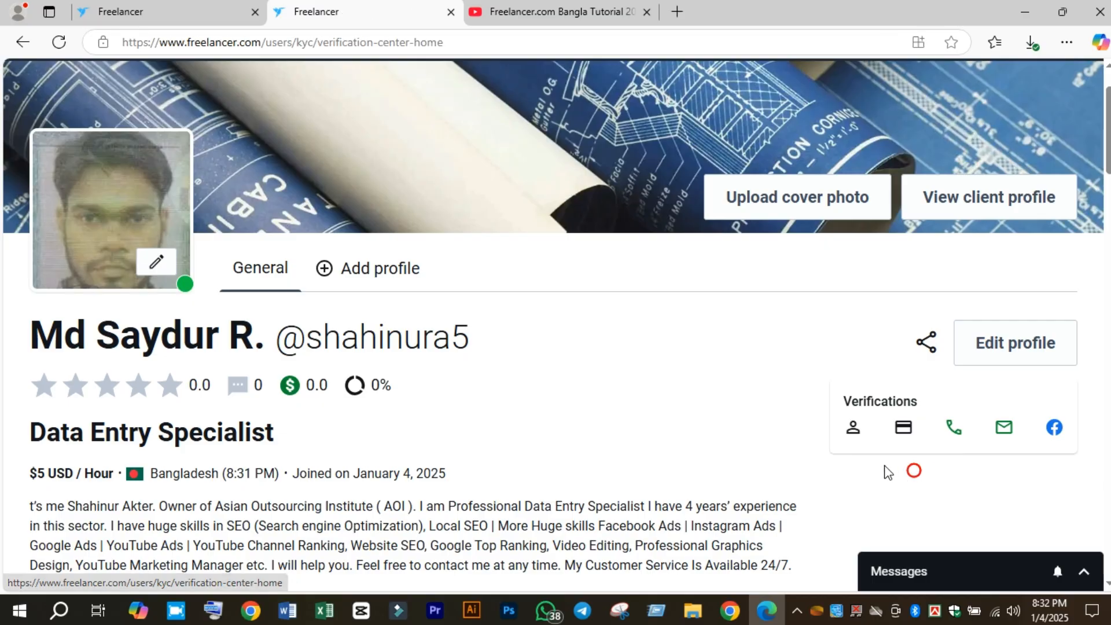
pyautogui.scroll(-4, 619, 310)
pyautogui.scroll(1, 391, 207)
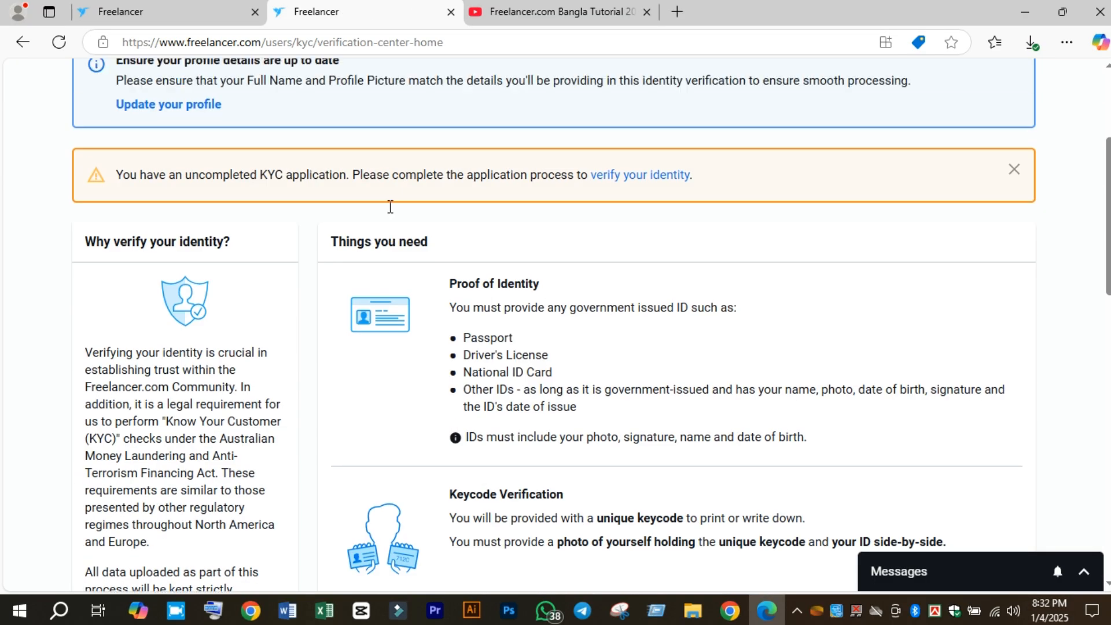
pyautogui.scroll(1, 391, 206)
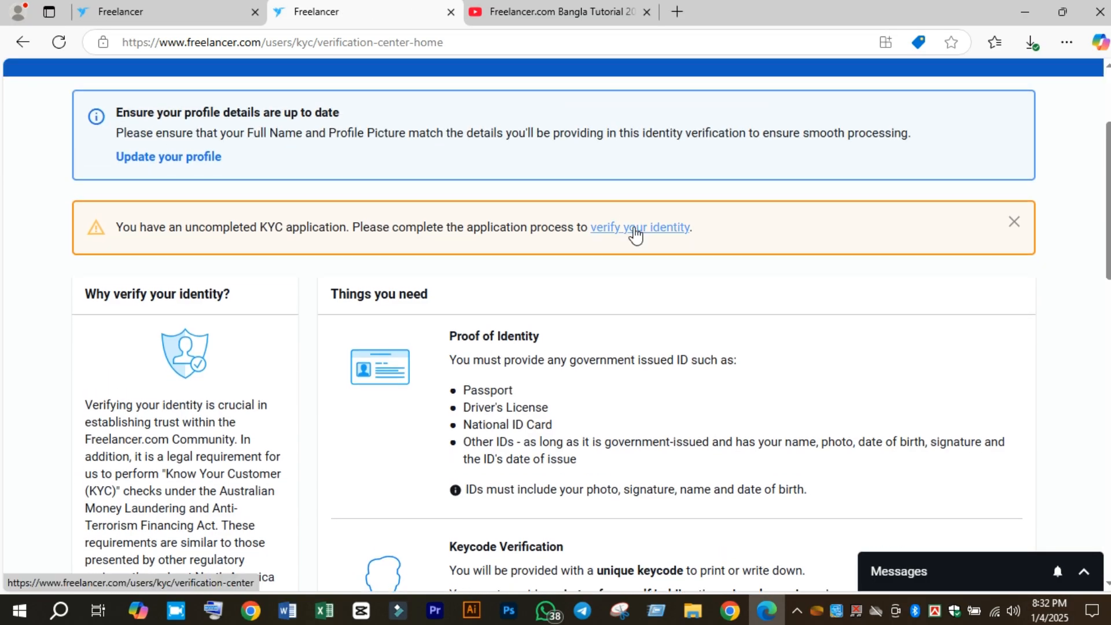
pyautogui.scroll(-10, 635, 234)
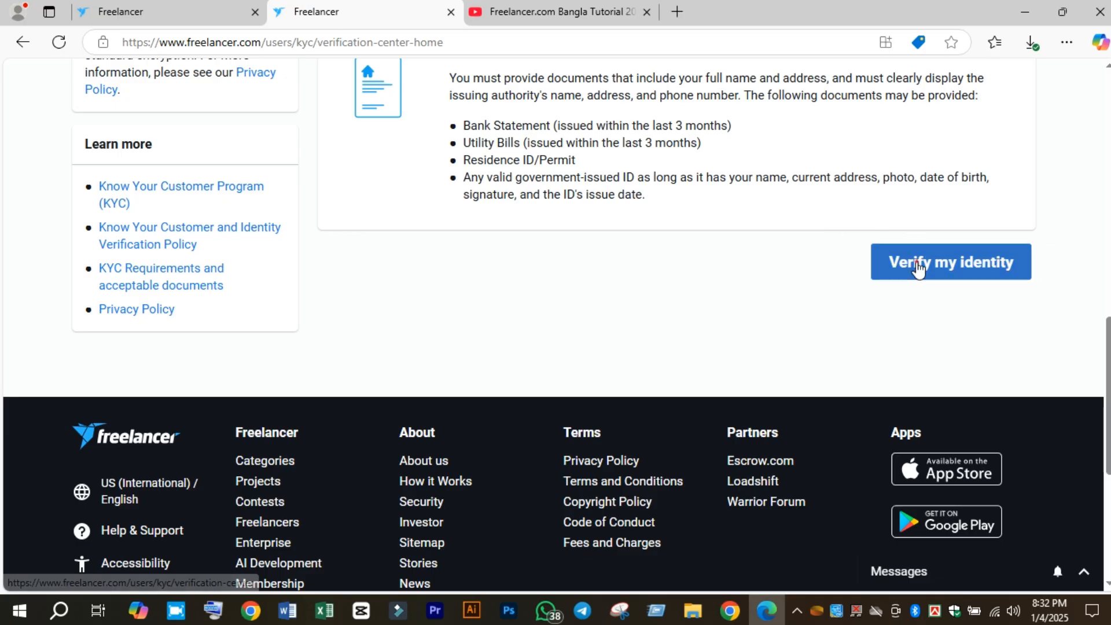
pyautogui.click(919, 266)
pyautogui.scroll(-4, 498, 322)
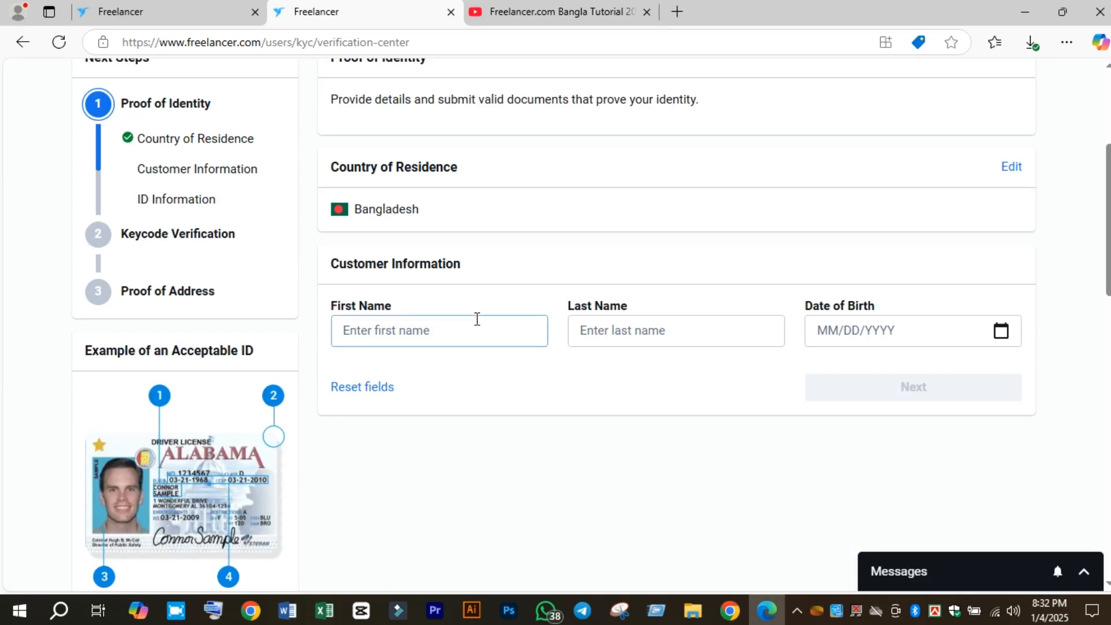
pyautogui.click(473, 330)
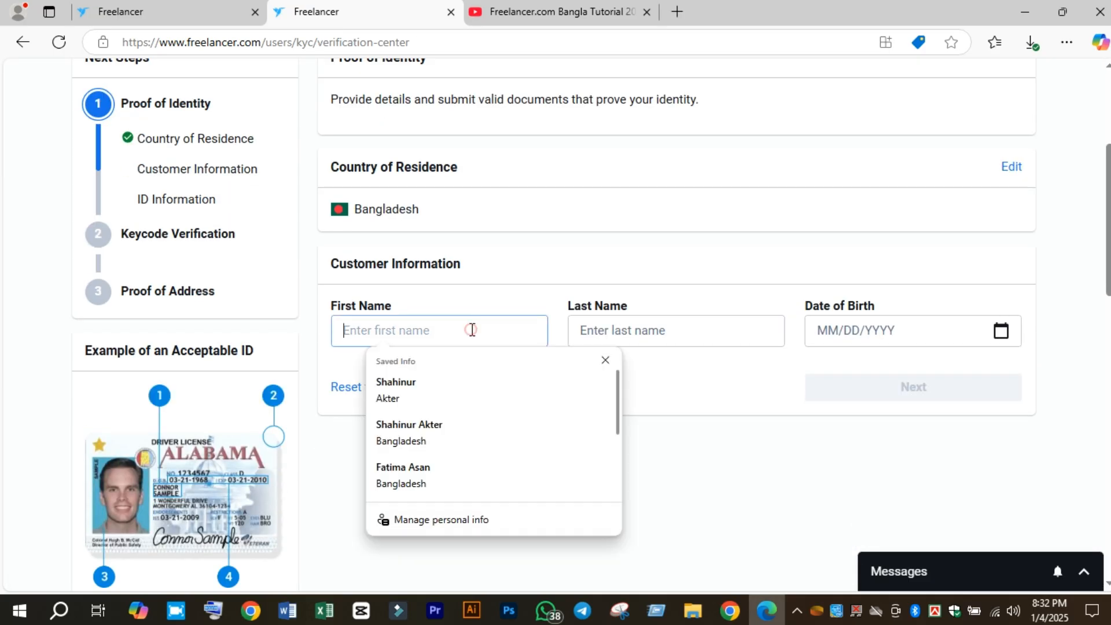
pyautogui.click(446, 405)
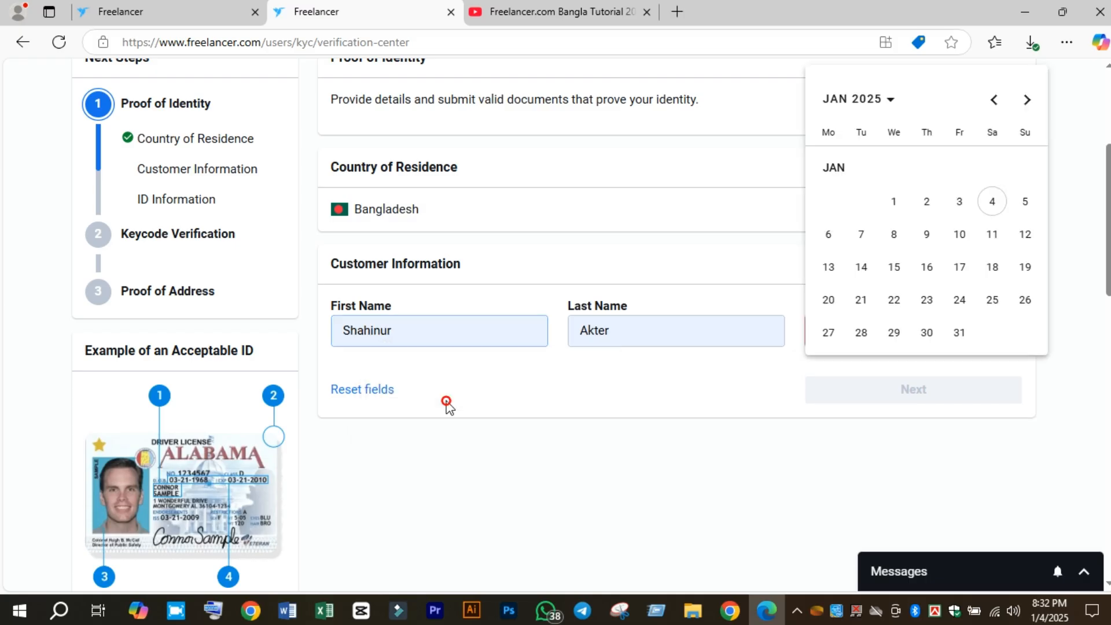
pyautogui.click(862, 434)
pyautogui.click(859, 341)
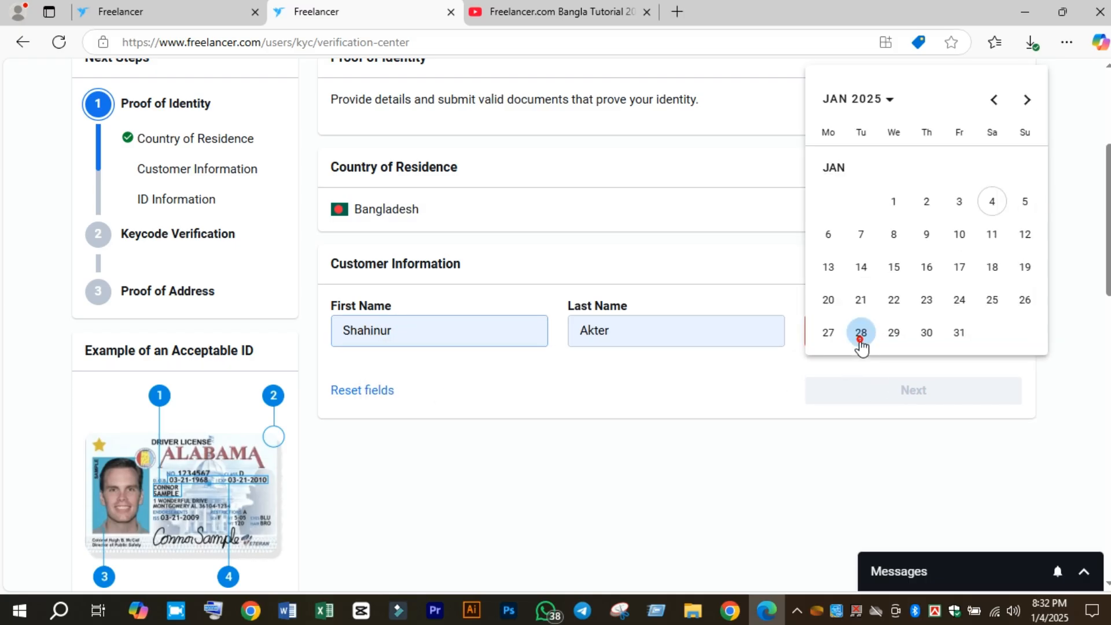
pyautogui.click(861, 335)
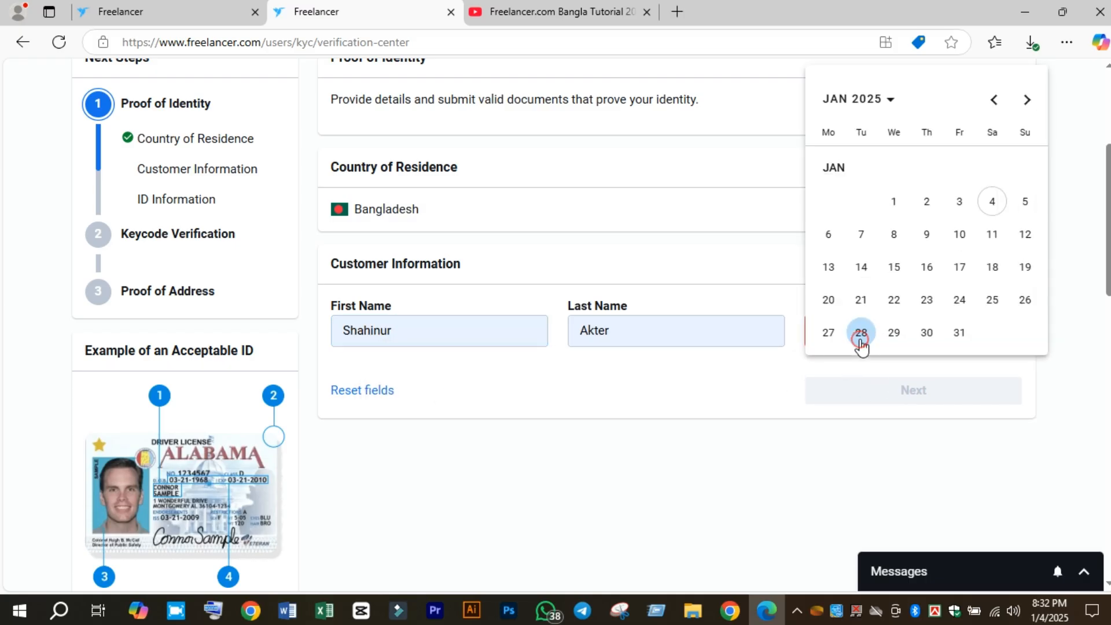
pyautogui.click(892, 103)
pyautogui.scroll(3, 903, 276)
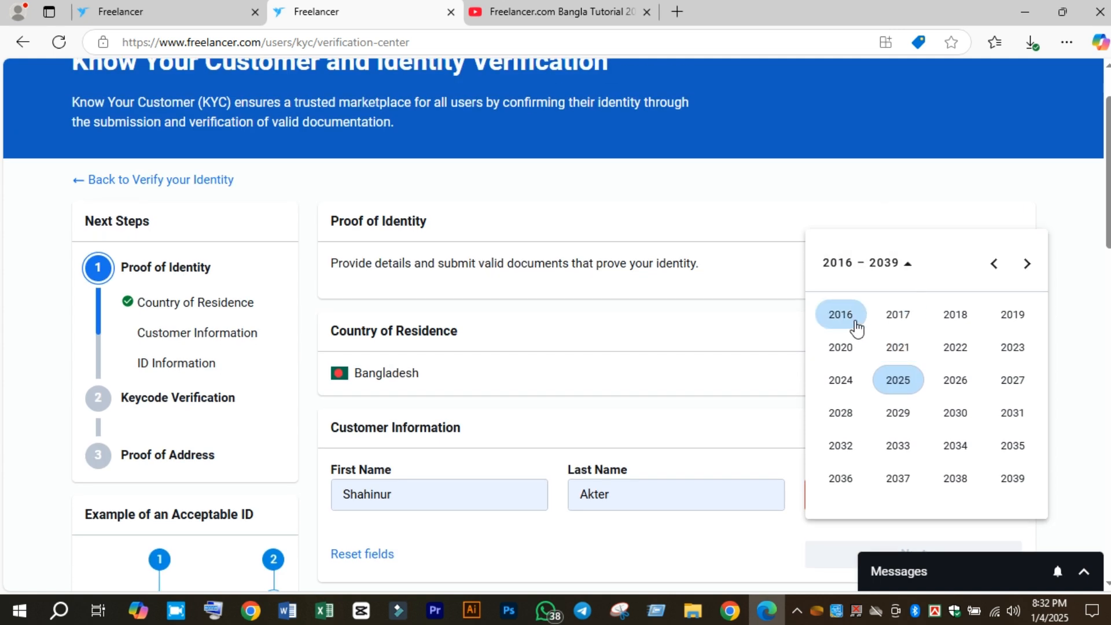
pyautogui.click(993, 264)
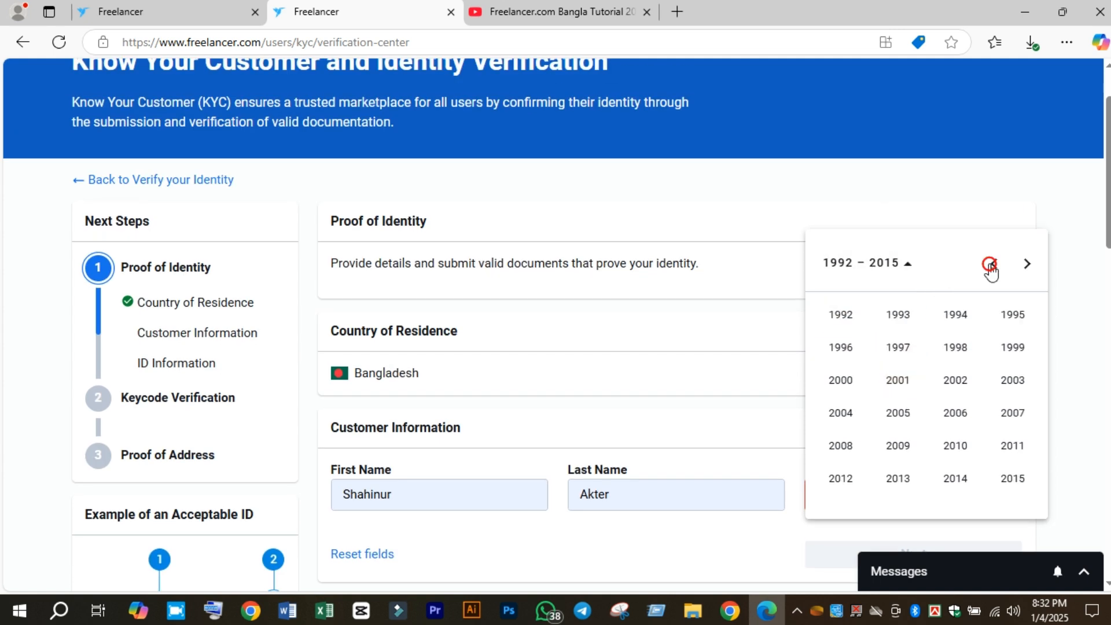
pyautogui.click(899, 350)
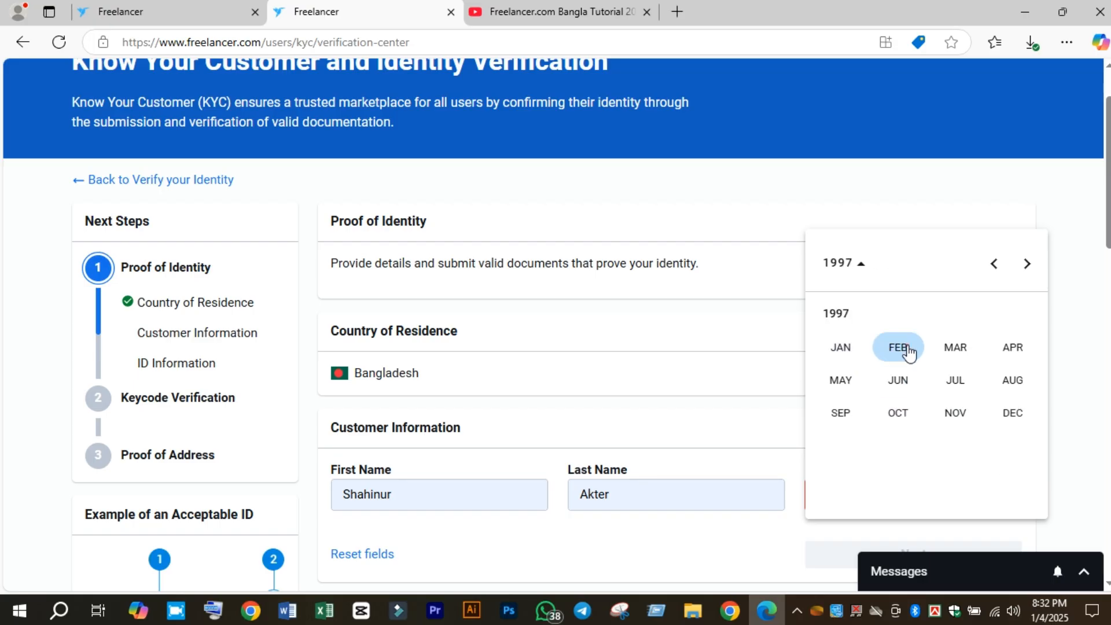
pyautogui.click(906, 347)
pyautogui.click(895, 371)
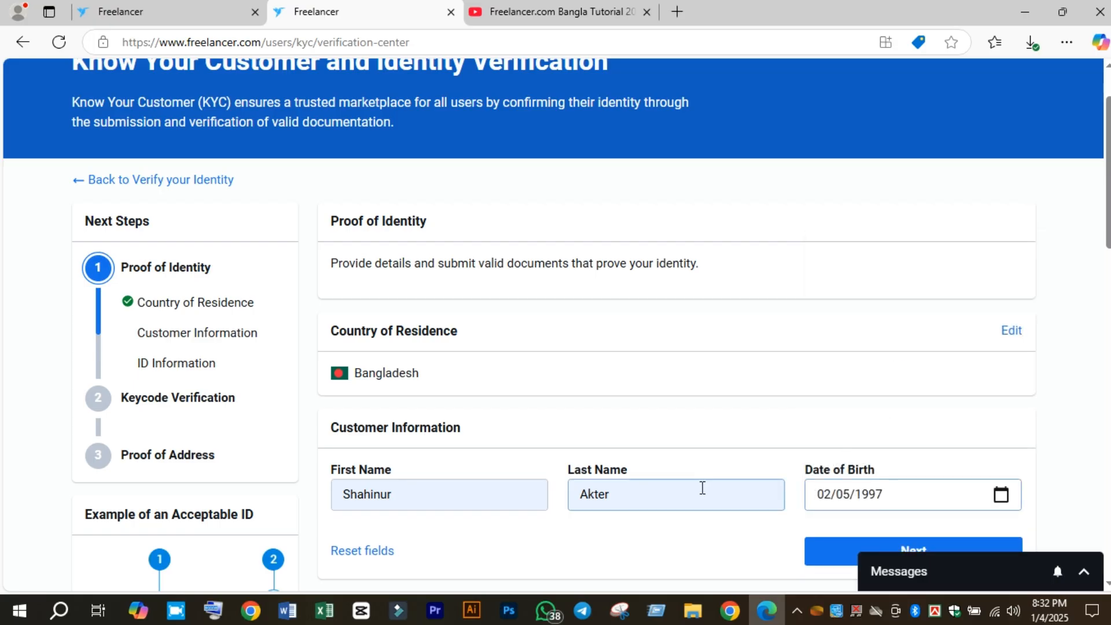
pyautogui.scroll(-2, 636, 463)
pyautogui.scroll(-3, 581, 452)
# Step: Continue to ID Information and choose Bangladesh as the issuing country
pyautogui.click(866, 306)
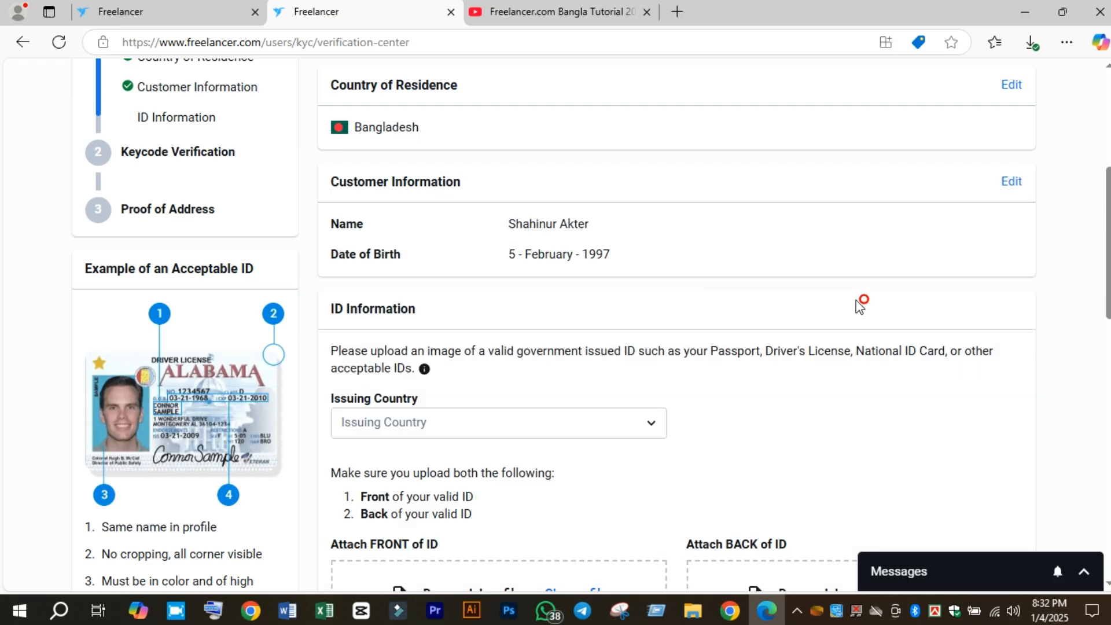
pyautogui.scroll(-2, 718, 330)
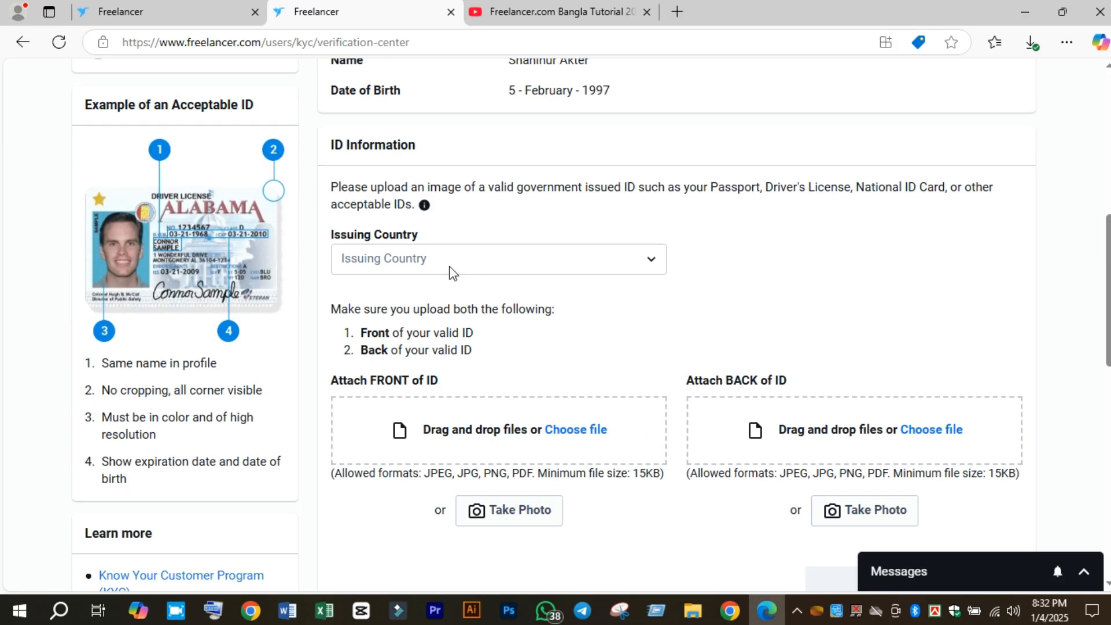
pyautogui.click(449, 266)
pyautogui.press('b')
pyautogui.press('b')
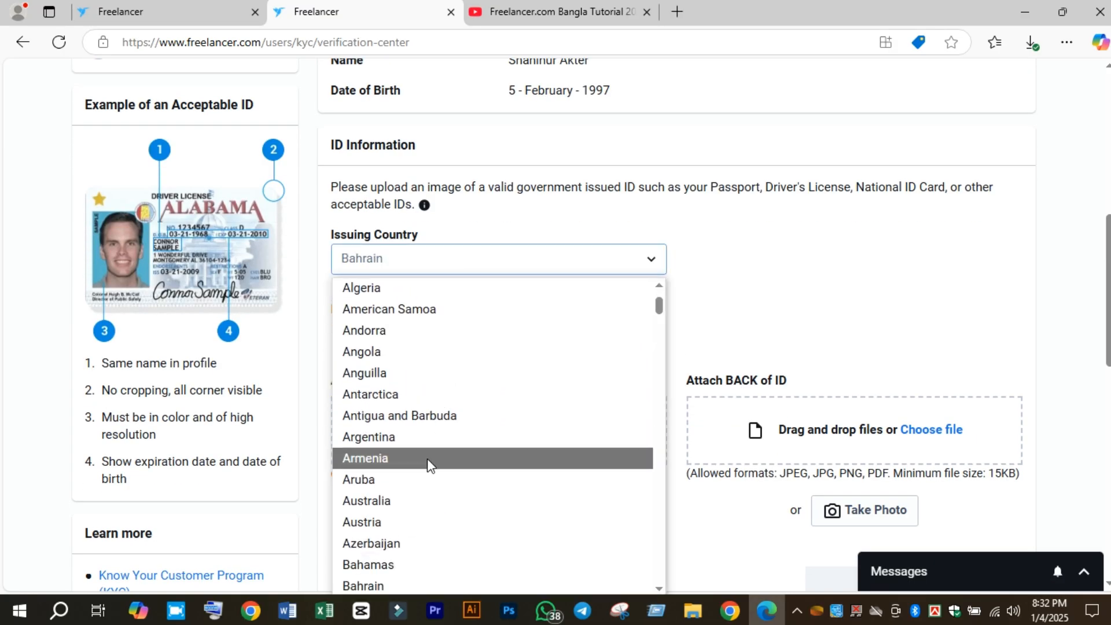
pyautogui.scroll(-1, 427, 463)
pyautogui.click(394, 519)
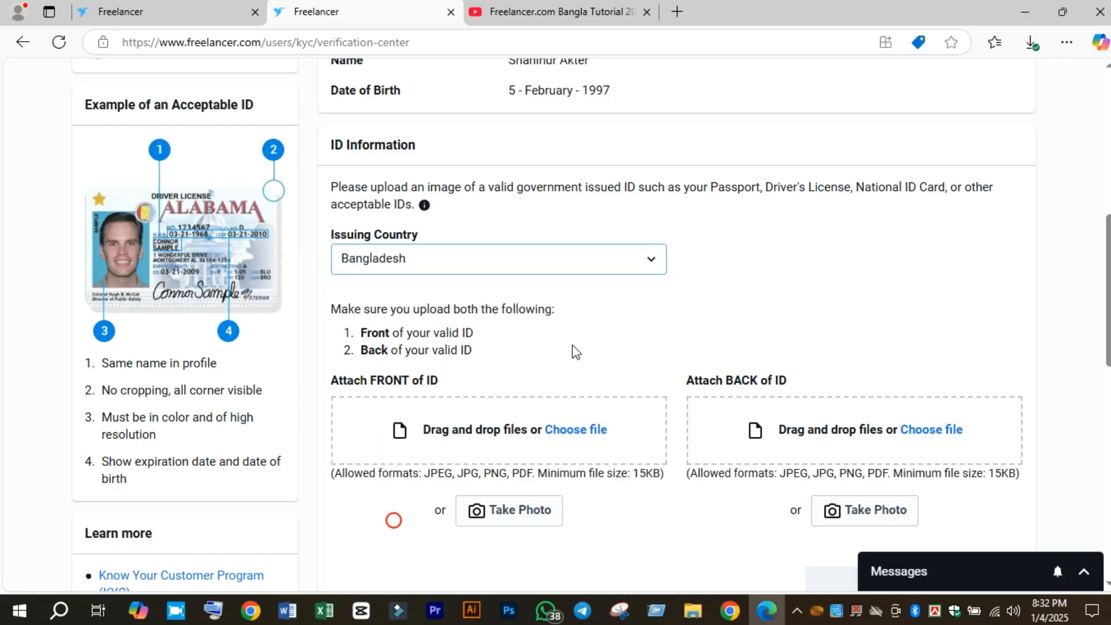
pyautogui.click(716, 341)
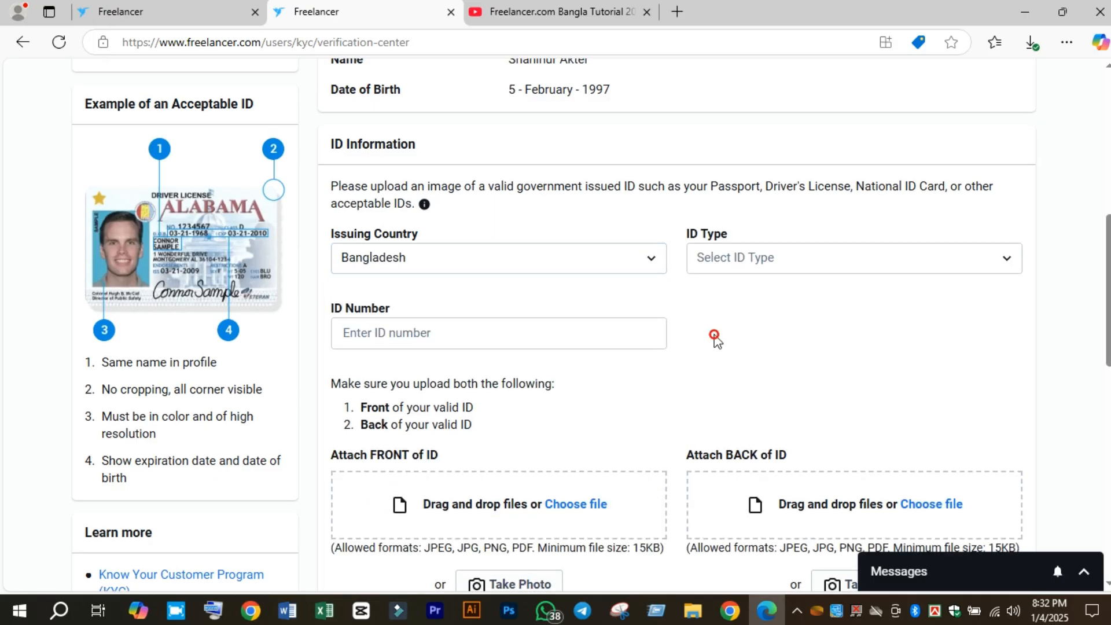
pyautogui.scroll(-4, 578, 318)
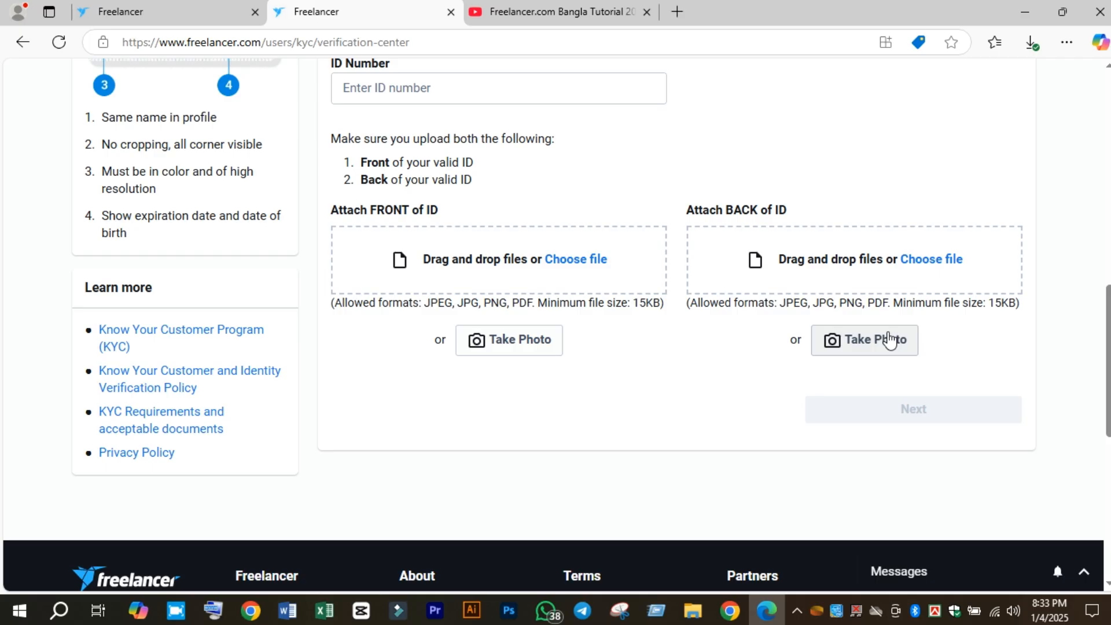
pyautogui.scroll(7, 890, 340)
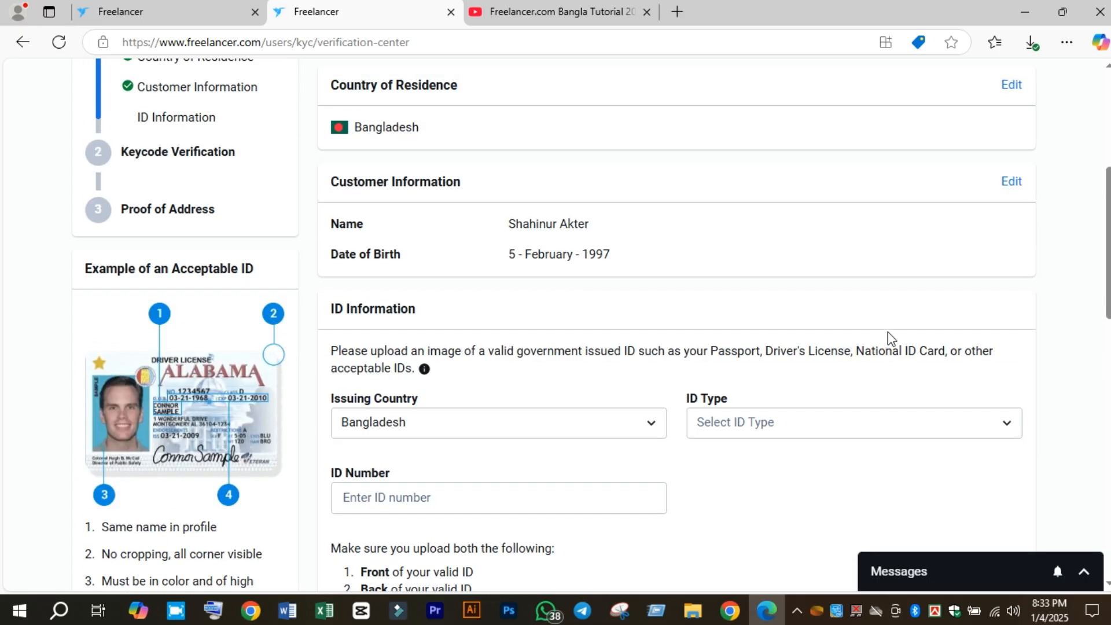
pyautogui.scroll(3, 892, 338)
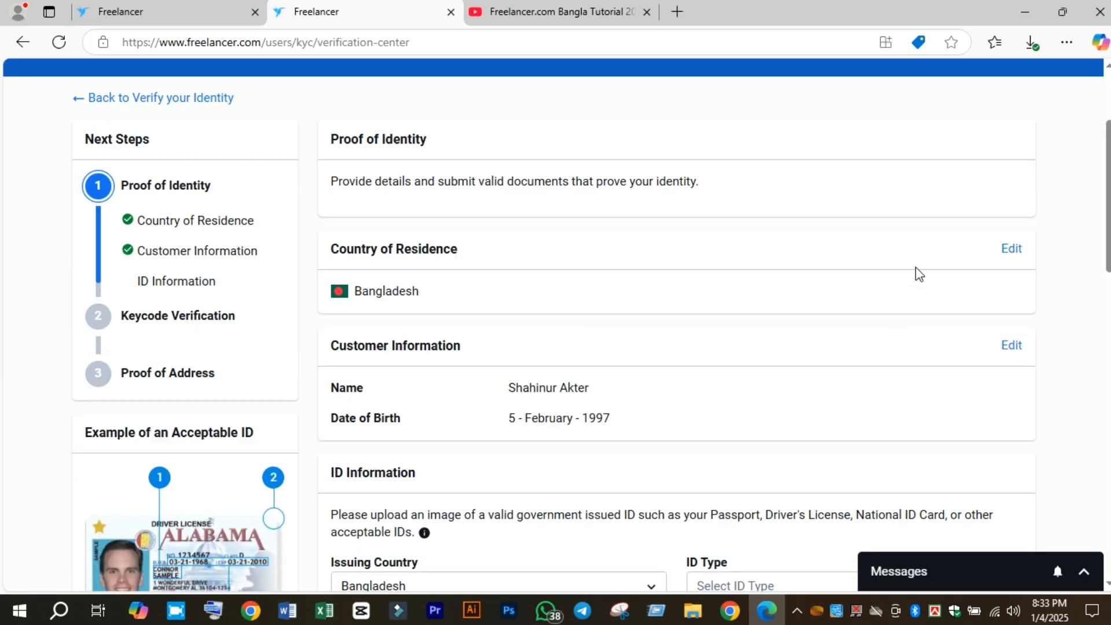
# Step: Return to the Profile Details settings tab, then click and drag across the screen
pyautogui.click(102, 12)
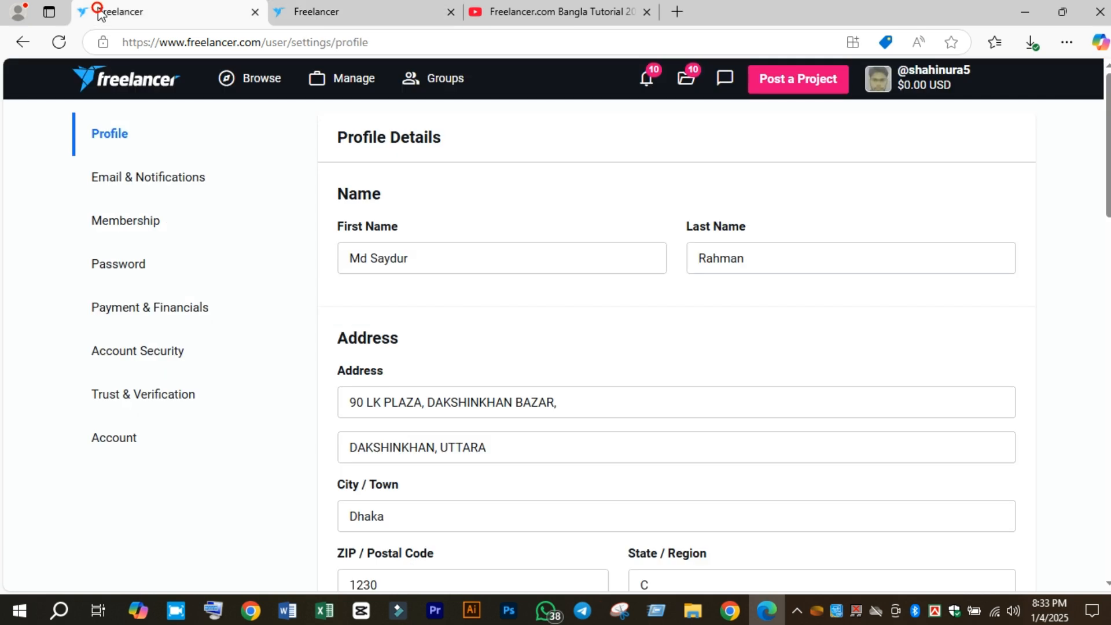
pyautogui.click(779, 578)
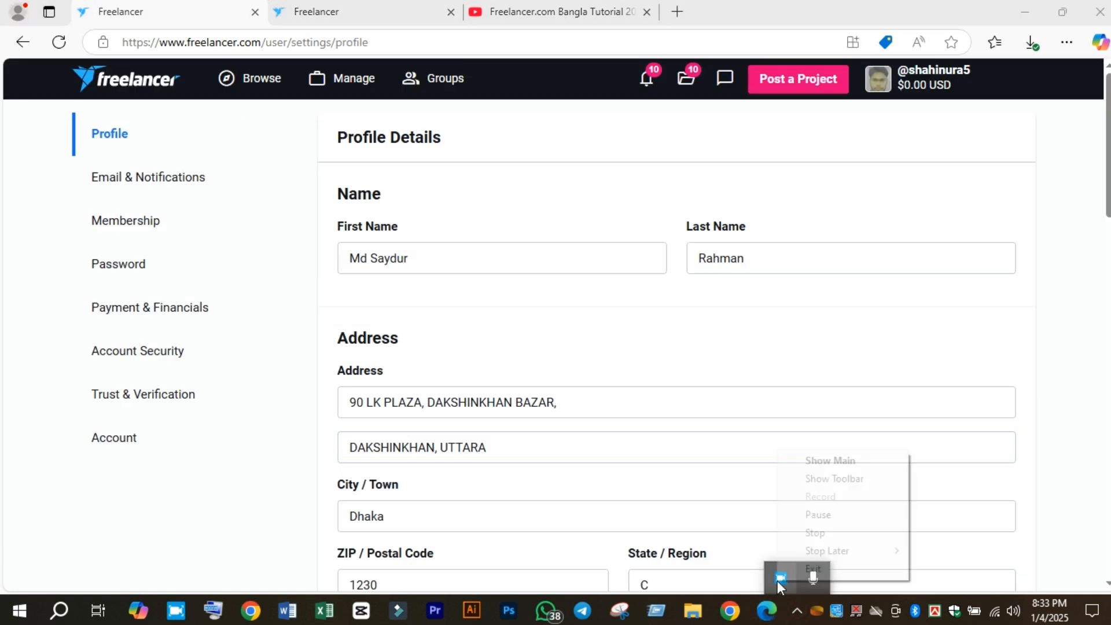
pyautogui.click(817, 461)
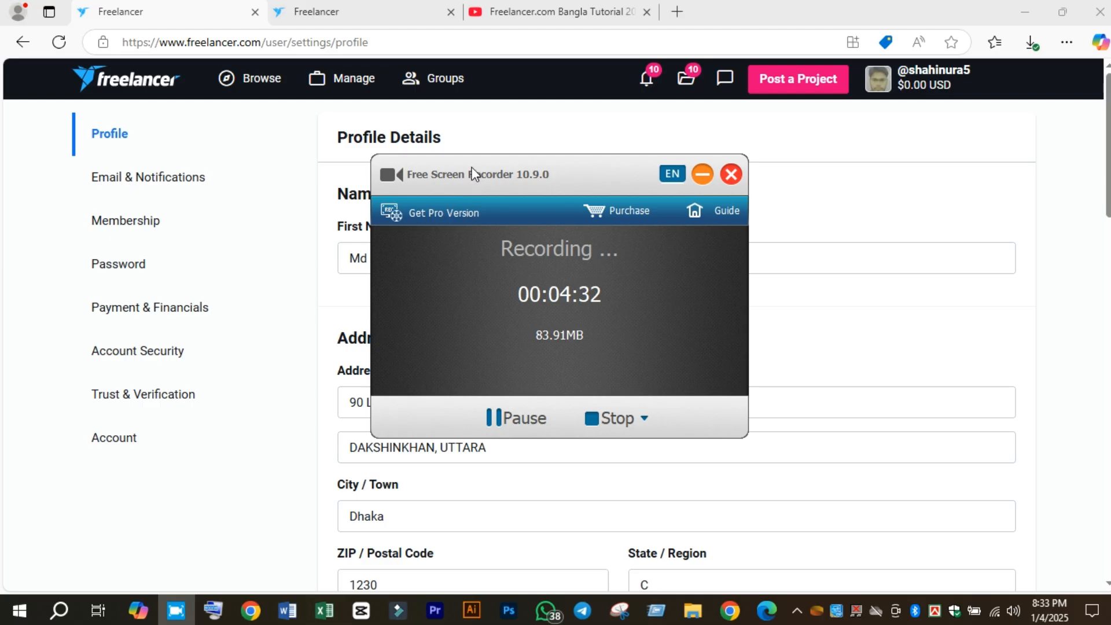
pyautogui.moveTo(460, 186); pyautogui.dragTo(800, 221)
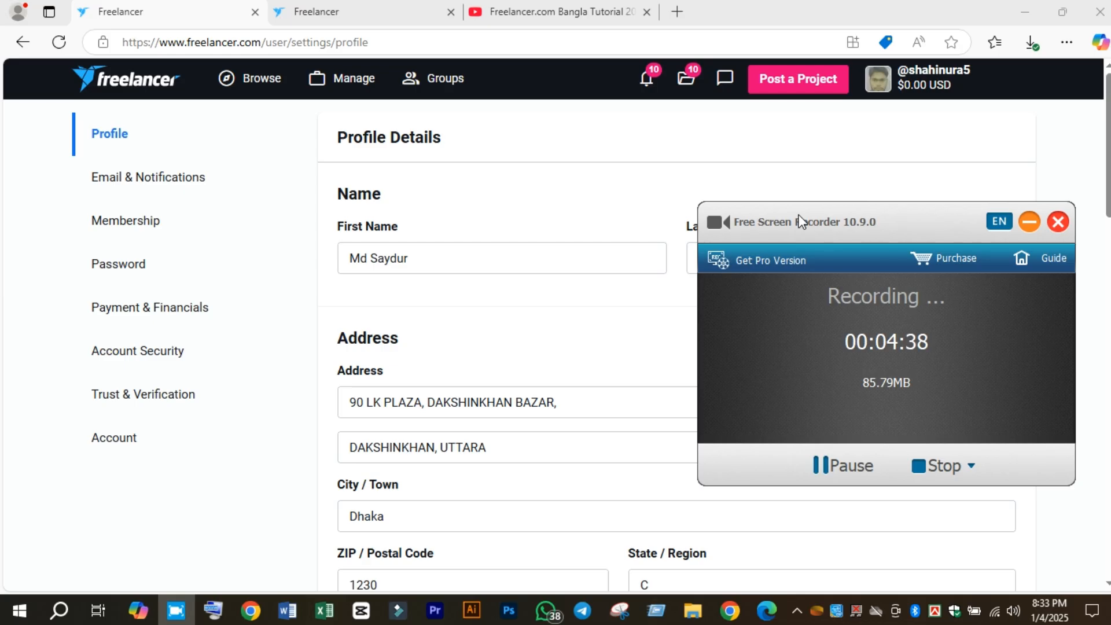
pyautogui.moveTo(799, 216); pyautogui.dragTo(796, 219)
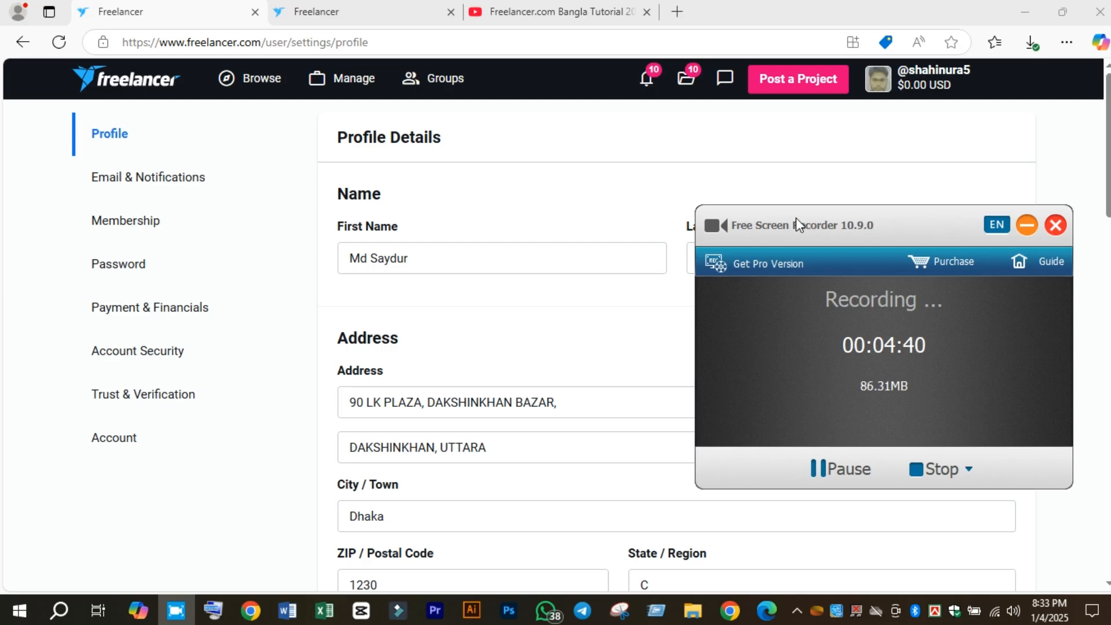